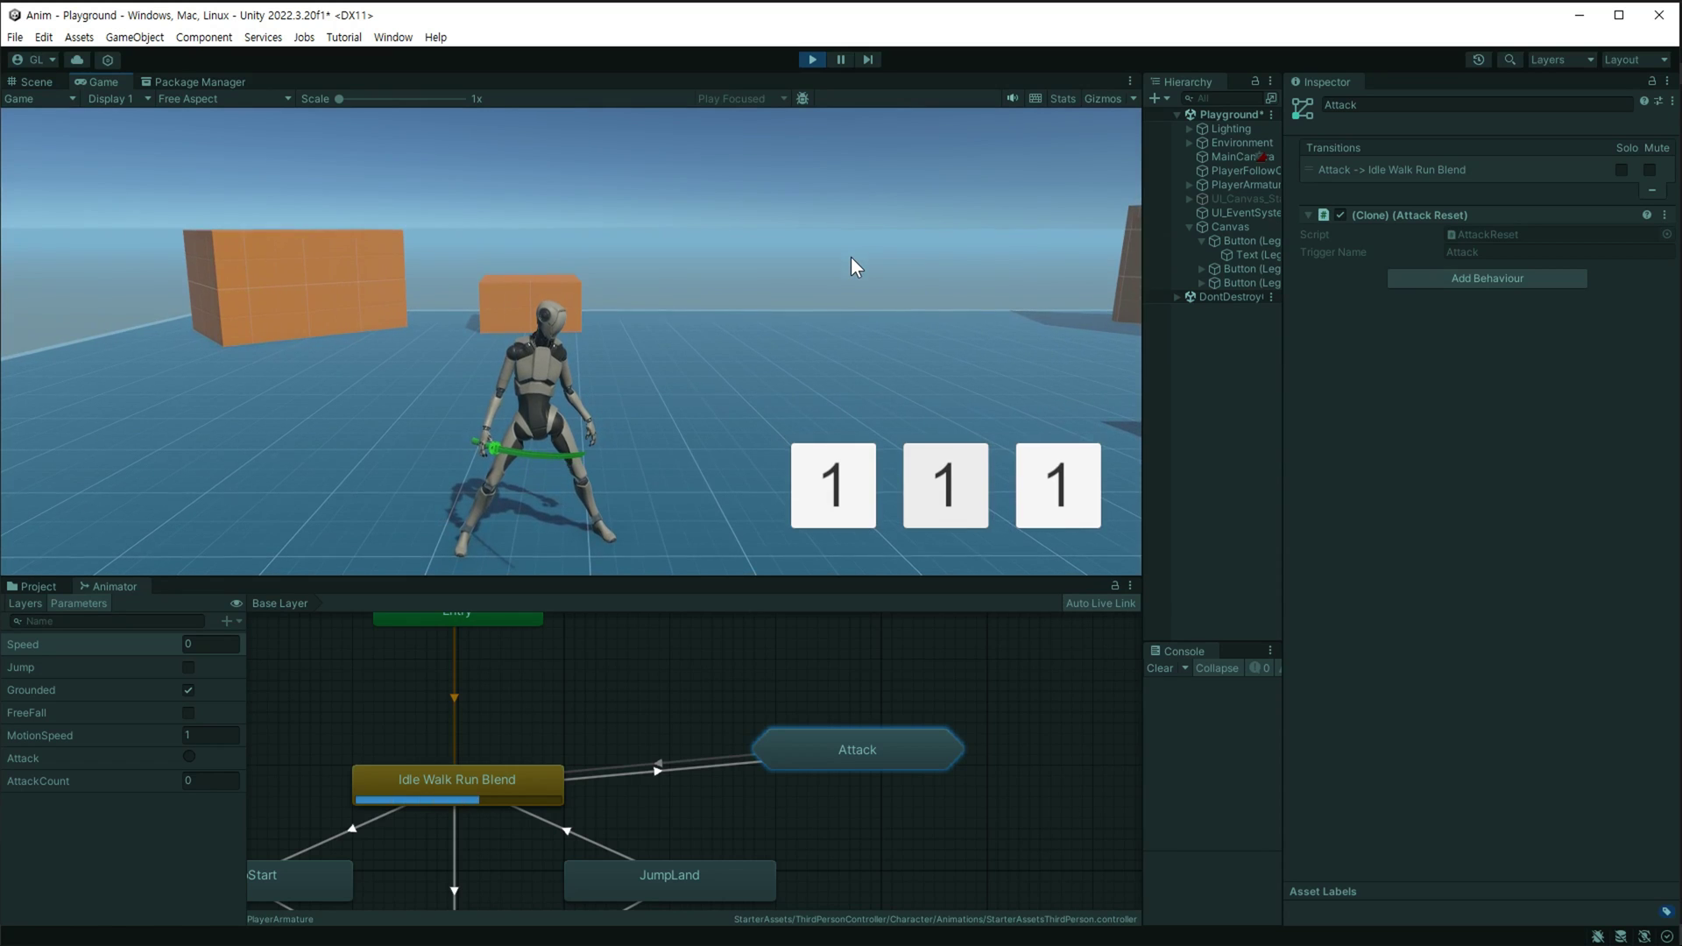
In Play mode, trigger the Attack combo twice, then fire Skill_A and Skill_G.
left_click(838, 507)
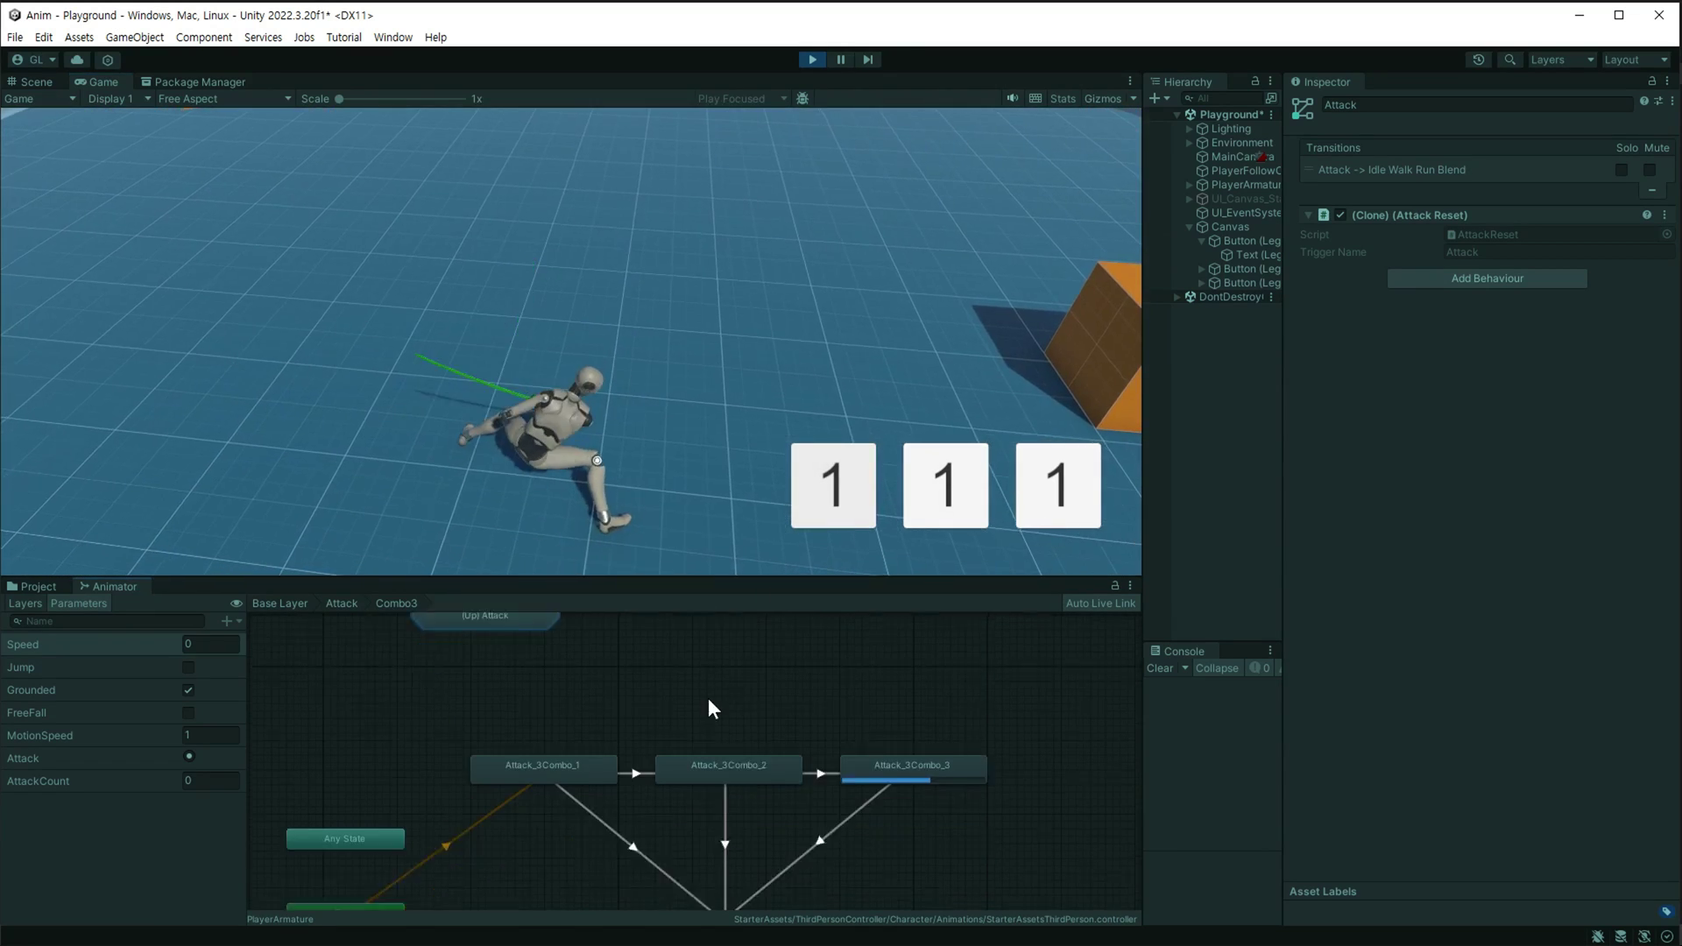
left_click(840, 515)
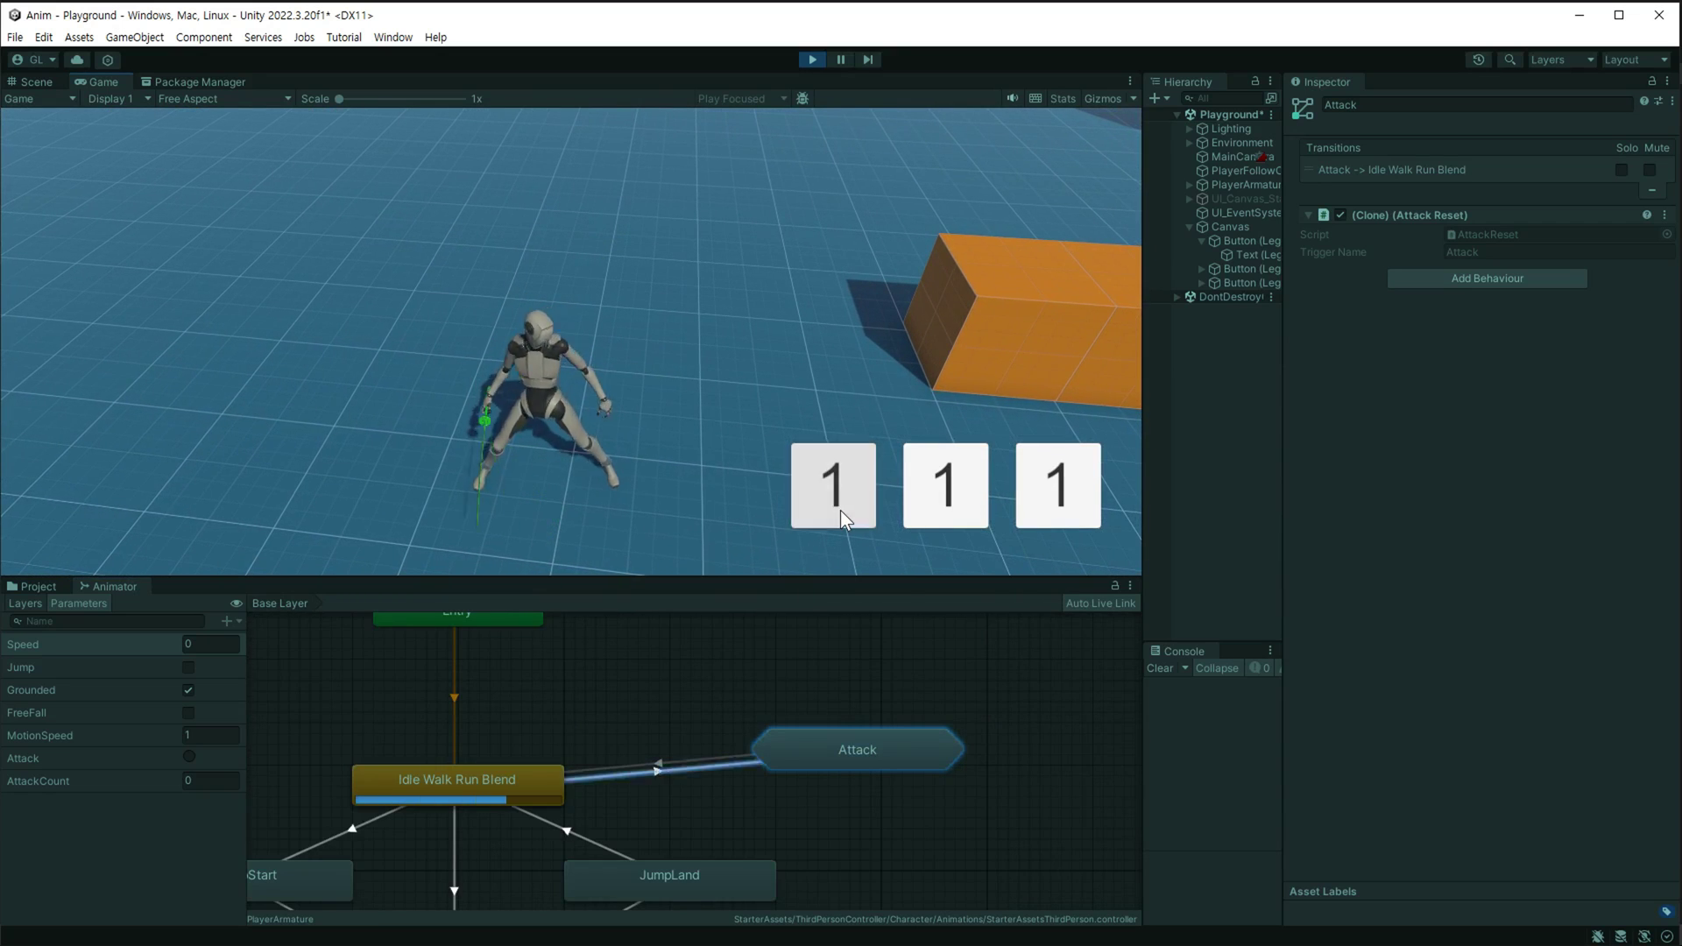
left_click(955, 507)
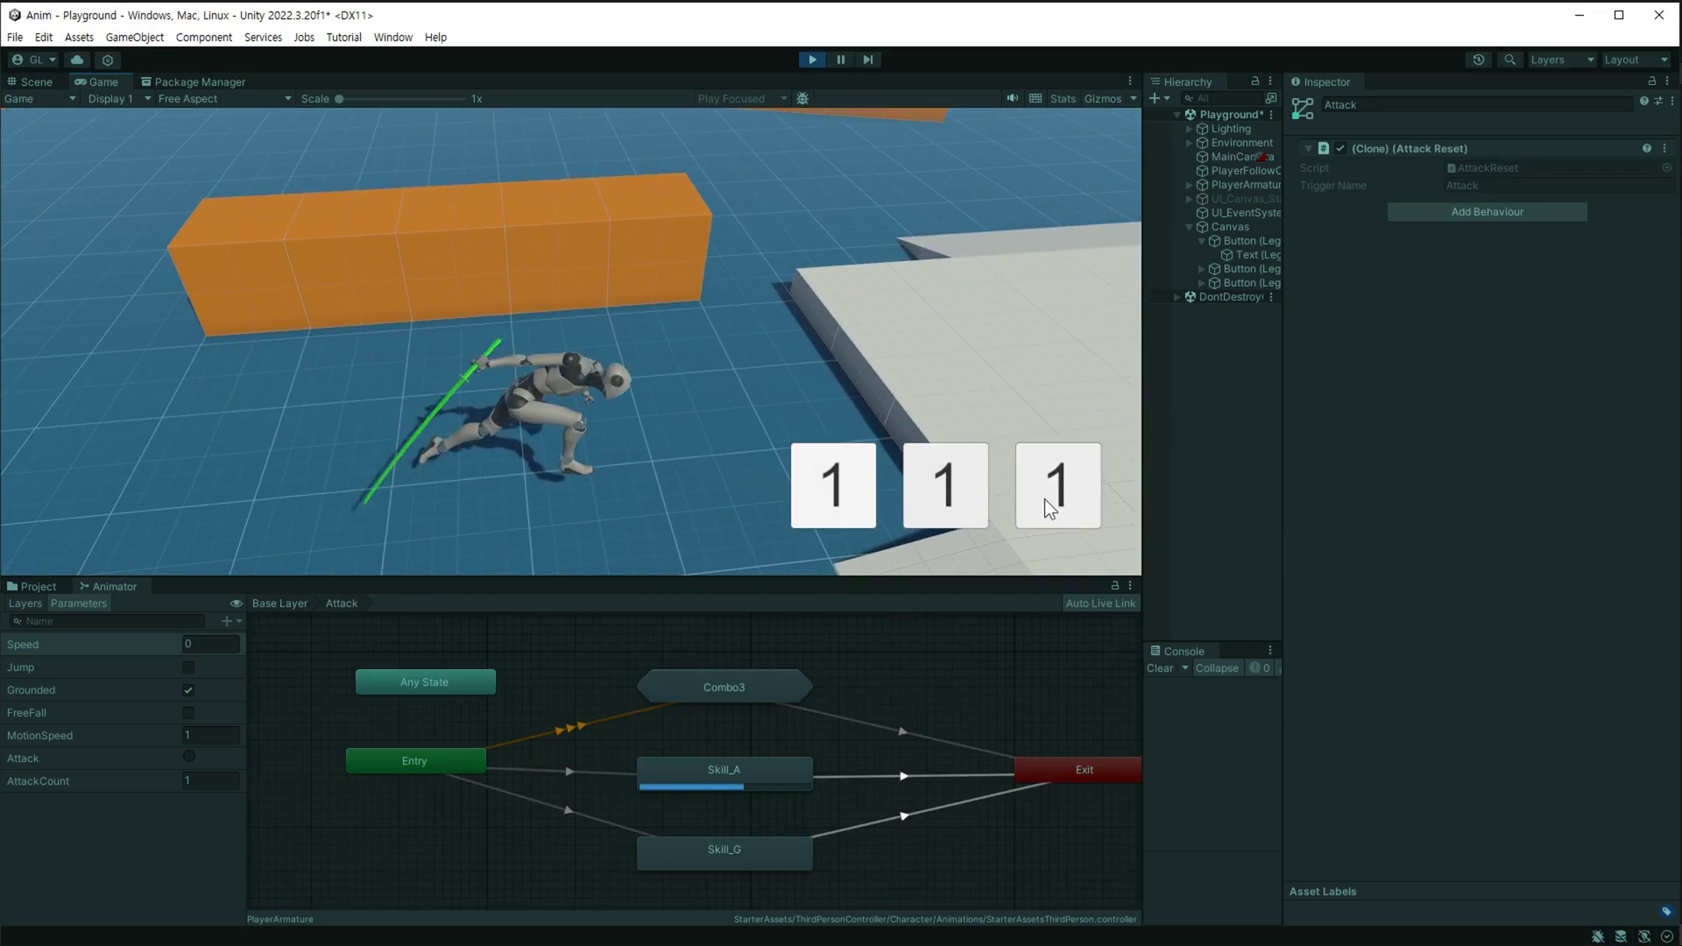
left_click(1044, 498)
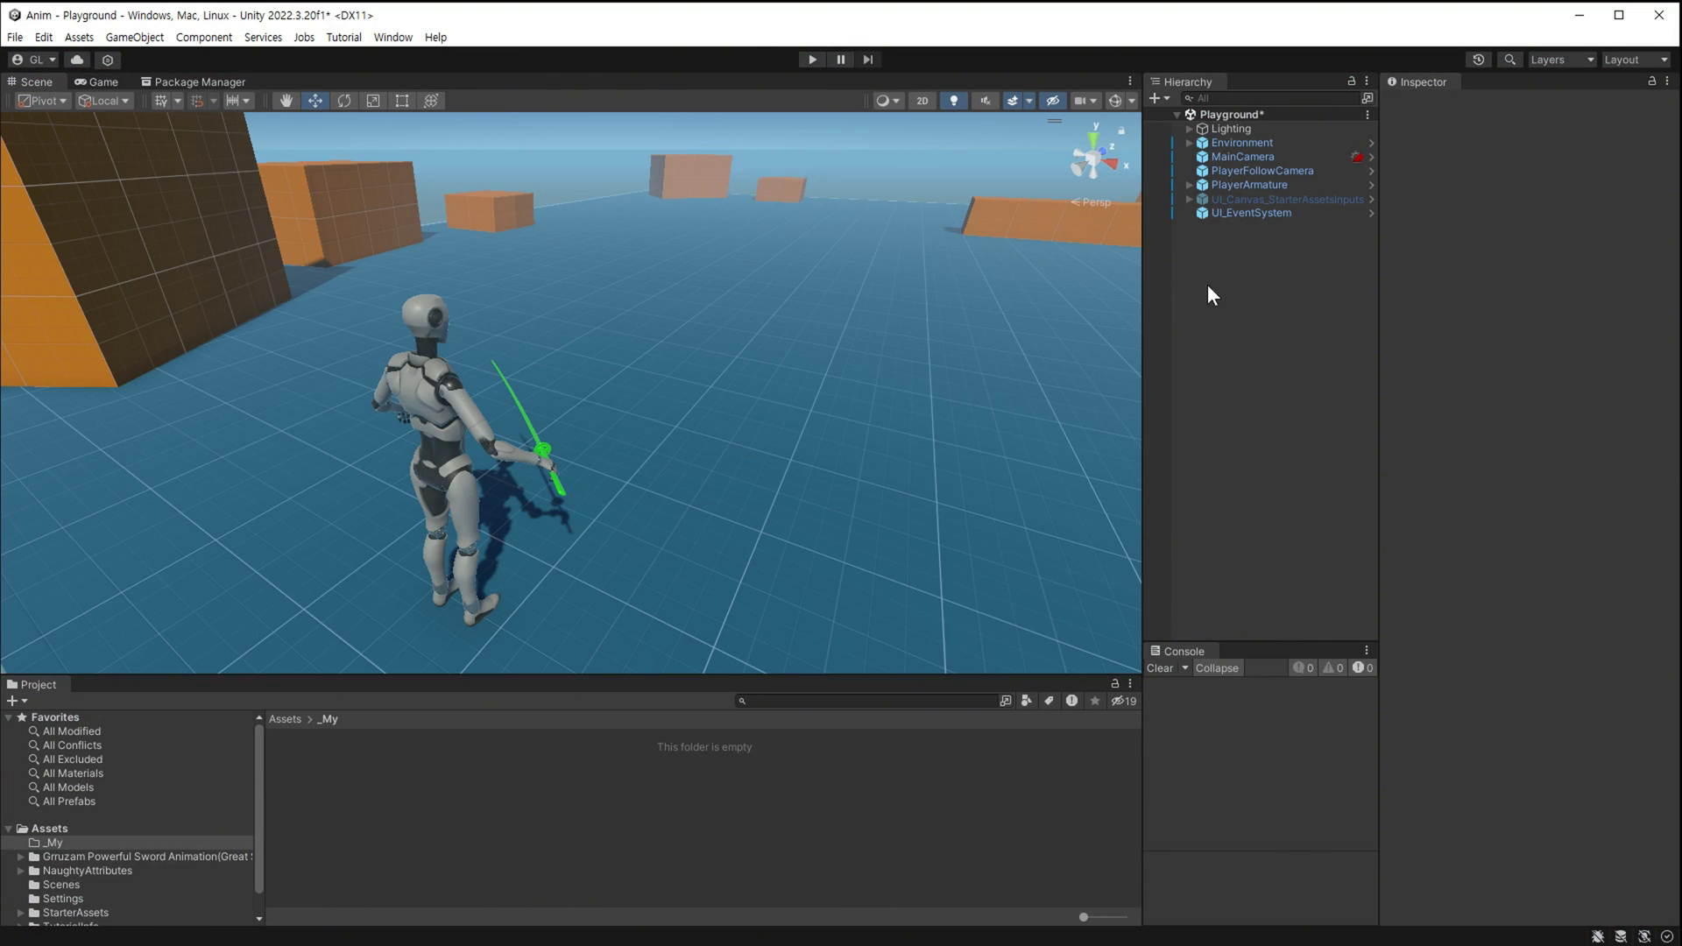
Open PlayerArmature's StarterAssetsThirdPerson animator graph and move the Exit node left beneath Any State.
left_click(1250, 184)
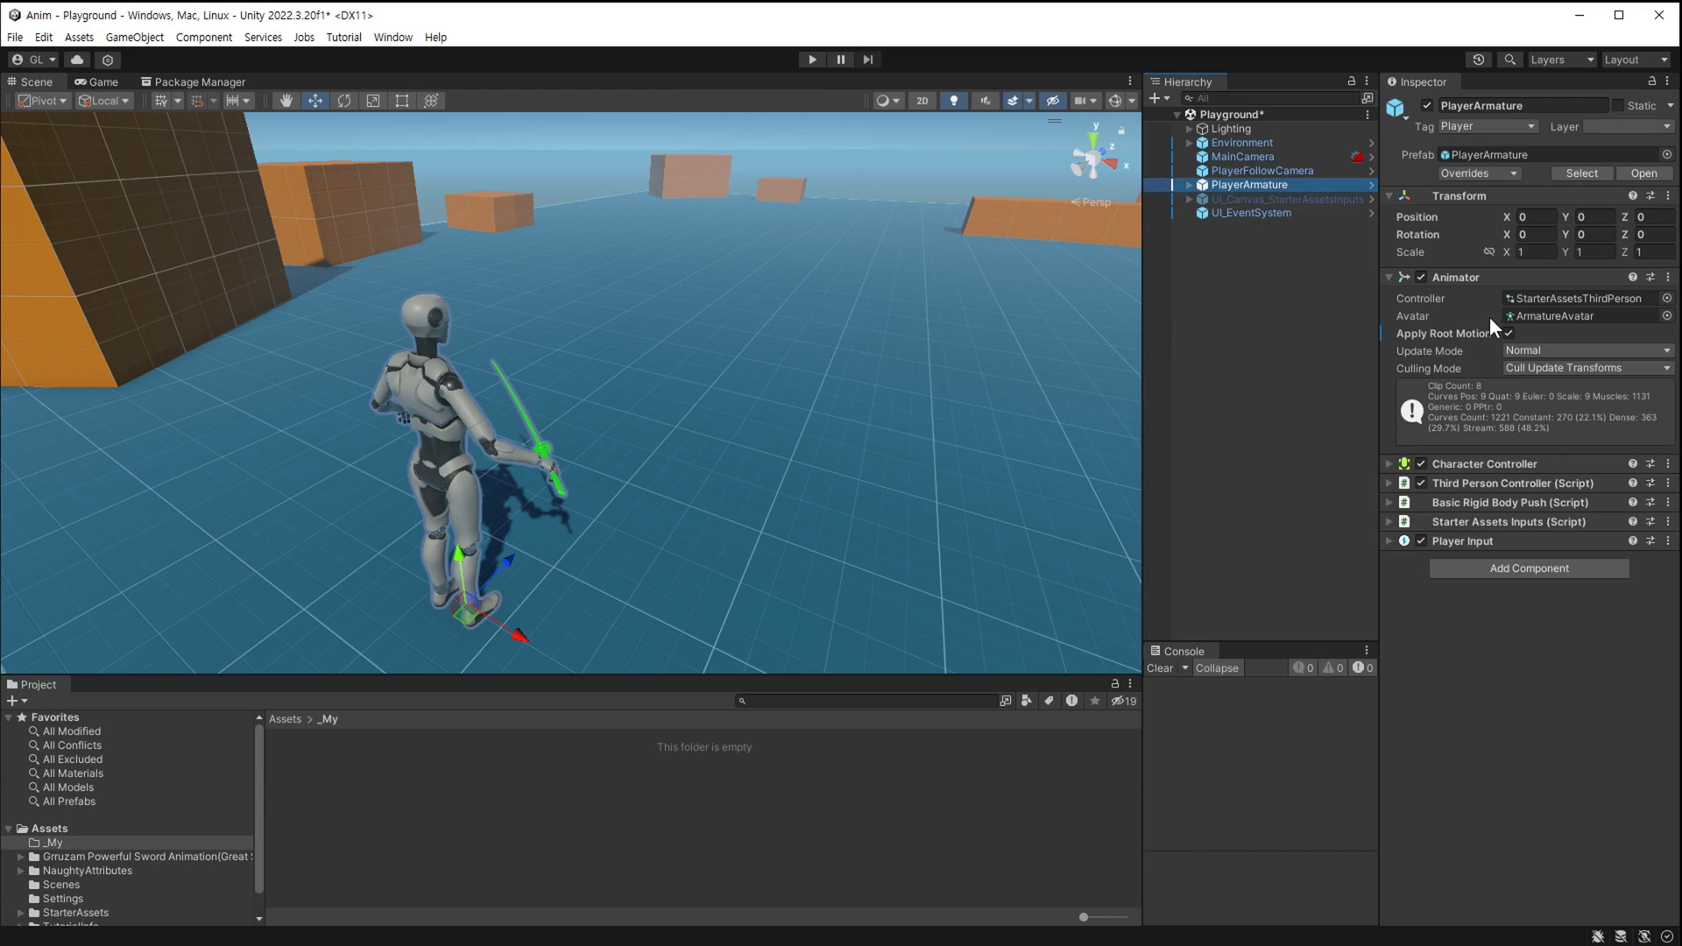
double_click(1542, 298)
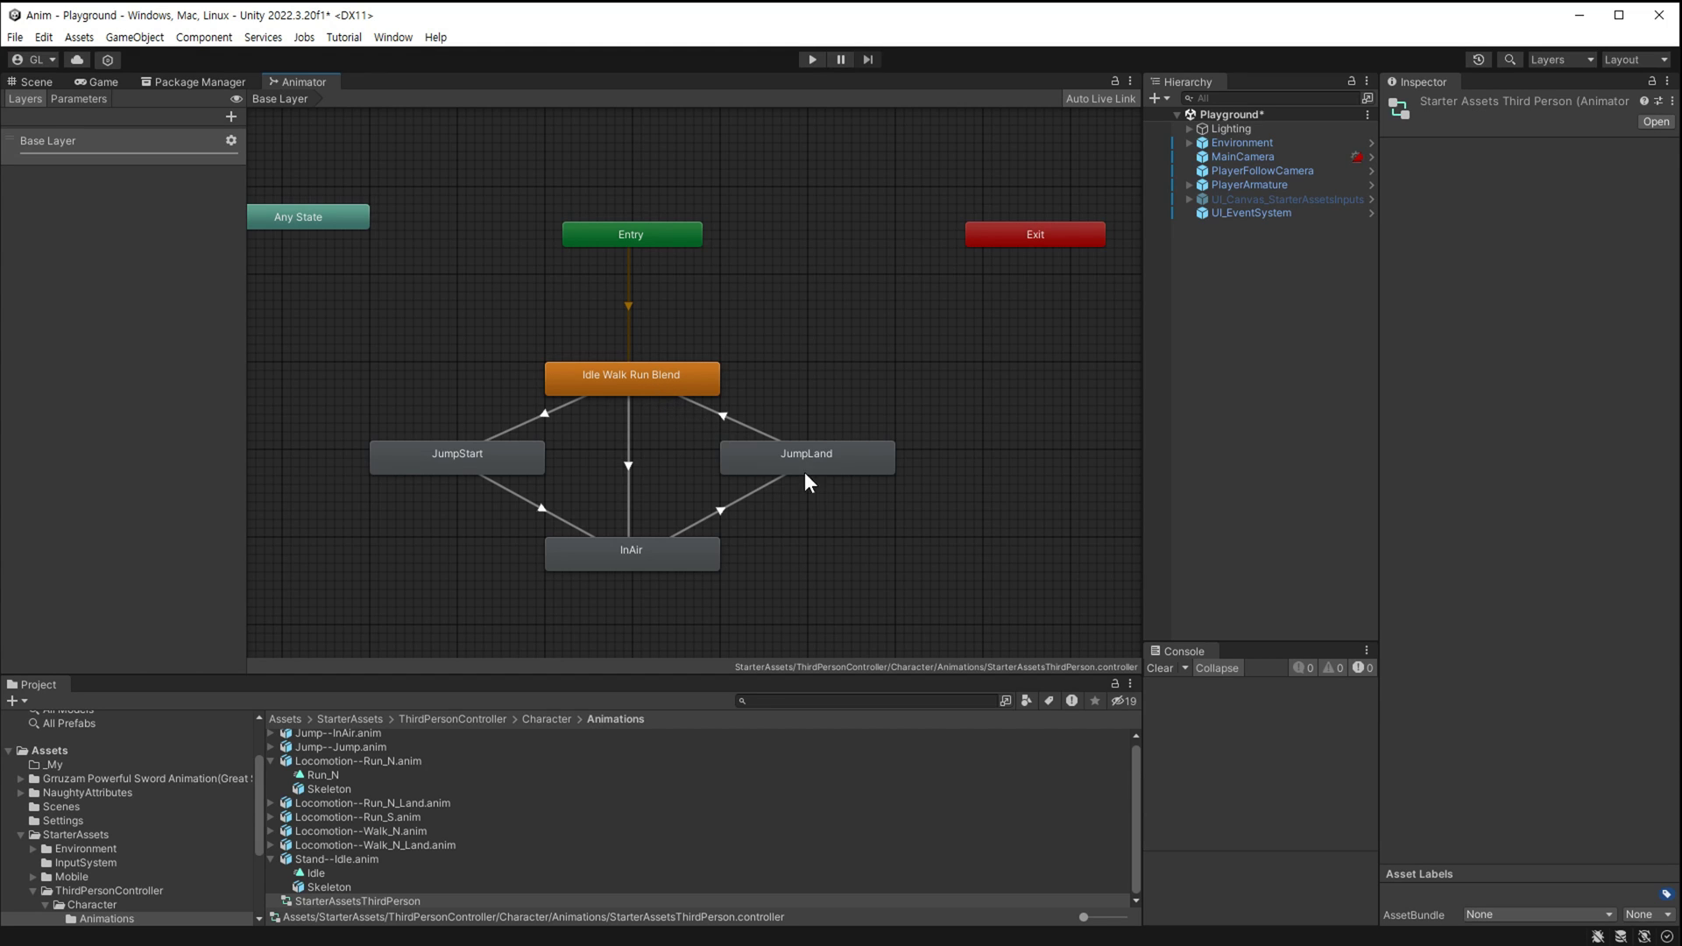
middle_click_drag(695, 452, 605, 448)
left_click_drag(955, 234, 368, 245)
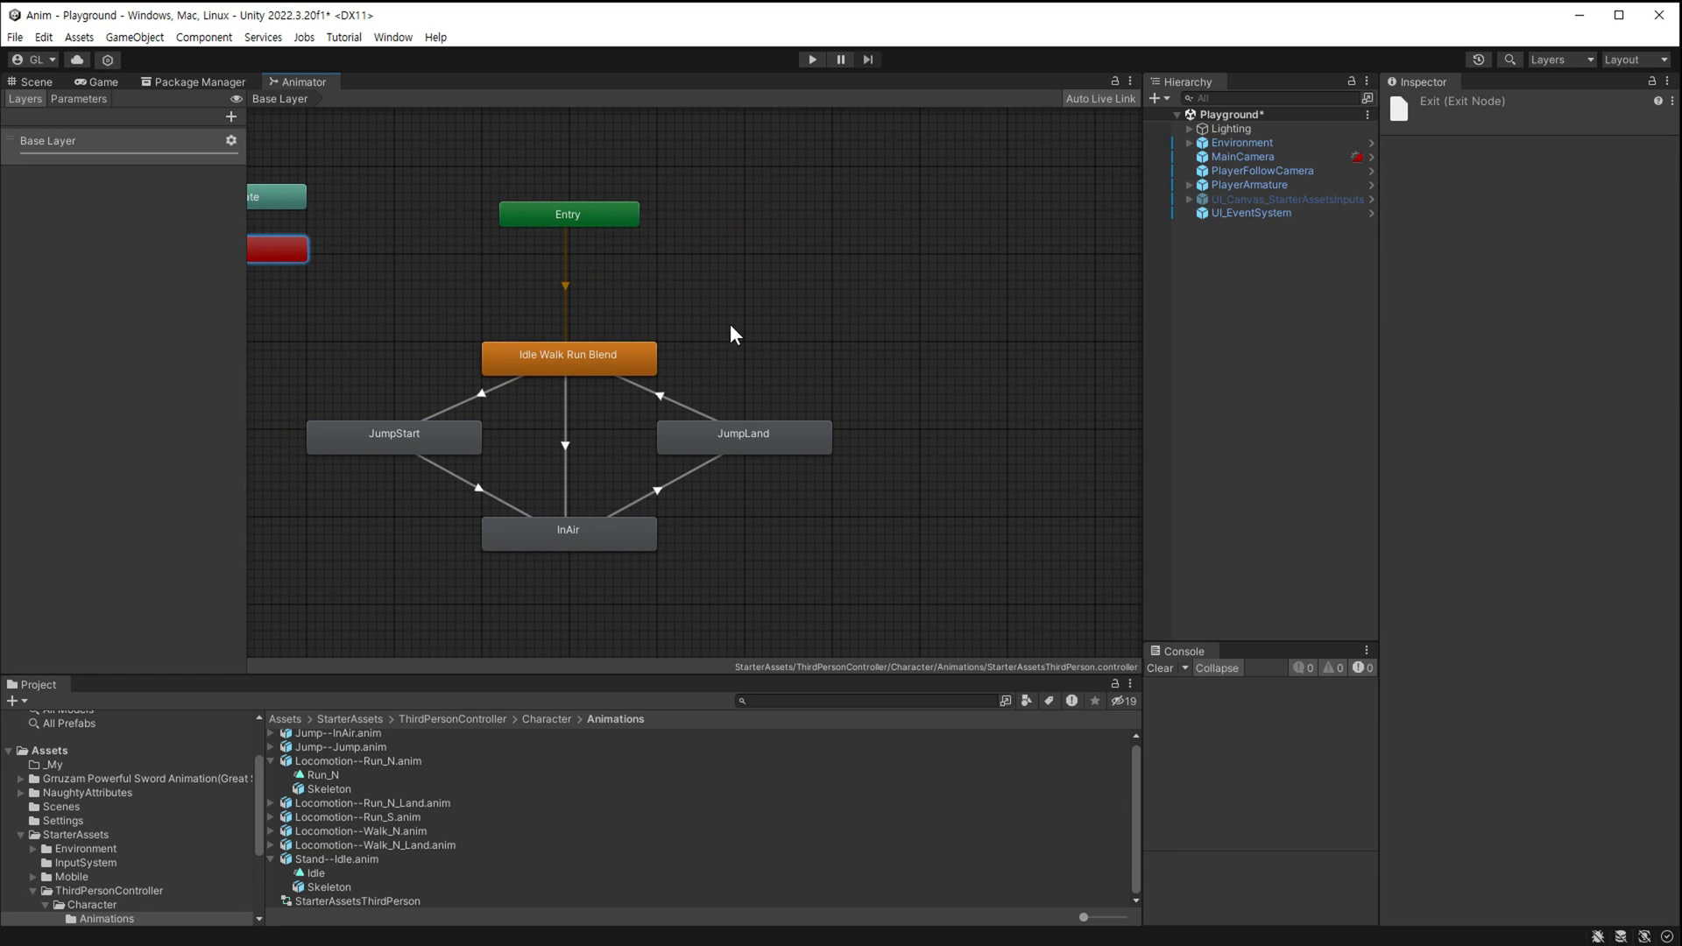
Create a sub-state machine in the Base Layer and rename it Attack.
right_click(861, 300)
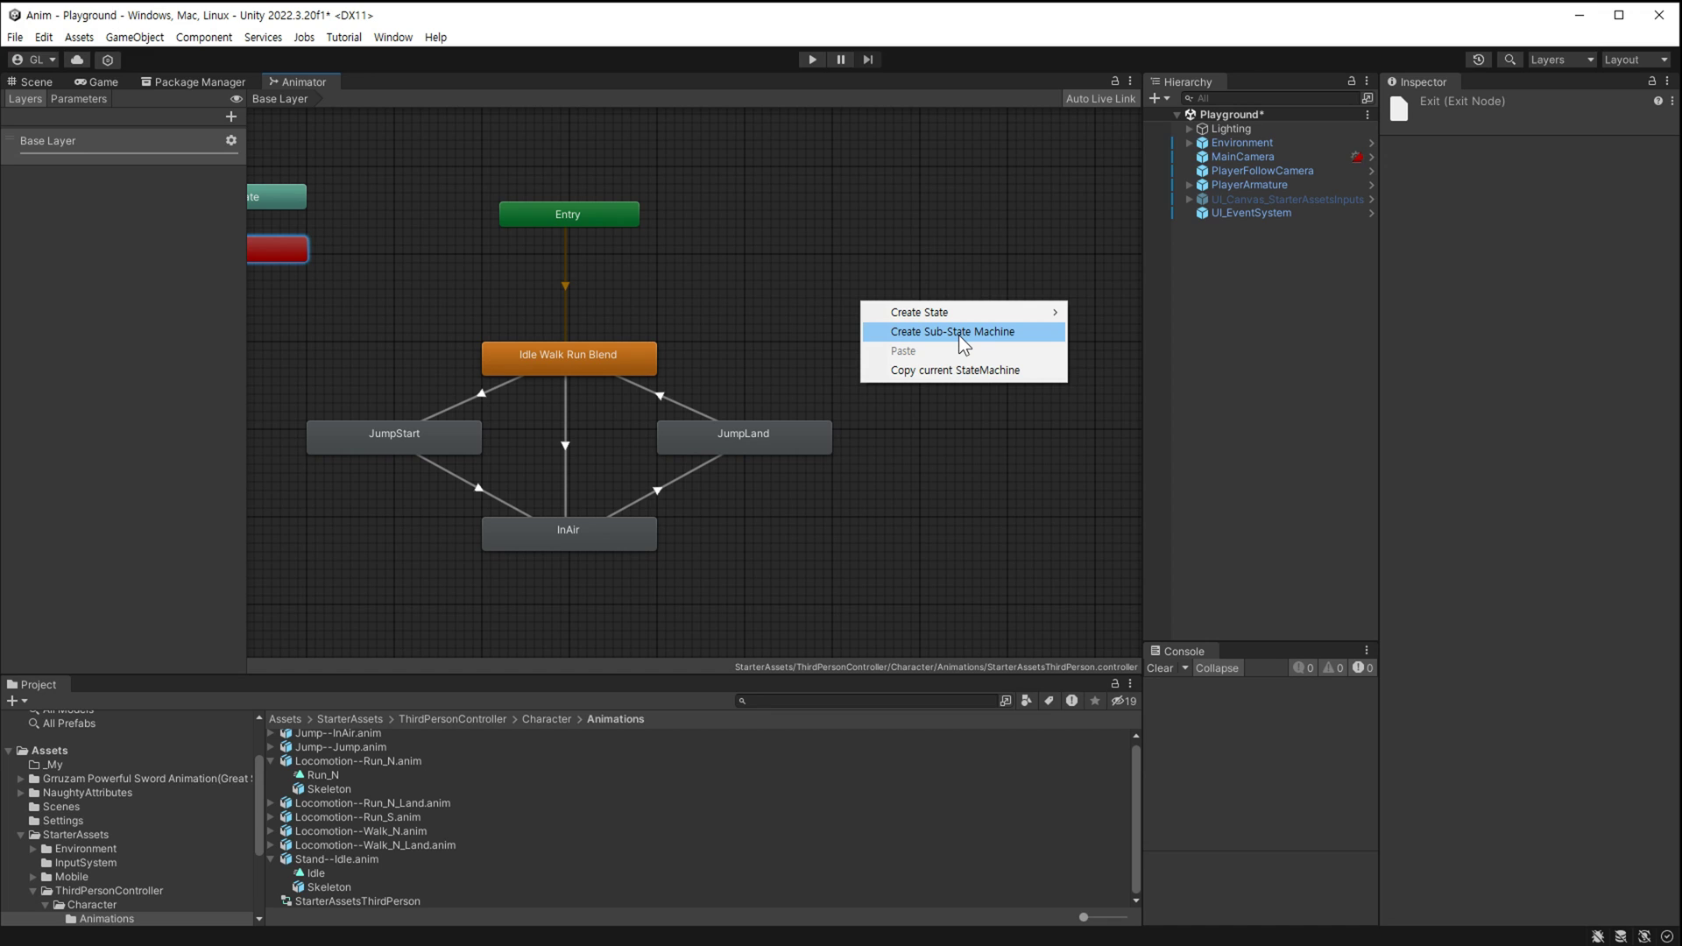
left_click(958, 335)
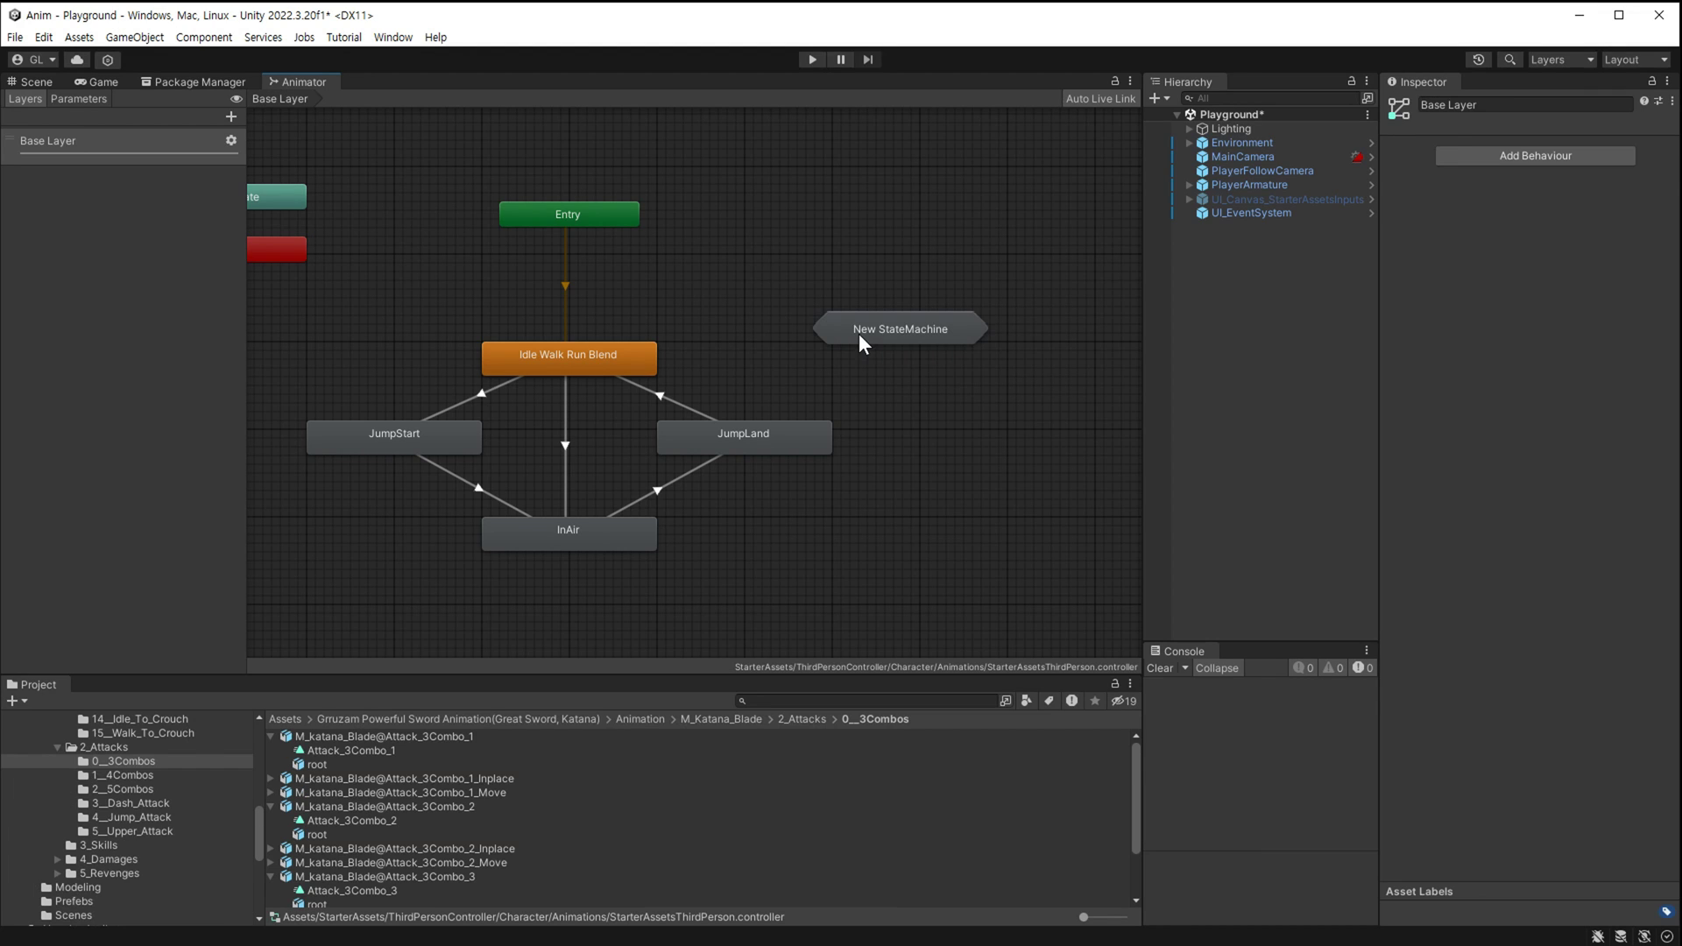
left_click(1459, 106)
key("ctrl+a")
type("Att")
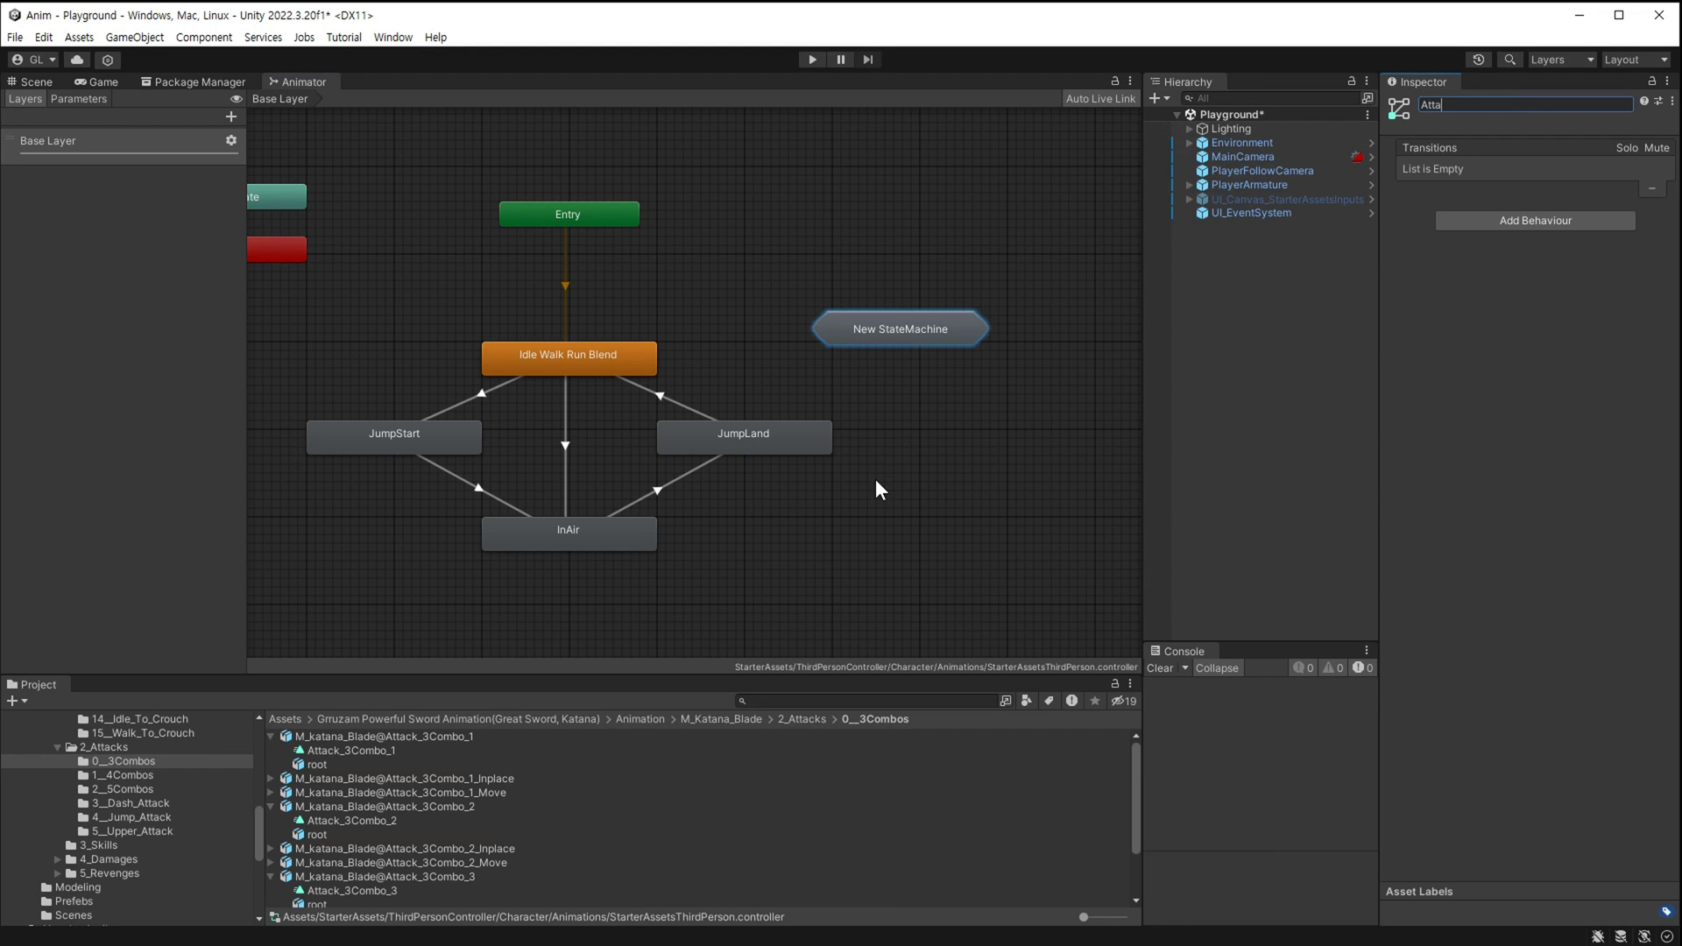
type("ack")
key("Return")
Add a trigger parameter named Attack to the controller.
left_click(92, 103)
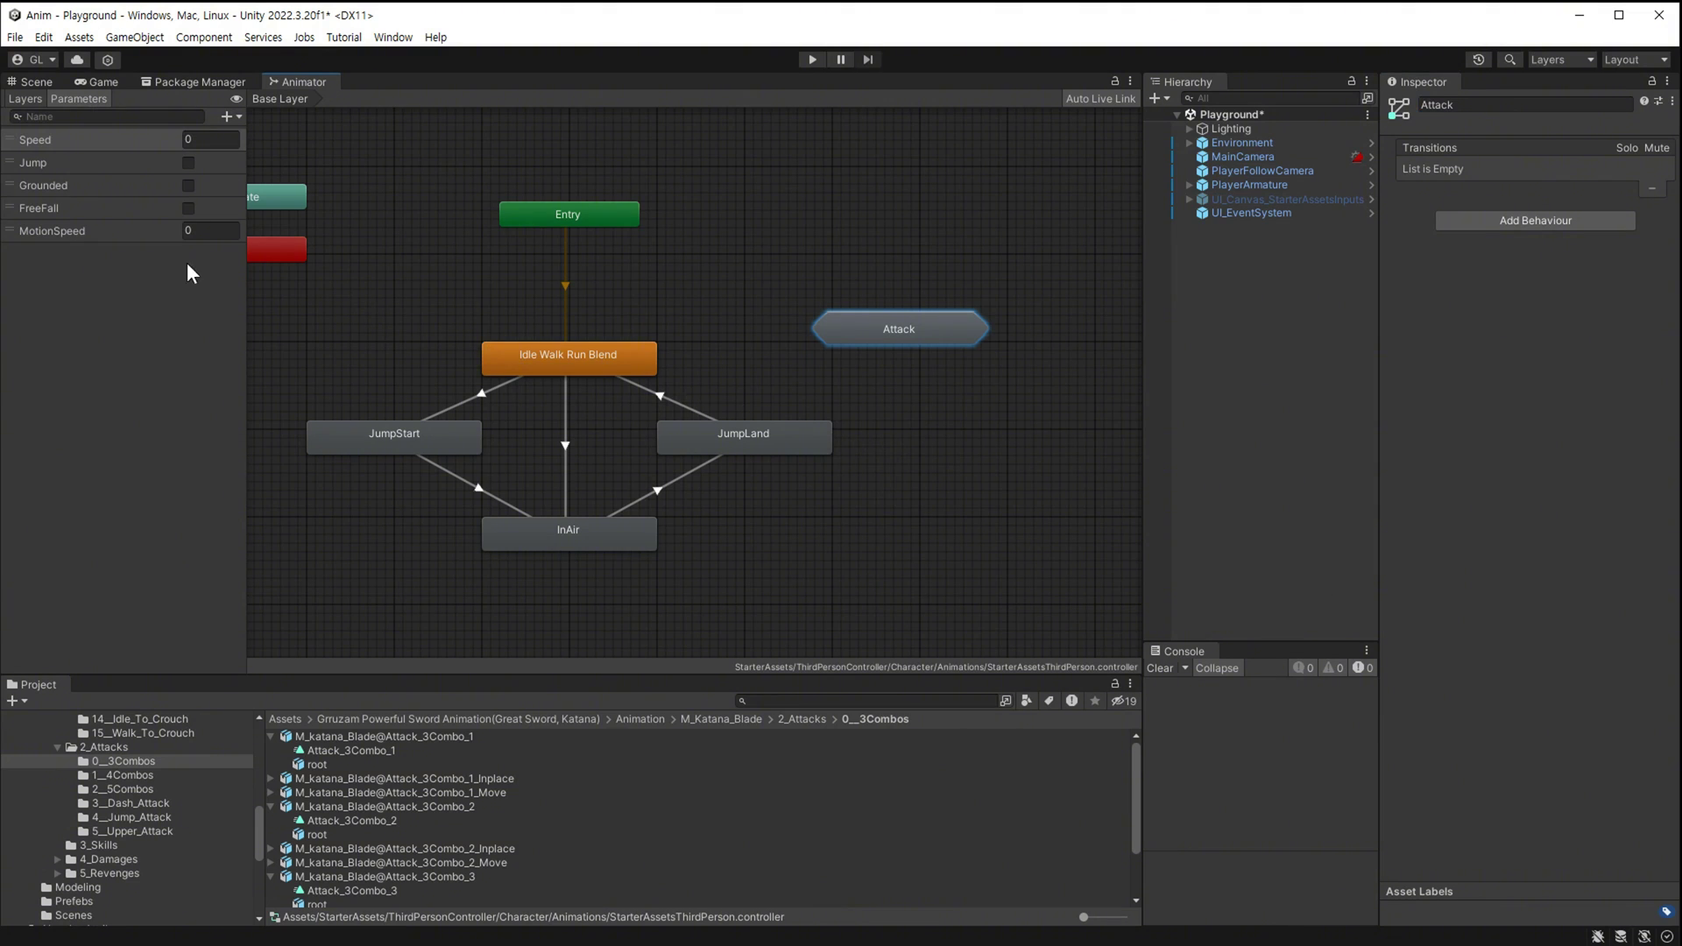
left_click(231, 120)
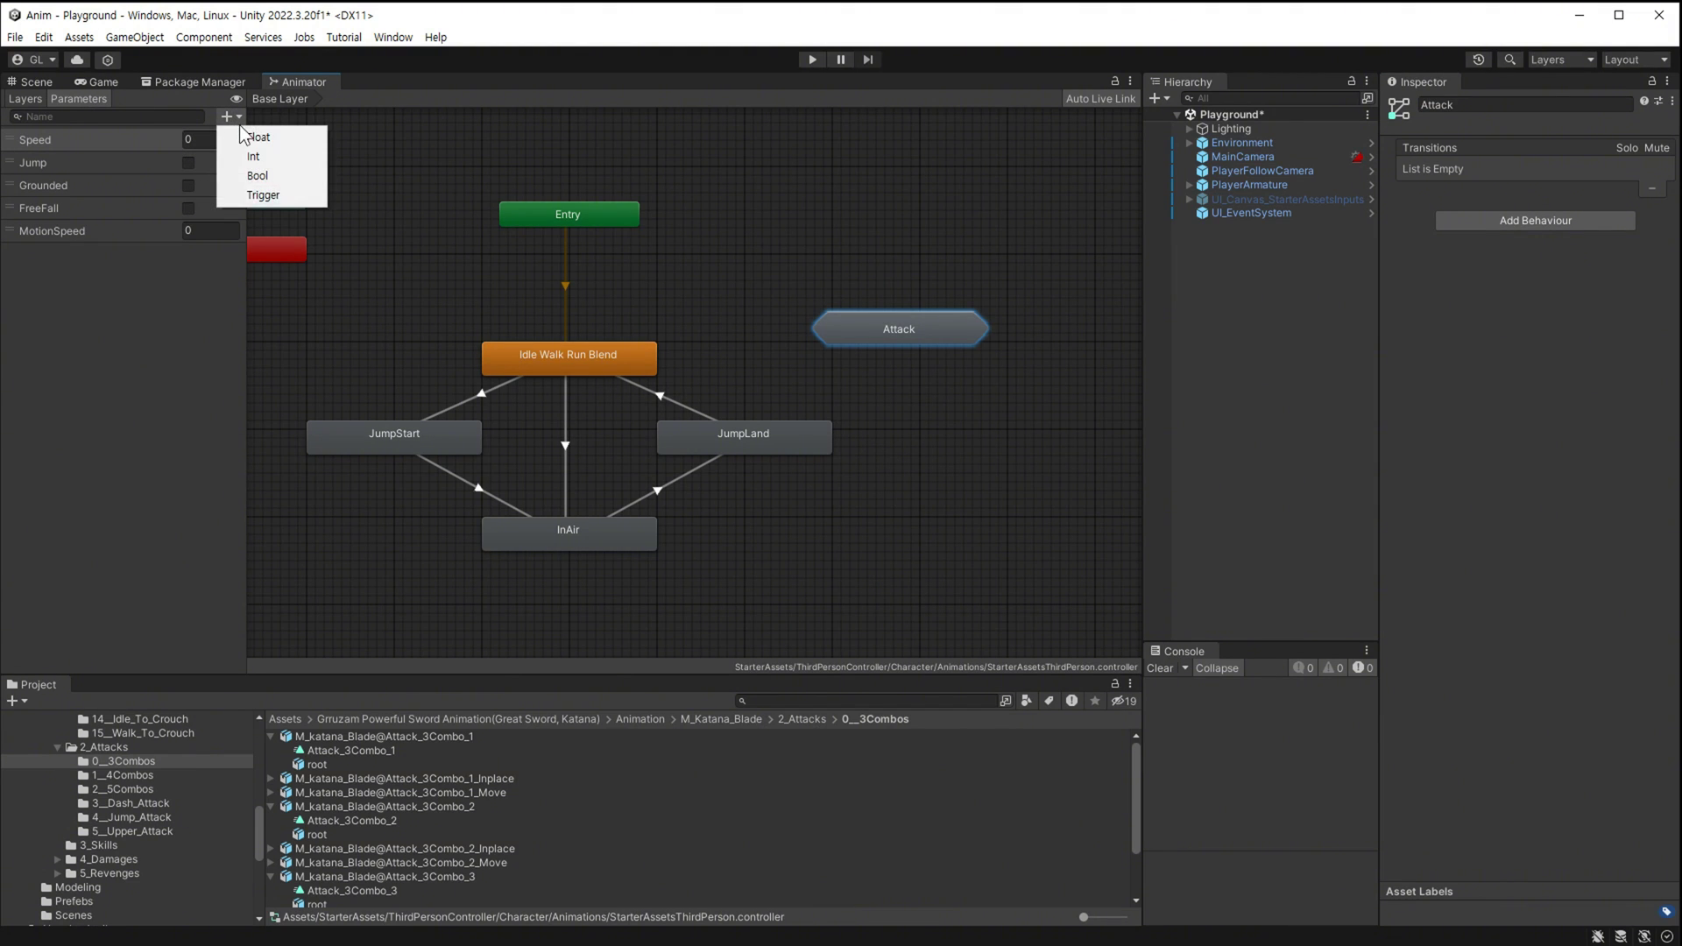
left_click(280, 195)
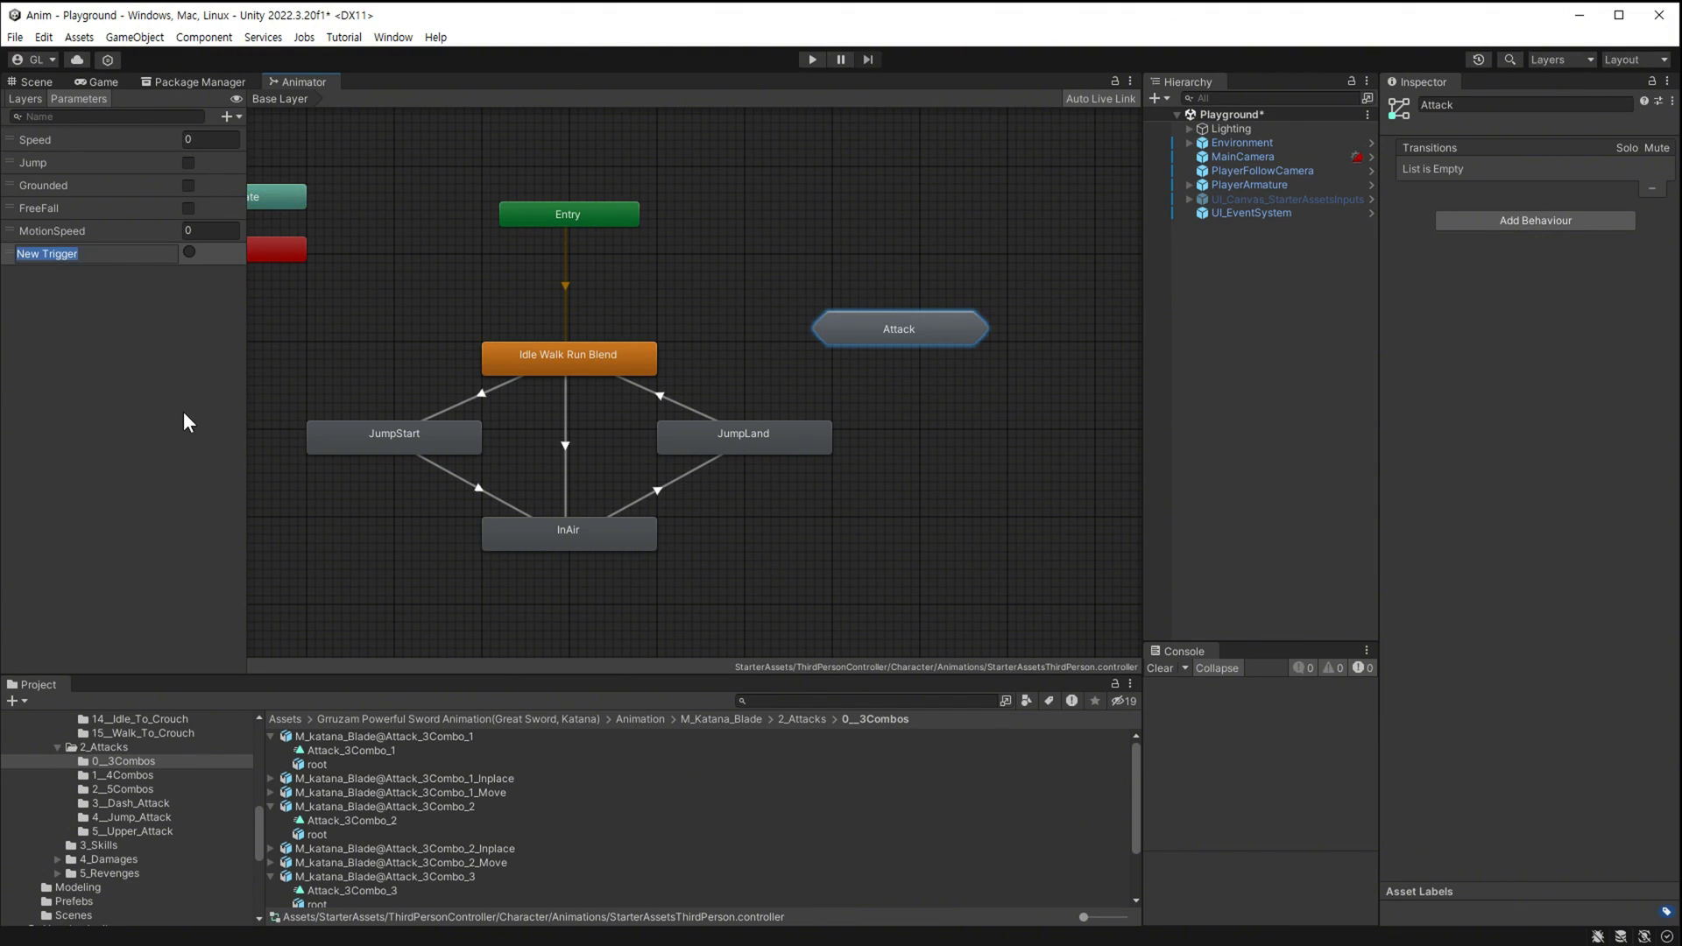
type("Attack")
key("Return")
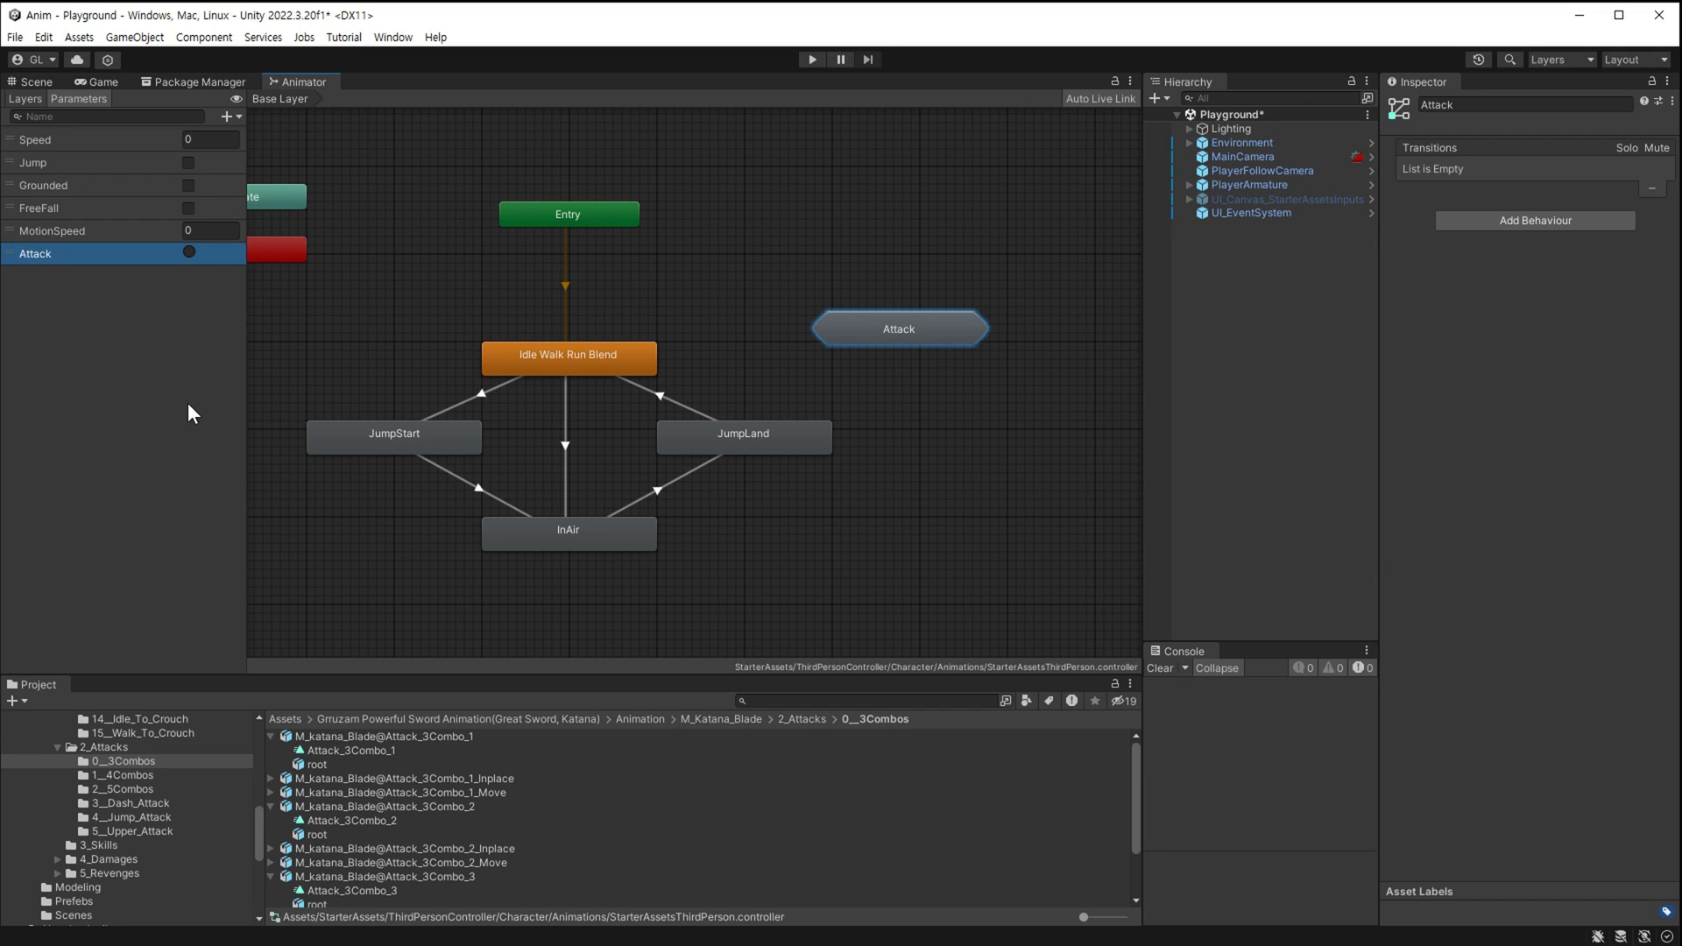
Make transitions from Idle Walk Run Blend to Attack and from Attack back.
right_click(610, 354)
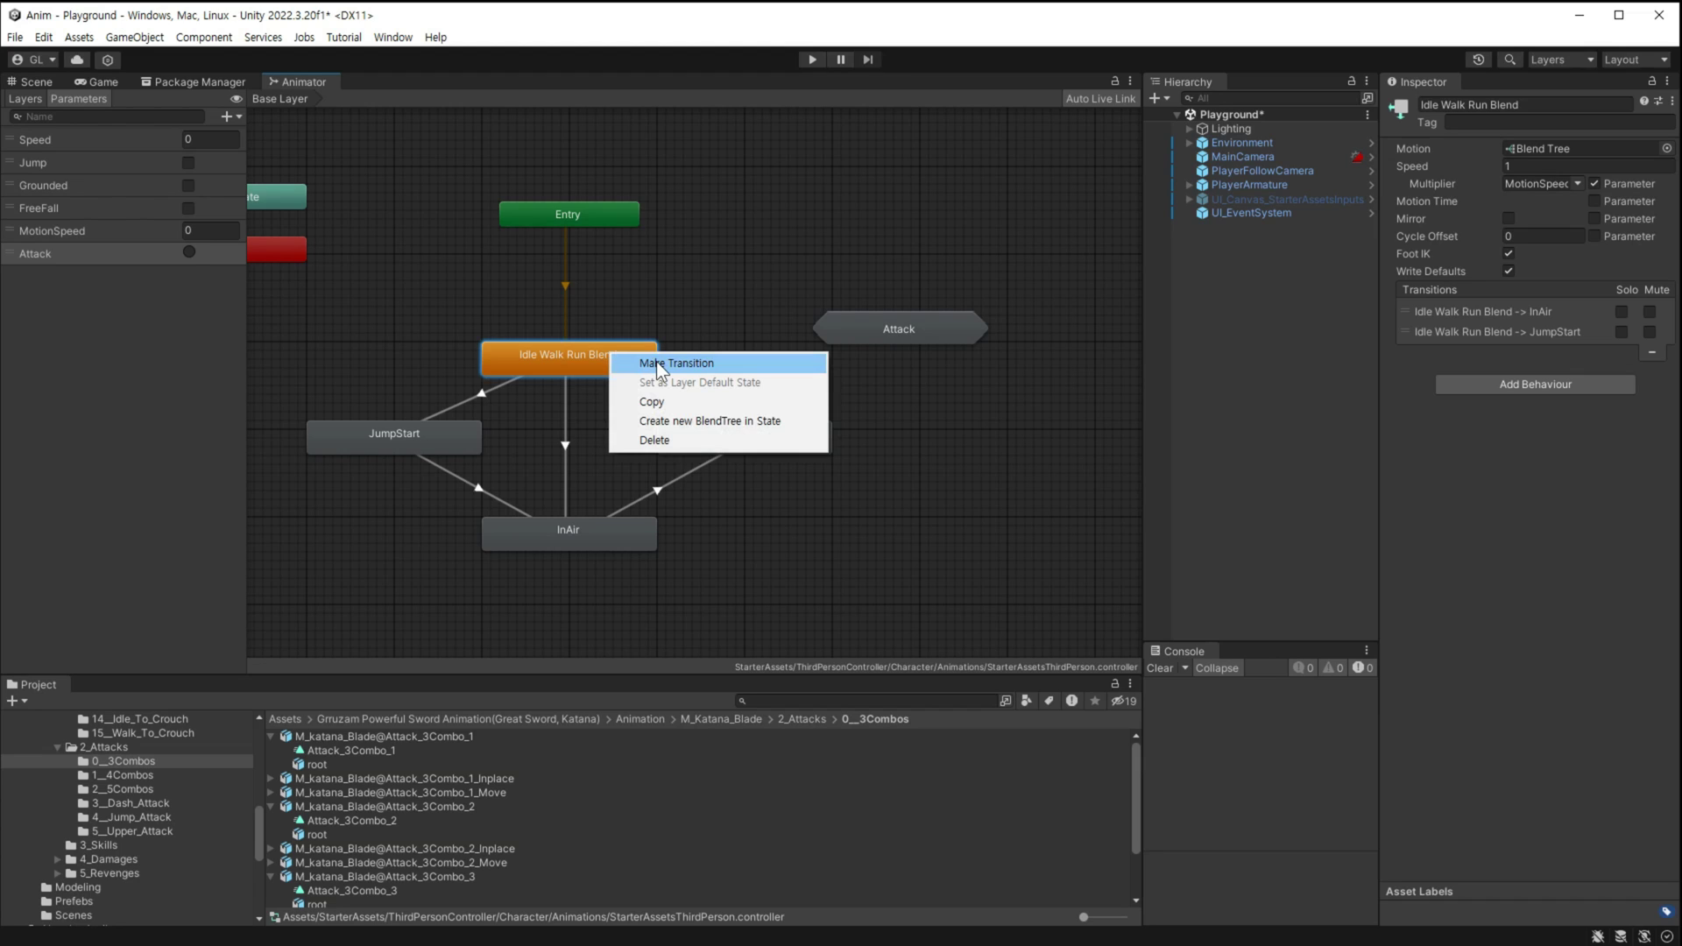
left_click(657, 363)
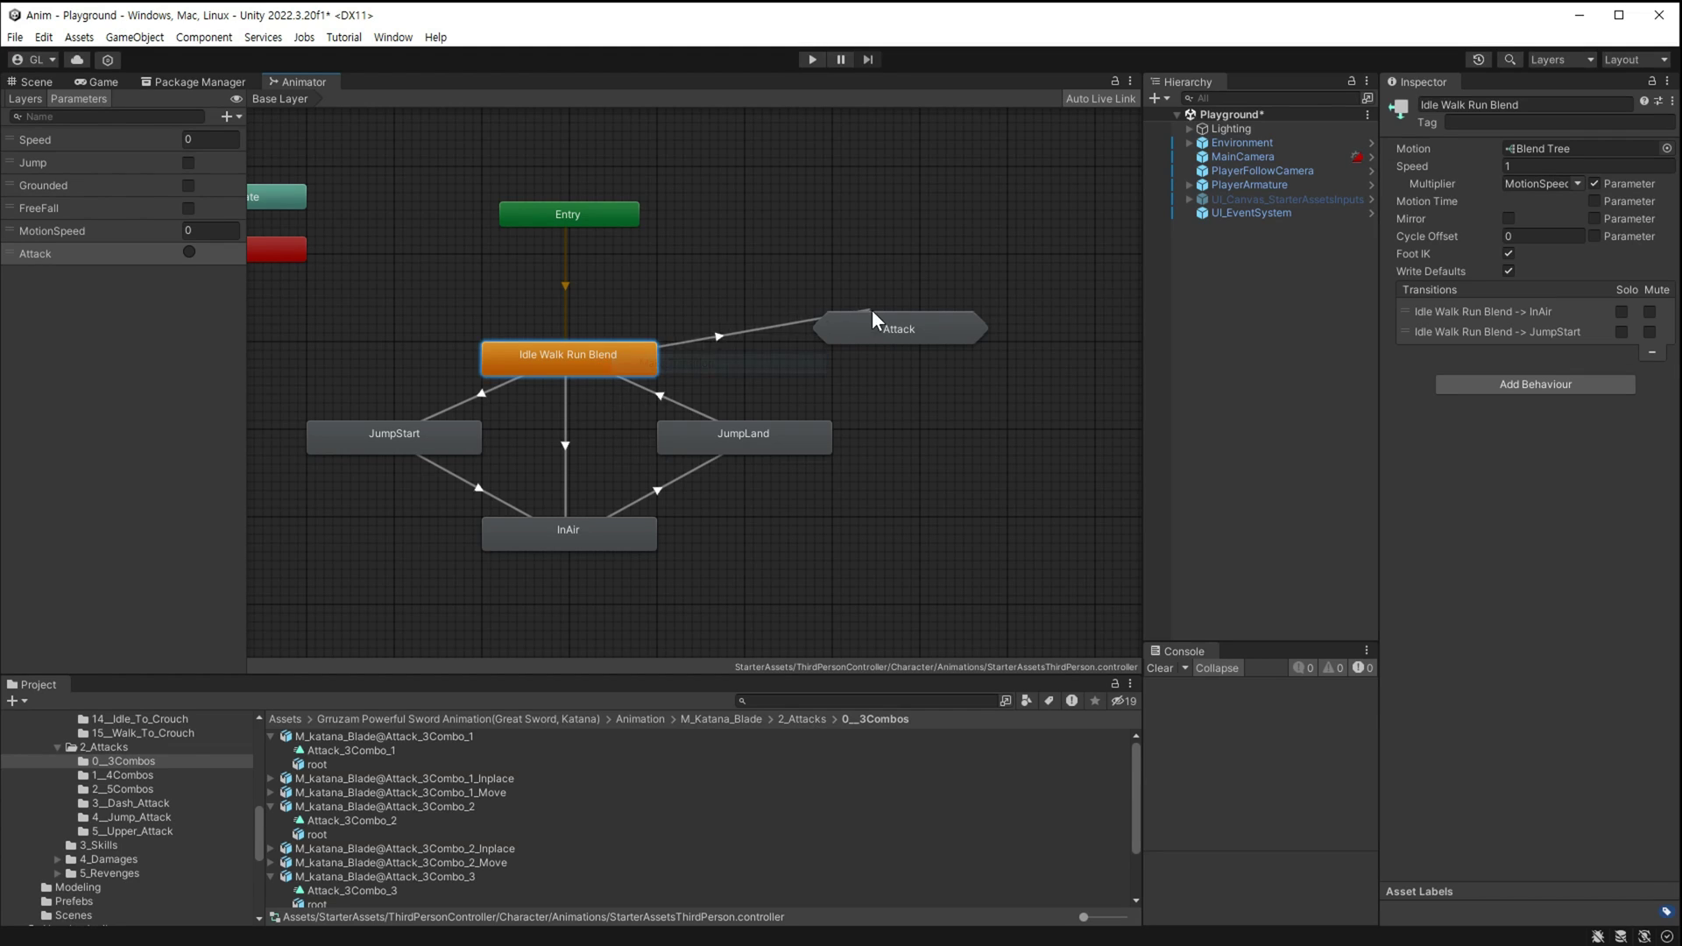
left_click(876, 321)
right_click(894, 333)
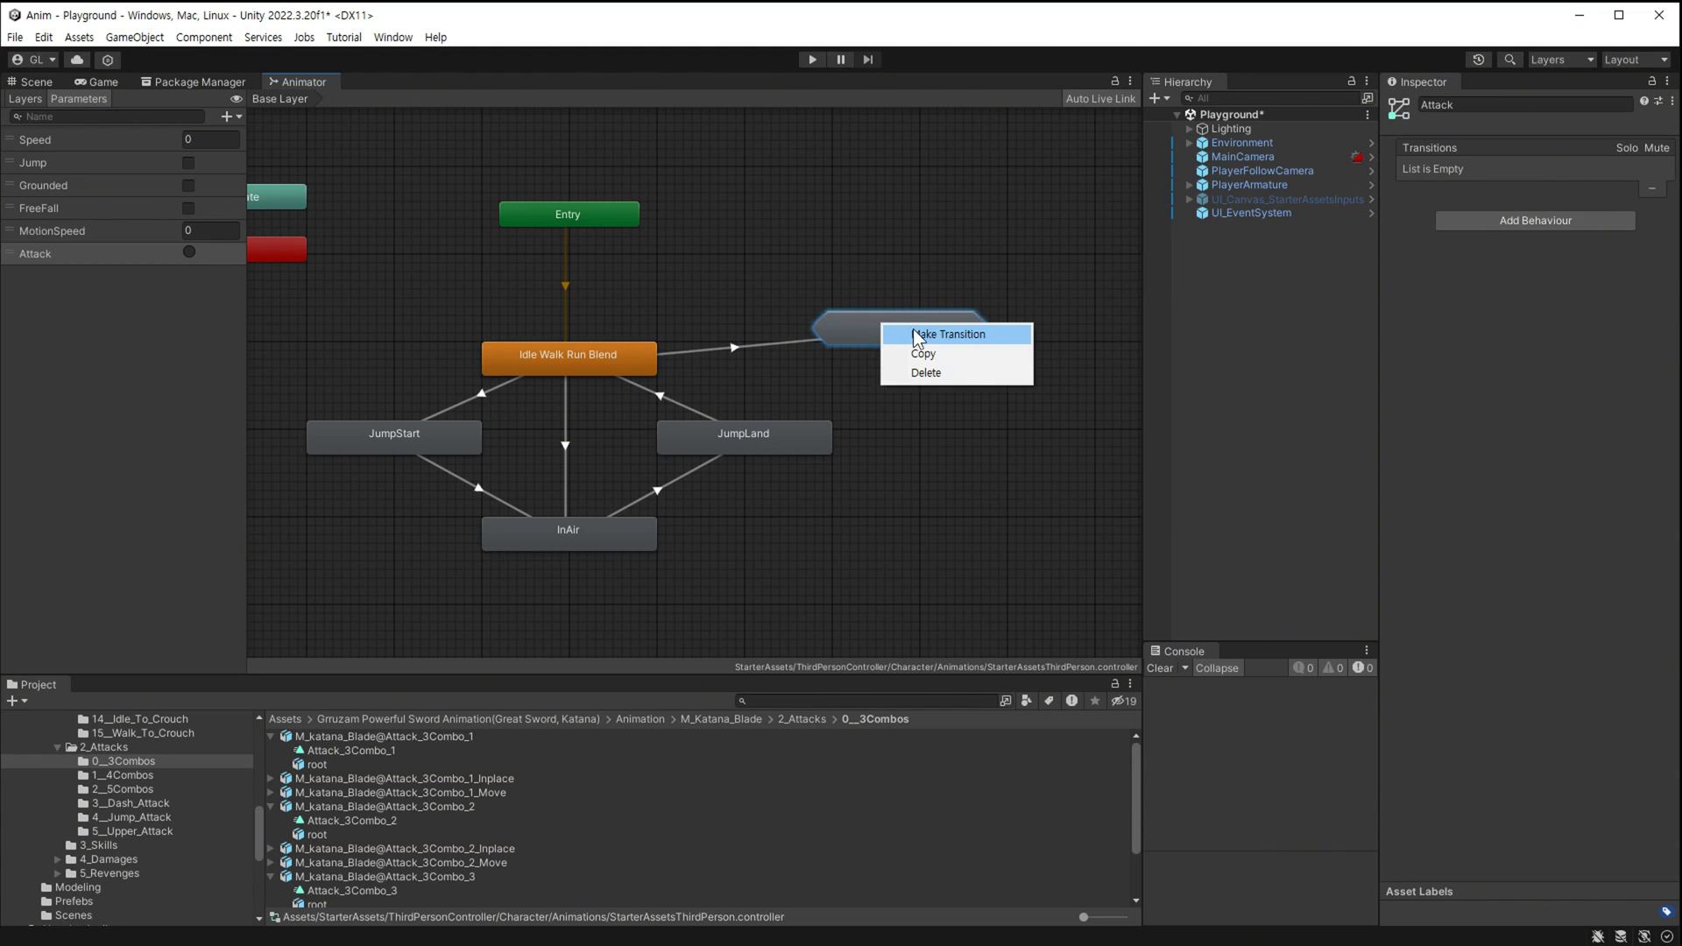
left_click(913, 334)
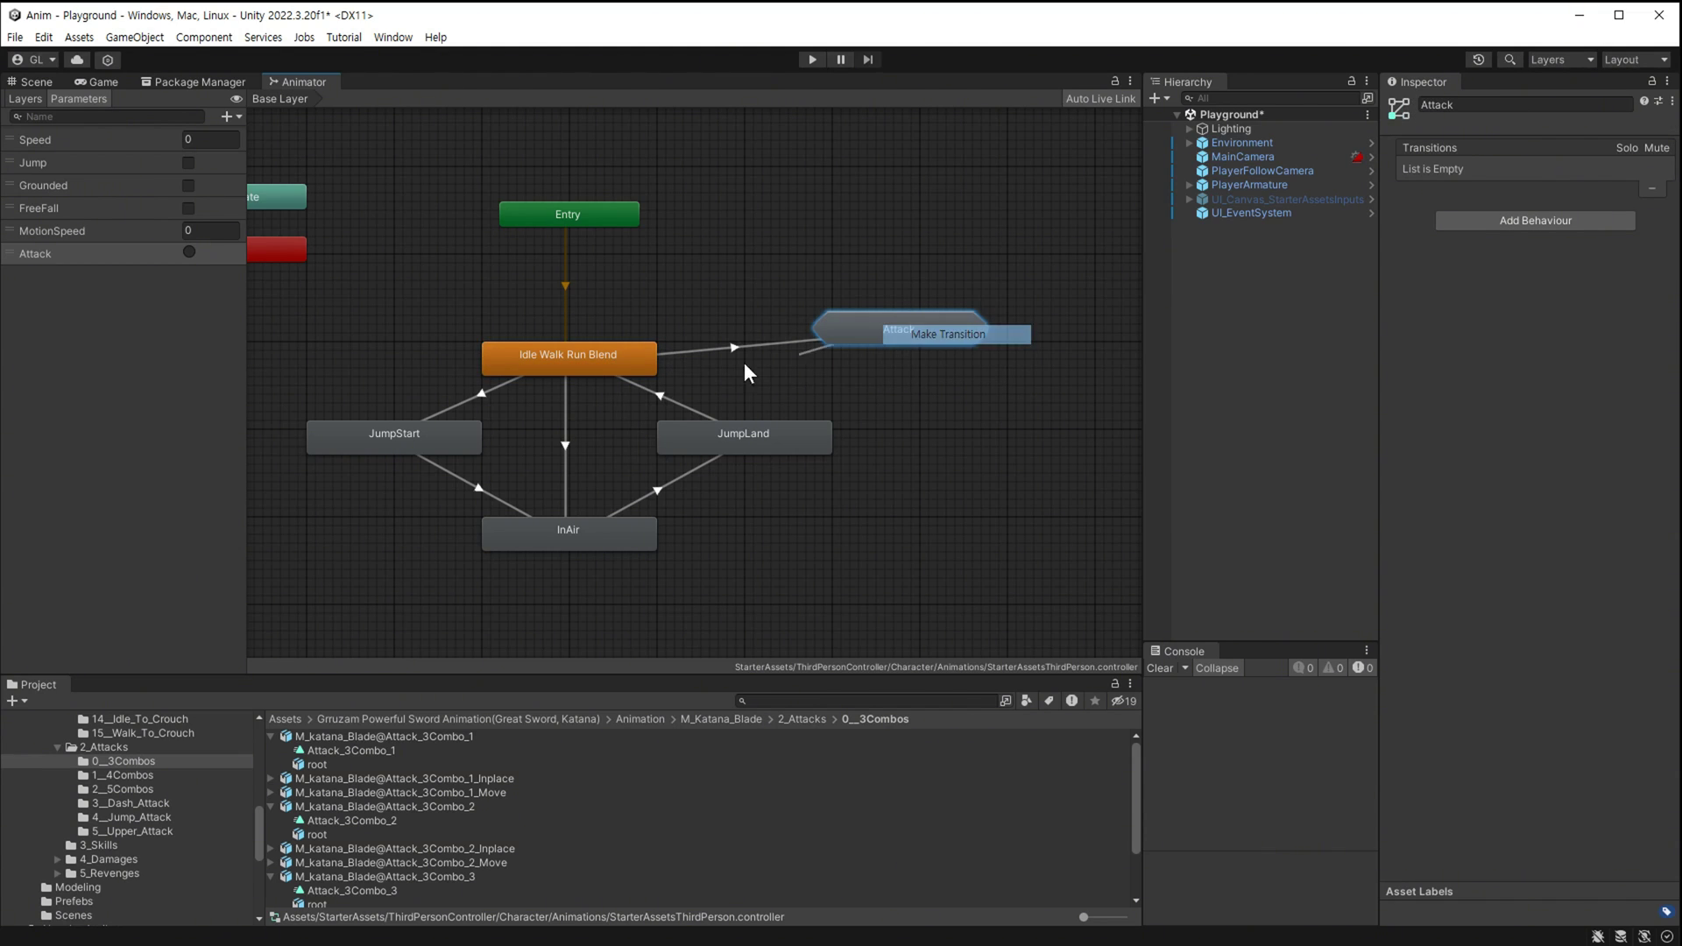
left_click(594, 372)
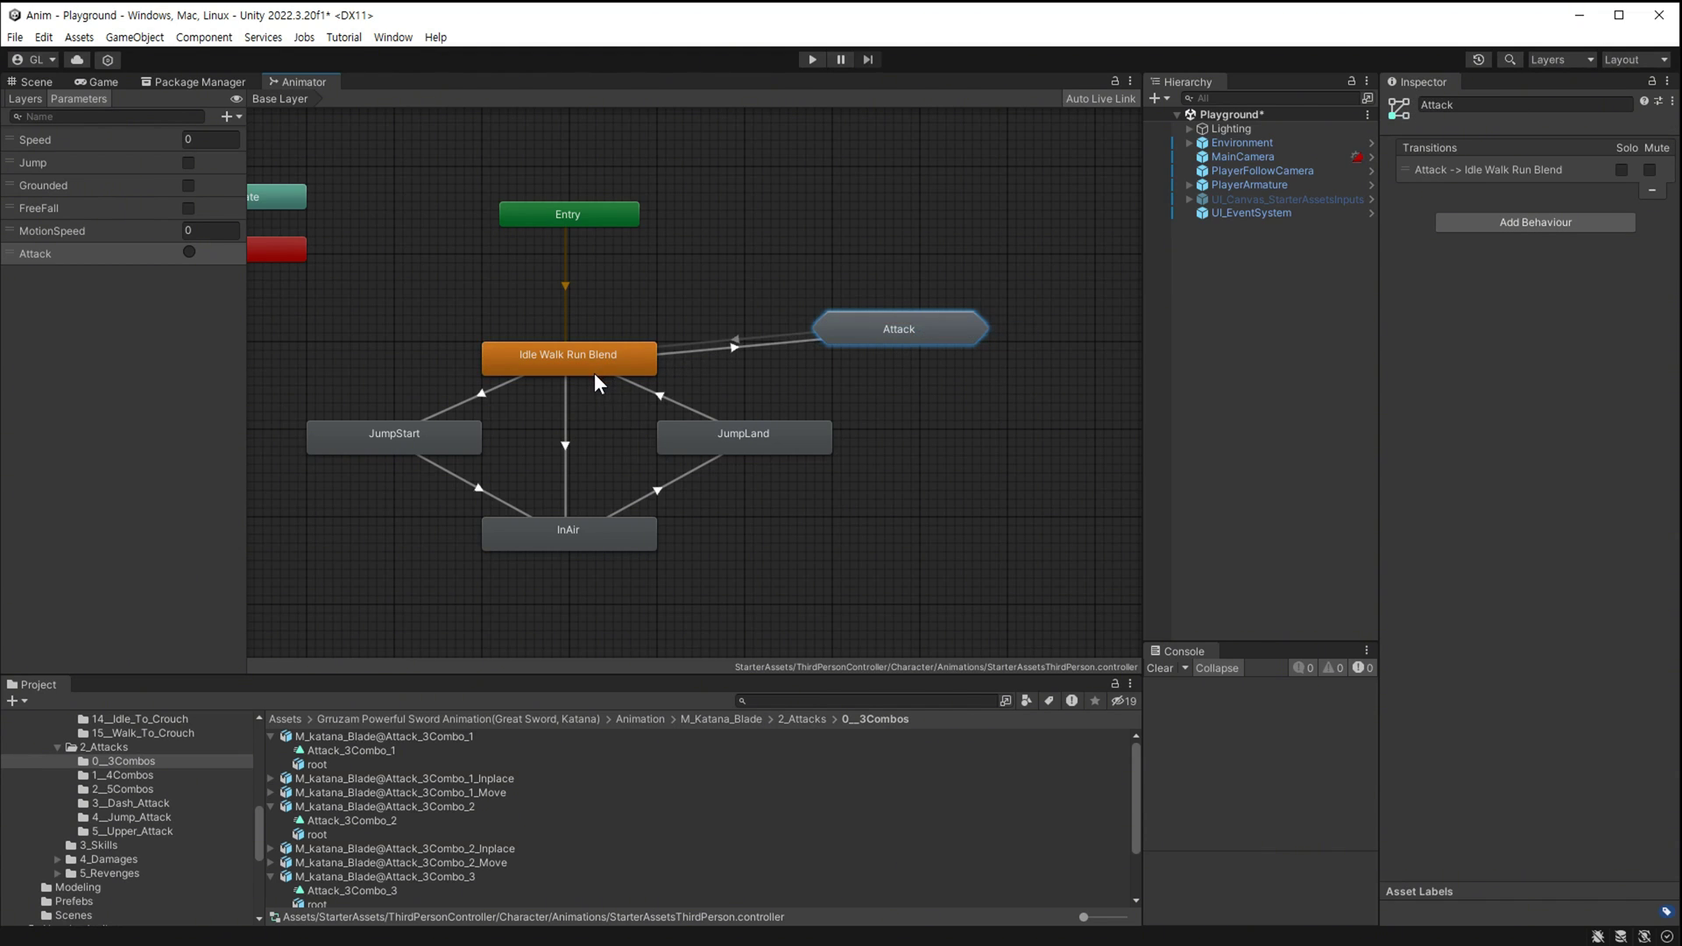
Give the Idle Walk Run Blend to Attack transition an Attack trigger condition.
left_click(732, 347)
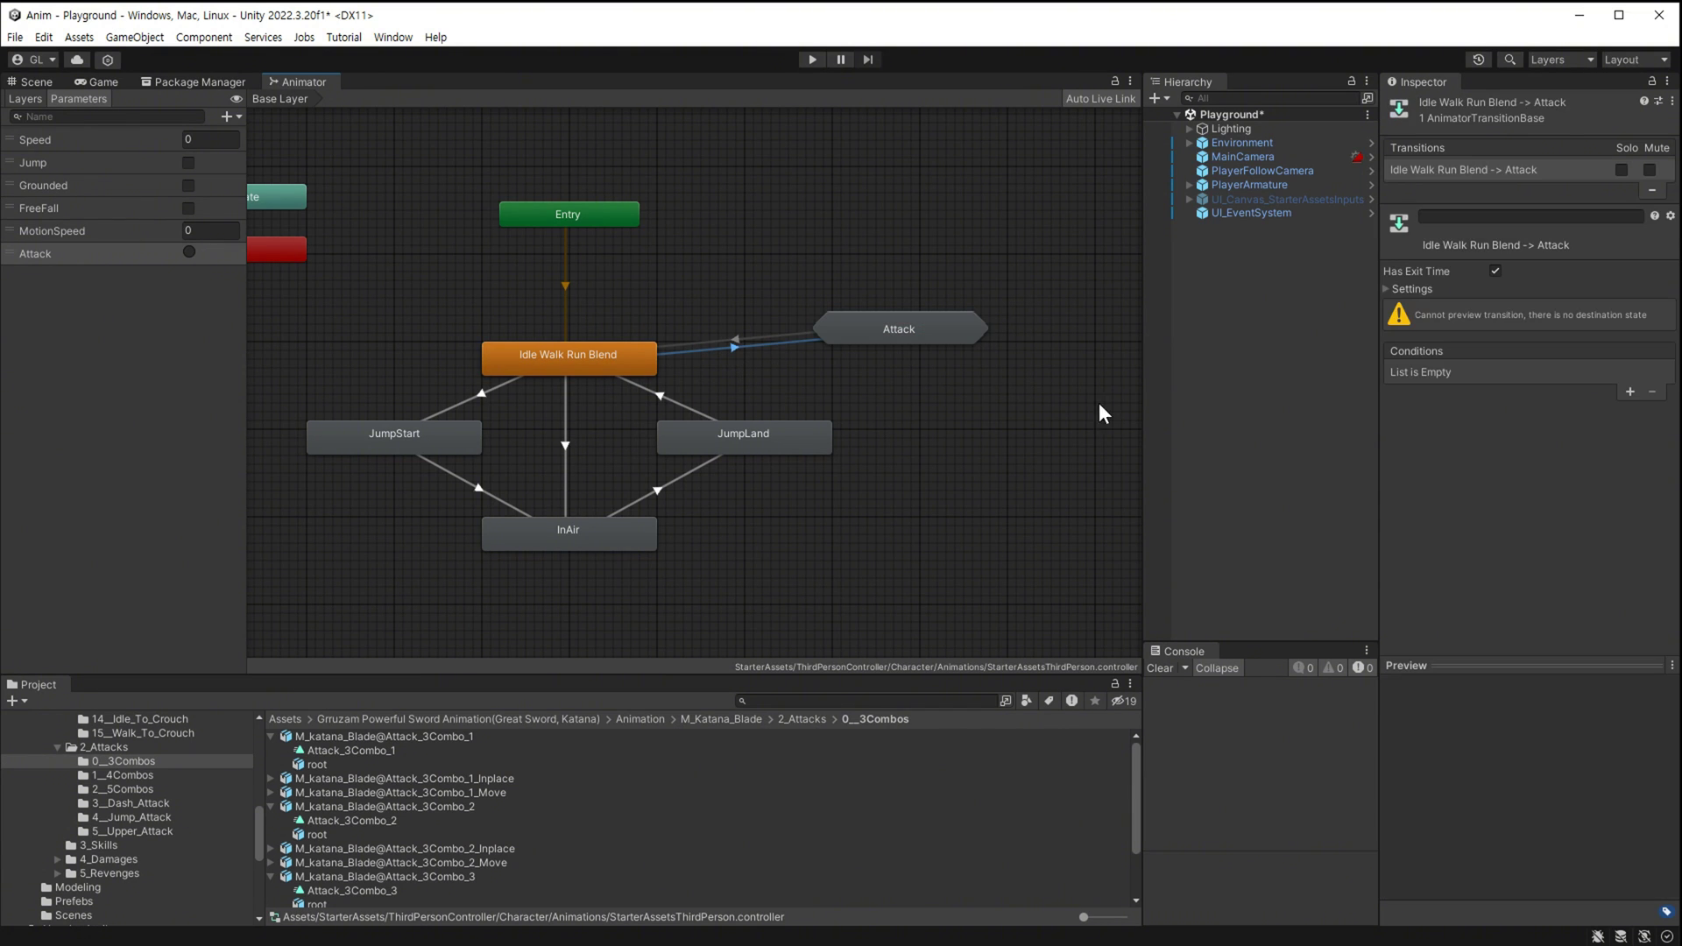
left_click(1631, 392)
left_click(1434, 372)
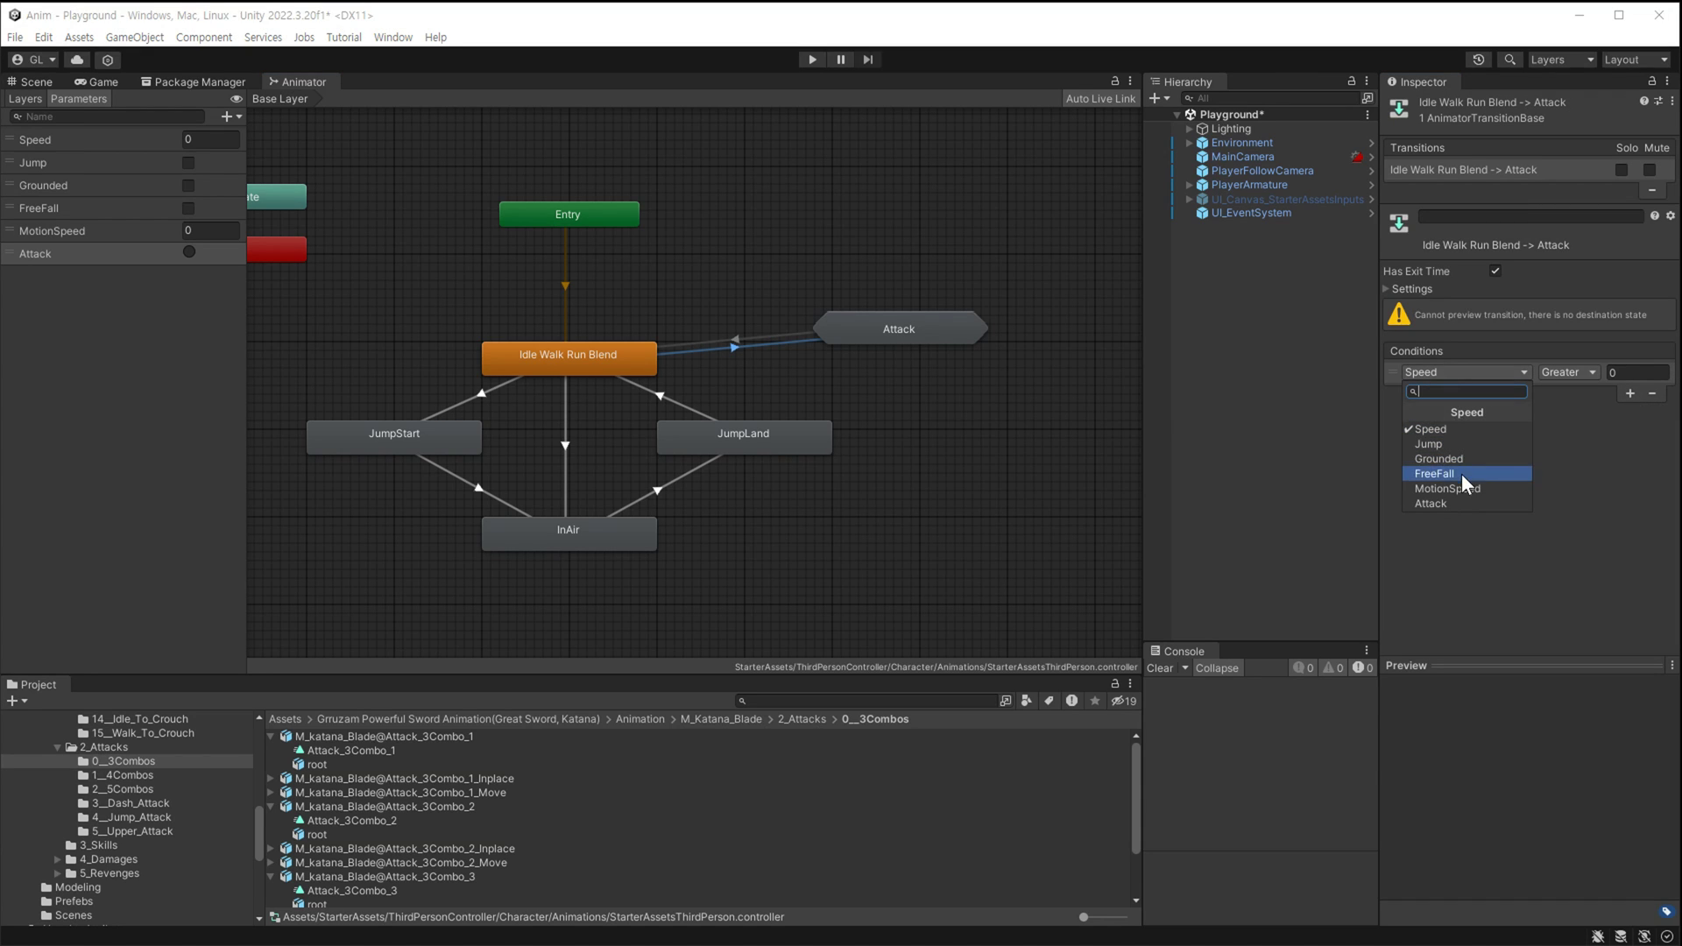
left_click(1461, 502)
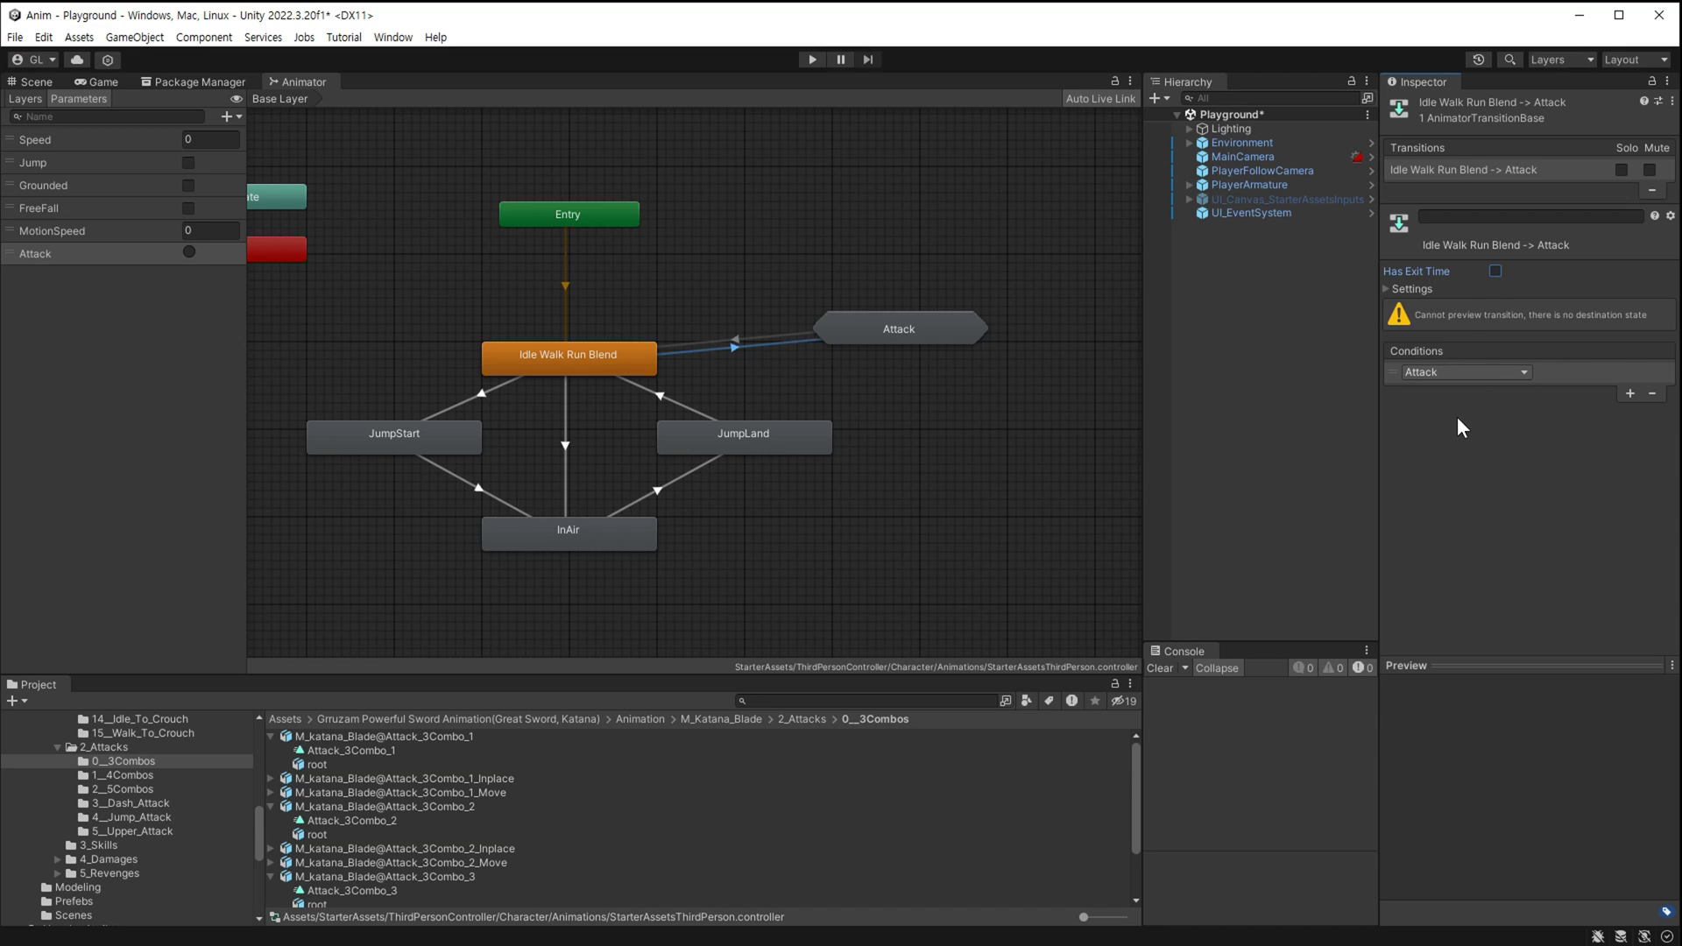
Inside the Attack sub-state machine, add Attack_3Combo_1, _2 and _3 states from their clips.
double_click(900, 332)
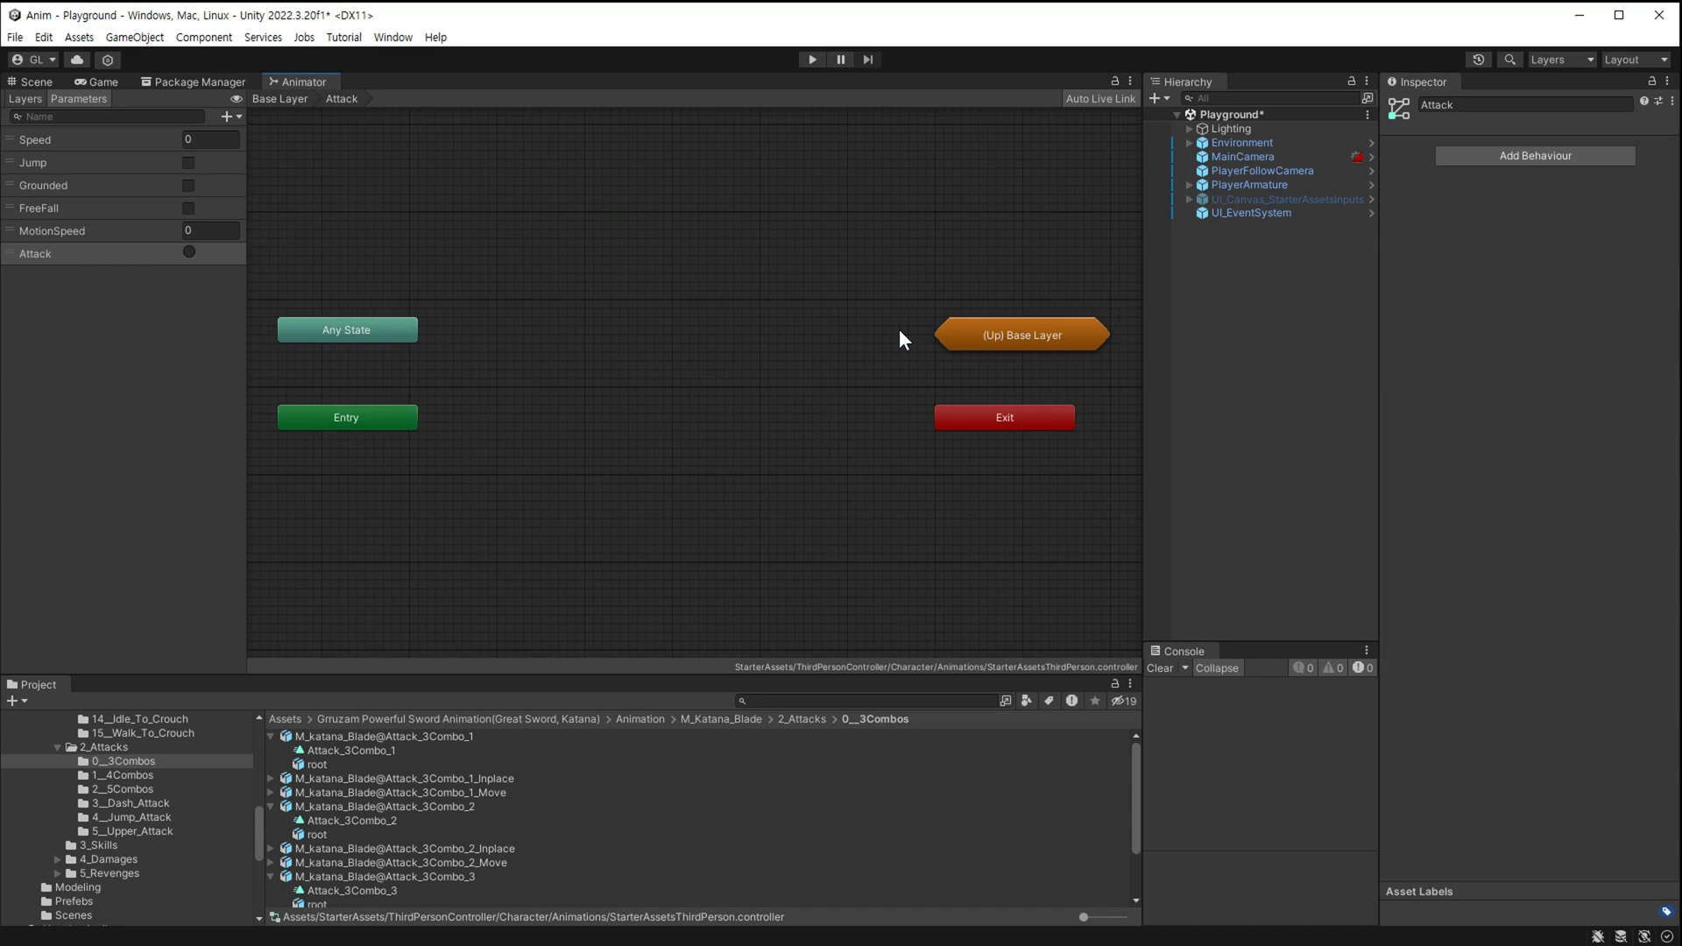
middle_click_drag(750, 386, 782, 318)
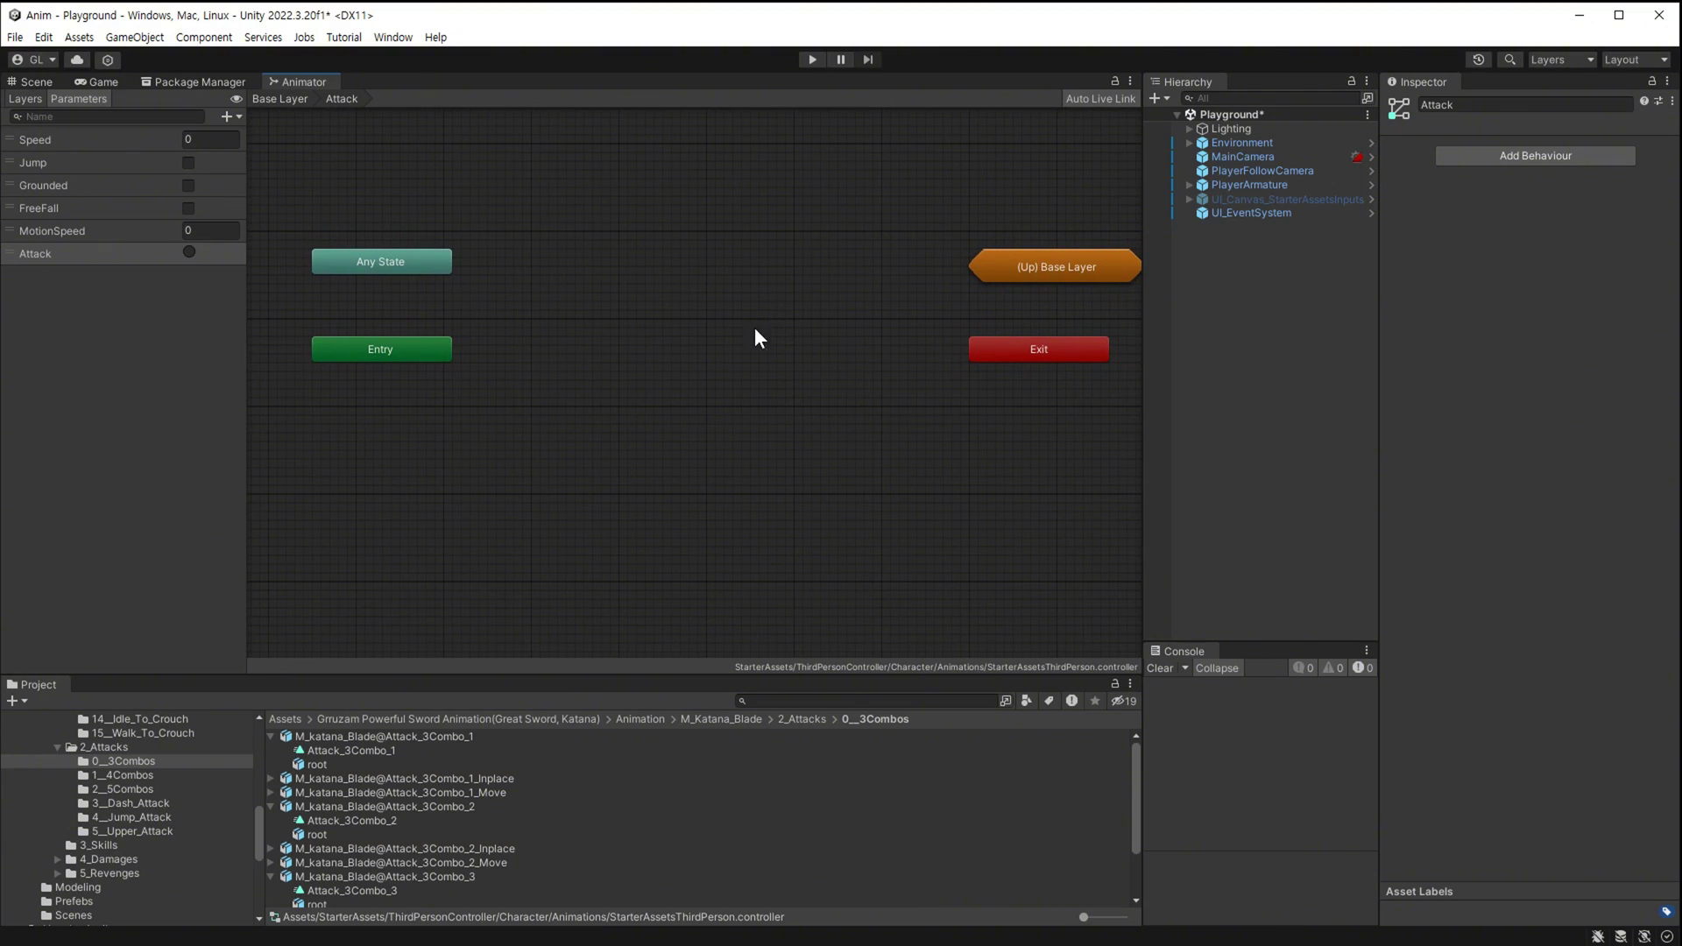
left_click_drag(346, 751, 599, 318)
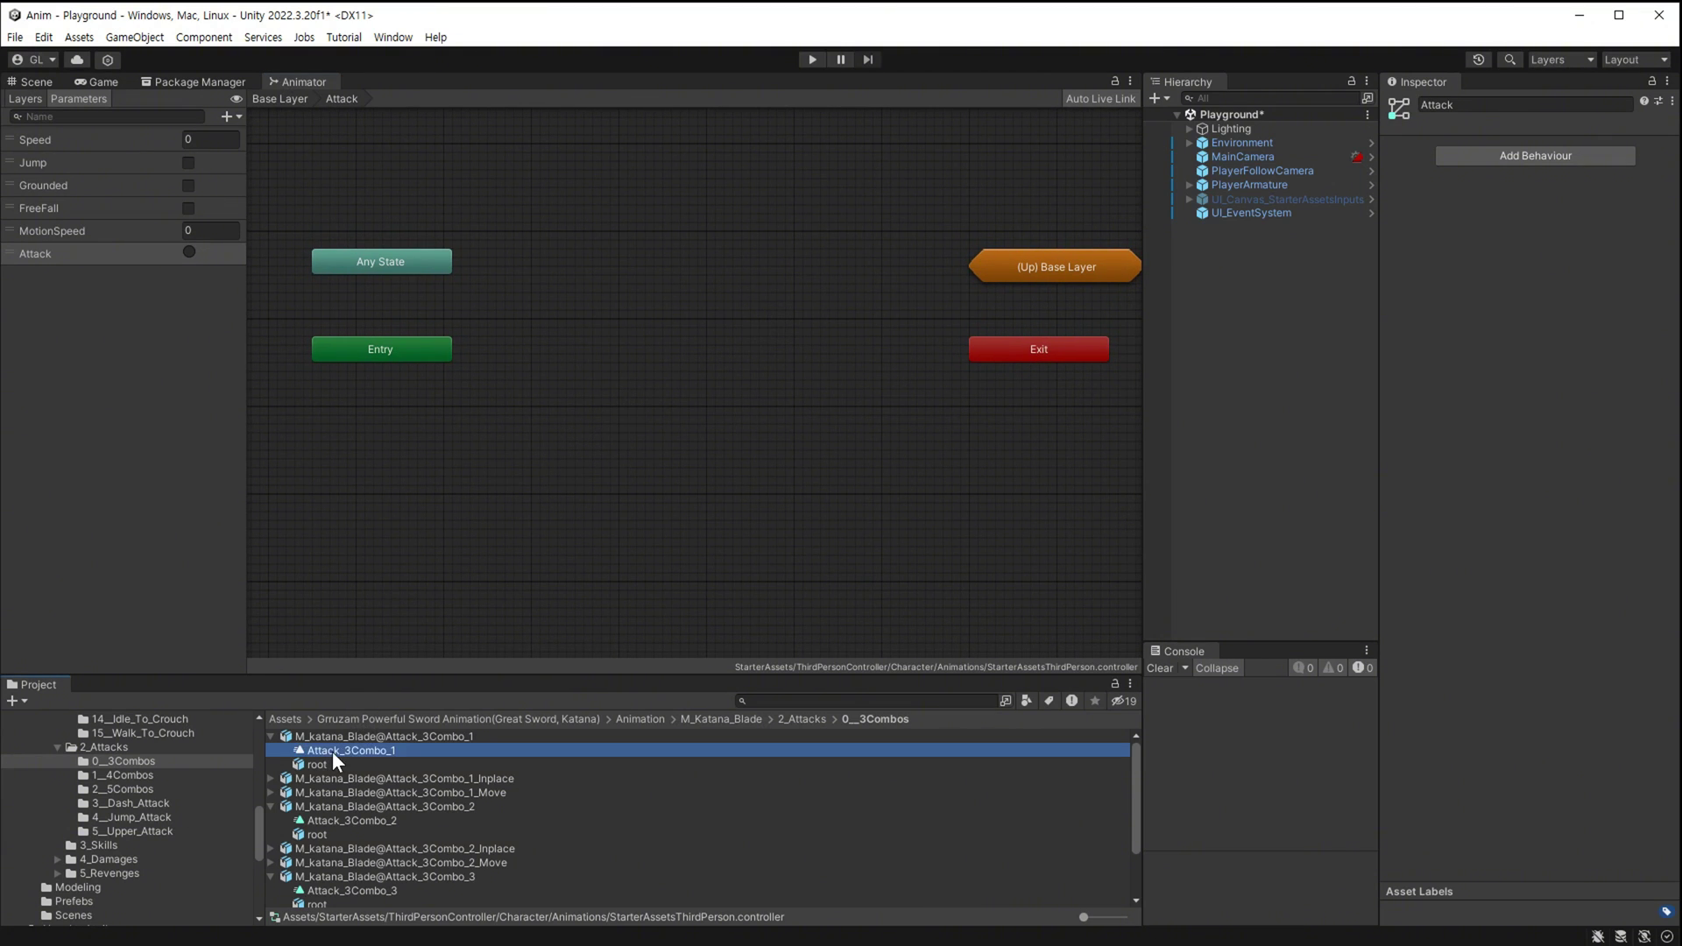
left_click_drag(635, 381, 622, 399)
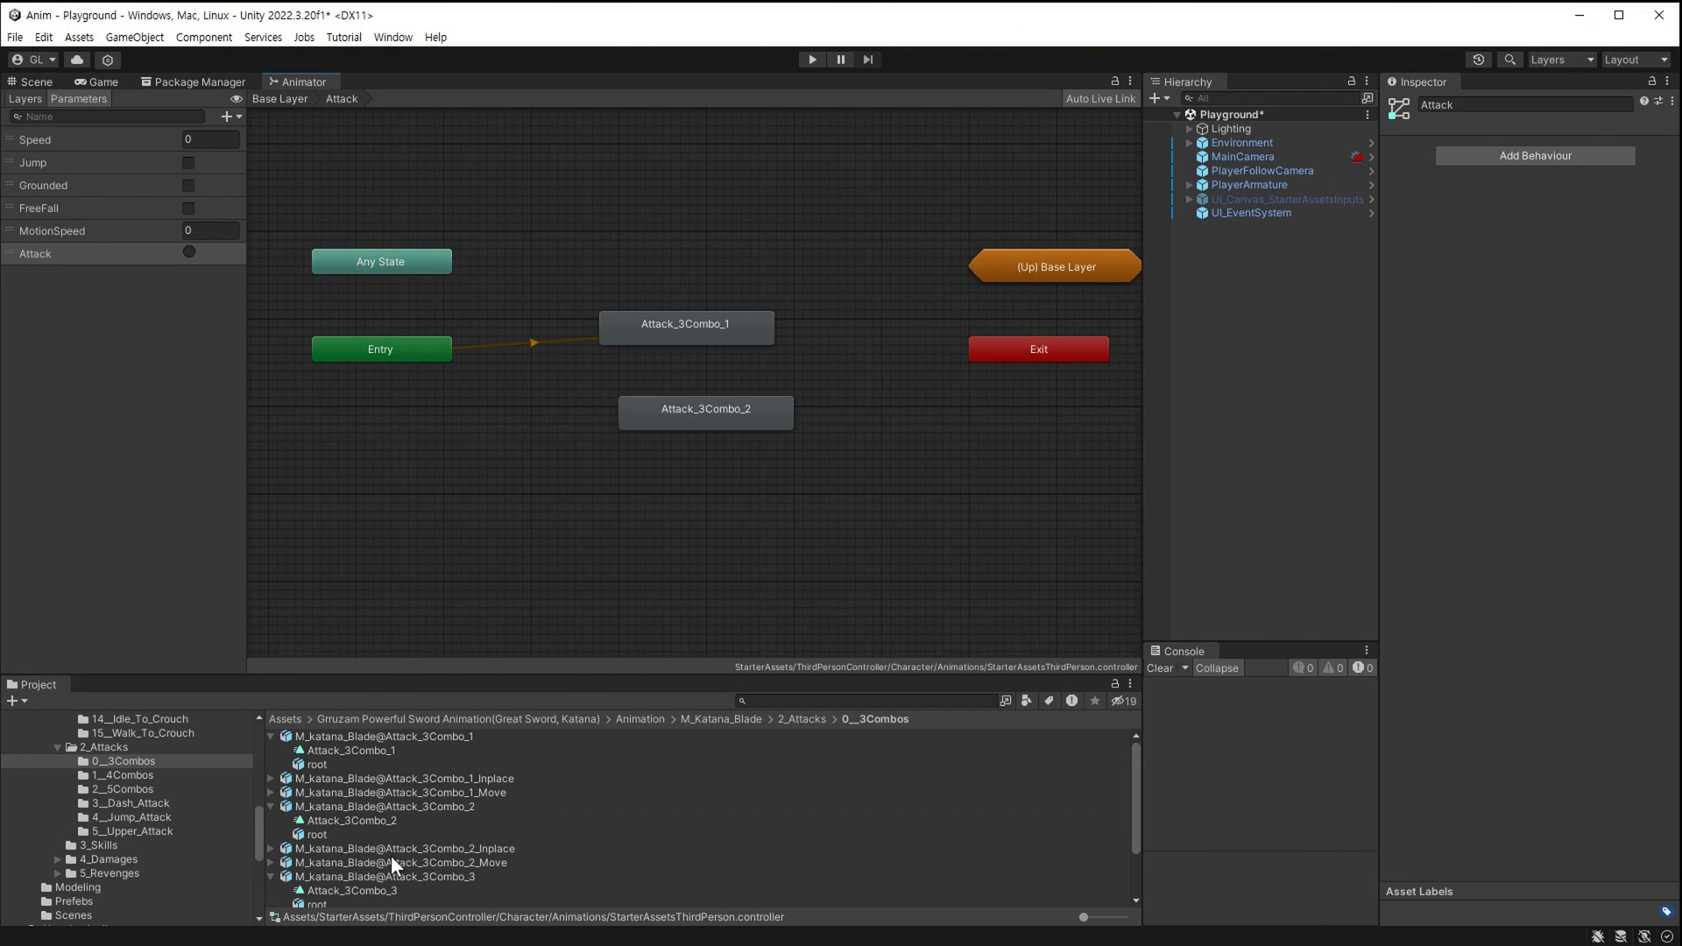
mouse_move(352, 890)
left_mouse_down()
mouse_move(618, 480)
mouse_move(681, 476)
left_mouse_up()
left_click(655, 401)
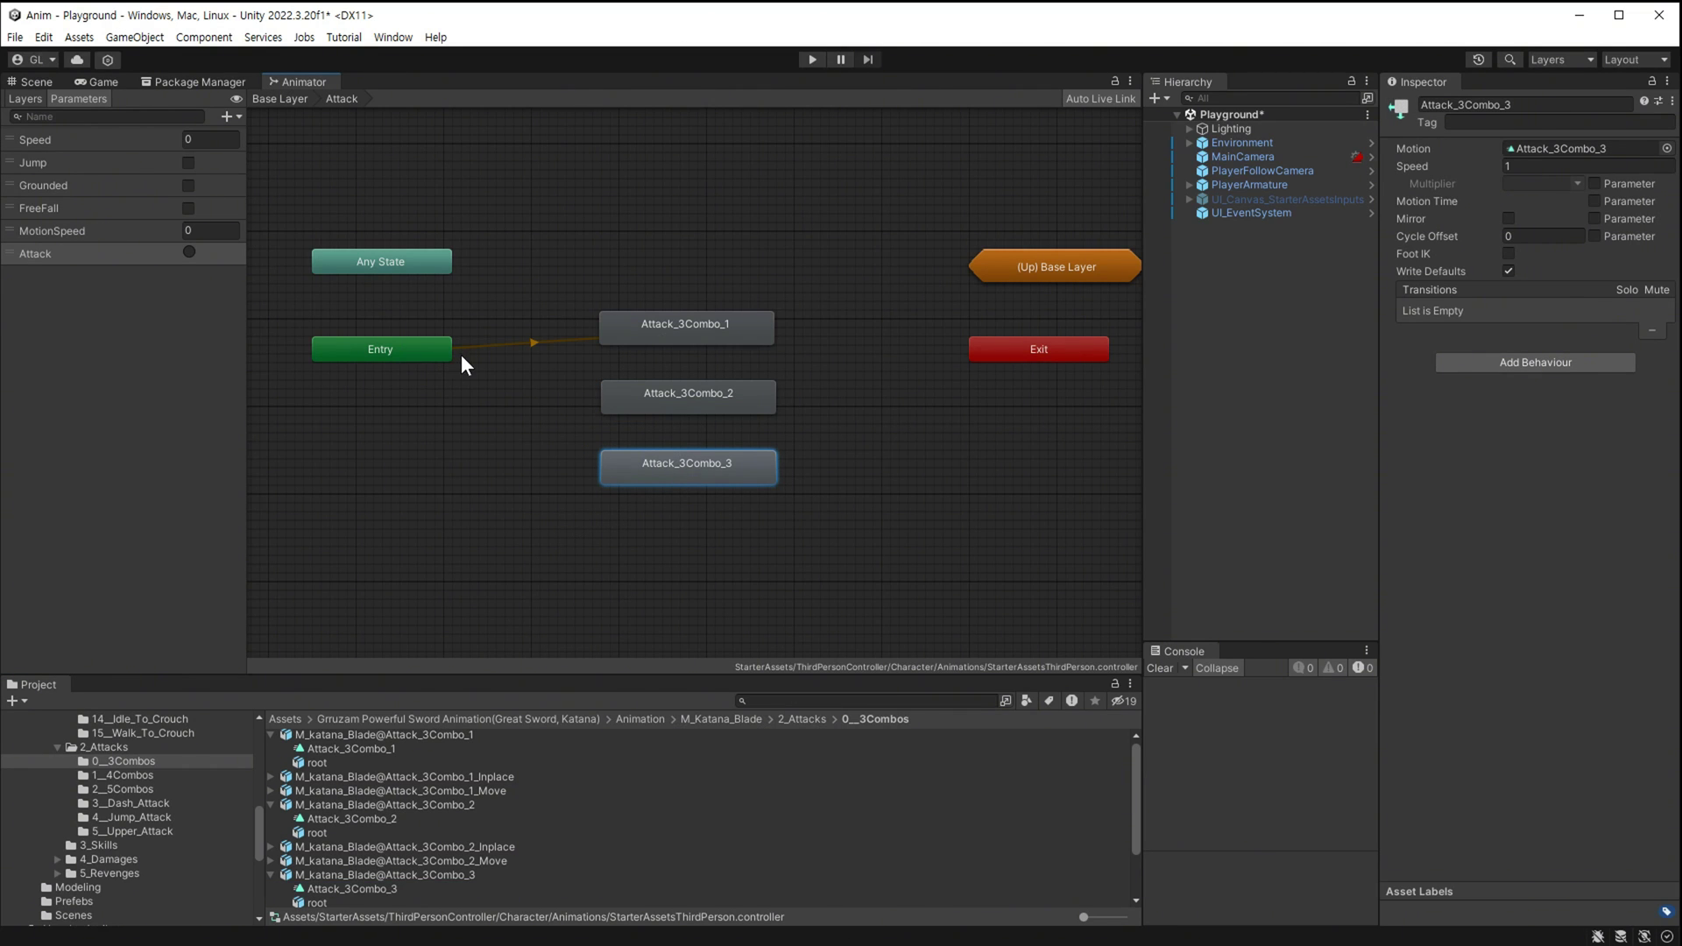
Add transitions from Entry to Attack_3Combo_2 and Attack_3Combo_3.
right_click(418, 344)
left_click(493, 351)
left_click(713, 412)
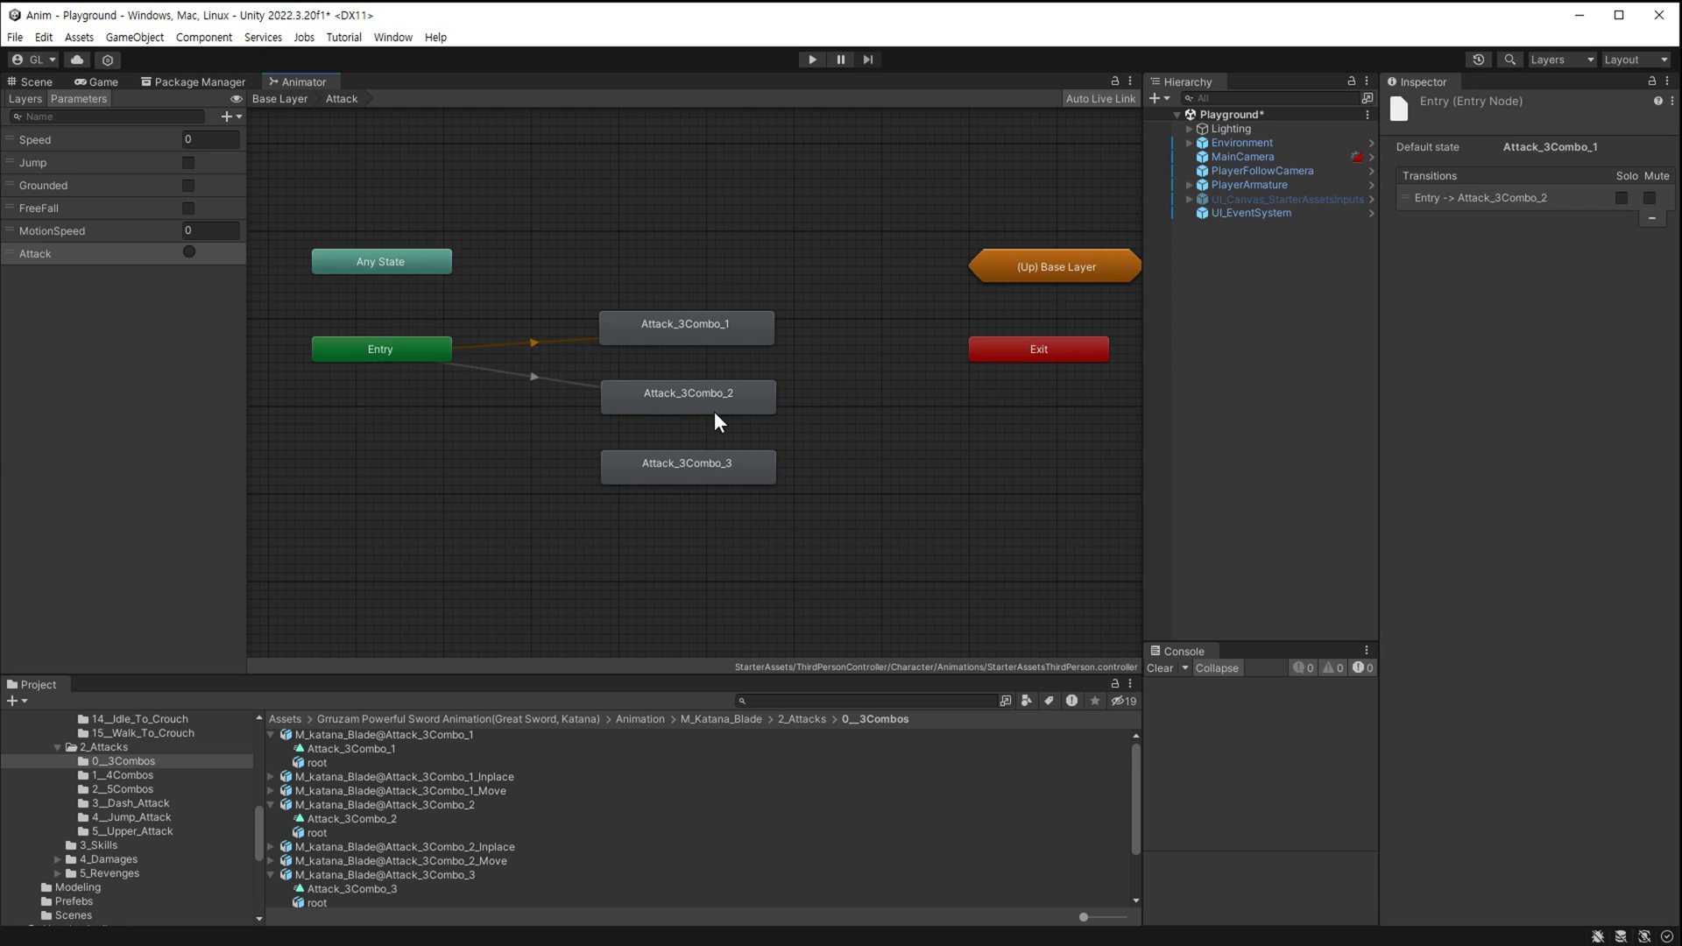
right_click(405, 355)
left_click(454, 359)
left_click(692, 468)
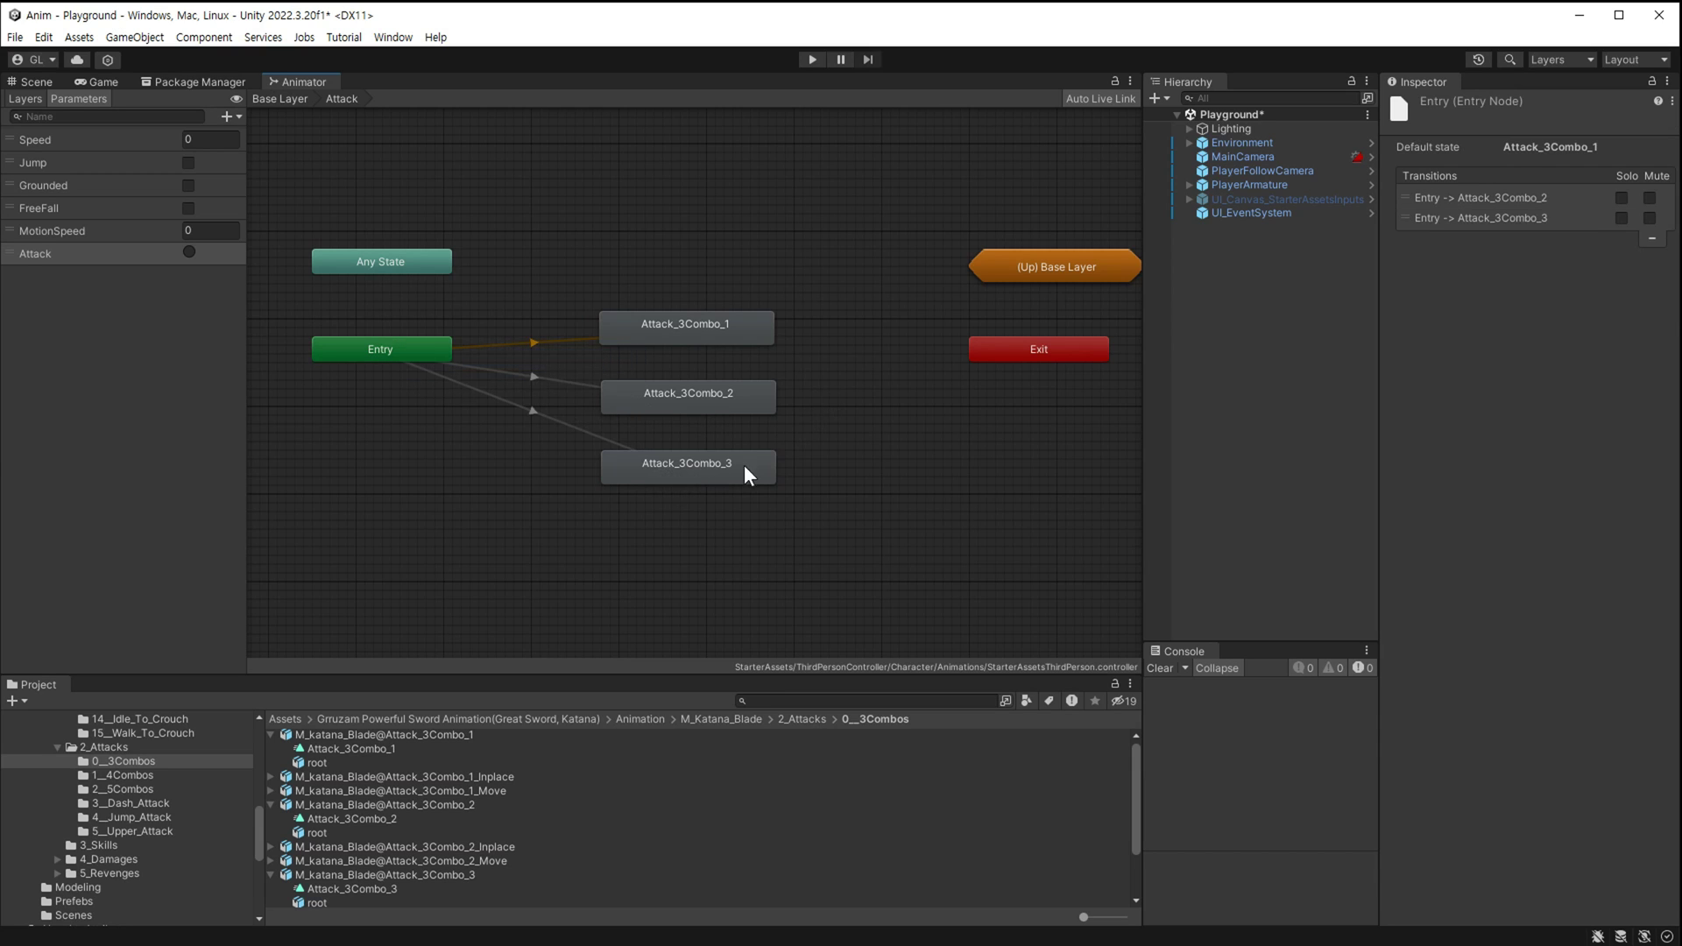
Connect Attack_3Combo_3, Attack_3Combo_2 and Attack_3Combo_1 each to Exit.
right_click(744, 466)
left_click(802, 481)
left_click(1030, 351)
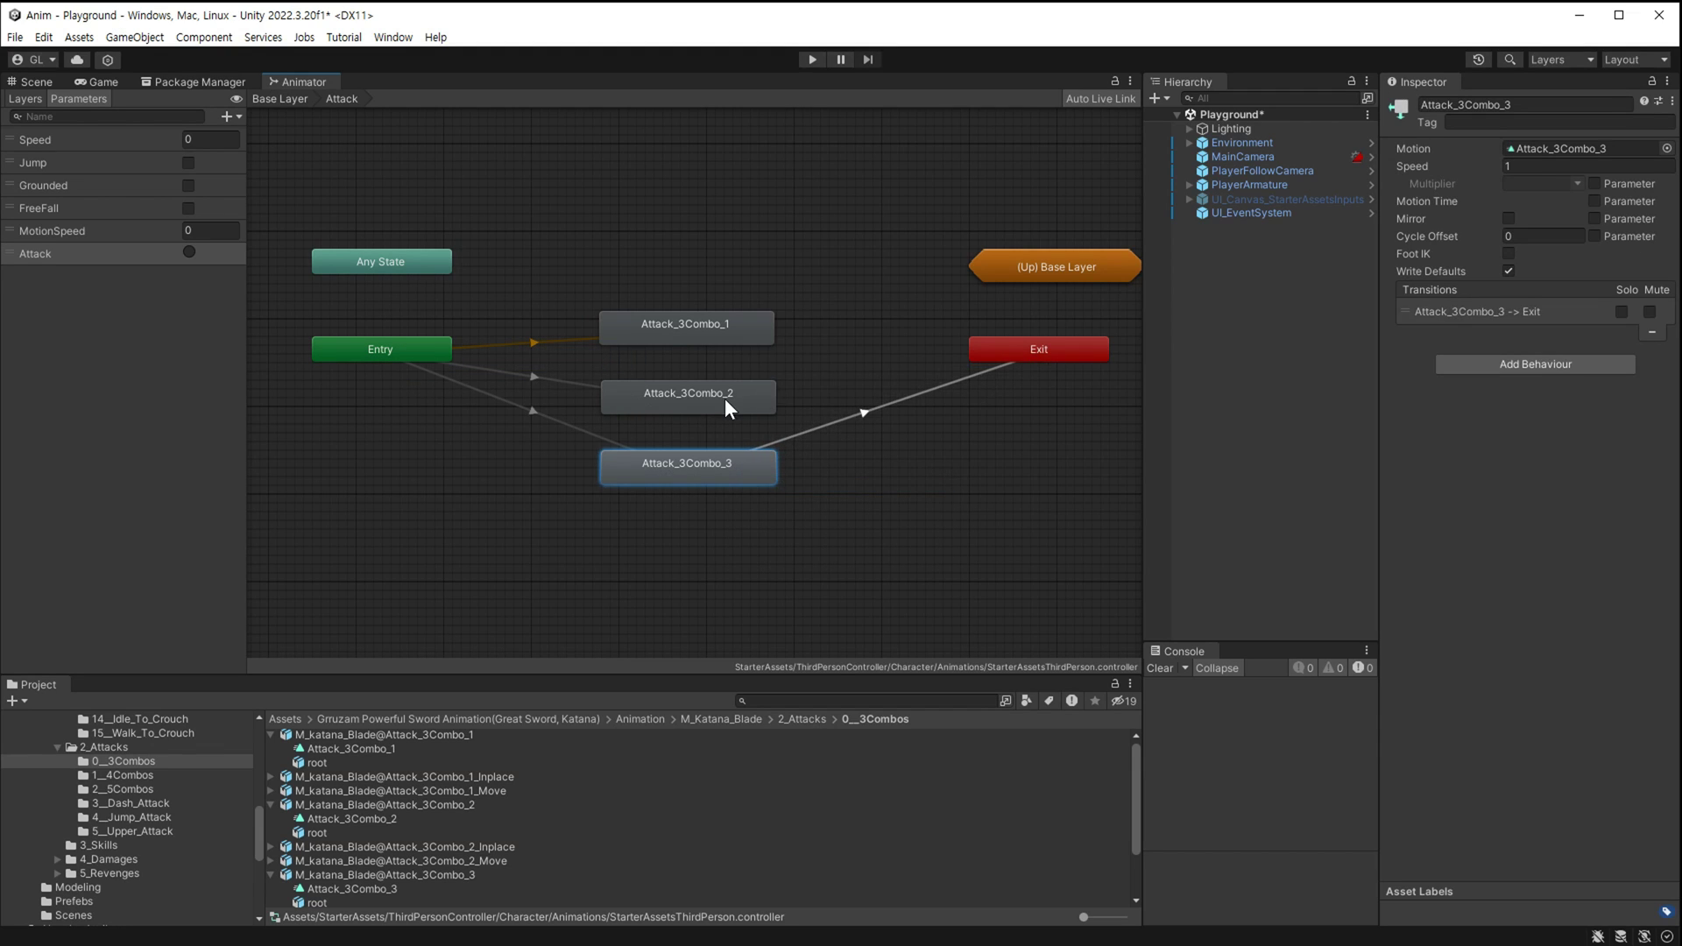
right_click(725, 400)
left_click(810, 409)
left_click(1053, 349)
right_click(745, 330)
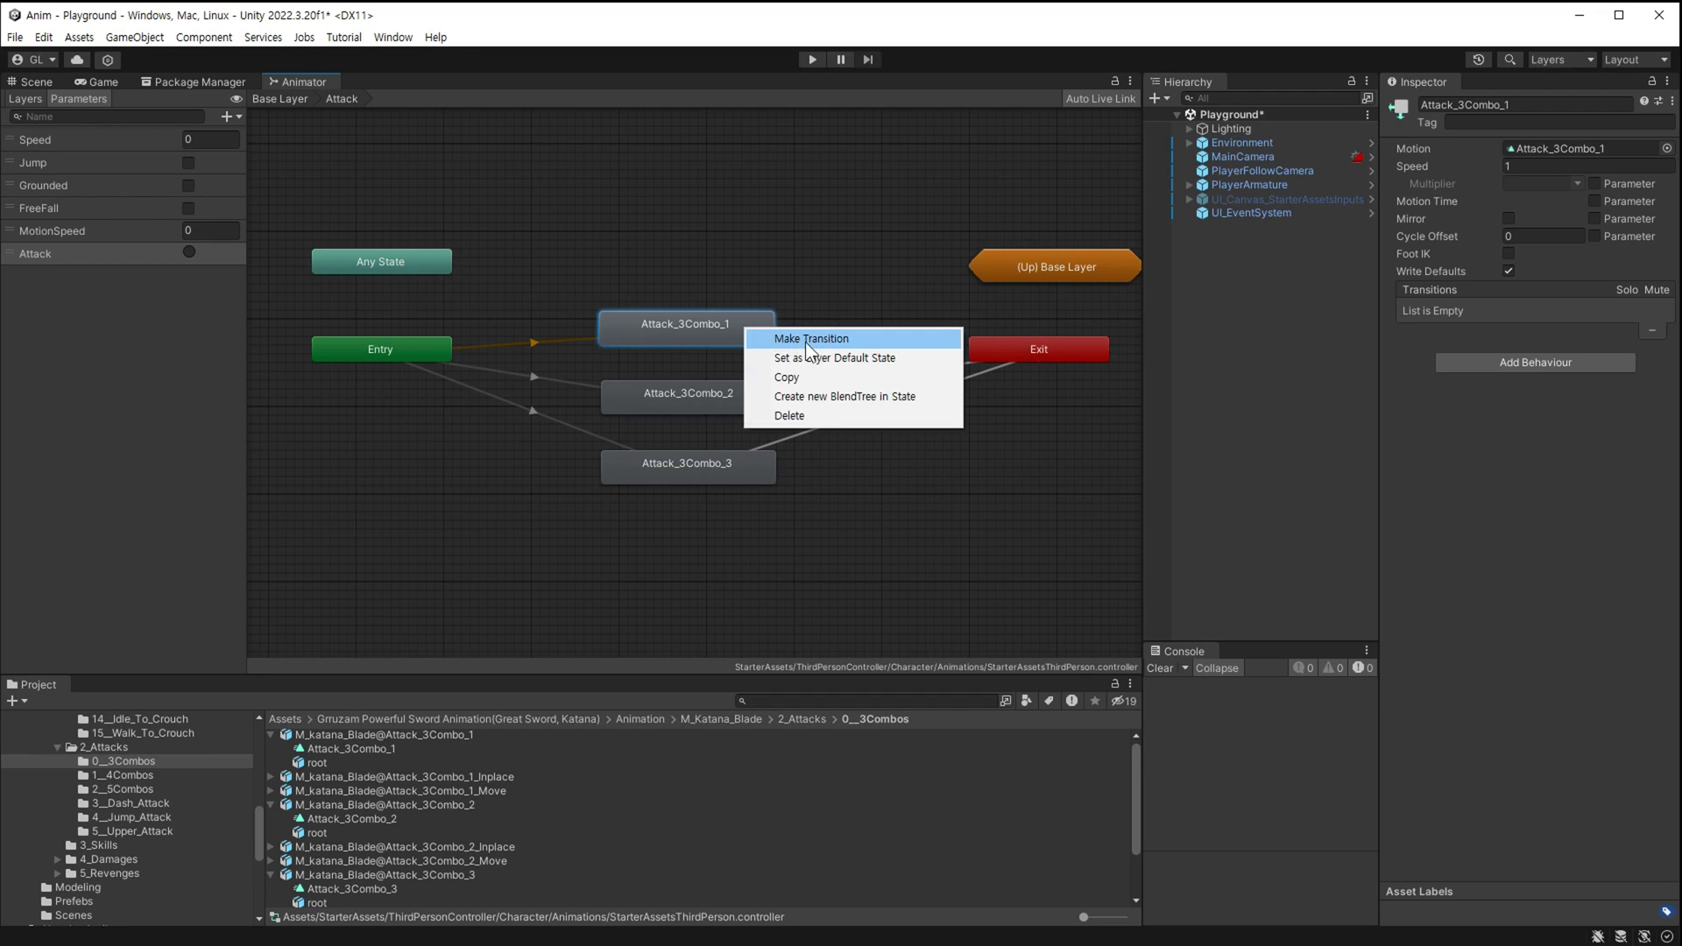
left_click(806, 342)
left_click(1005, 351)
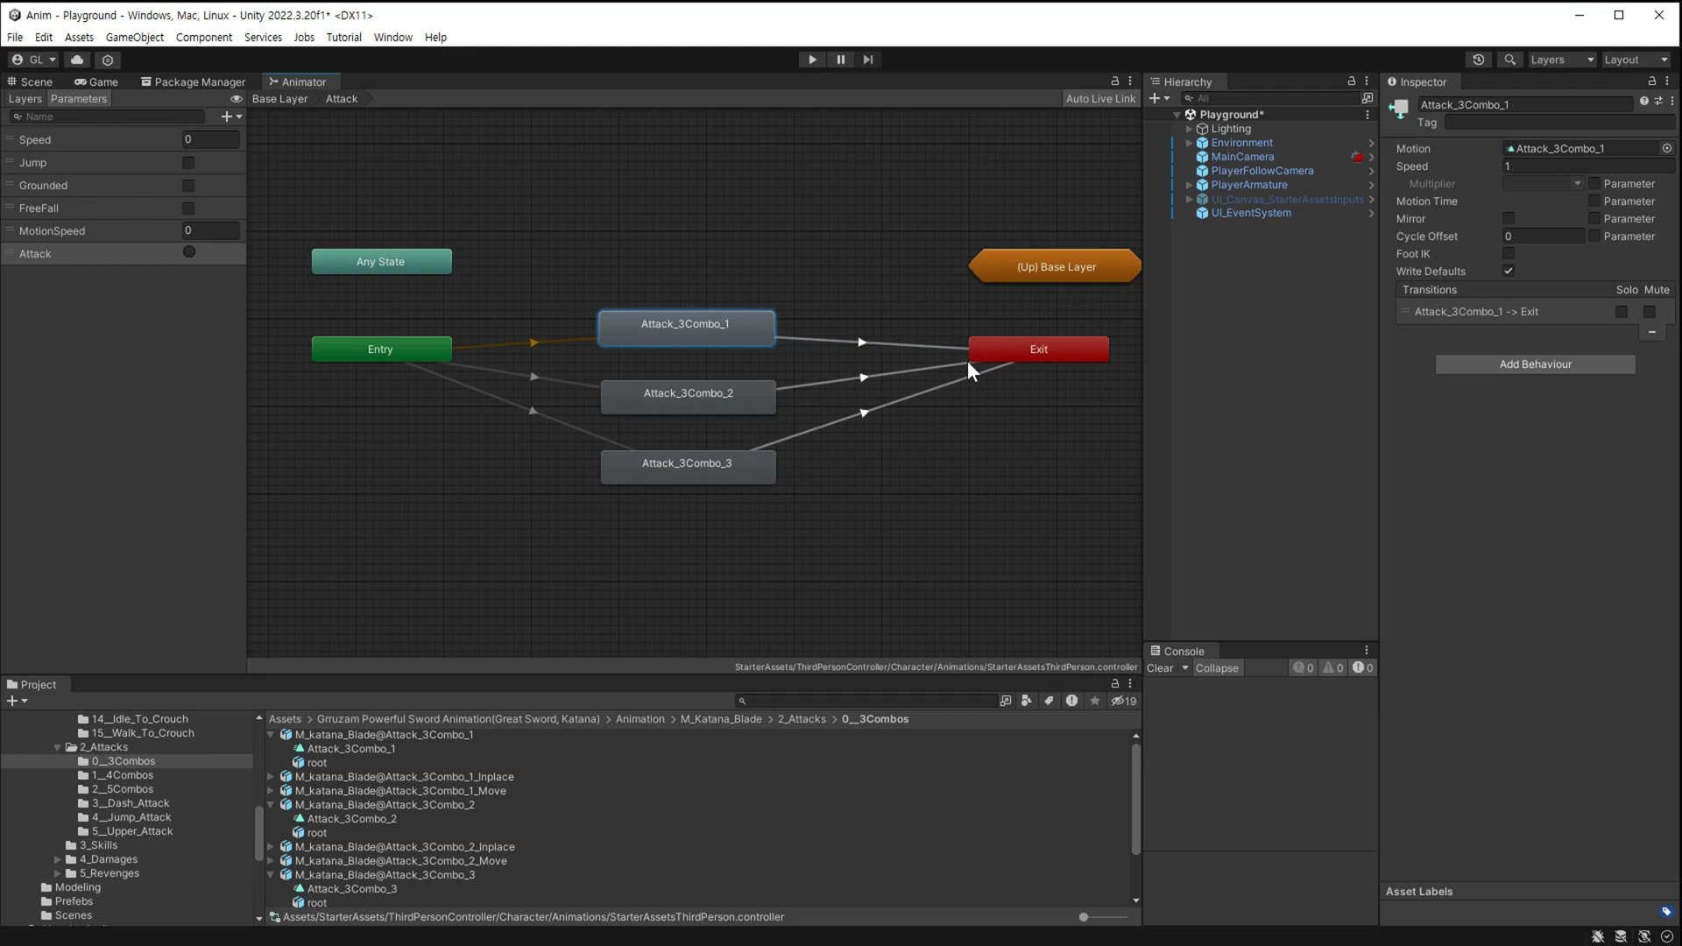
Inspect the Entry transitions and the three Attack_3Combo states.
left_click(523, 341)
left_click(536, 410)
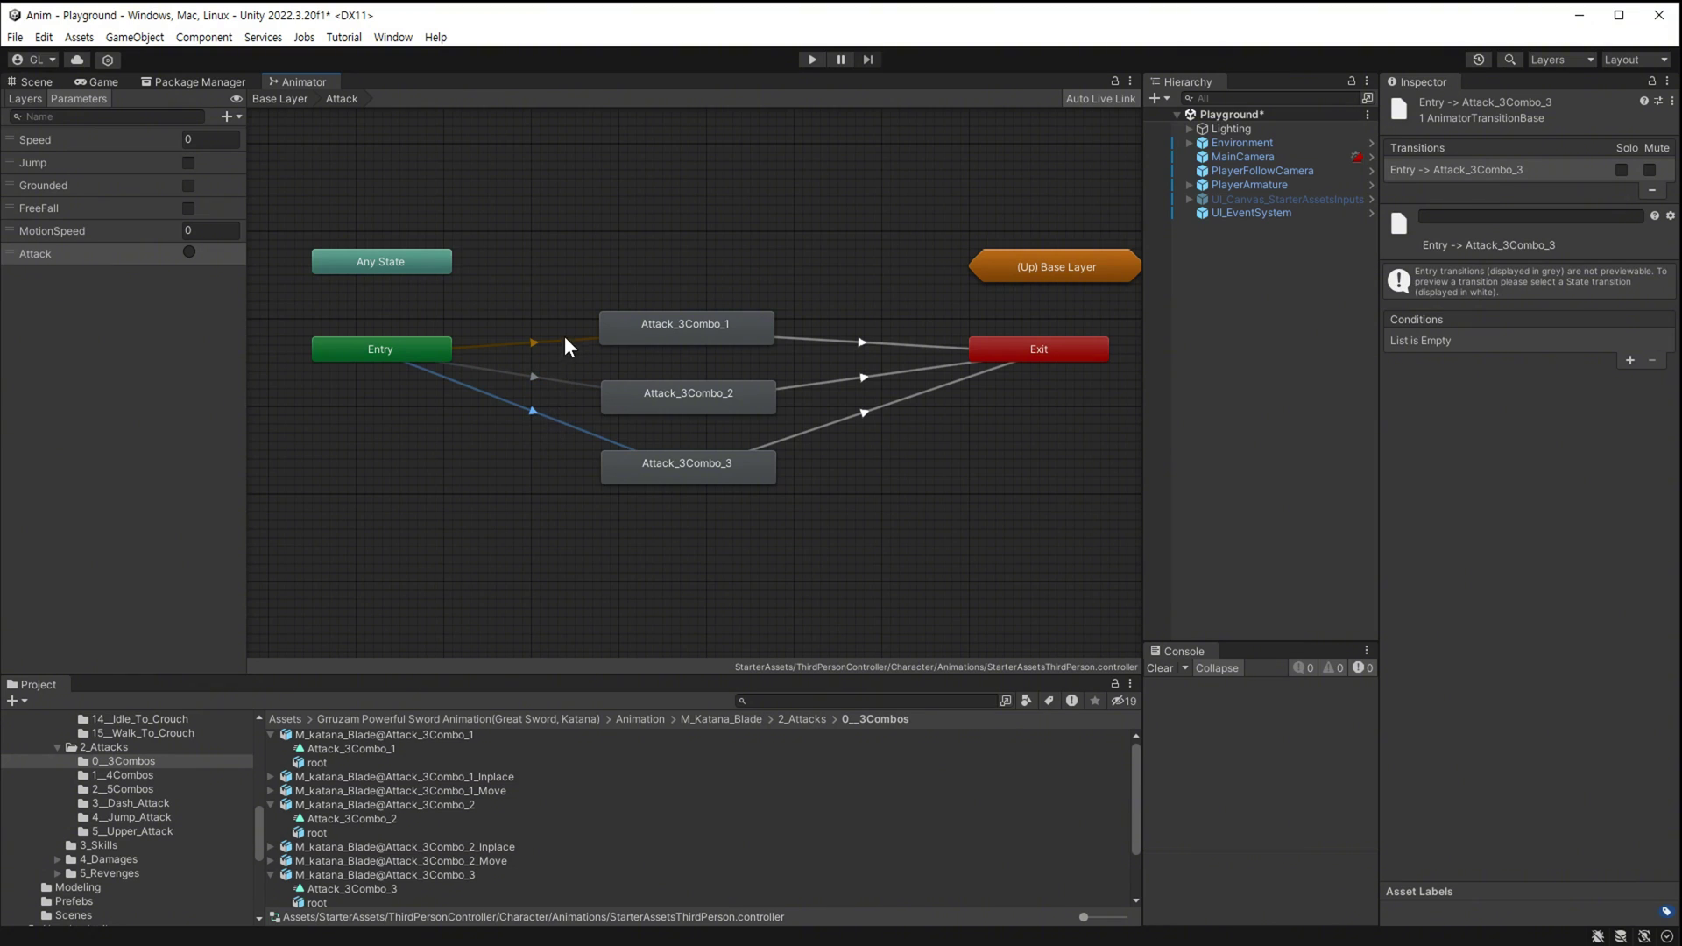
left_click(697, 330)
left_click(701, 392)
left_click(693, 471)
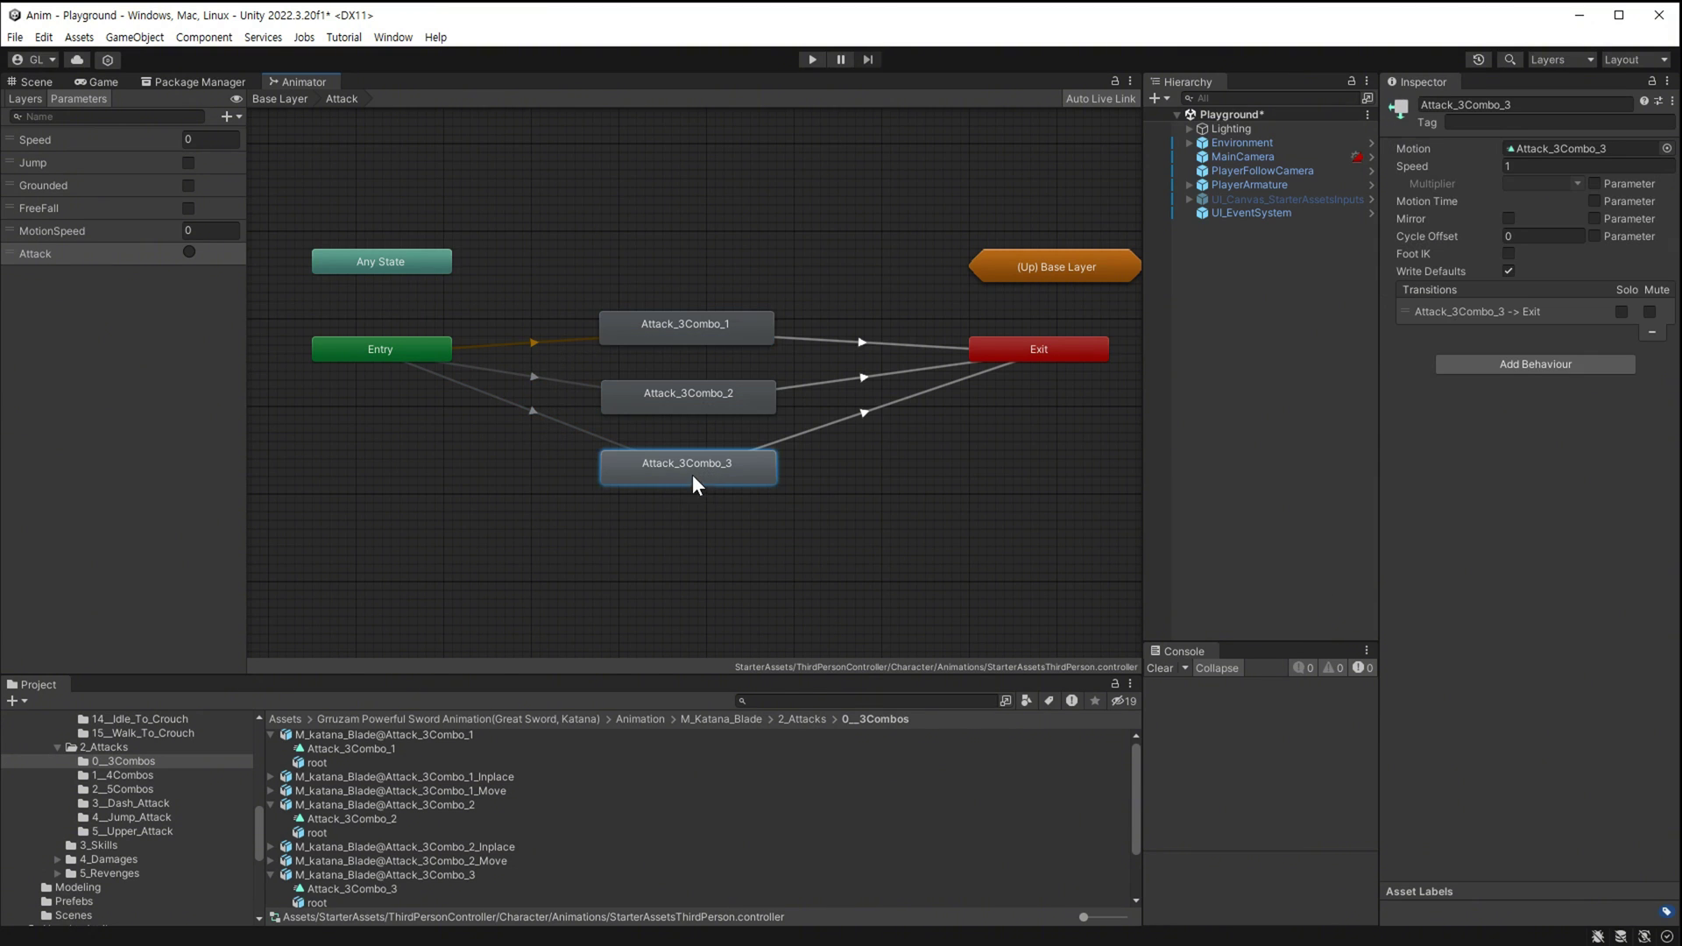
Add an integer parameter named AttackCount.
left_click(227, 117)
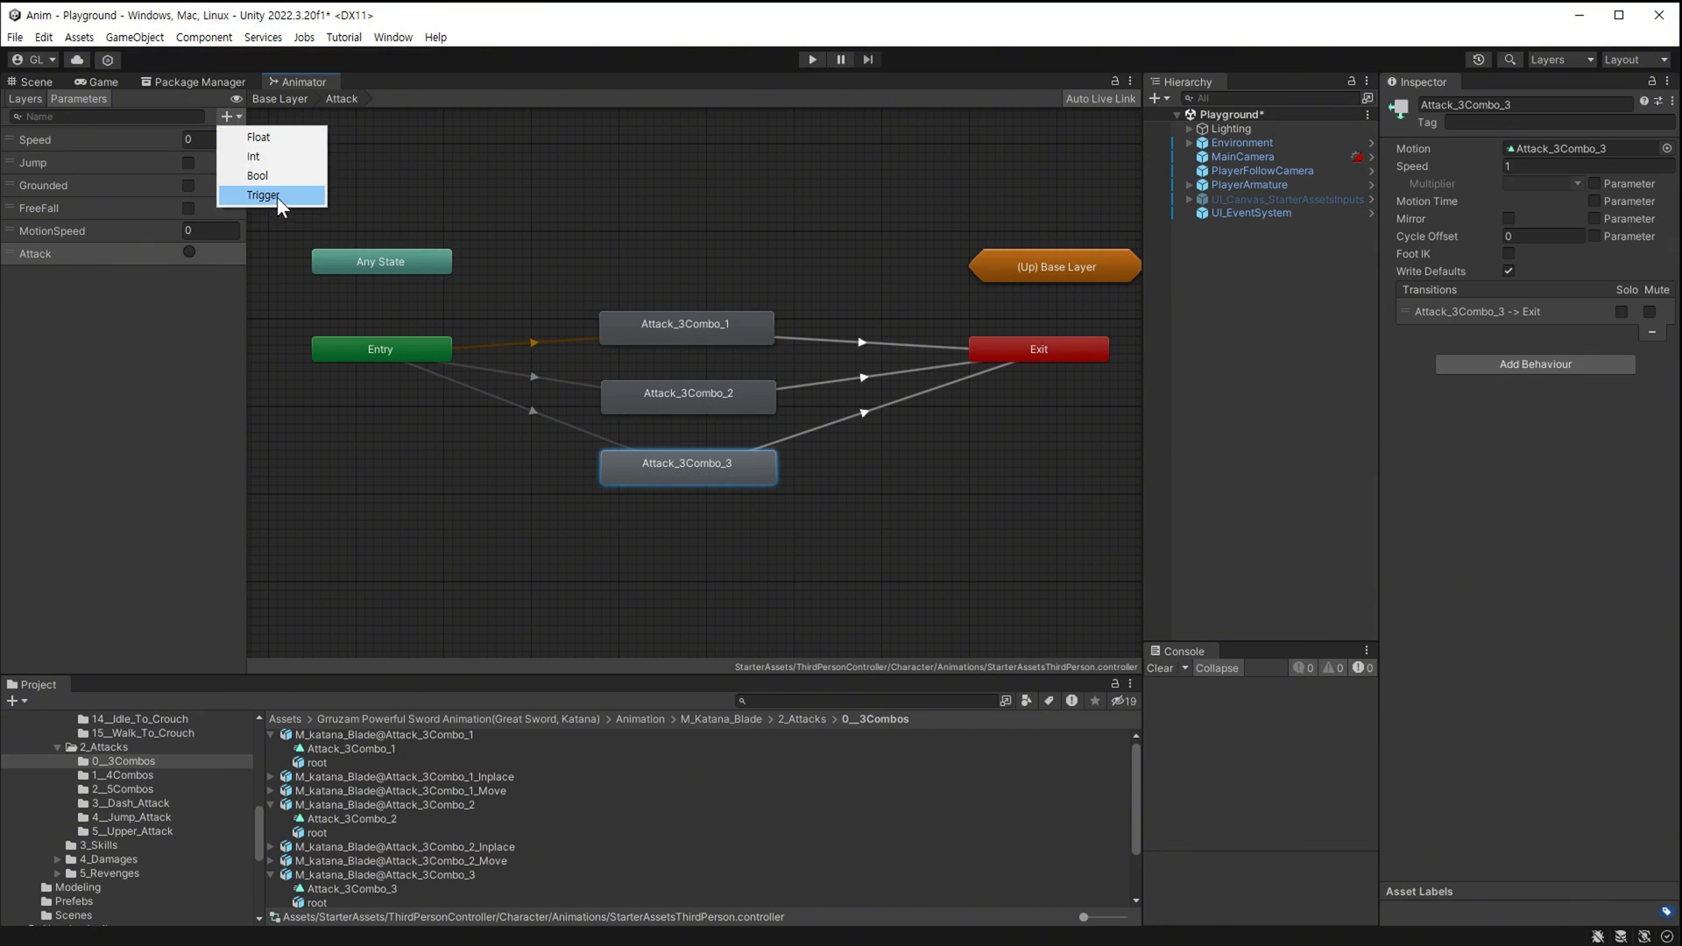
left_click(275, 155)
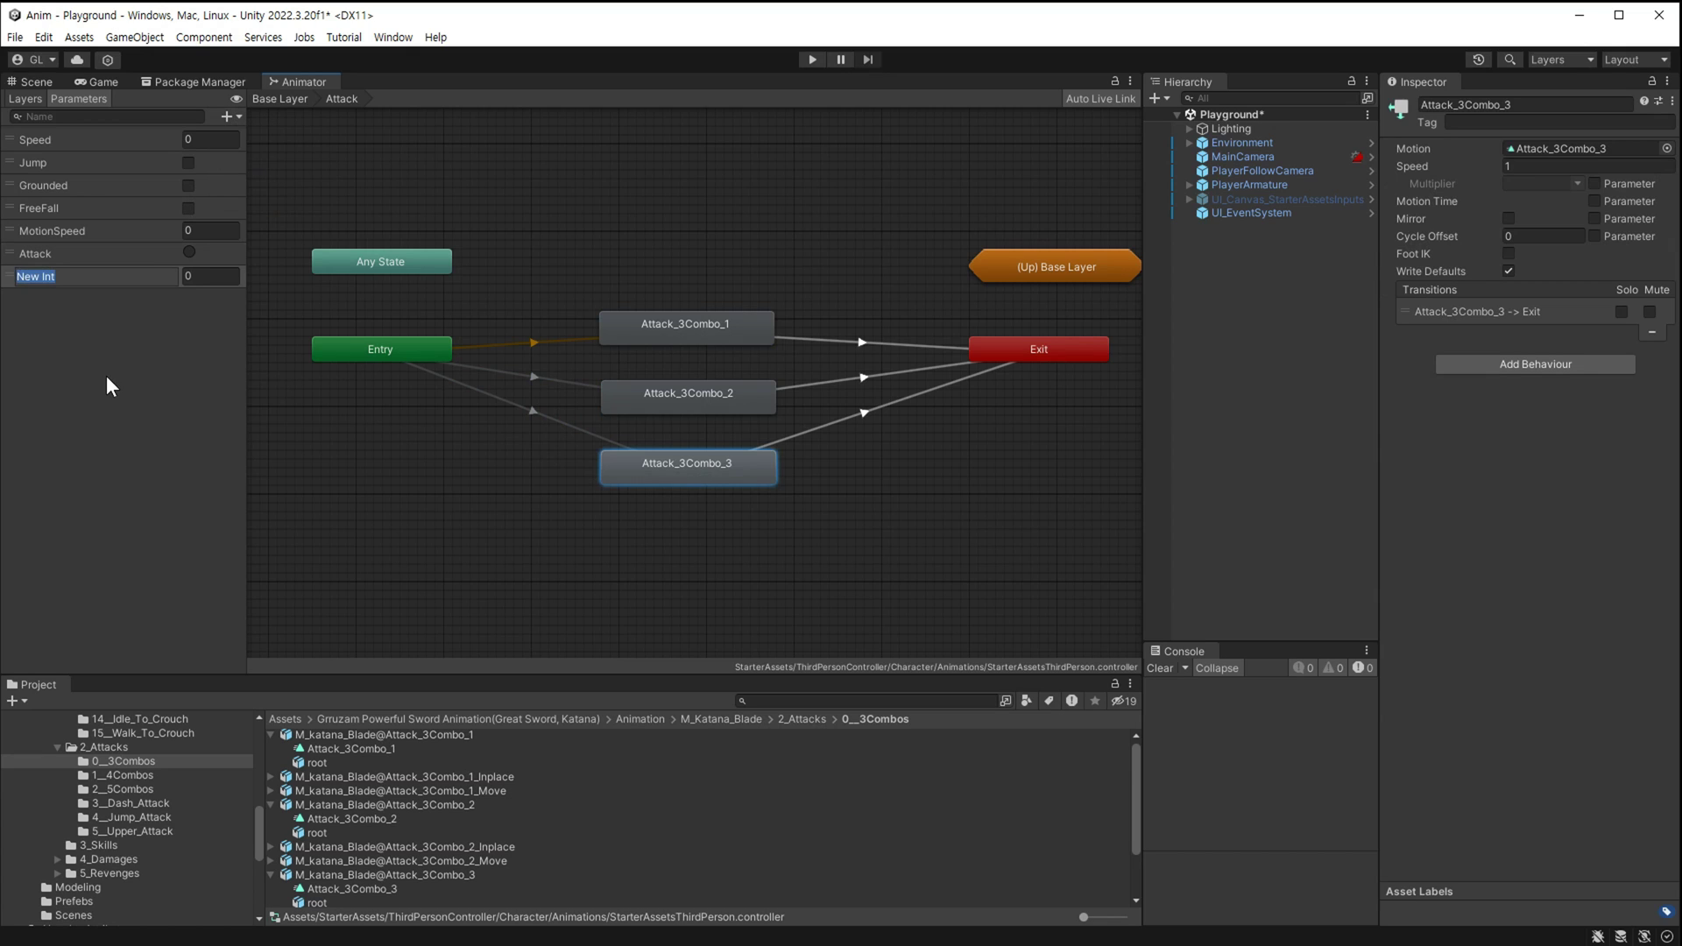
type("AttackCoun")
type("t")
key("Return")
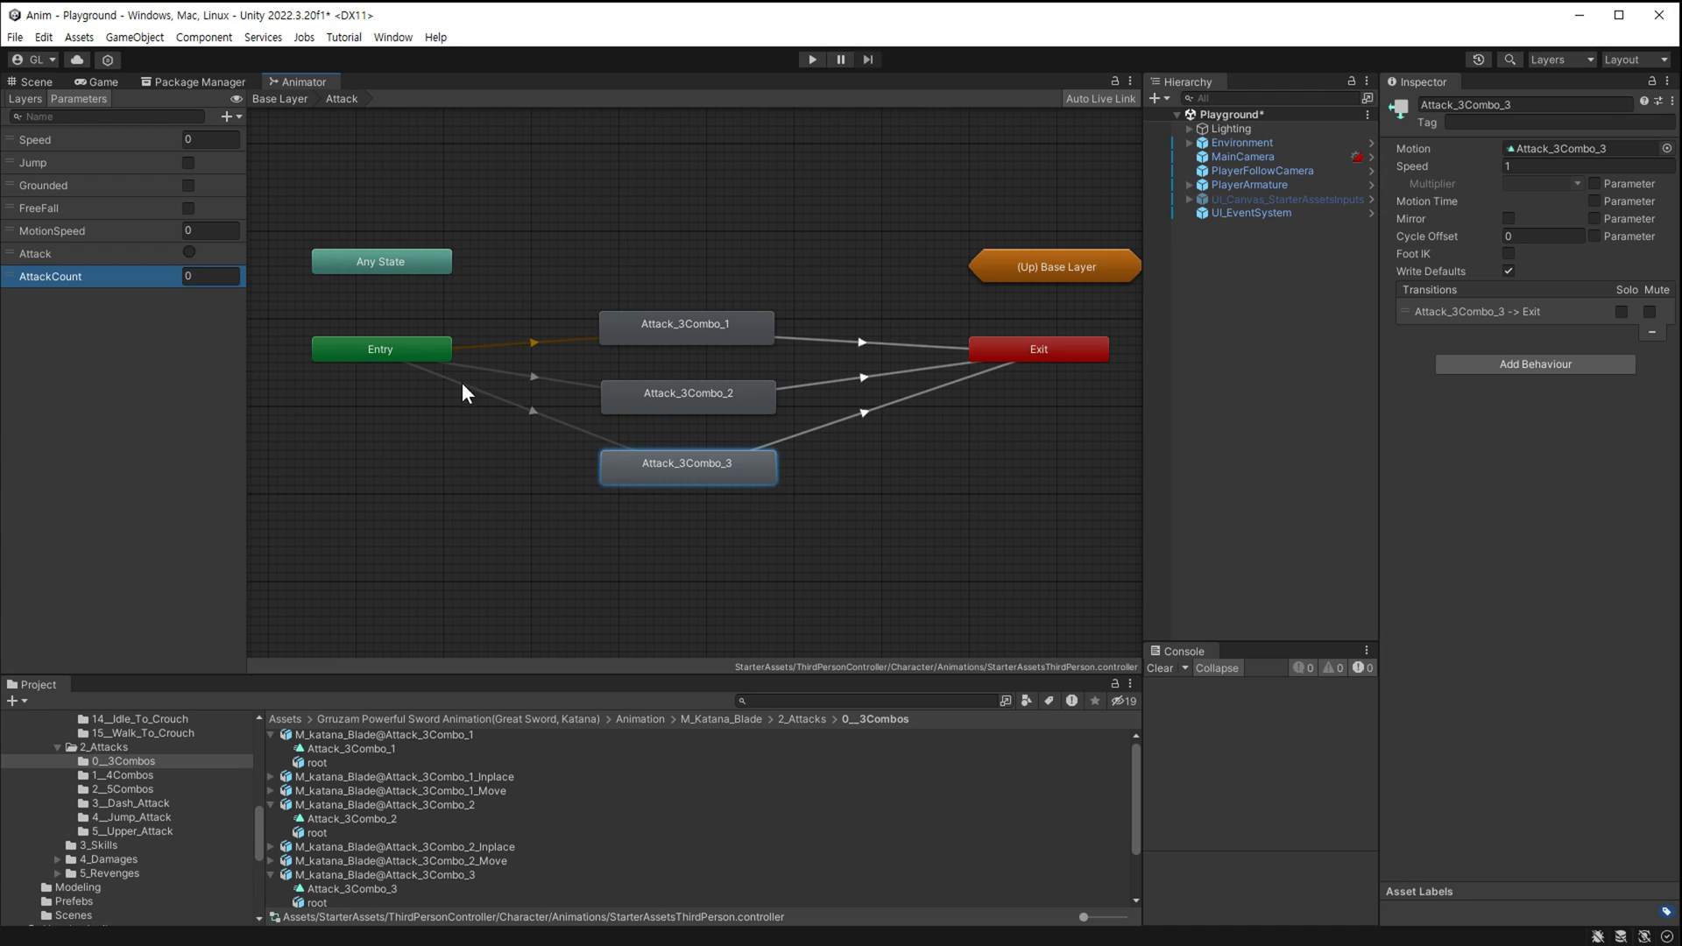
Add an Entry to Attack_3Combo_1 transition and move it first in the transition order.
right_click(409, 349)
left_click(475, 356)
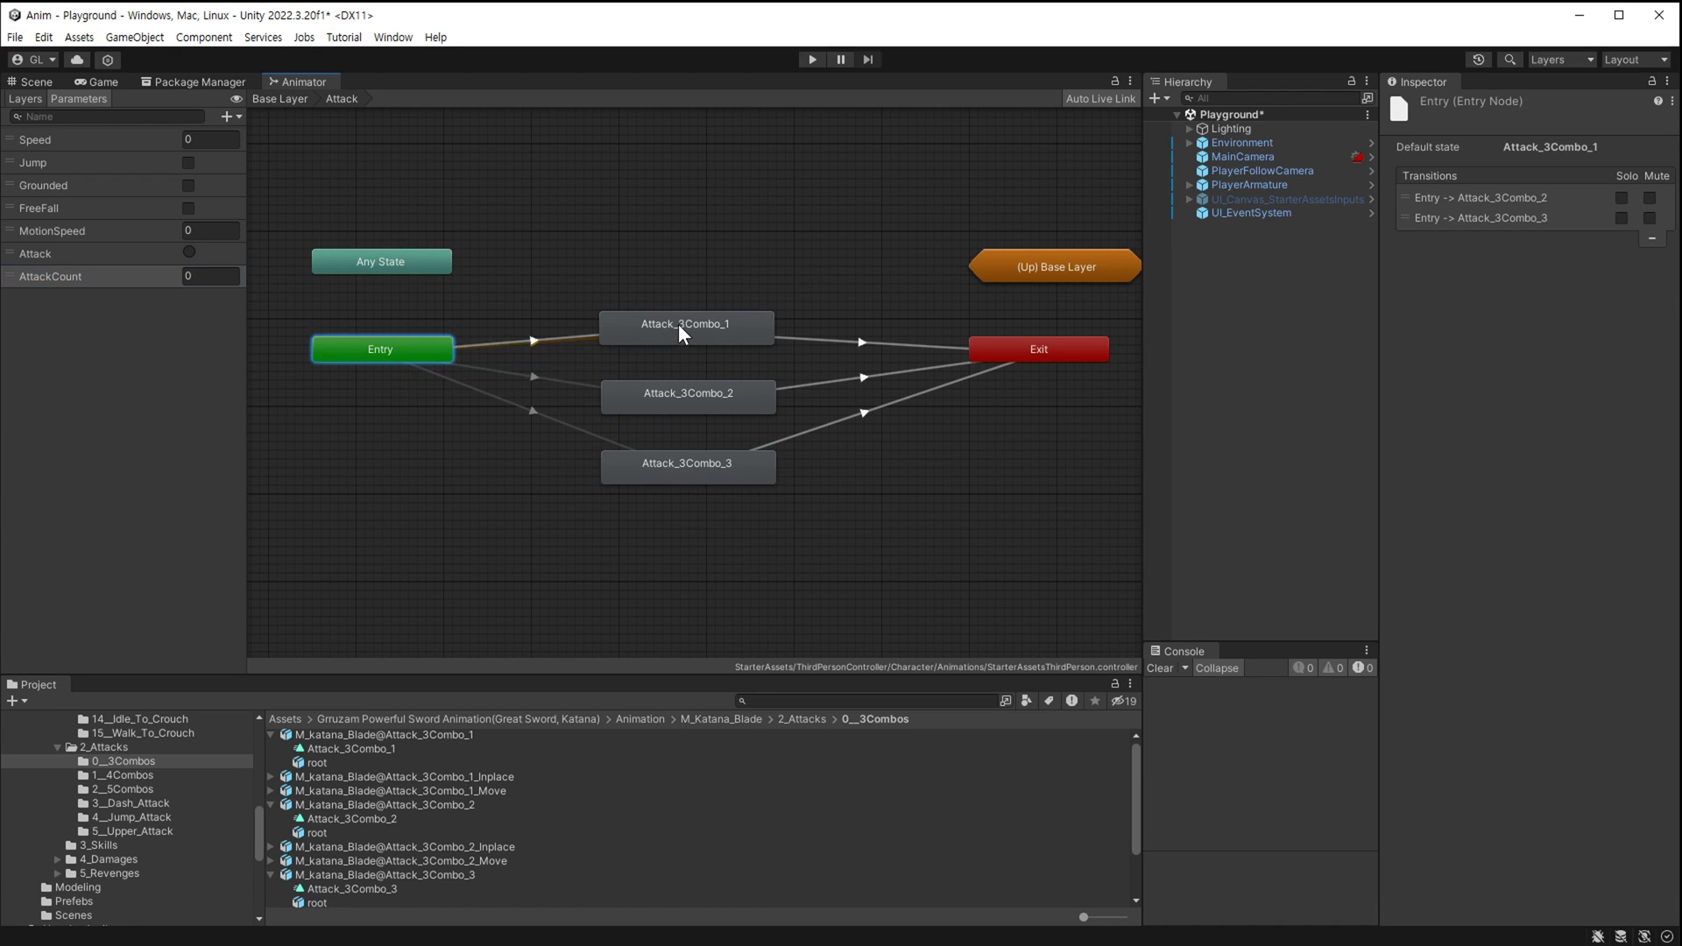
left_click(678, 323)
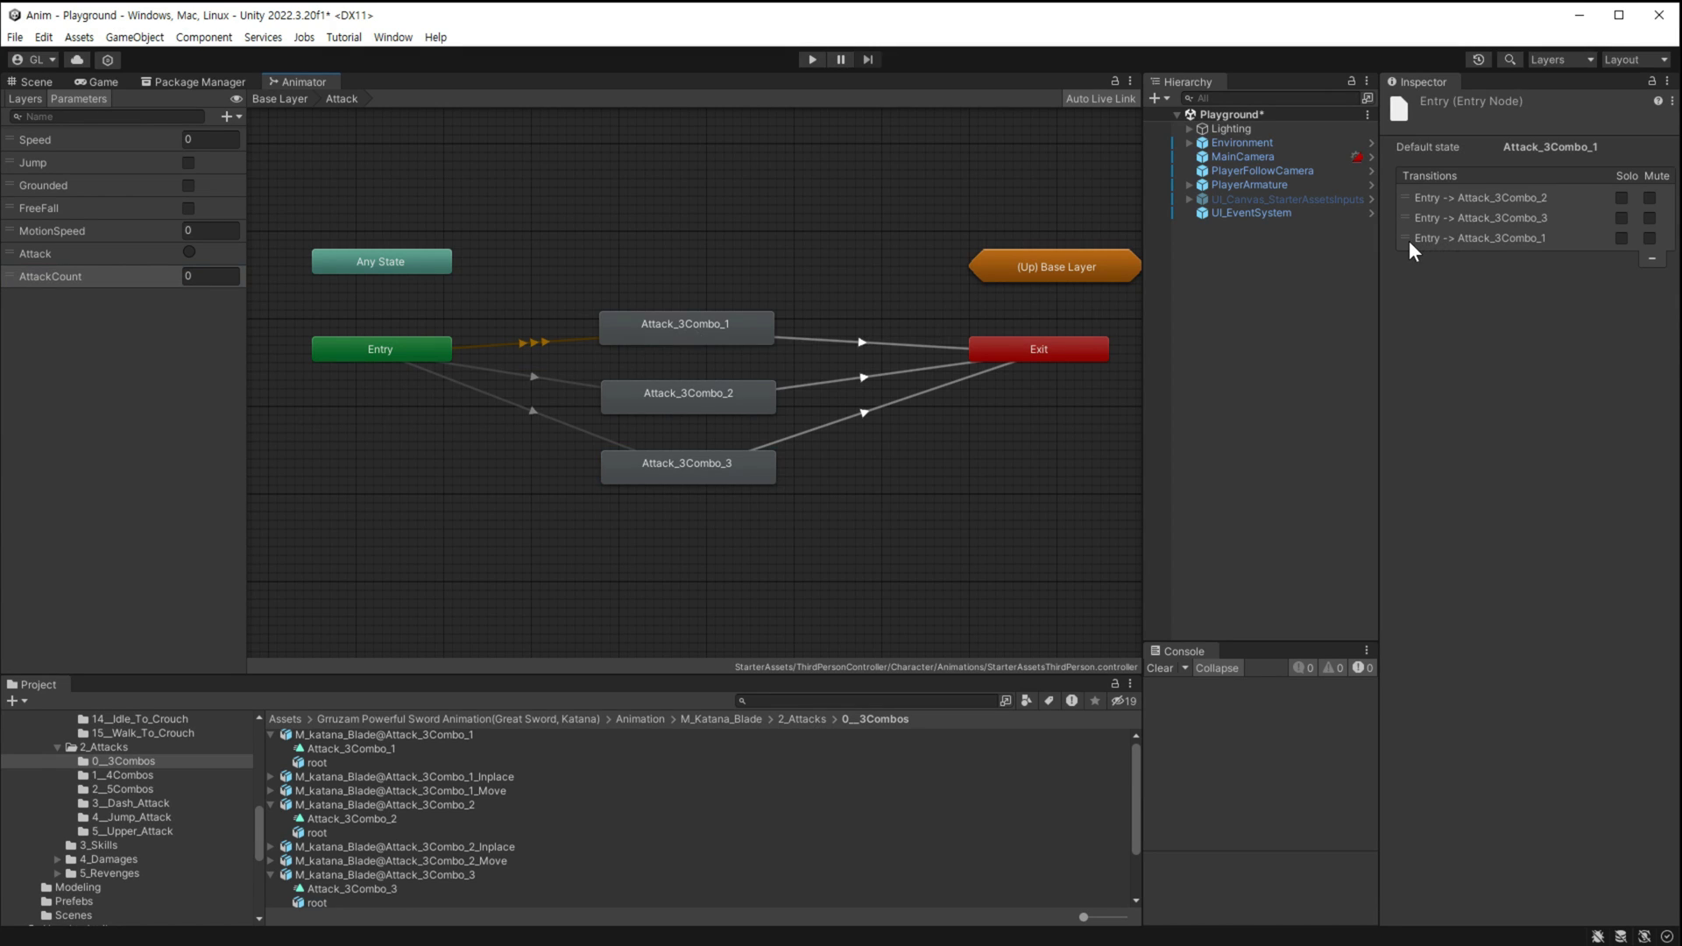
left_click_drag(1405, 238, 1406, 193)
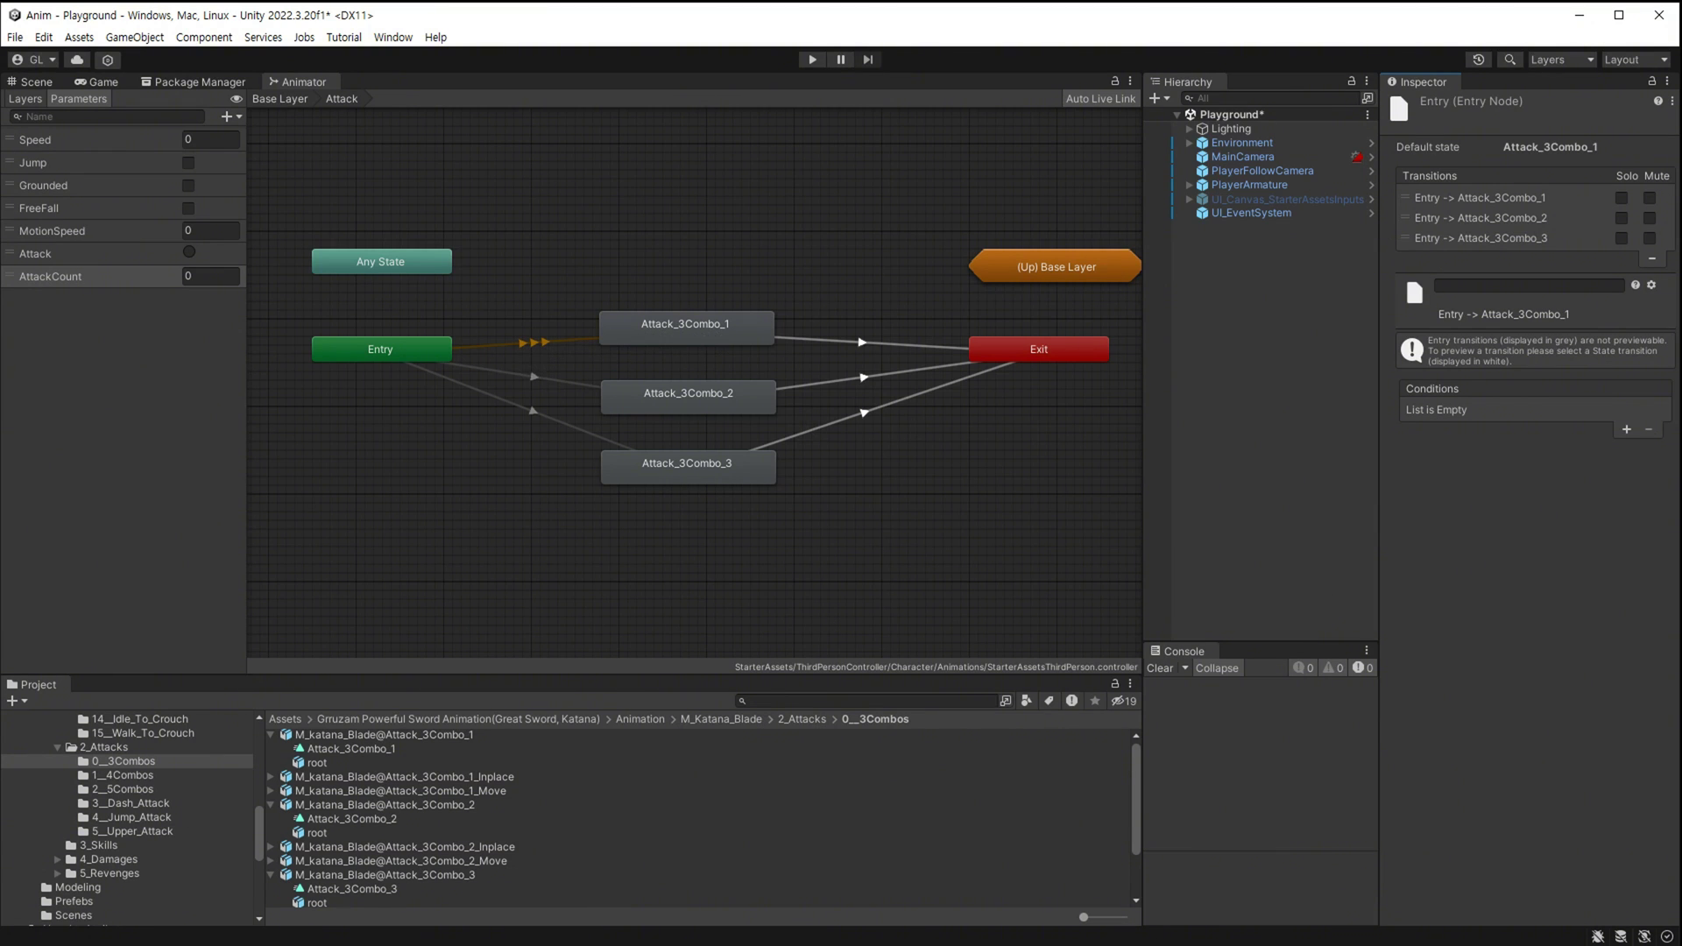
Condition the Entry to Attack_3Combo_1 transition on AttackCount Equals 0.
left_click(1625, 430)
left_click(1478, 410)
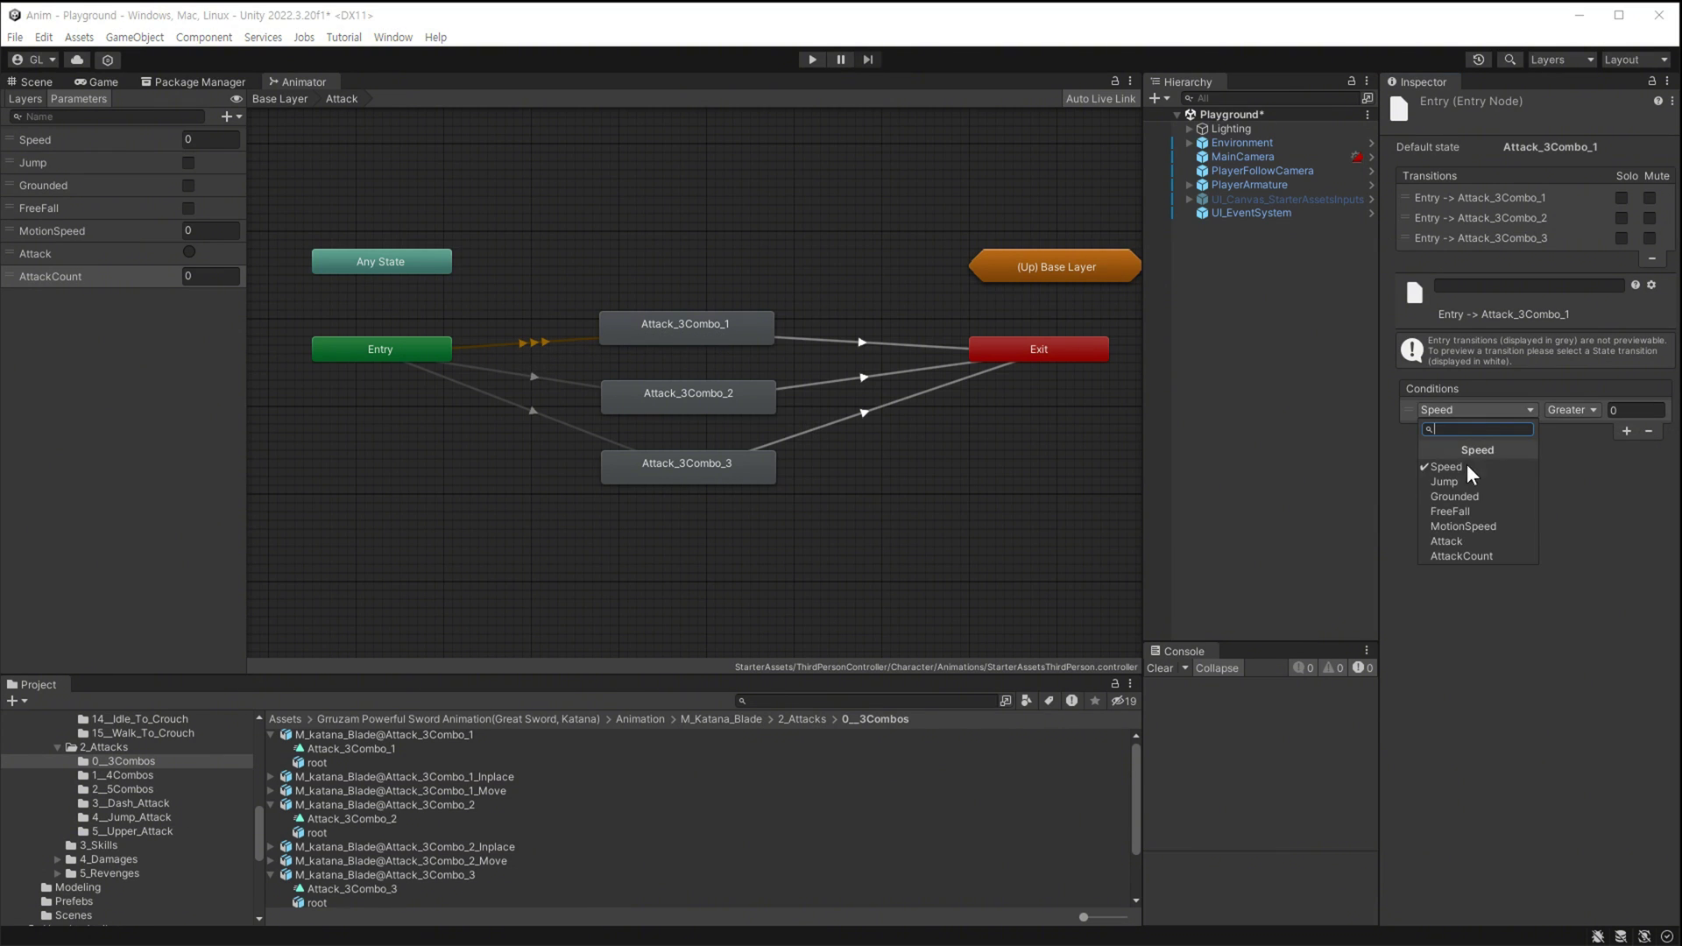
left_click(1484, 555)
left_click(1586, 409)
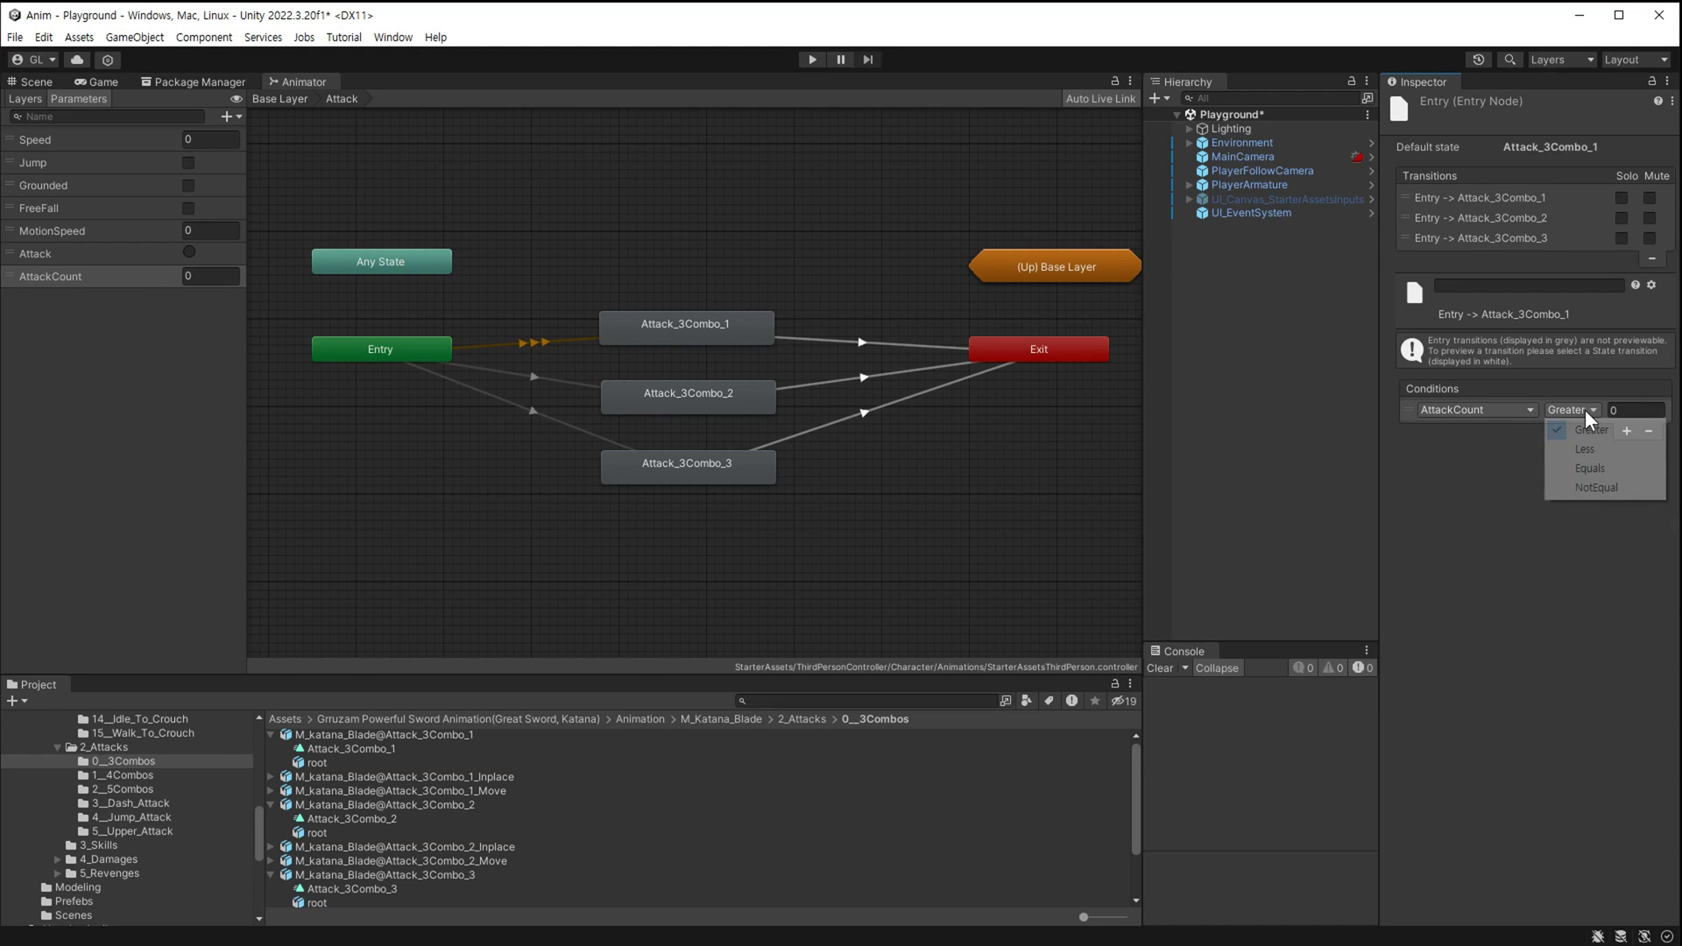
left_click(1590, 469)
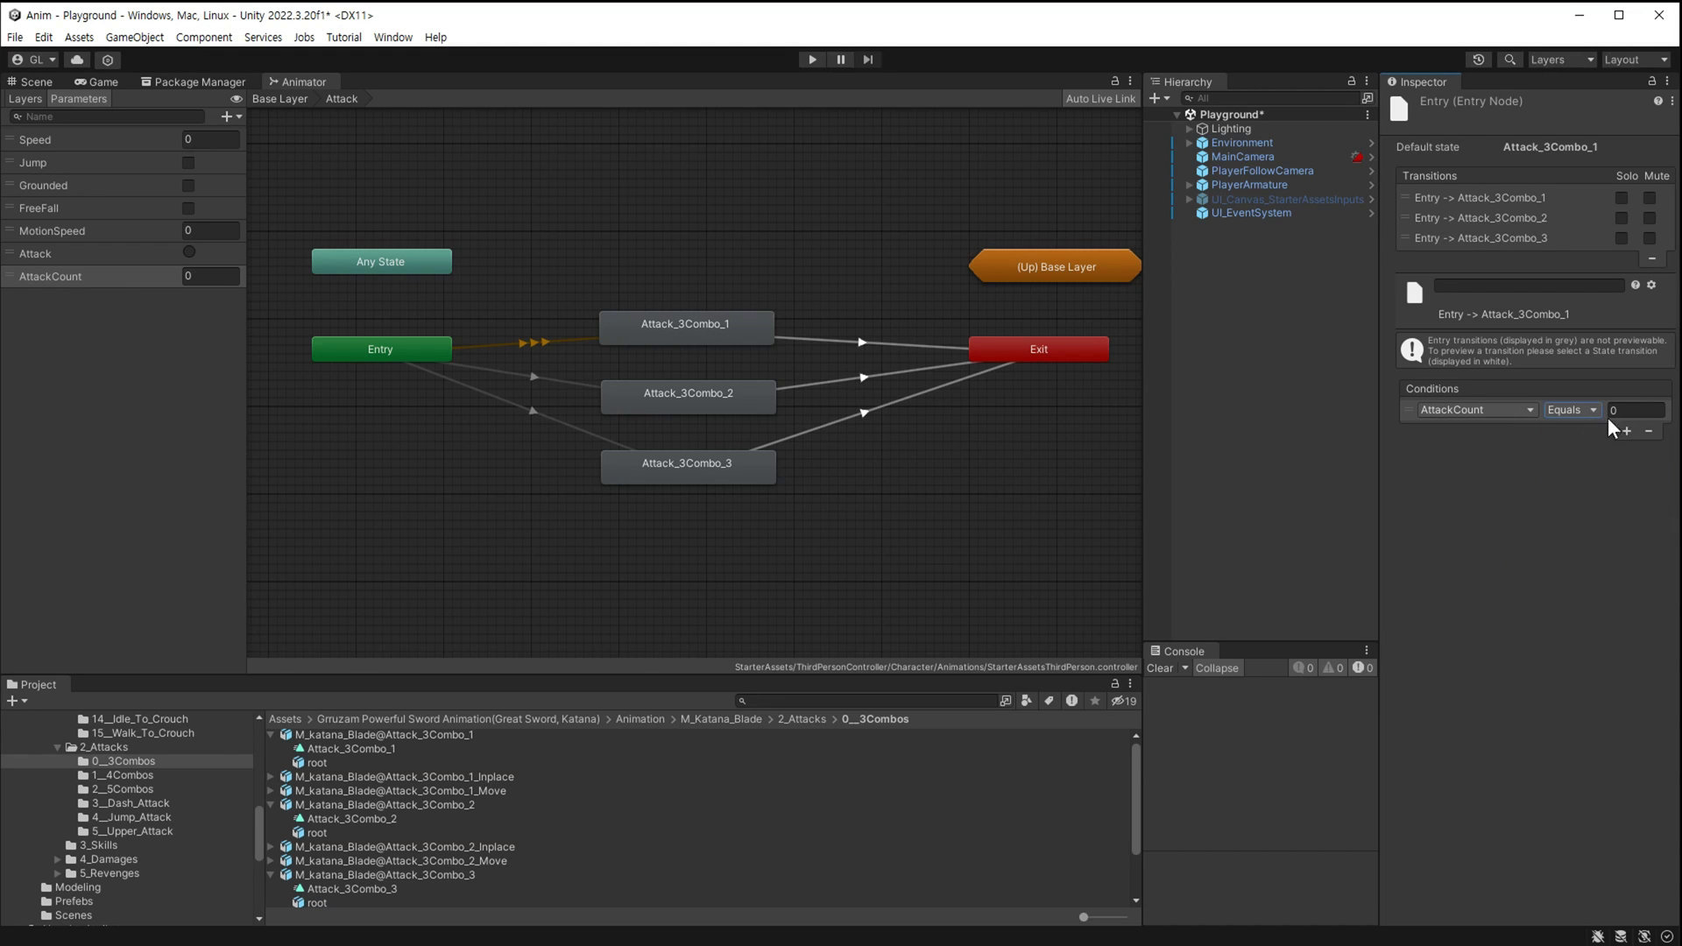
Condition the Entry to Attack_3Combo_2 transition on AttackCount Equals 1.
left_click(565, 383)
left_click(1466, 341)
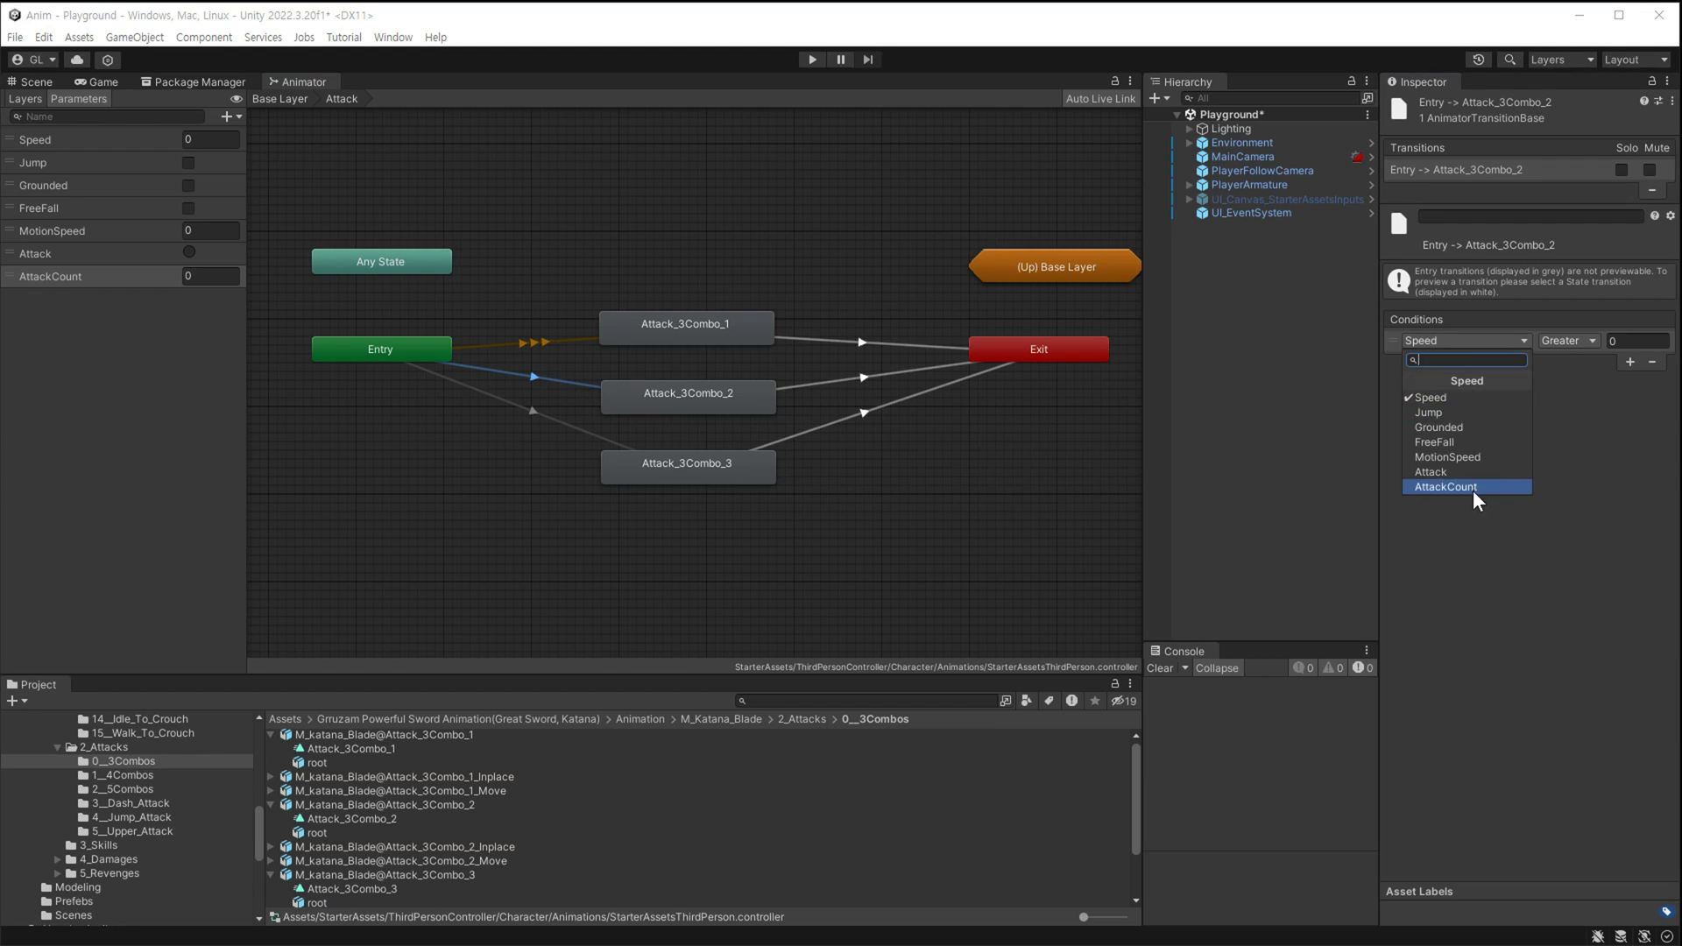
left_click(1476, 490)
left_click(1569, 341)
left_click(1574, 403)
type("1")
Add an AttackCount Equals condition to the Entry to Attack_3Combo_3 transition.
left_click(545, 417)
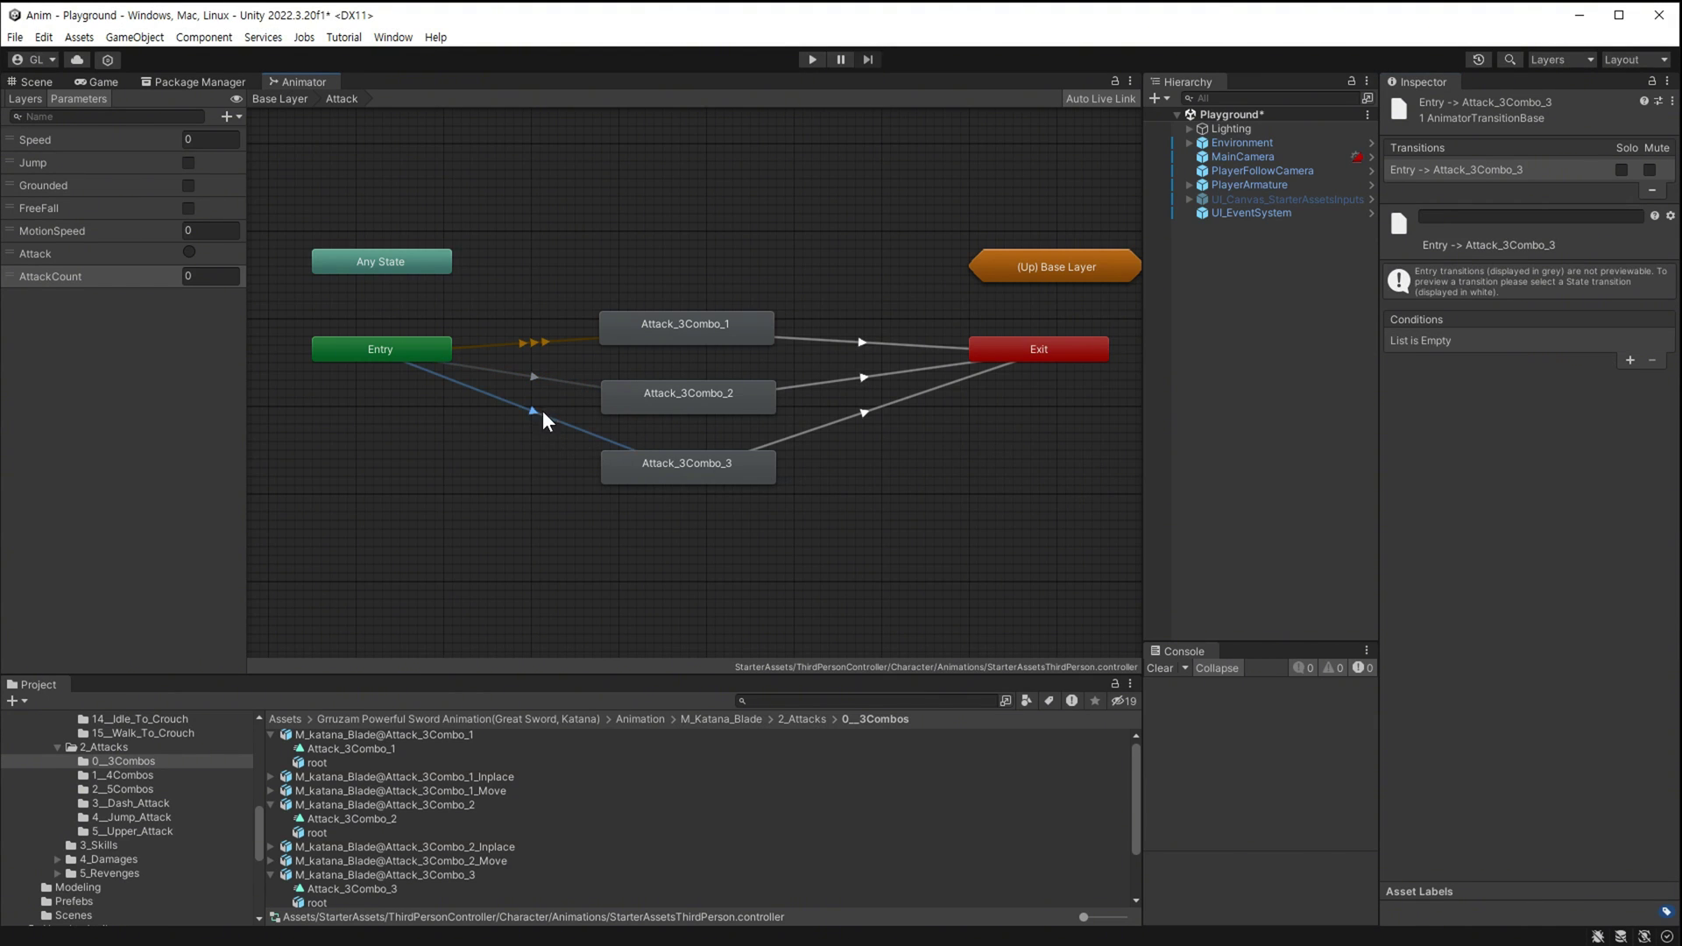
left_click(1630, 362)
left_click(1466, 341)
left_click(1481, 487)
left_click(1568, 341)
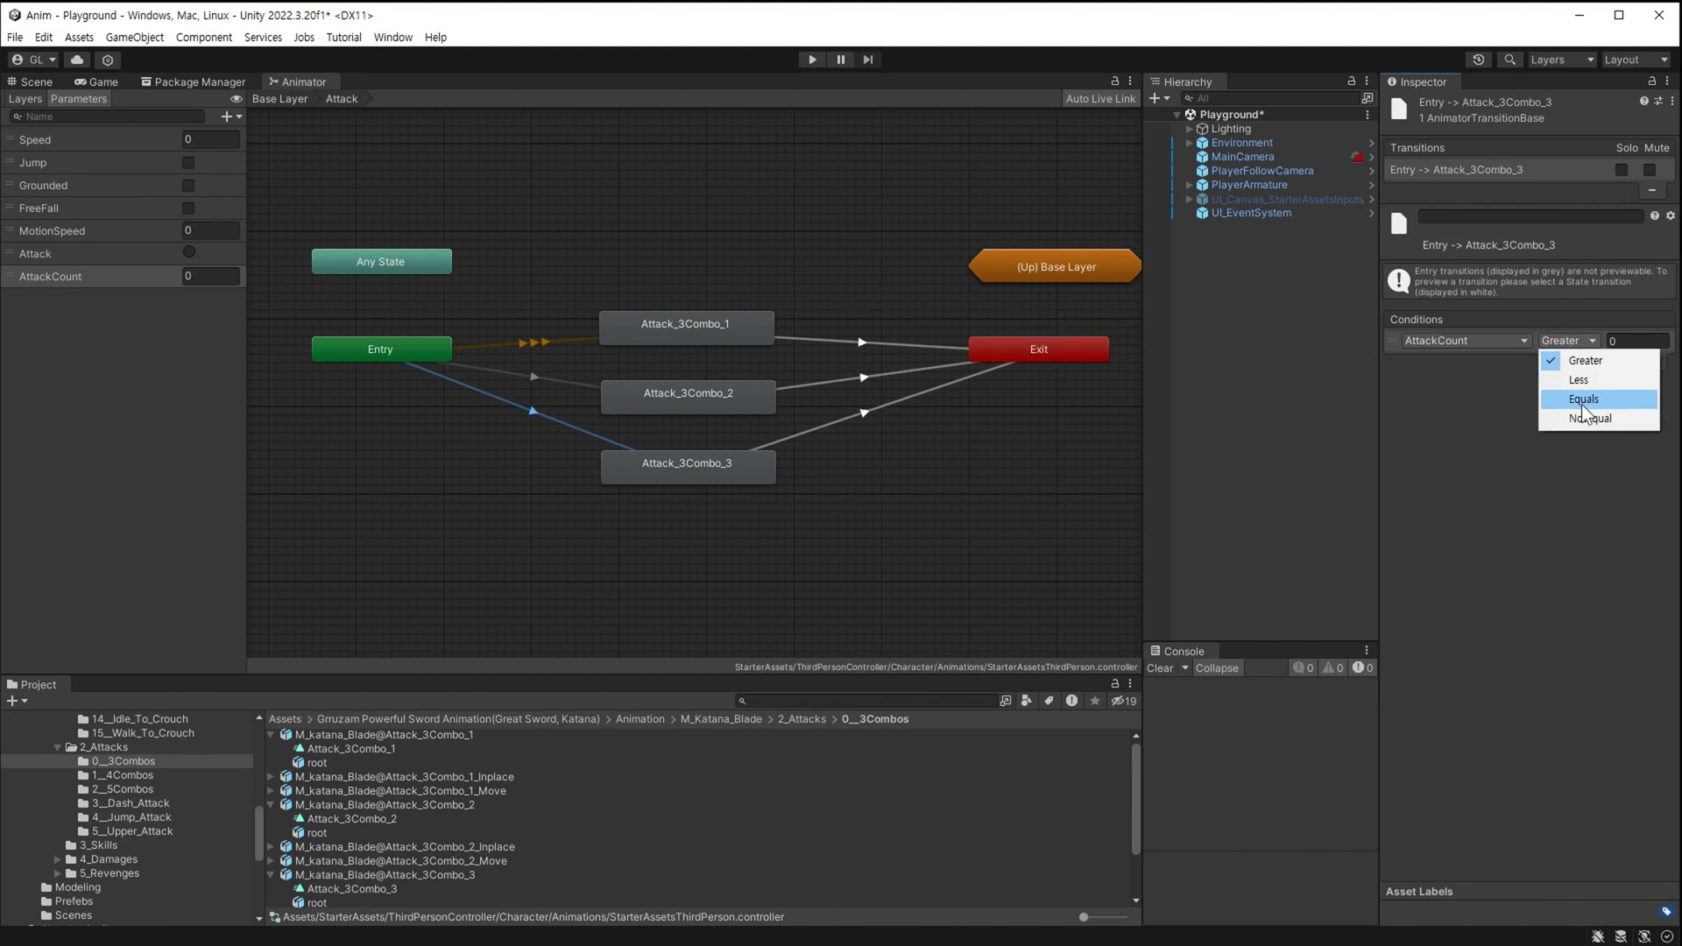
left_click(1580, 403)
left_click(1638, 340)
Enter 2 as the Attack_3Combo_3 condition value and create a legacy UI button sized 100.
type("2")
right_click(1231, 262)
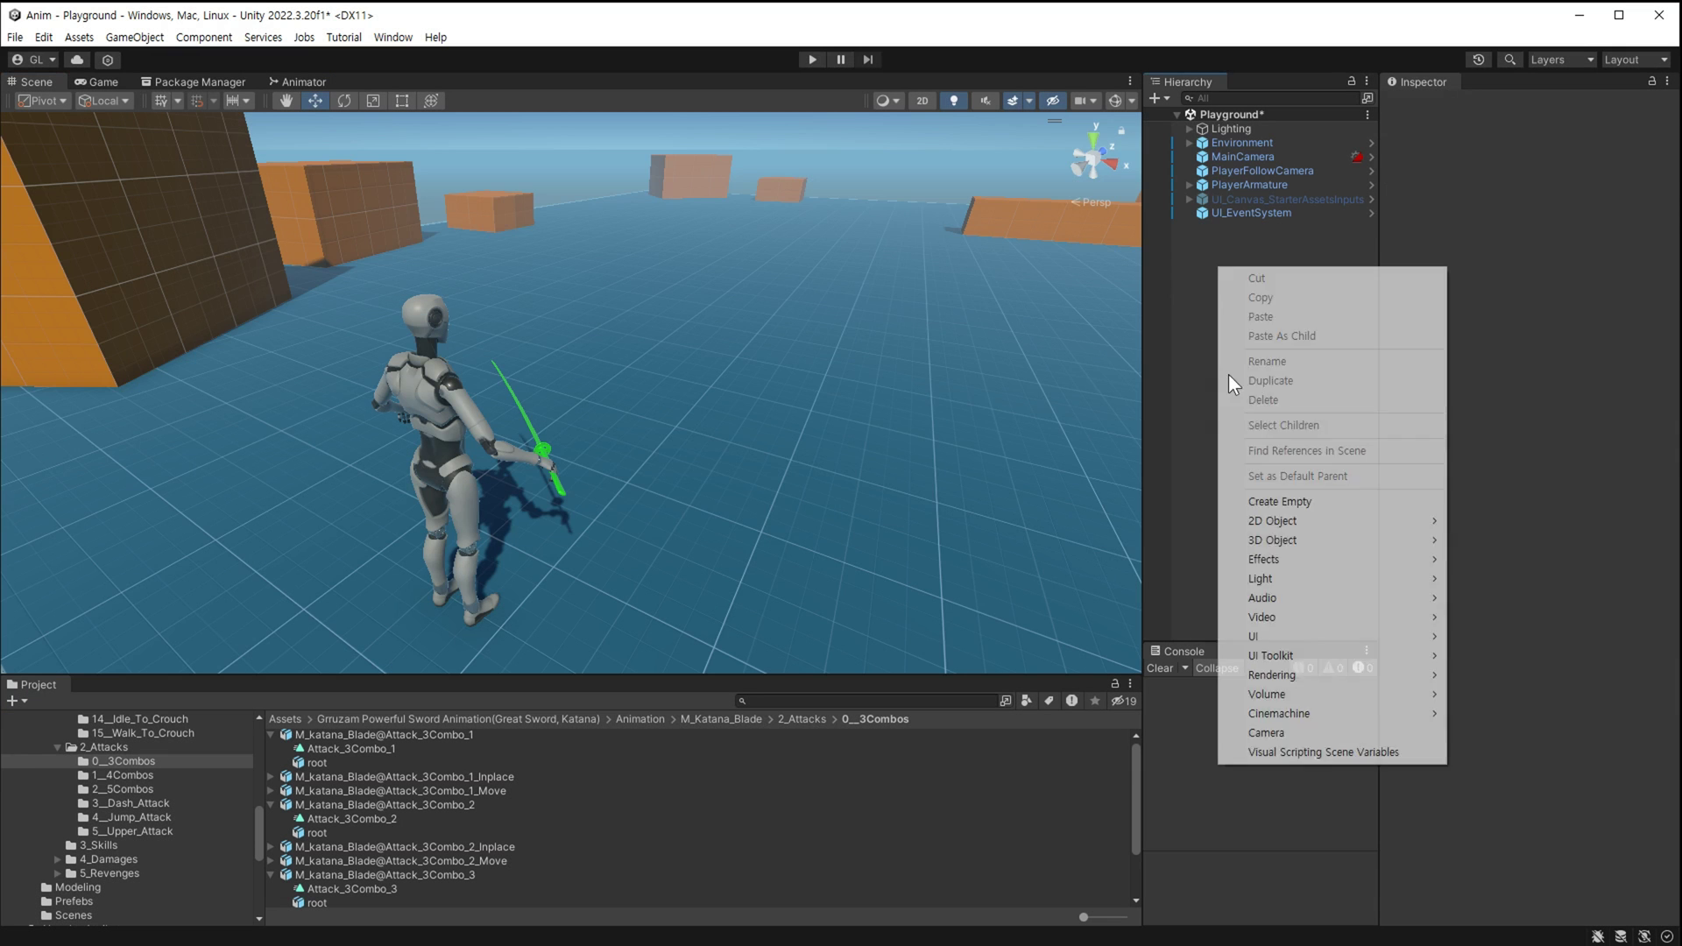
mouse_move(1278, 639)
left_click(1367, 876)
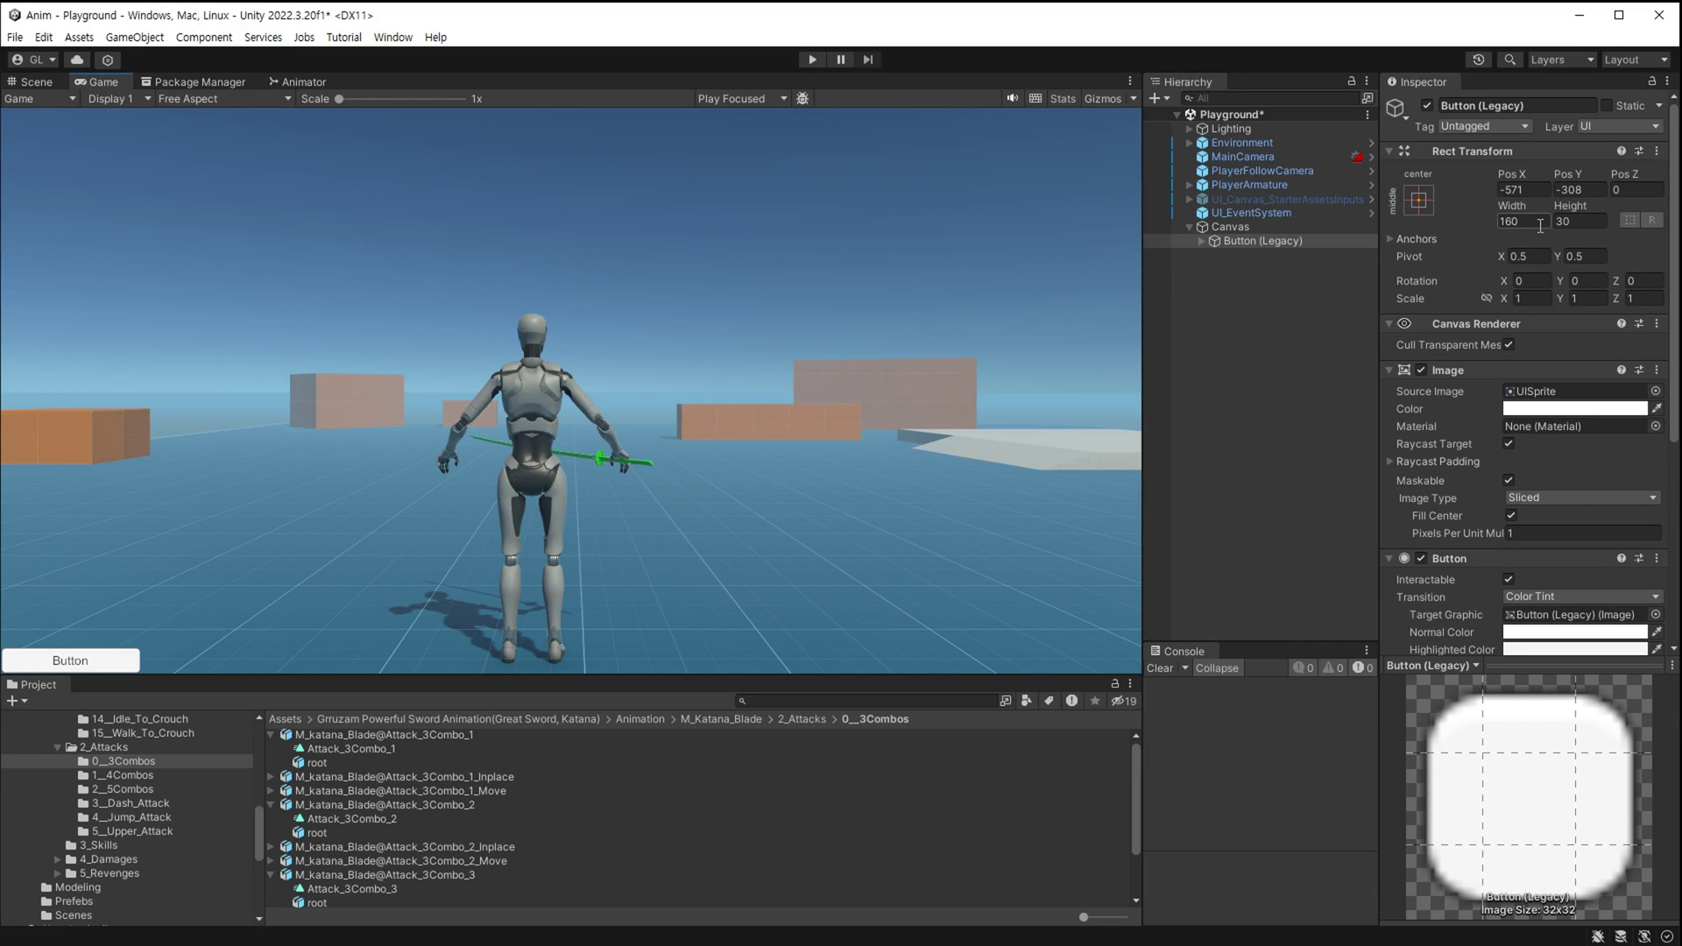
type("100")
key("Tab")
type("100")
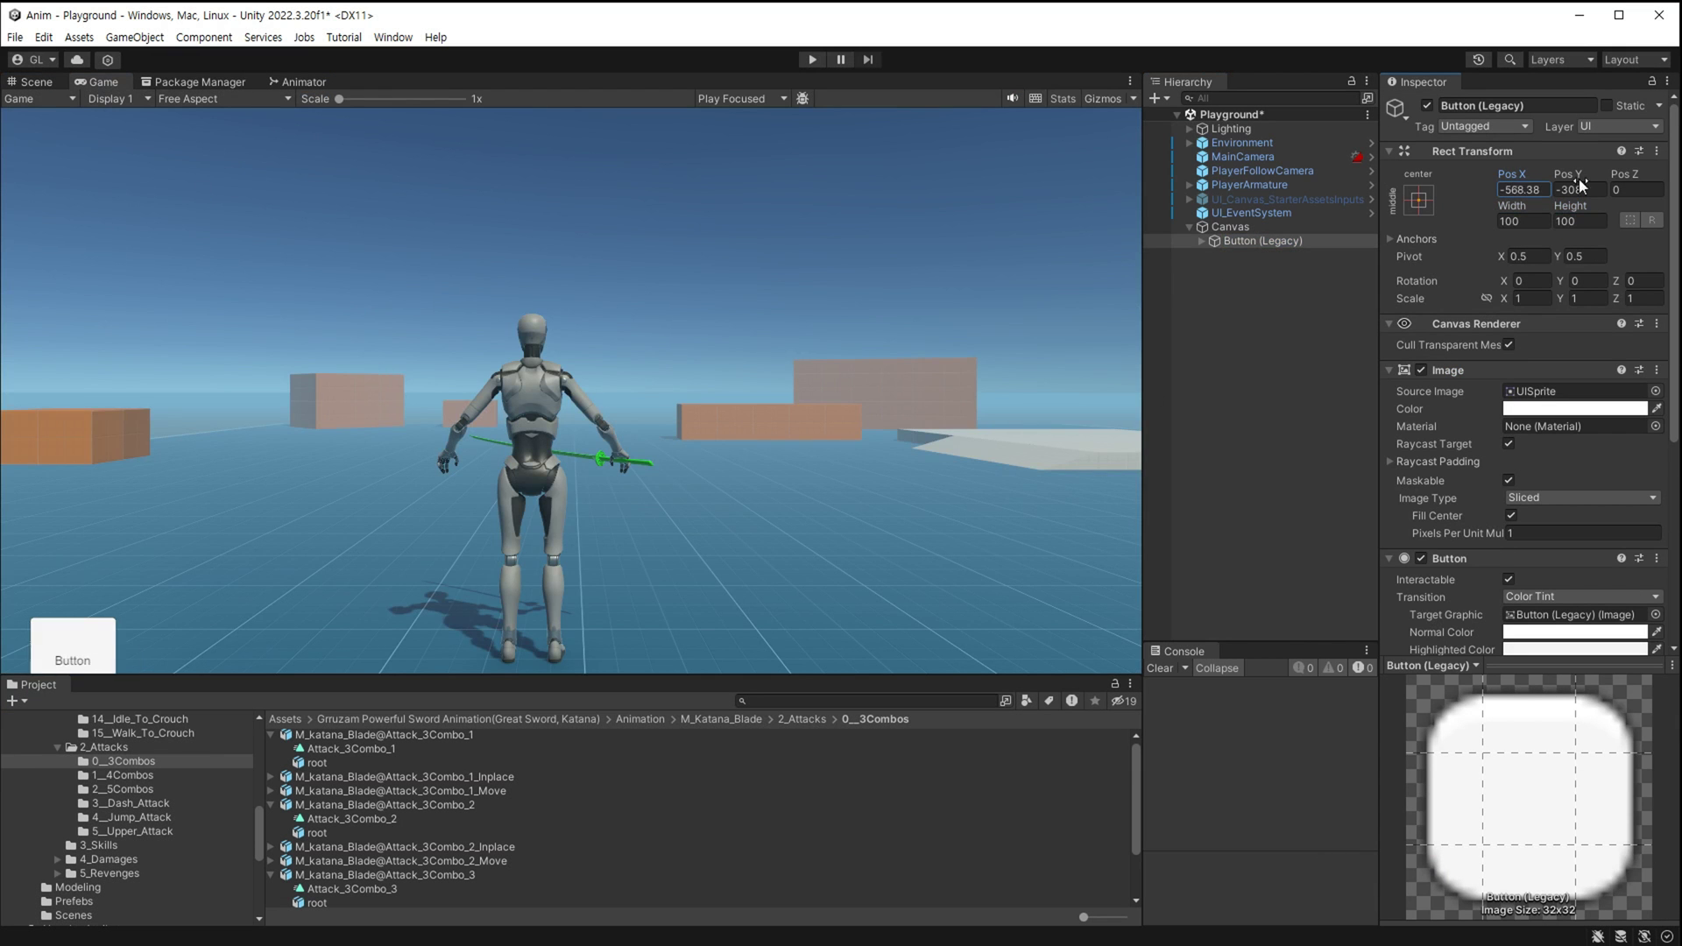
Position the button right of the character at -115 and label it 1 with font size 75.
left_click_drag(1508, 173, 129, 217)
type("-115")
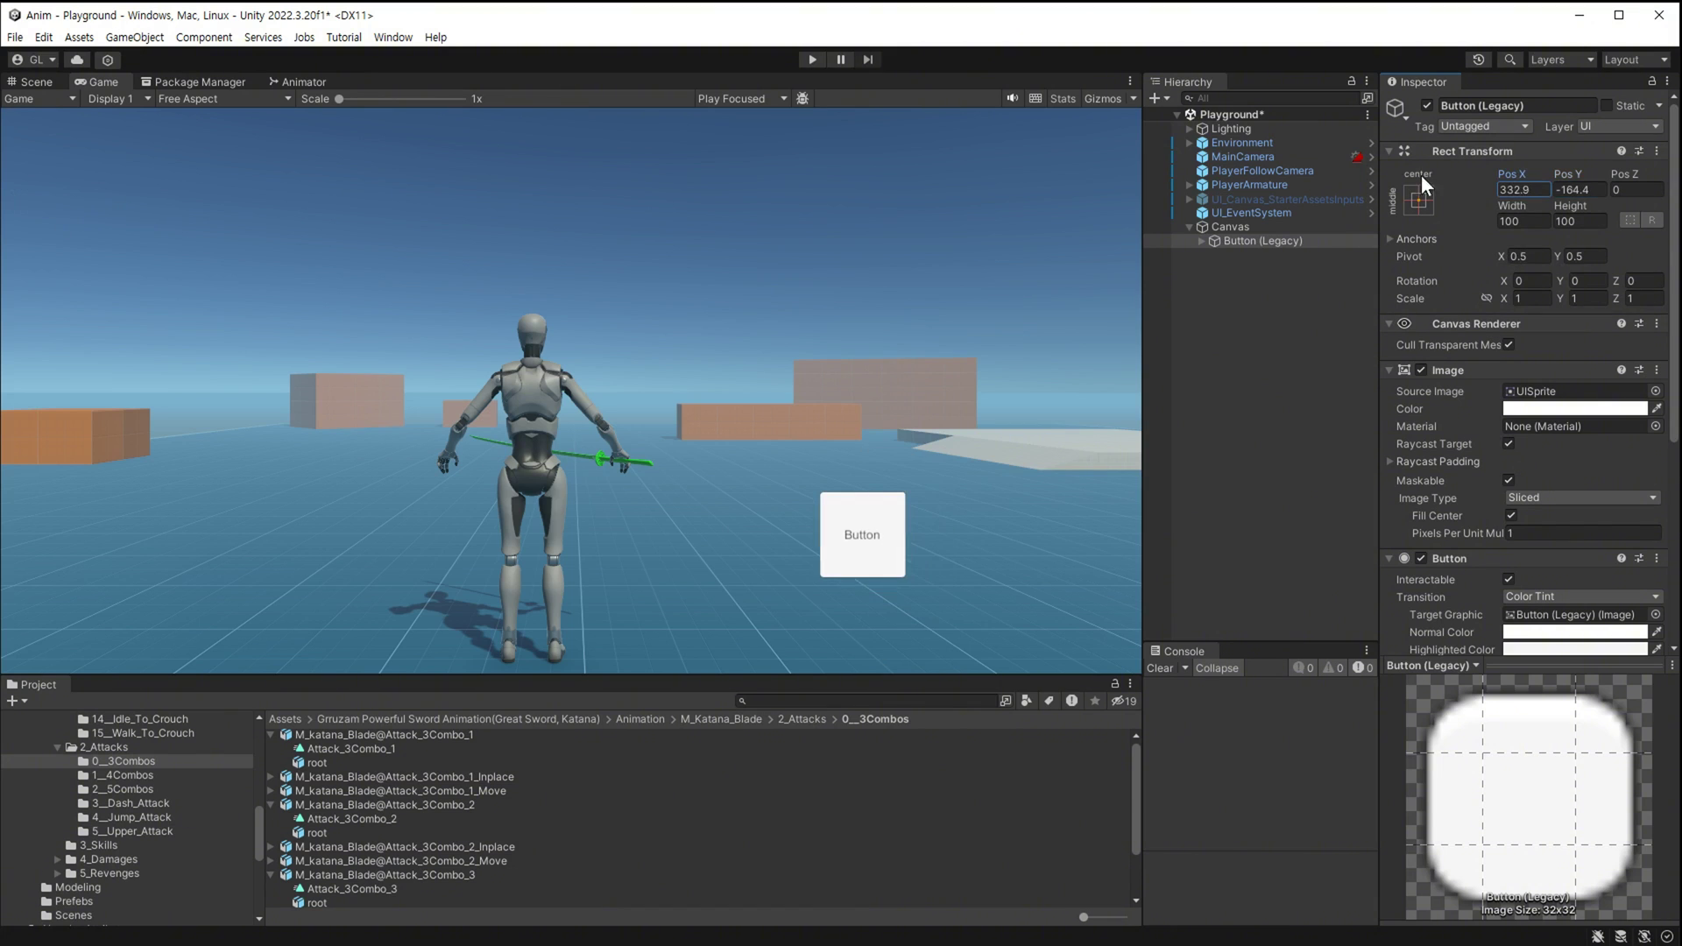
left_click(1201, 240)
left_click(1270, 254)
left_click(1529, 412)
type("1")
double_click(1542, 503)
type("75")
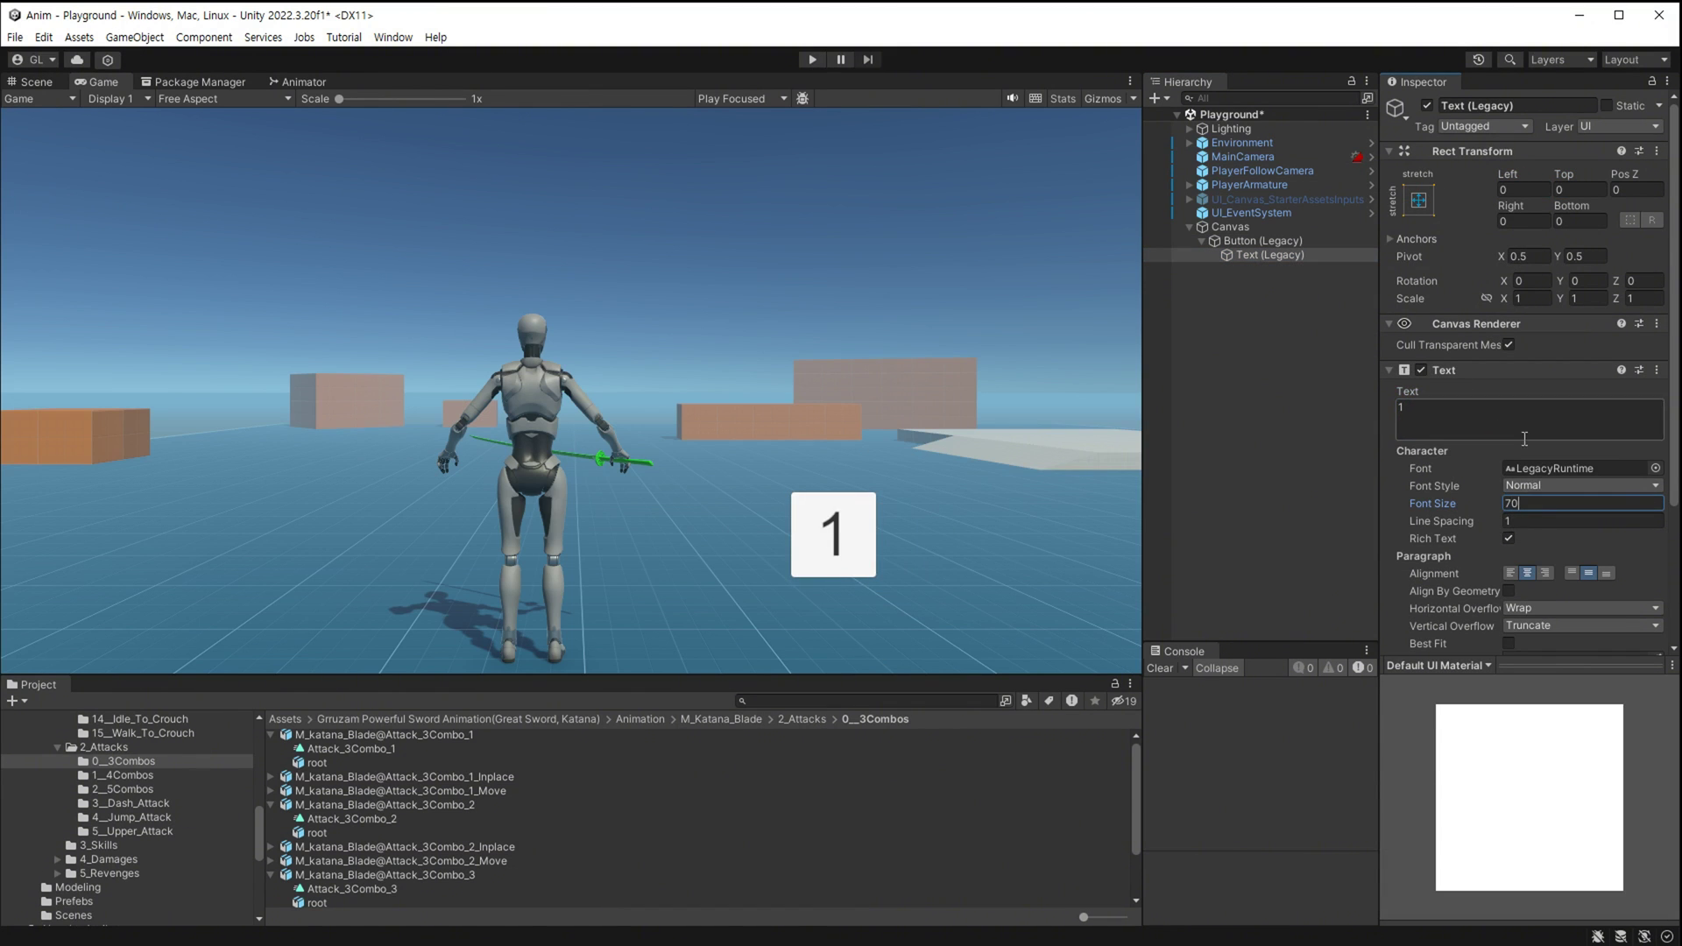
scroll(1438, 405, "down", 4)
Make the button's On Click call Animator.SetTrigger with Attack on PlayerArmature, plus an empty second action.
left_click(1261, 242)
scroll(1470, 396, "down", 3)
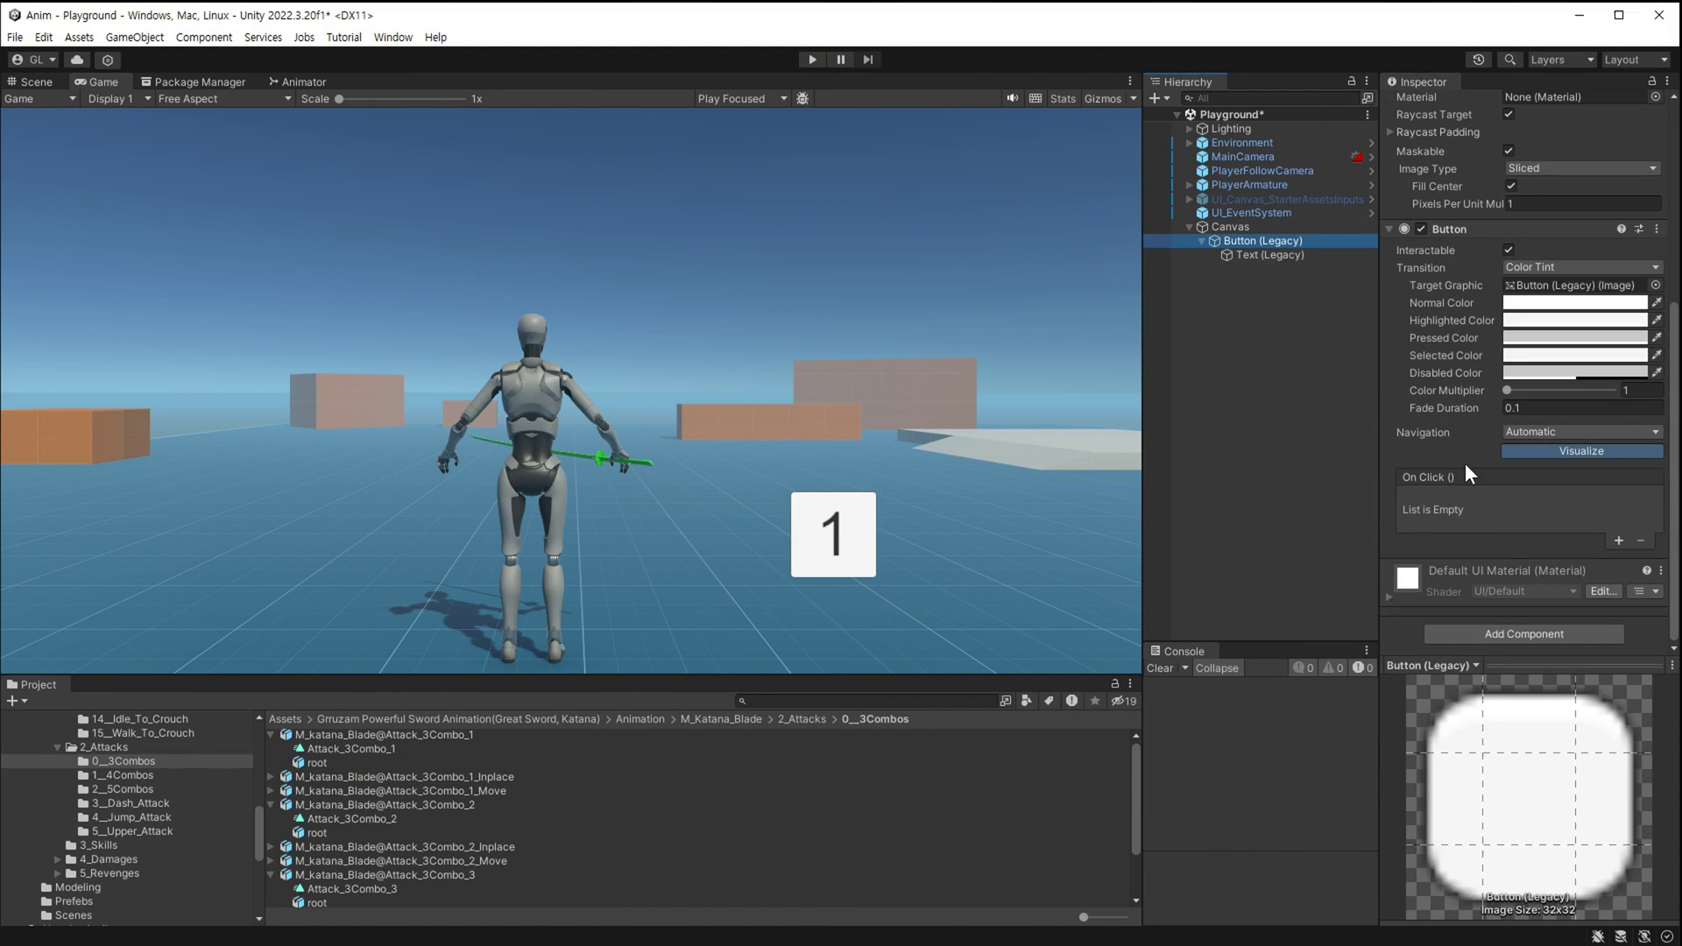
left_click(1617, 542)
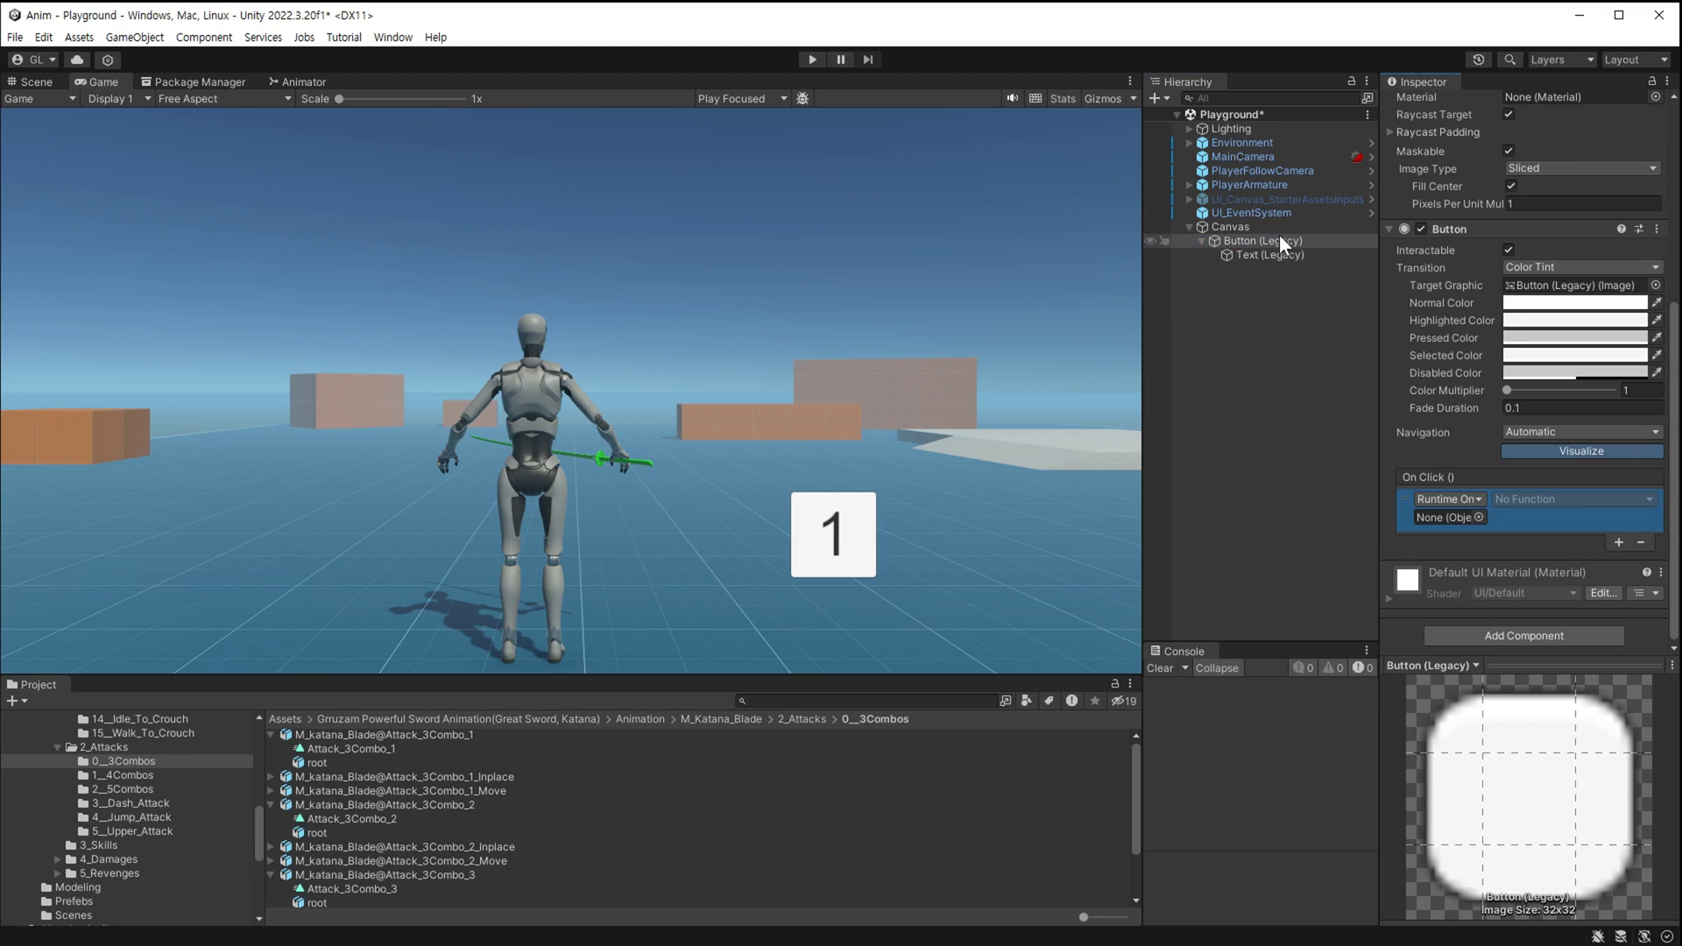
left_click(1228, 184)
left_click_drag(1228, 184, 1469, 519)
left_click(1516, 501)
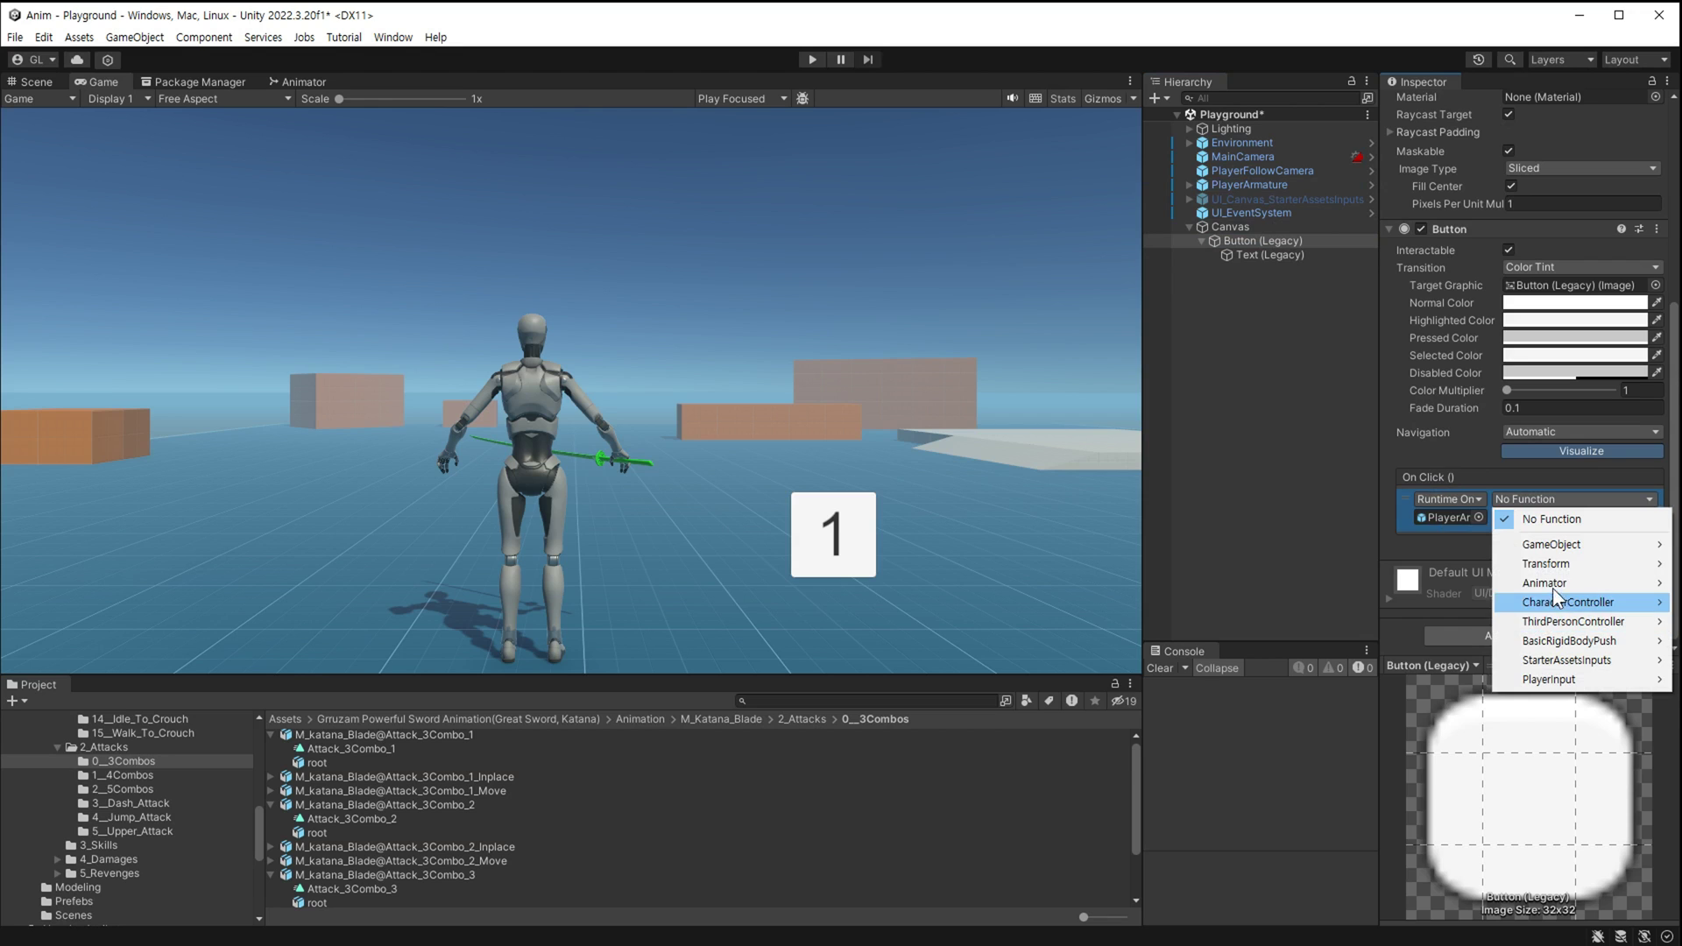
mouse_move(1542, 584)
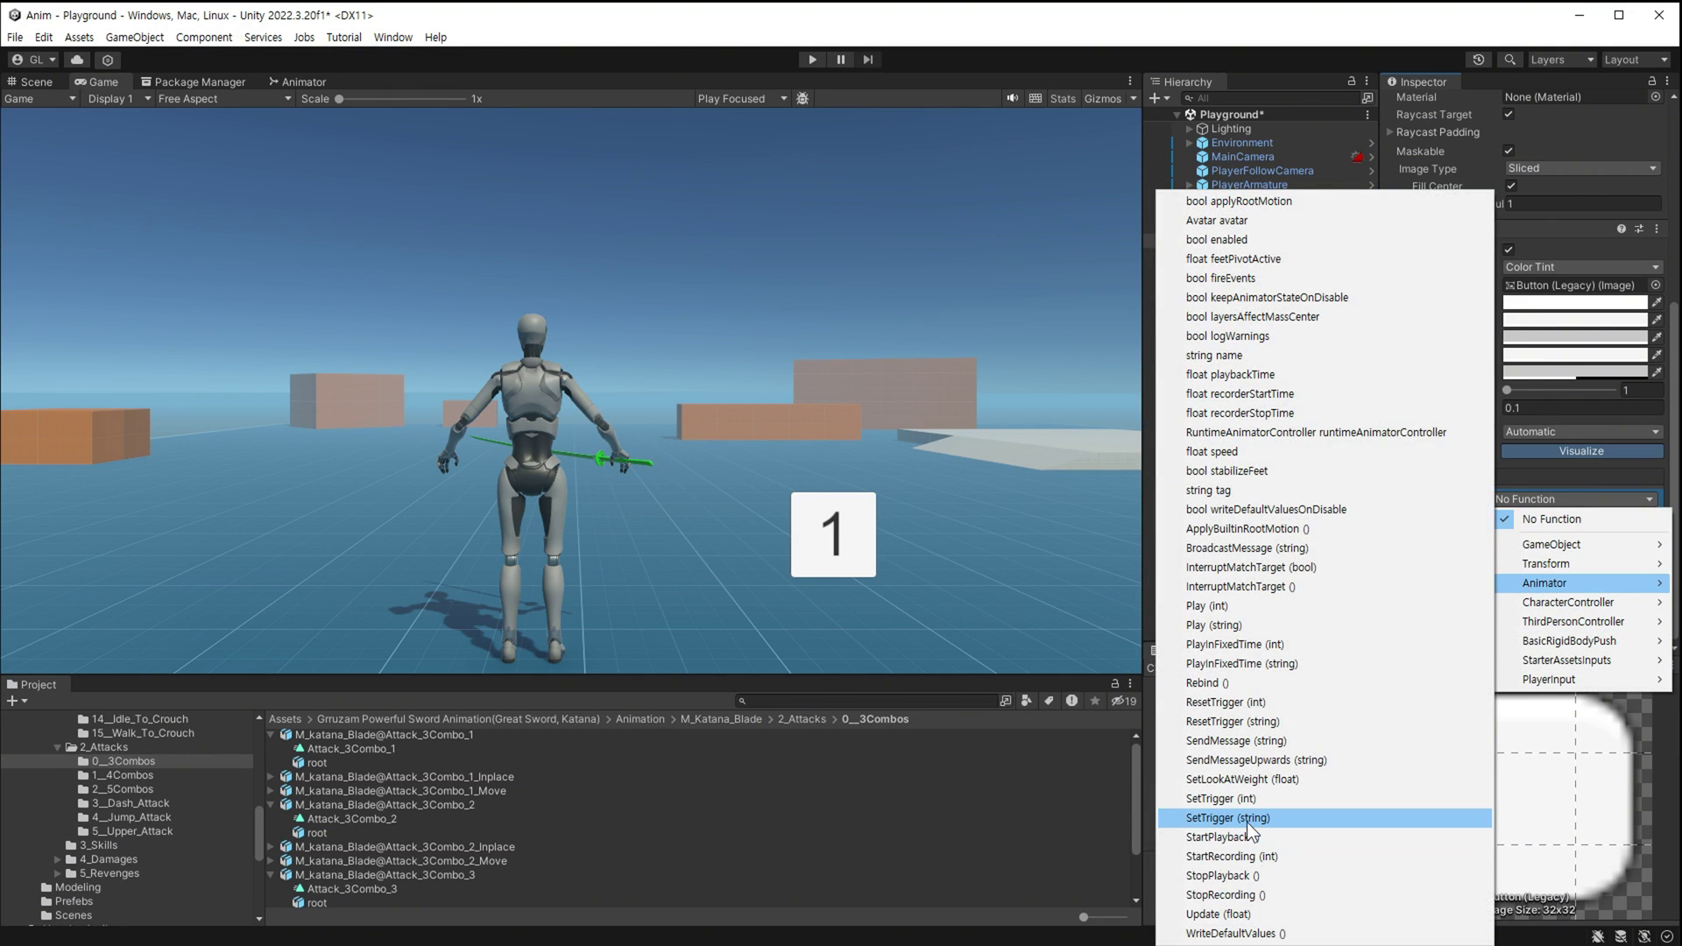
left_click(1279, 820)
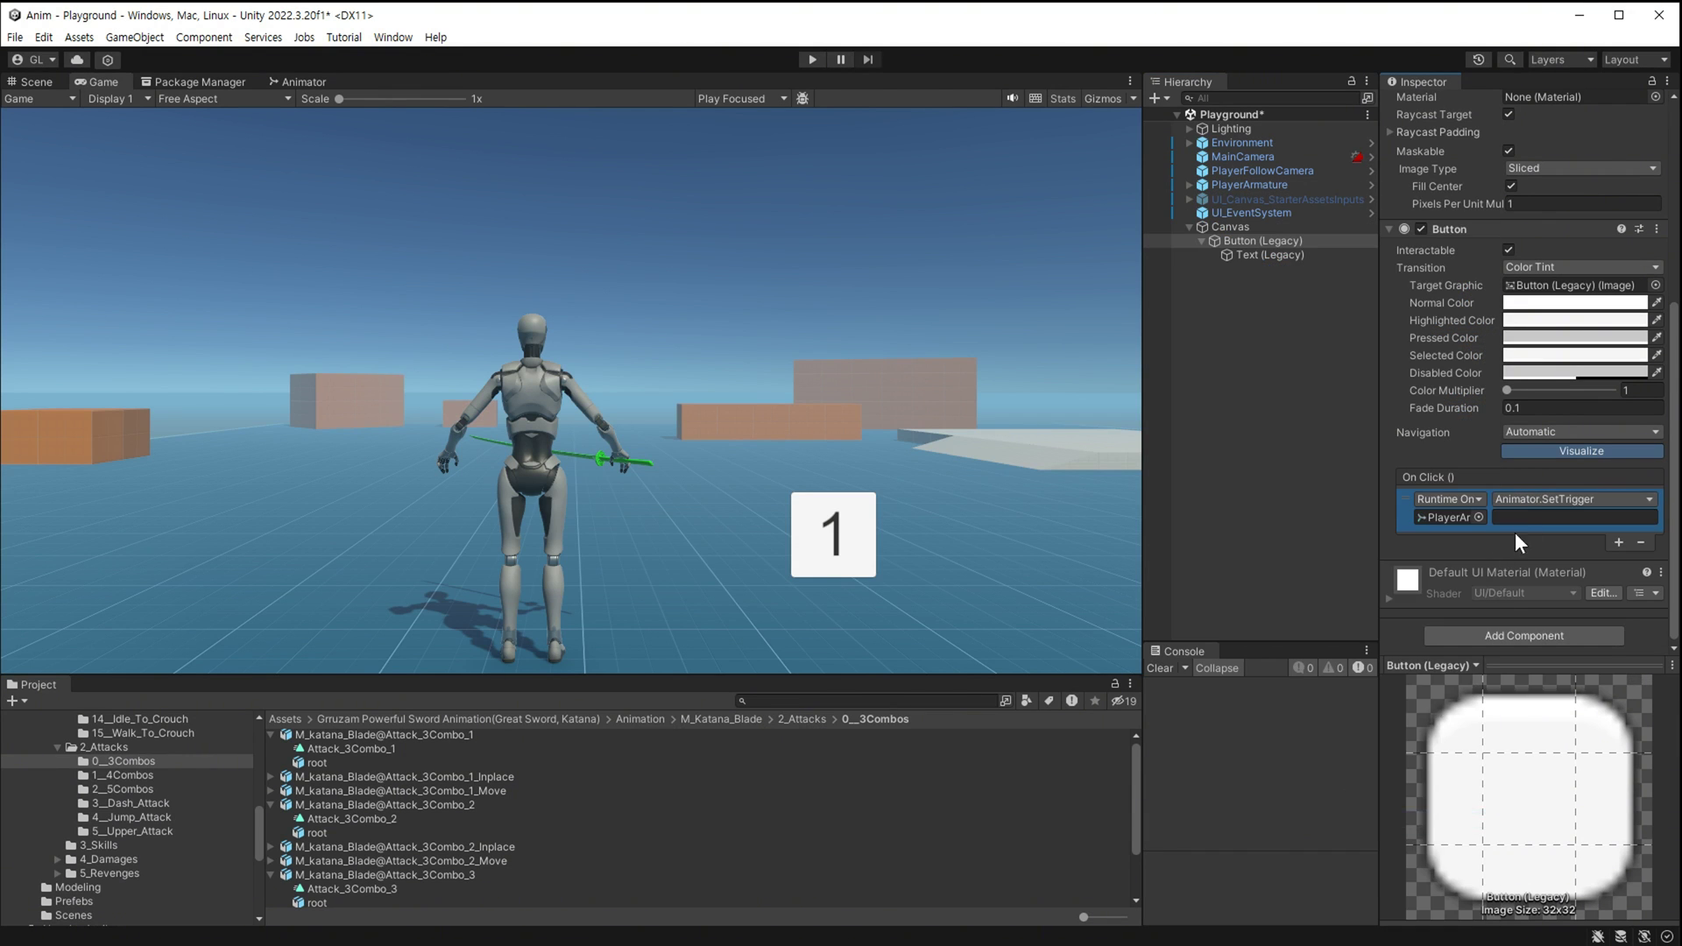
left_click(1529, 518)
type("Attack")
left_click(1618, 542)
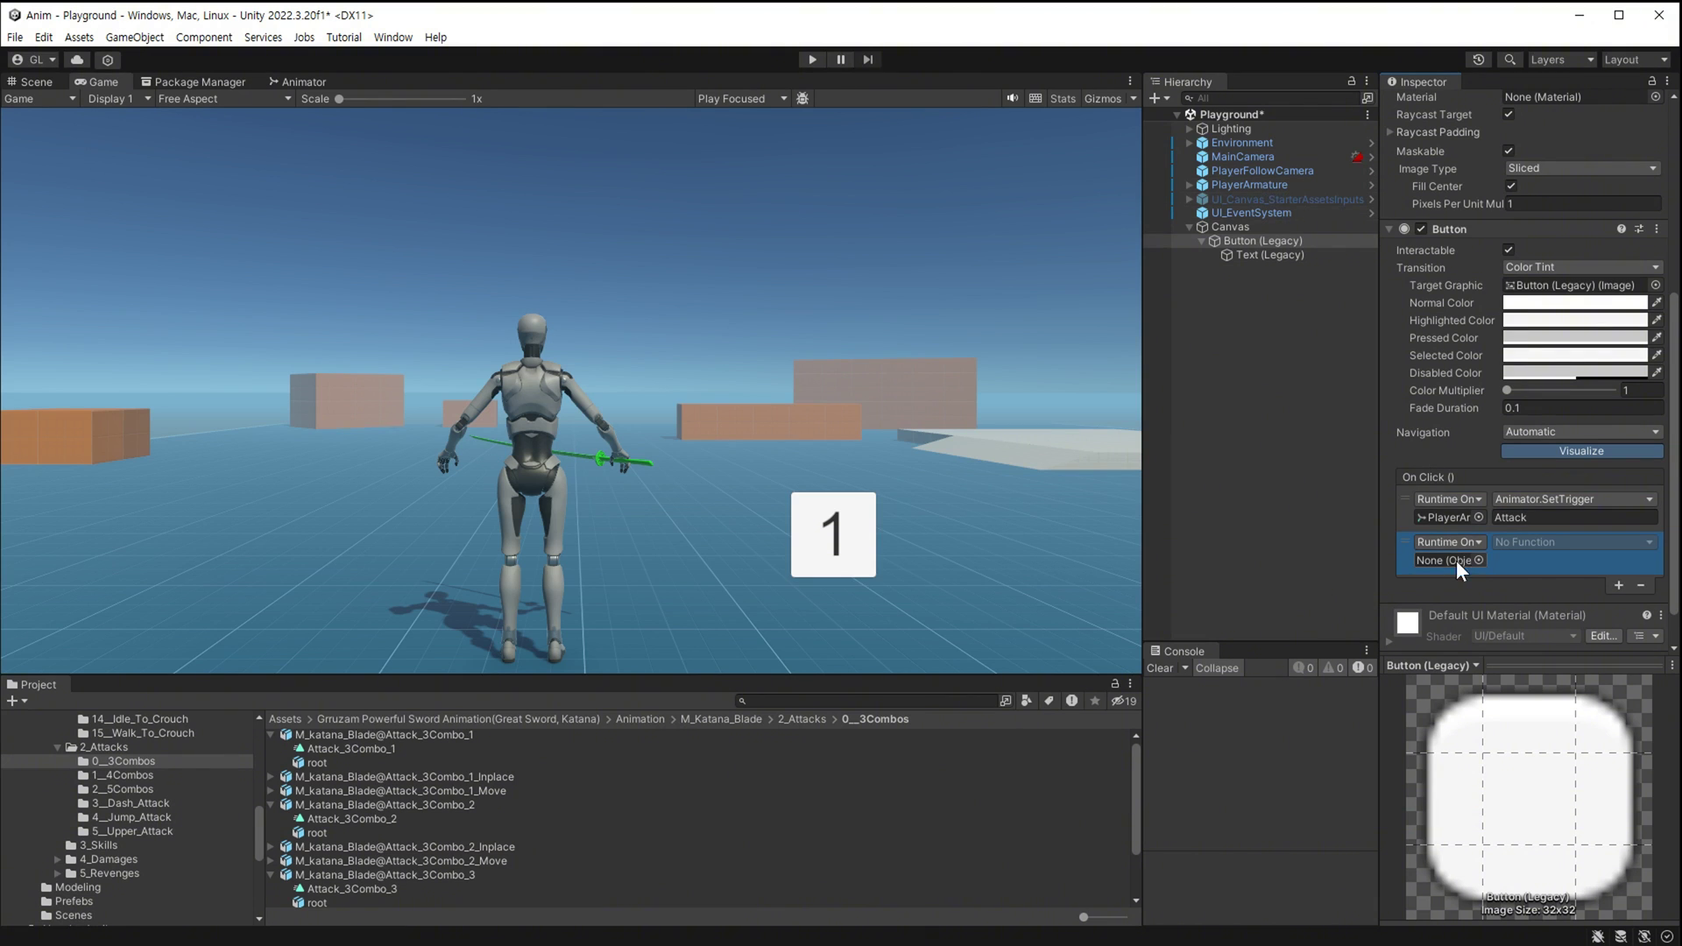
Create a C# script named Attack in Assets/_My and open it in Visual Studio.
left_click_drag(254, 838, 256, 720)
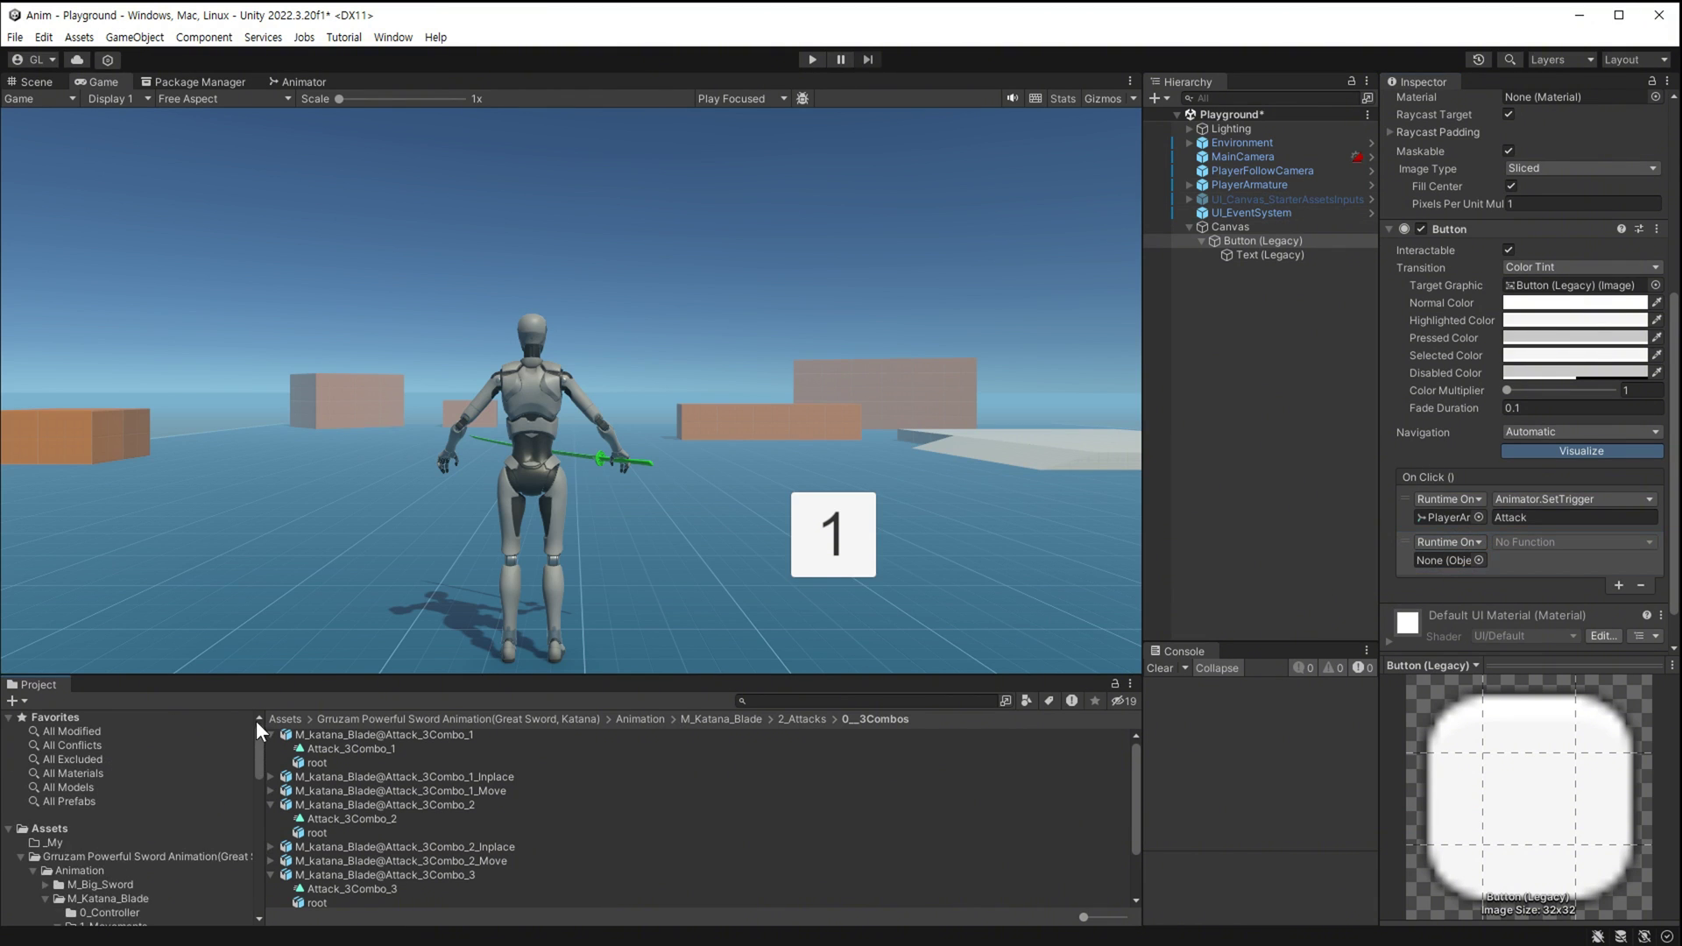
left_click(48, 841)
right_click(343, 760)
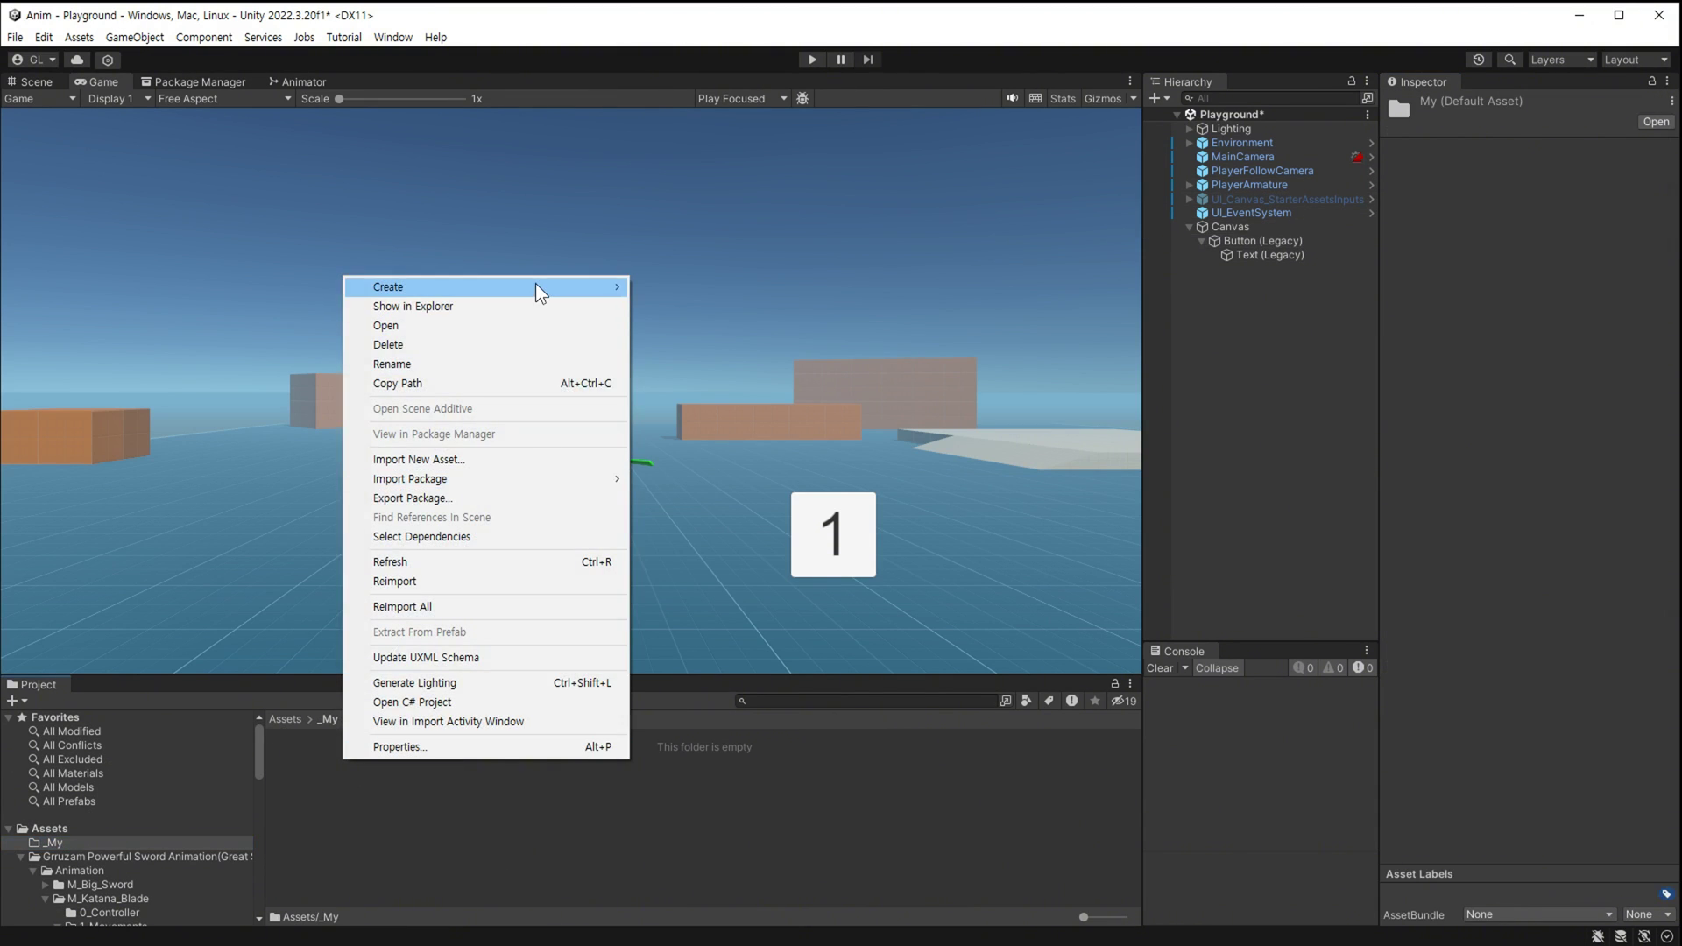
mouse_move(535, 287)
left_click(743, 54)
type("Attack")
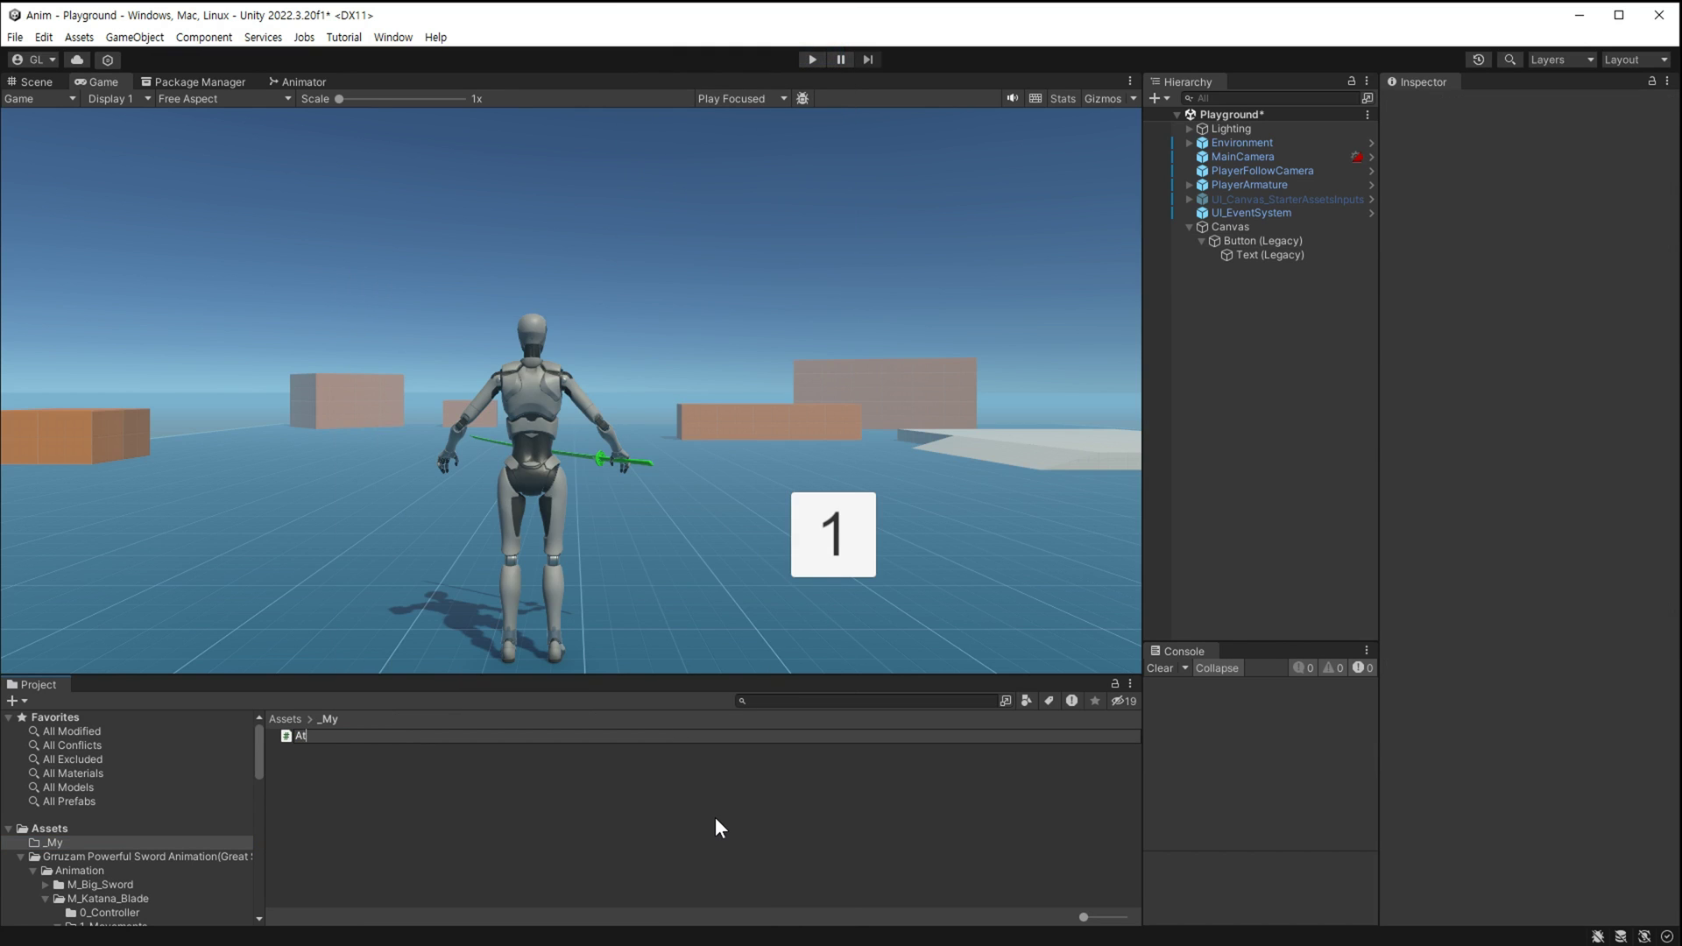
key("Return")
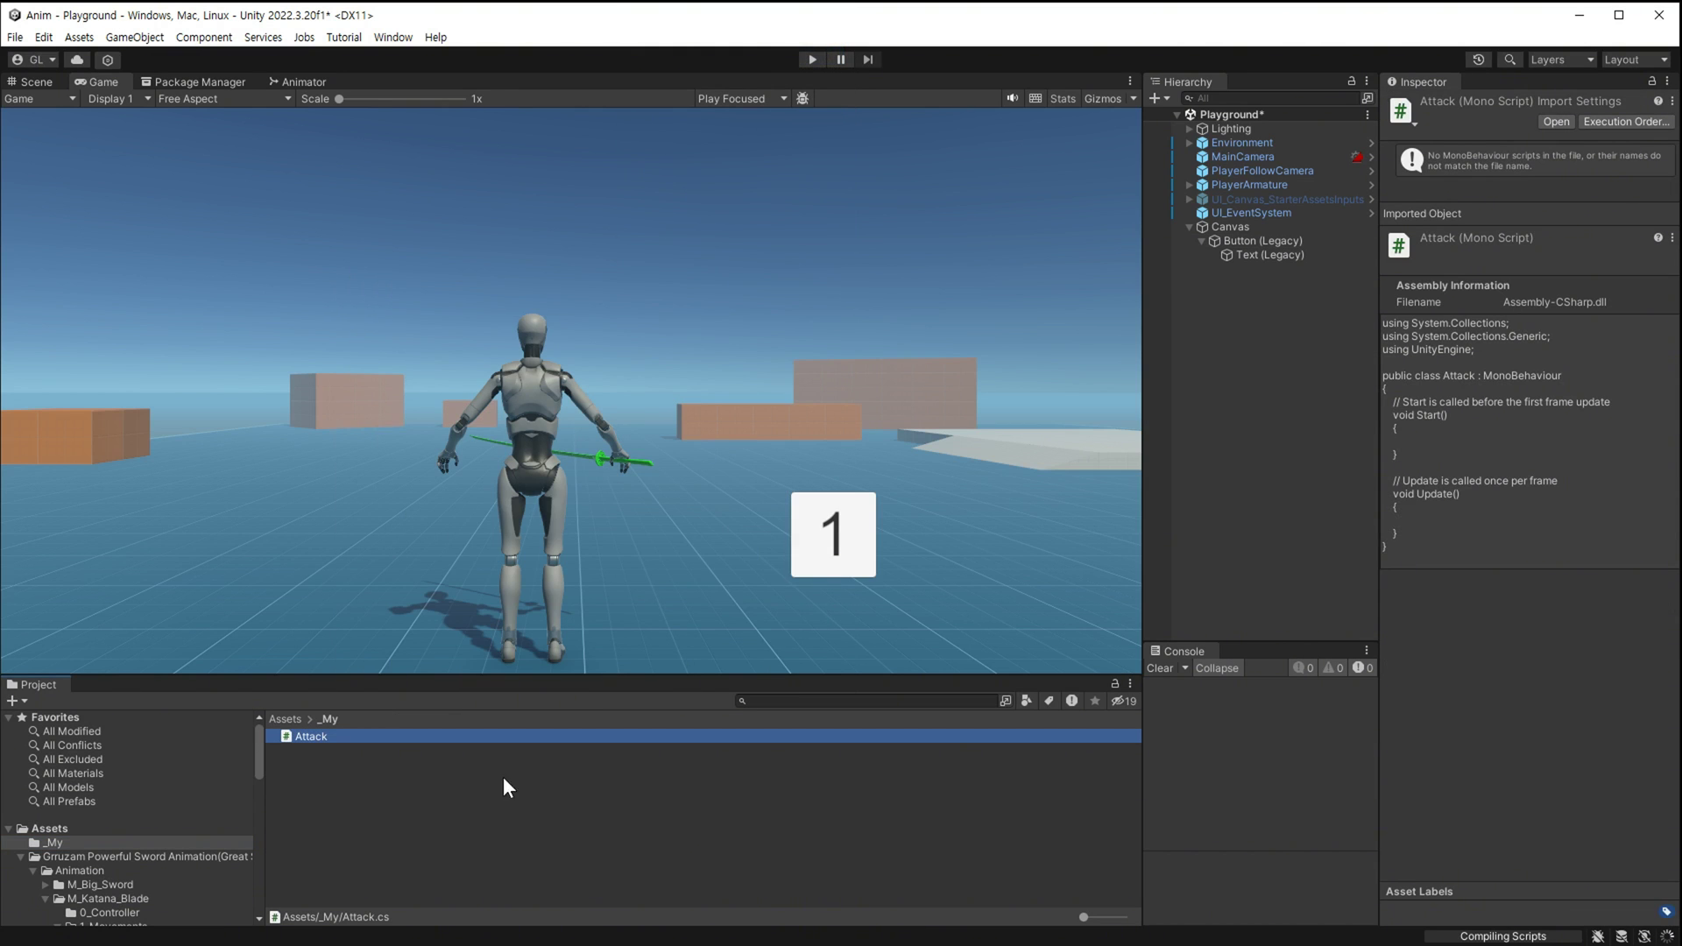
key("Return")
key("Return")
key("Return")
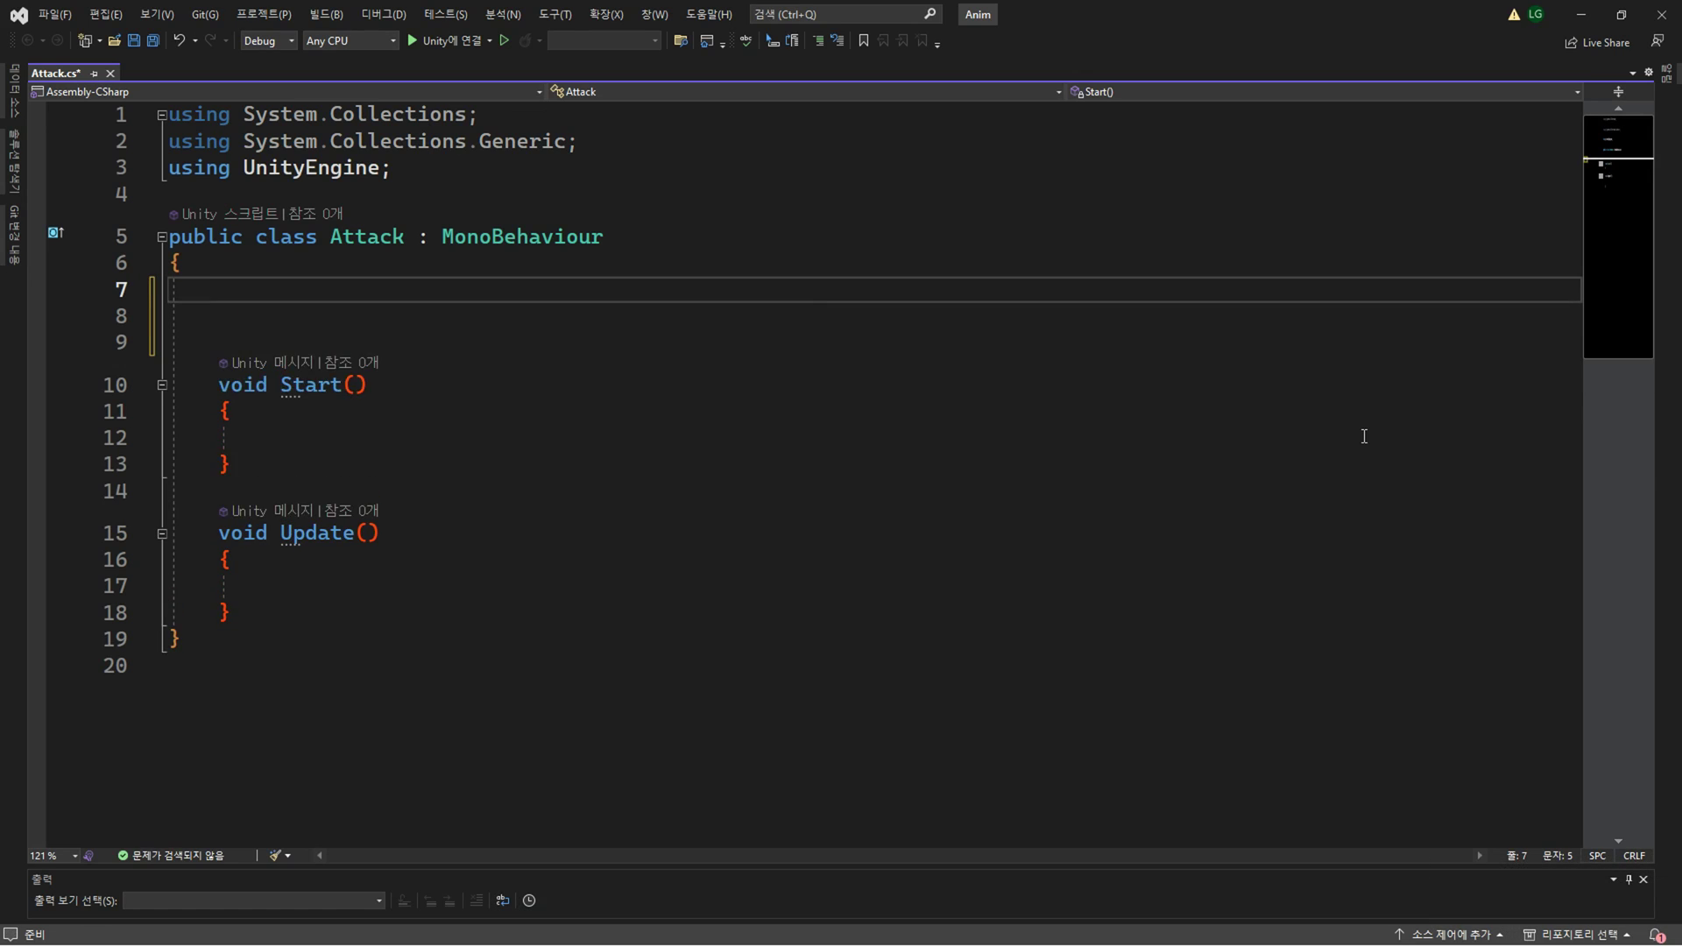
Declare an Animator field and hashAttackCount = Animator.StringToHash("AttackCount").
type("Animator")
key("Tab")
key("Tab")
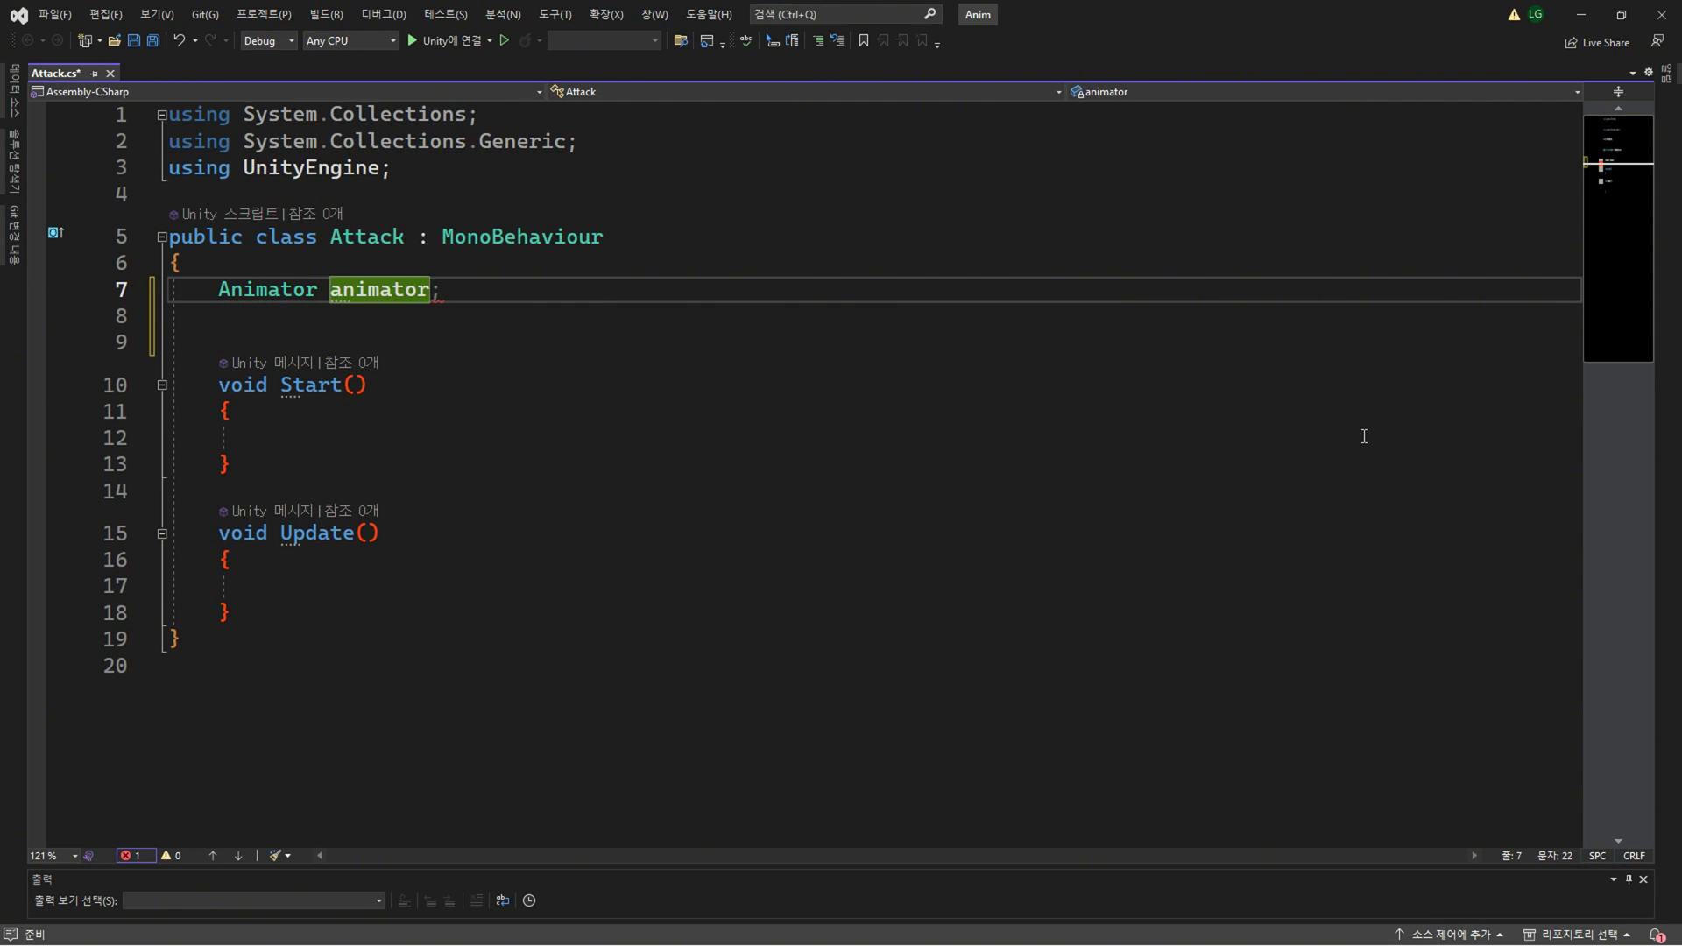
key("Return")
type("int hash")
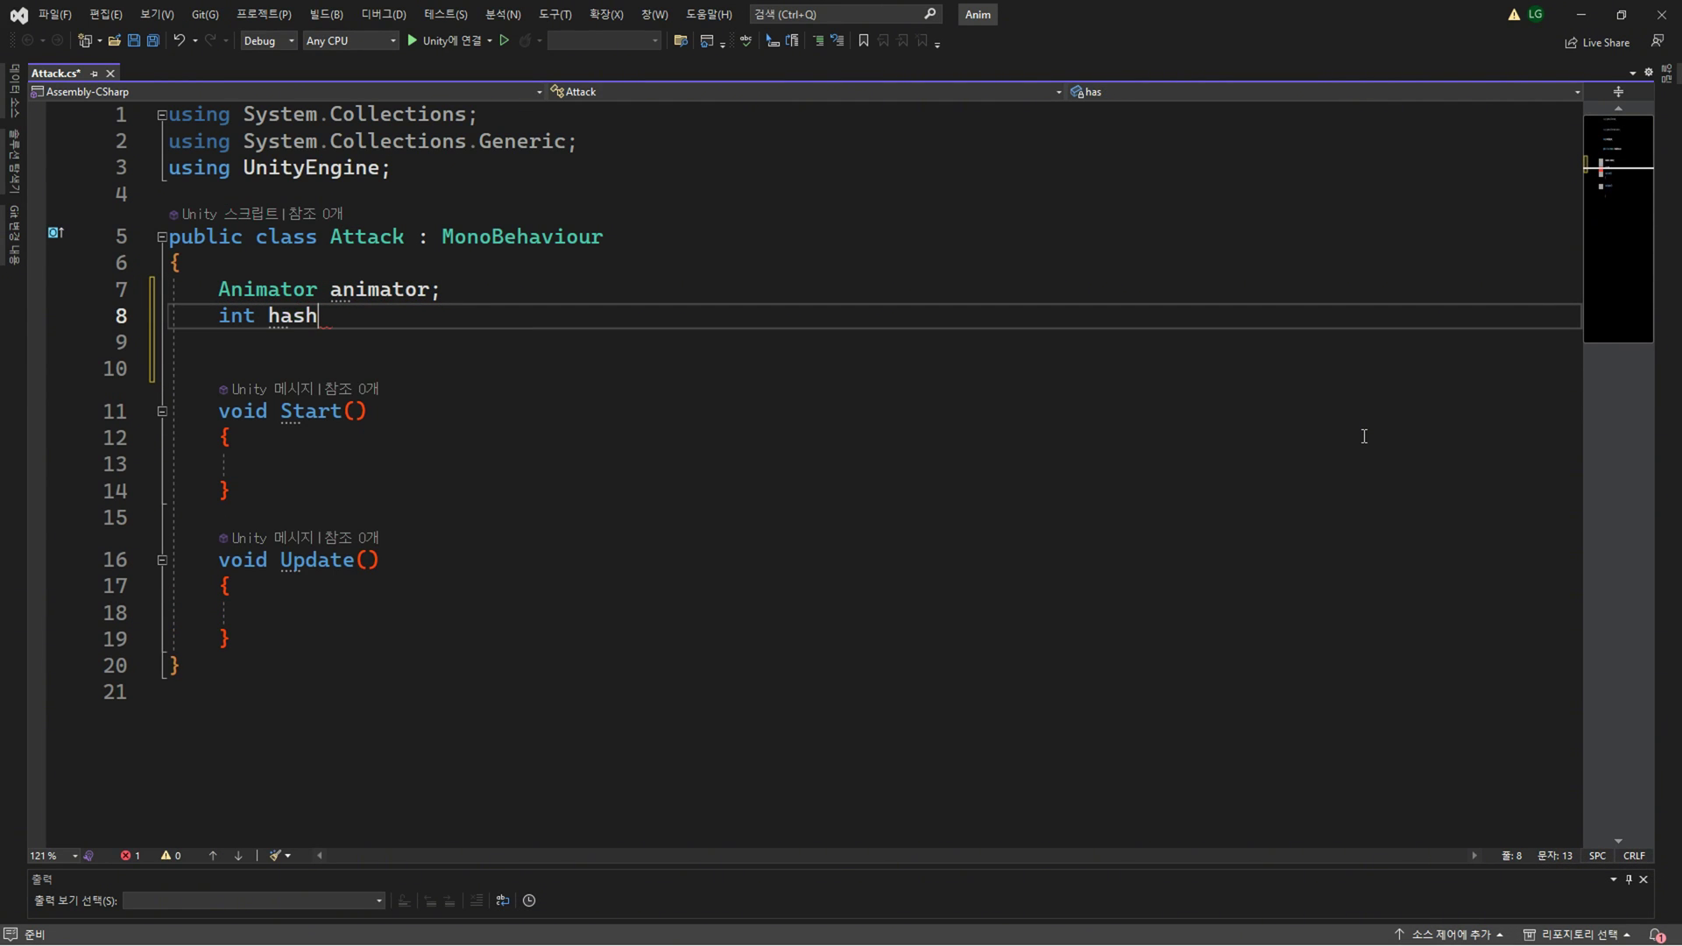
type("AttackCount = ")
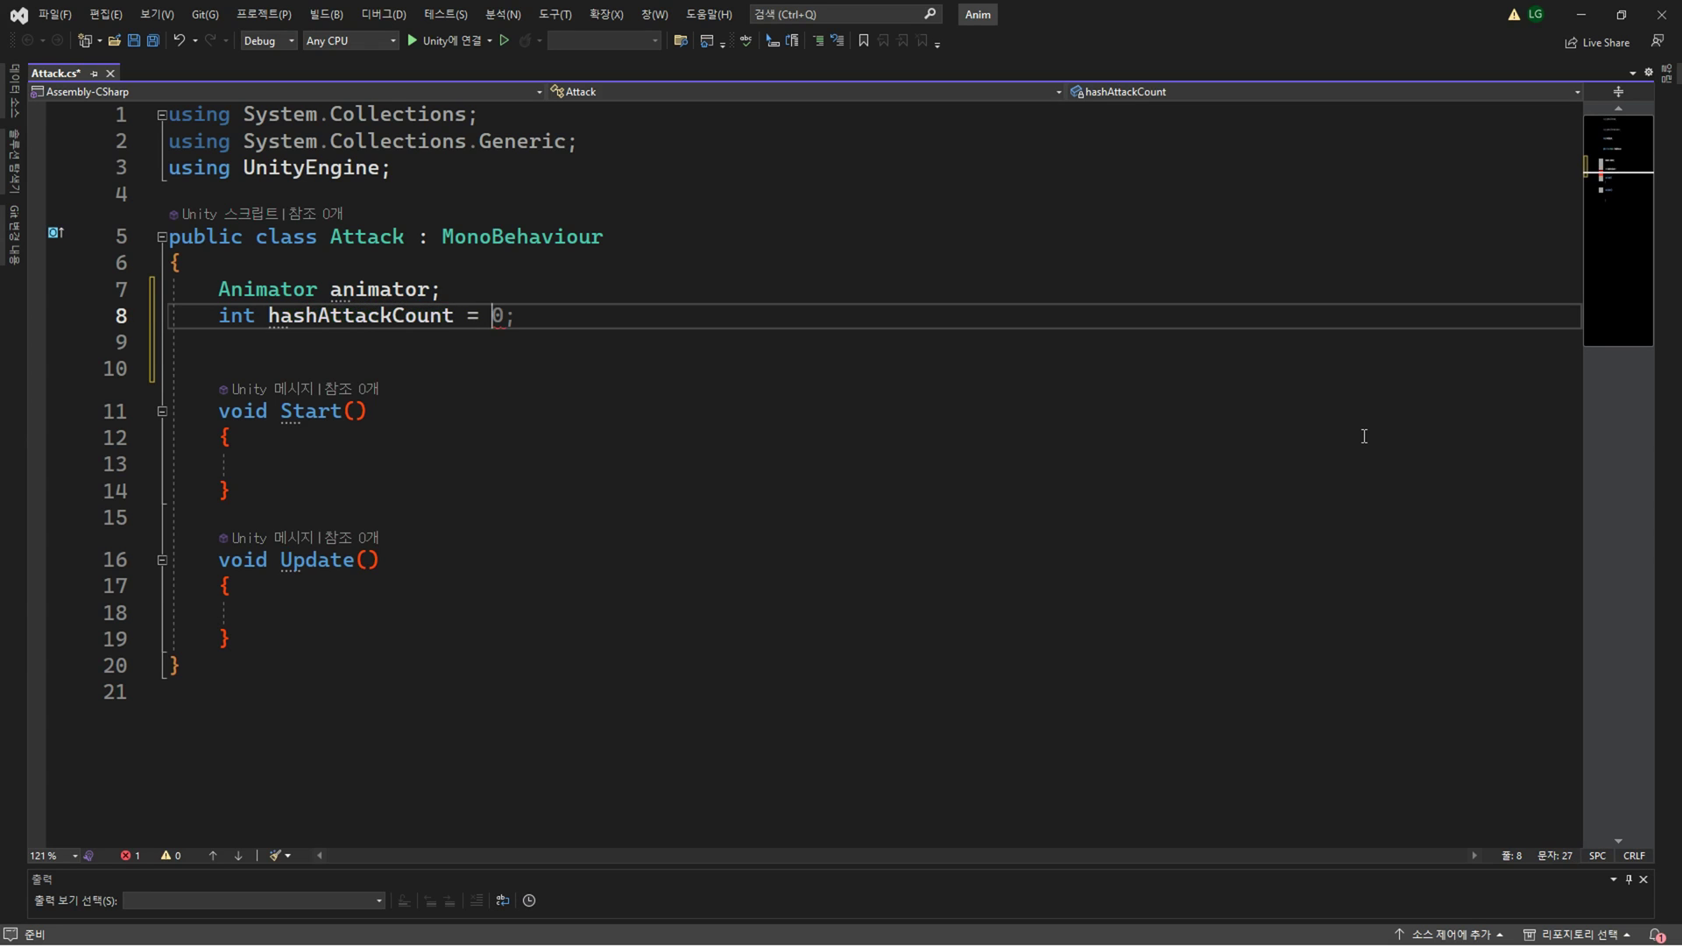
type("Animator.")
key("Tab")
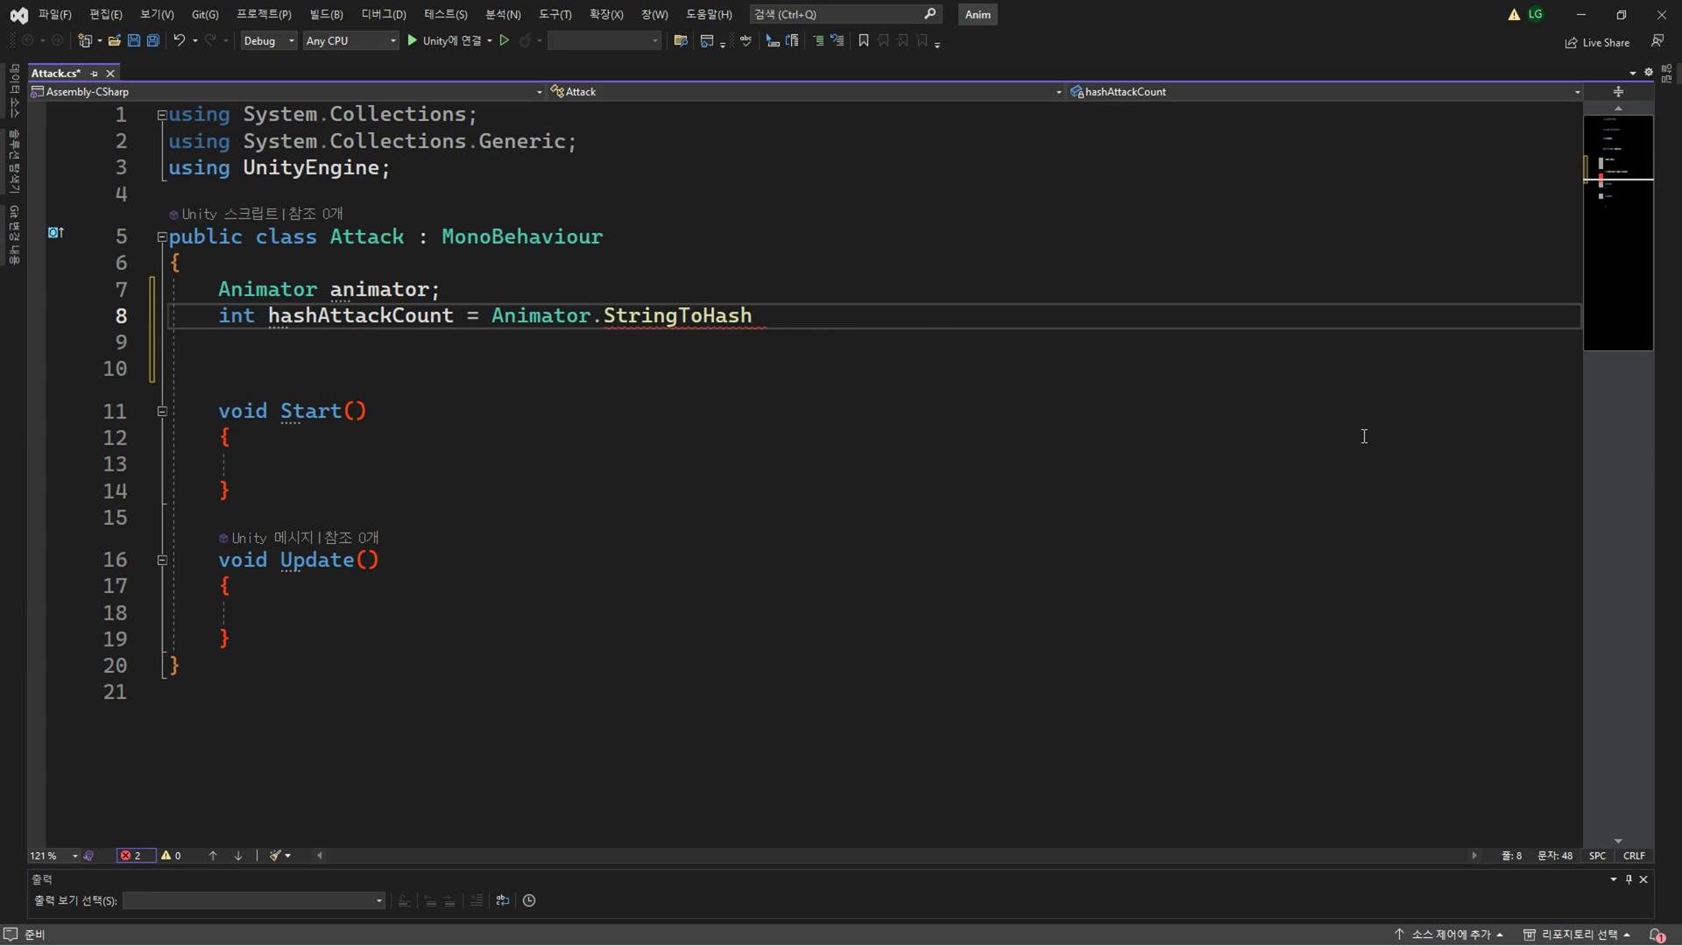
type("();")
key("Left")
key("Left")
type("\"")
type("ttack")
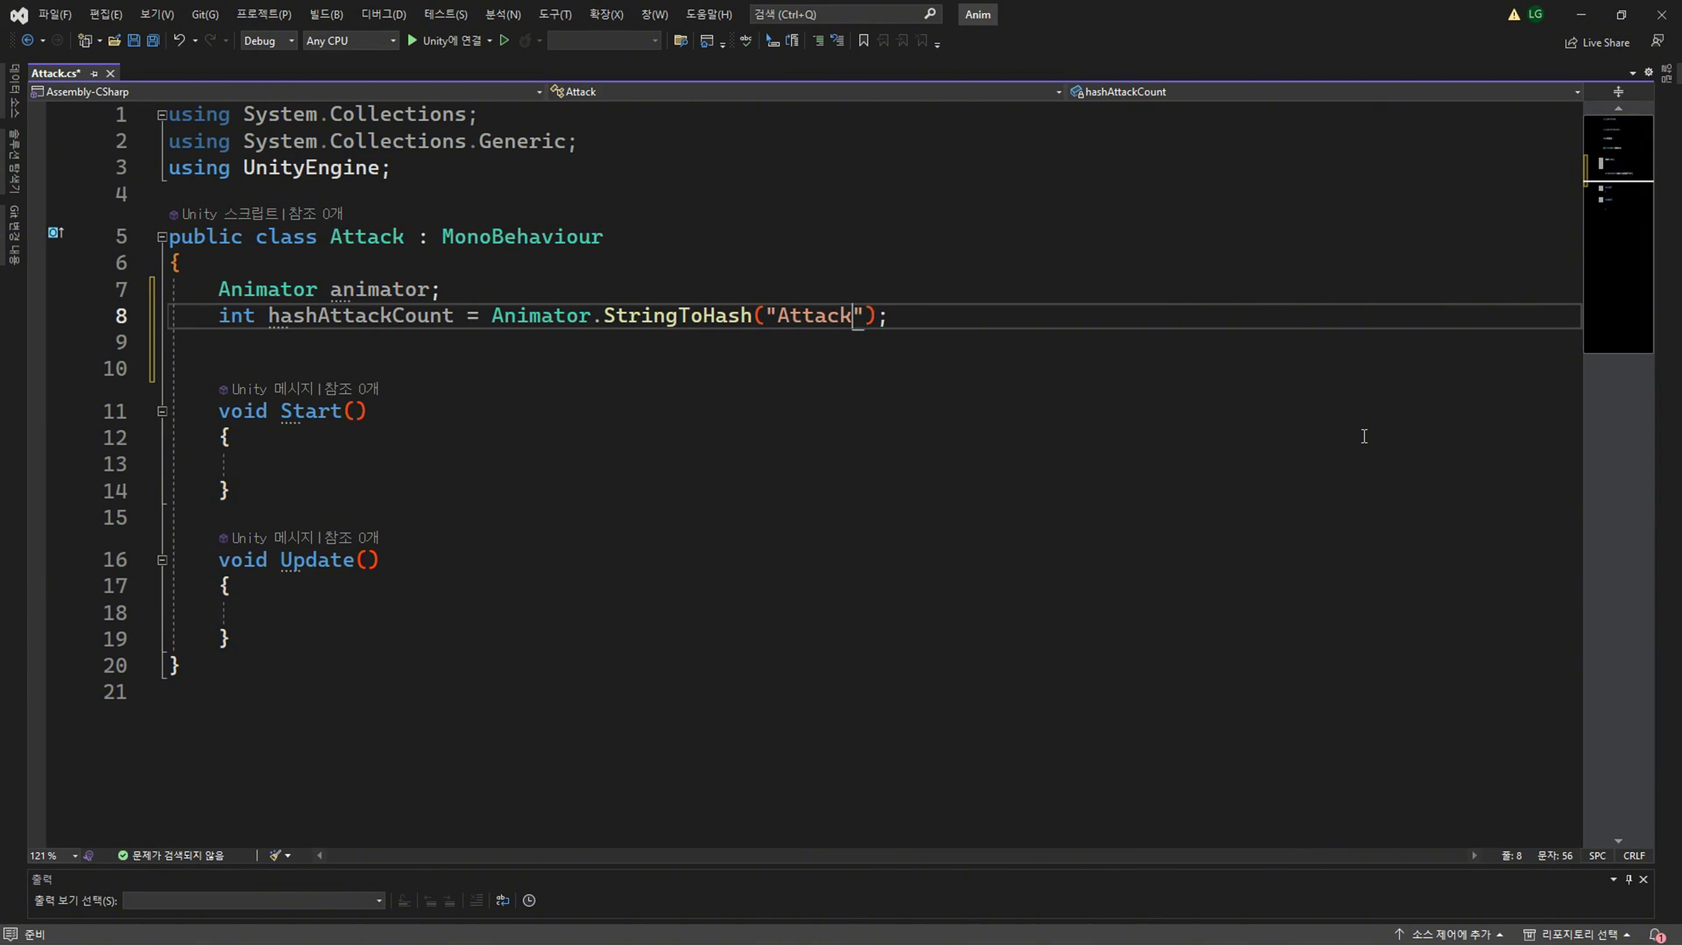
type("Count")
Delete Update() and make Start() fetch the Animator via TryGetComponent(out animator), commenting out the GetComponent line.
left_click_drag(237, 639, 346, 481)
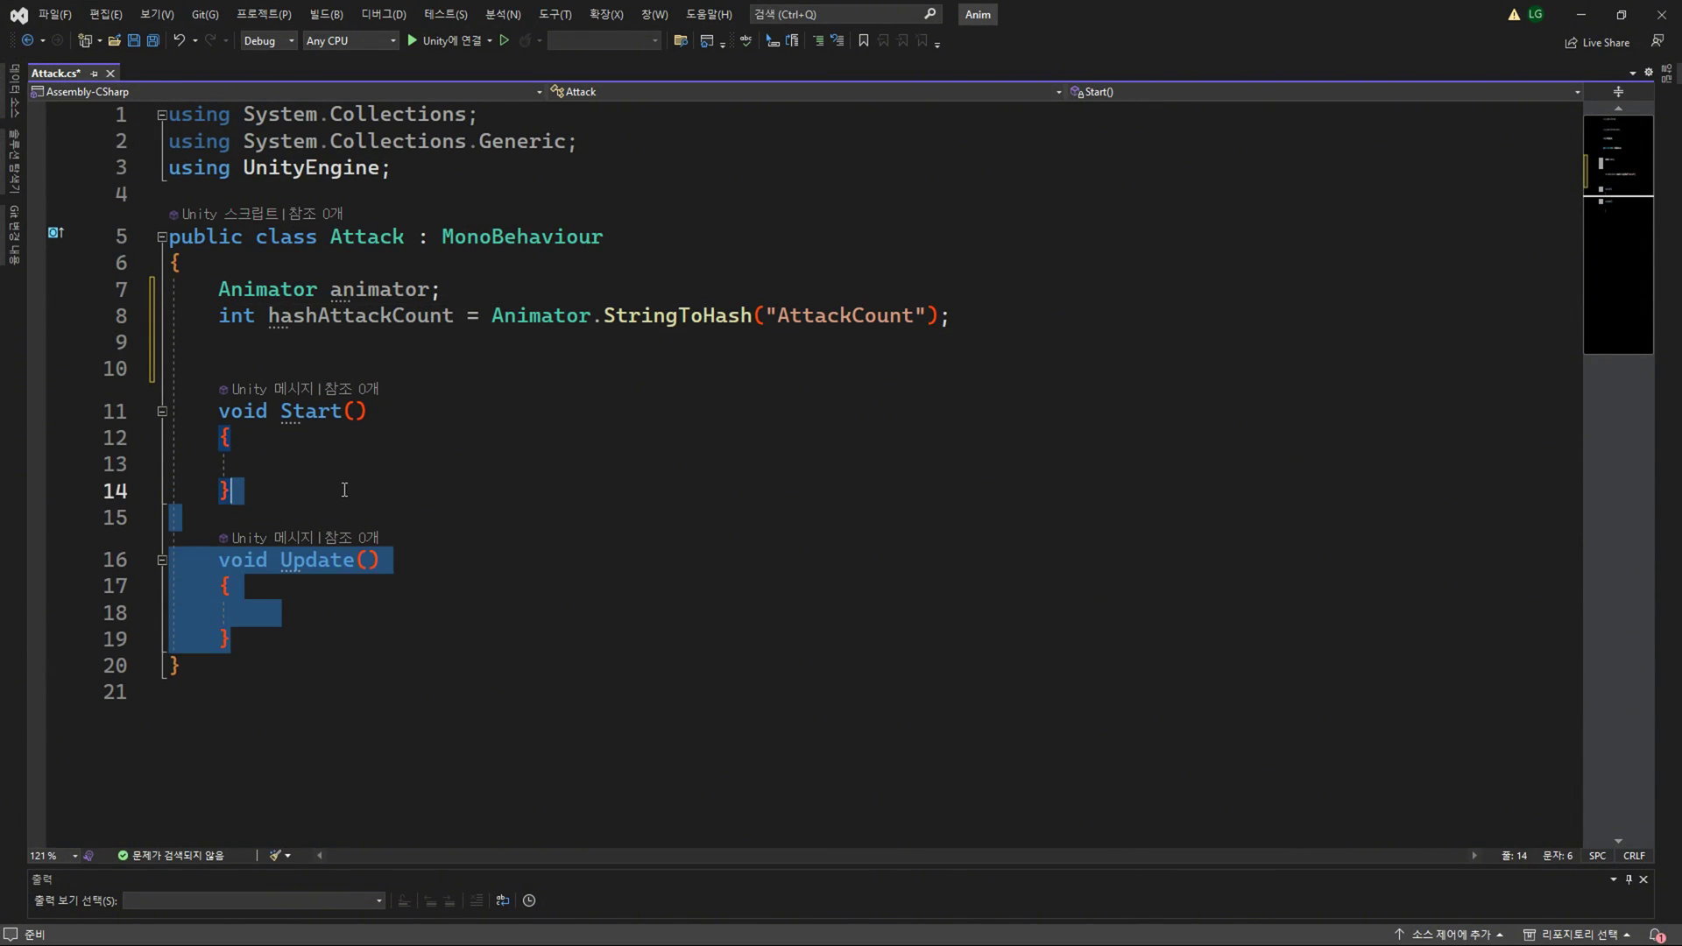
key("Delete")
left_click(344, 464)
type("Try")
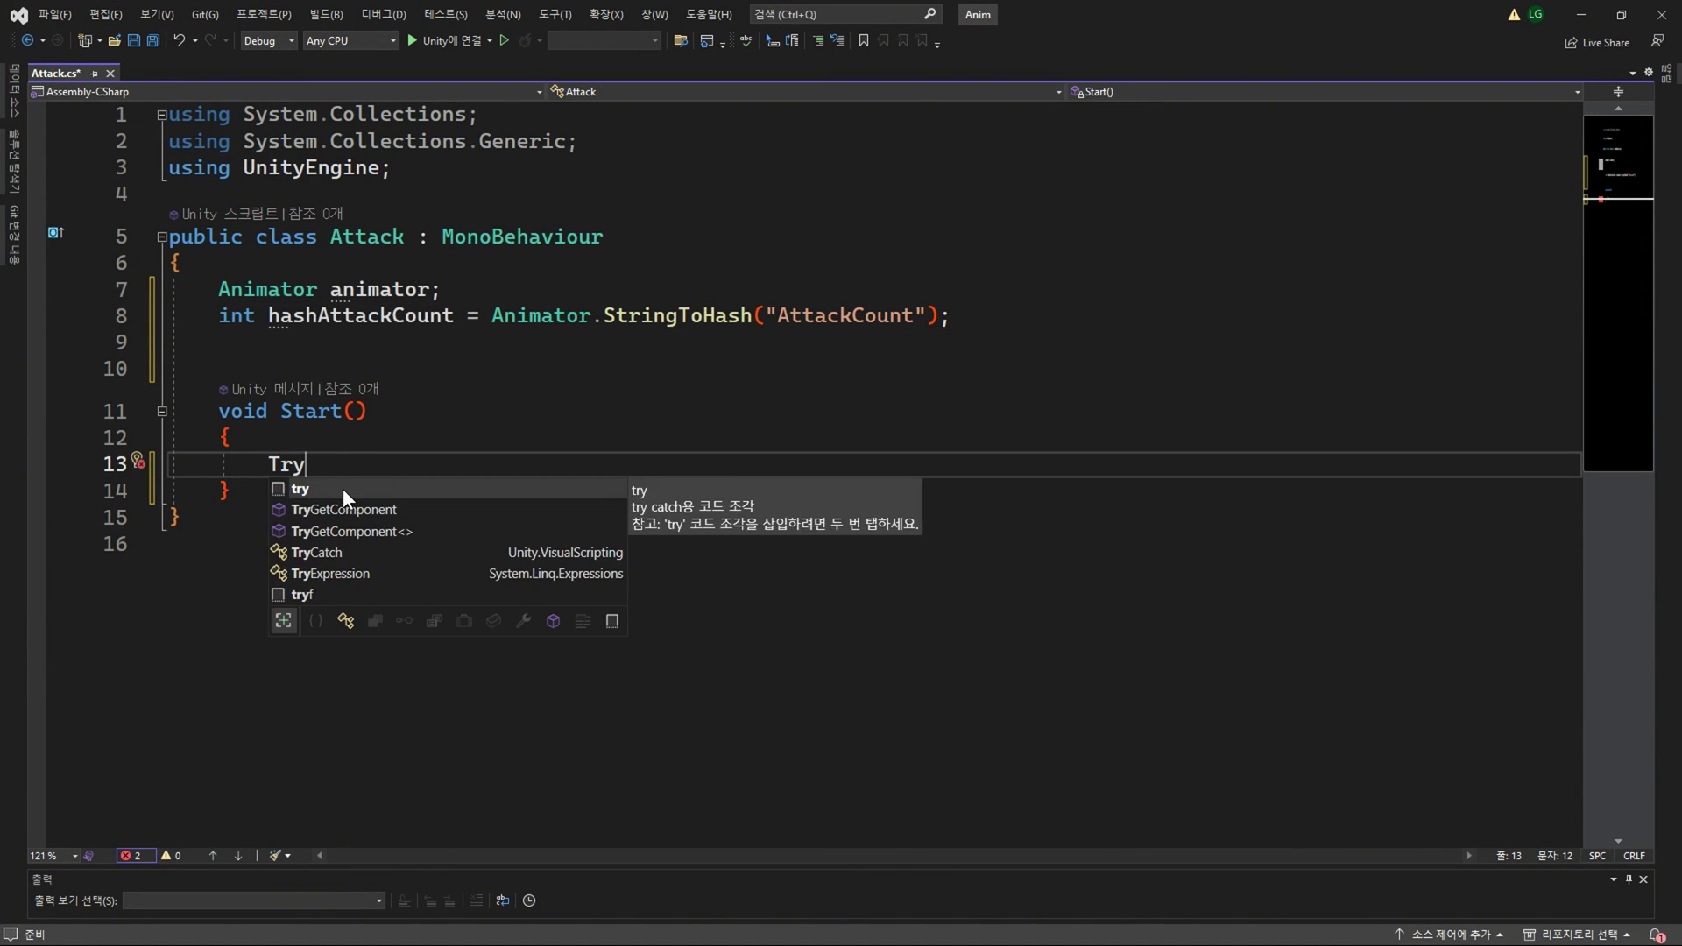
key("Escape")
type("GetComponent")
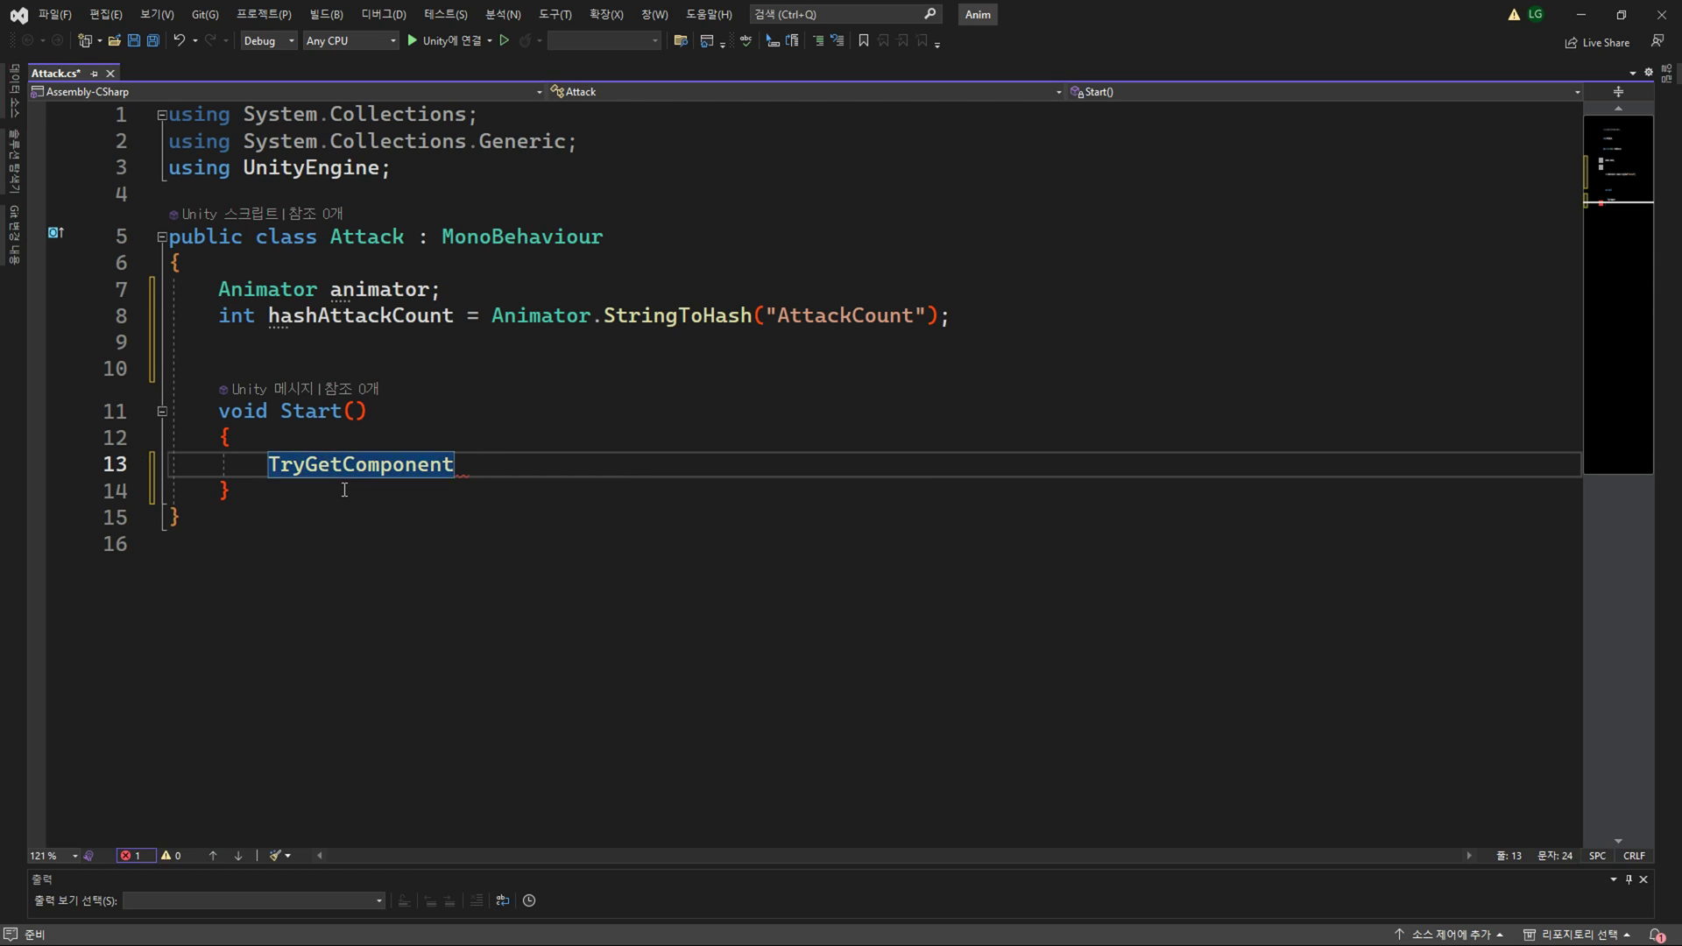
type("();")
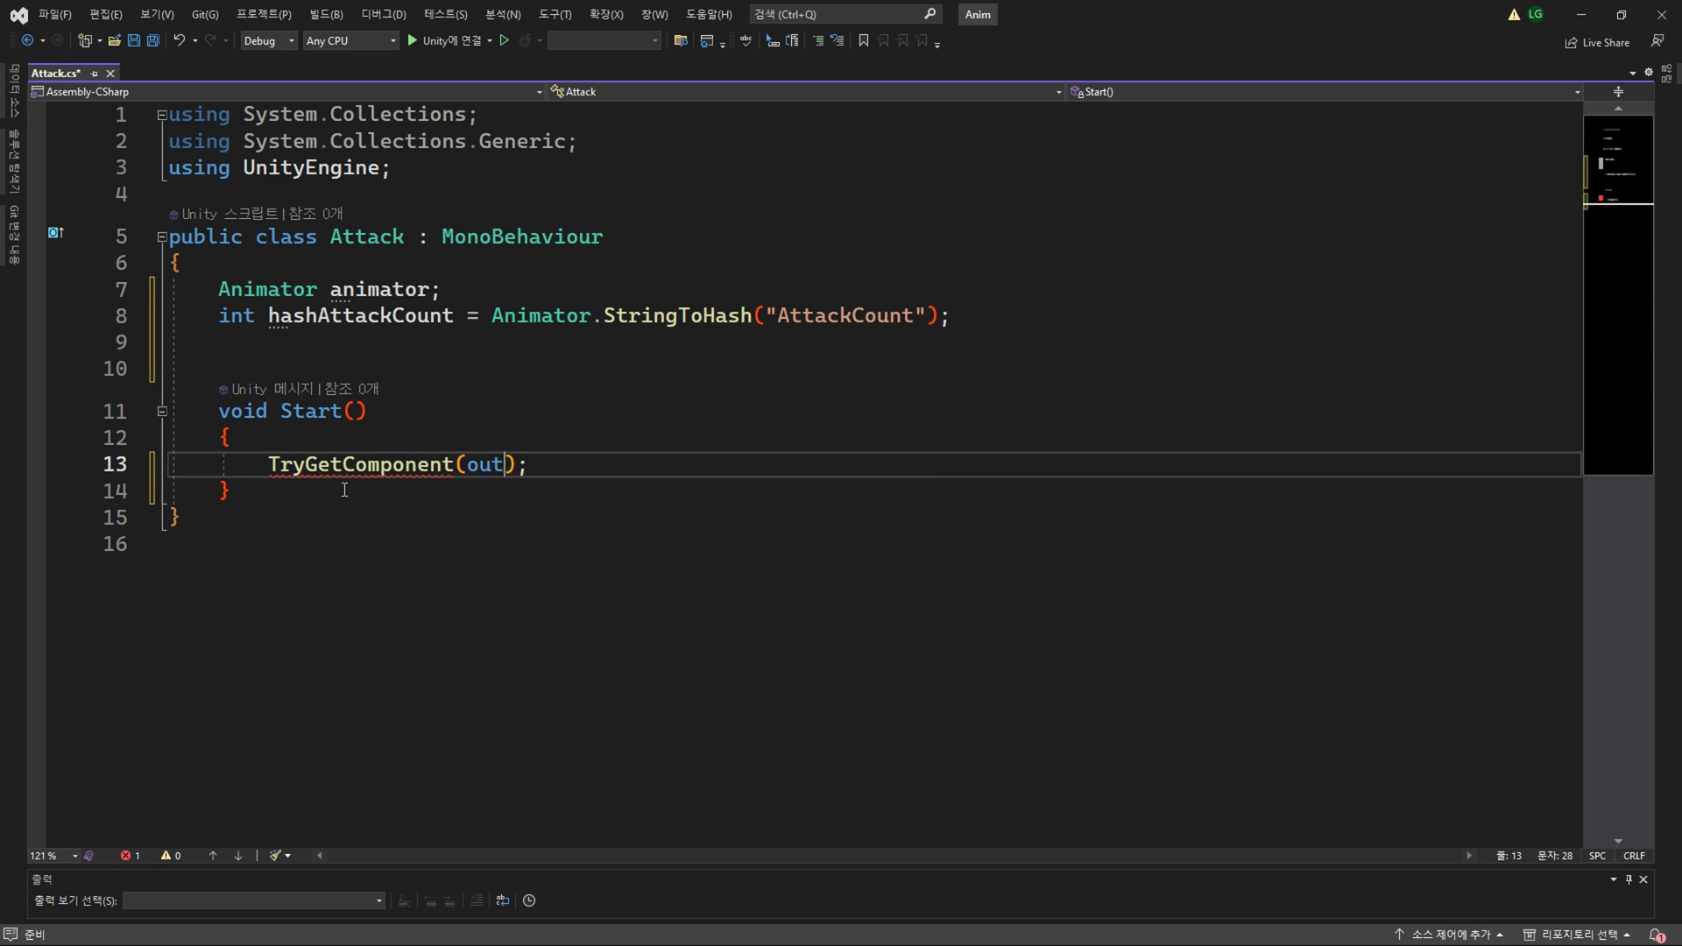
type("ani")
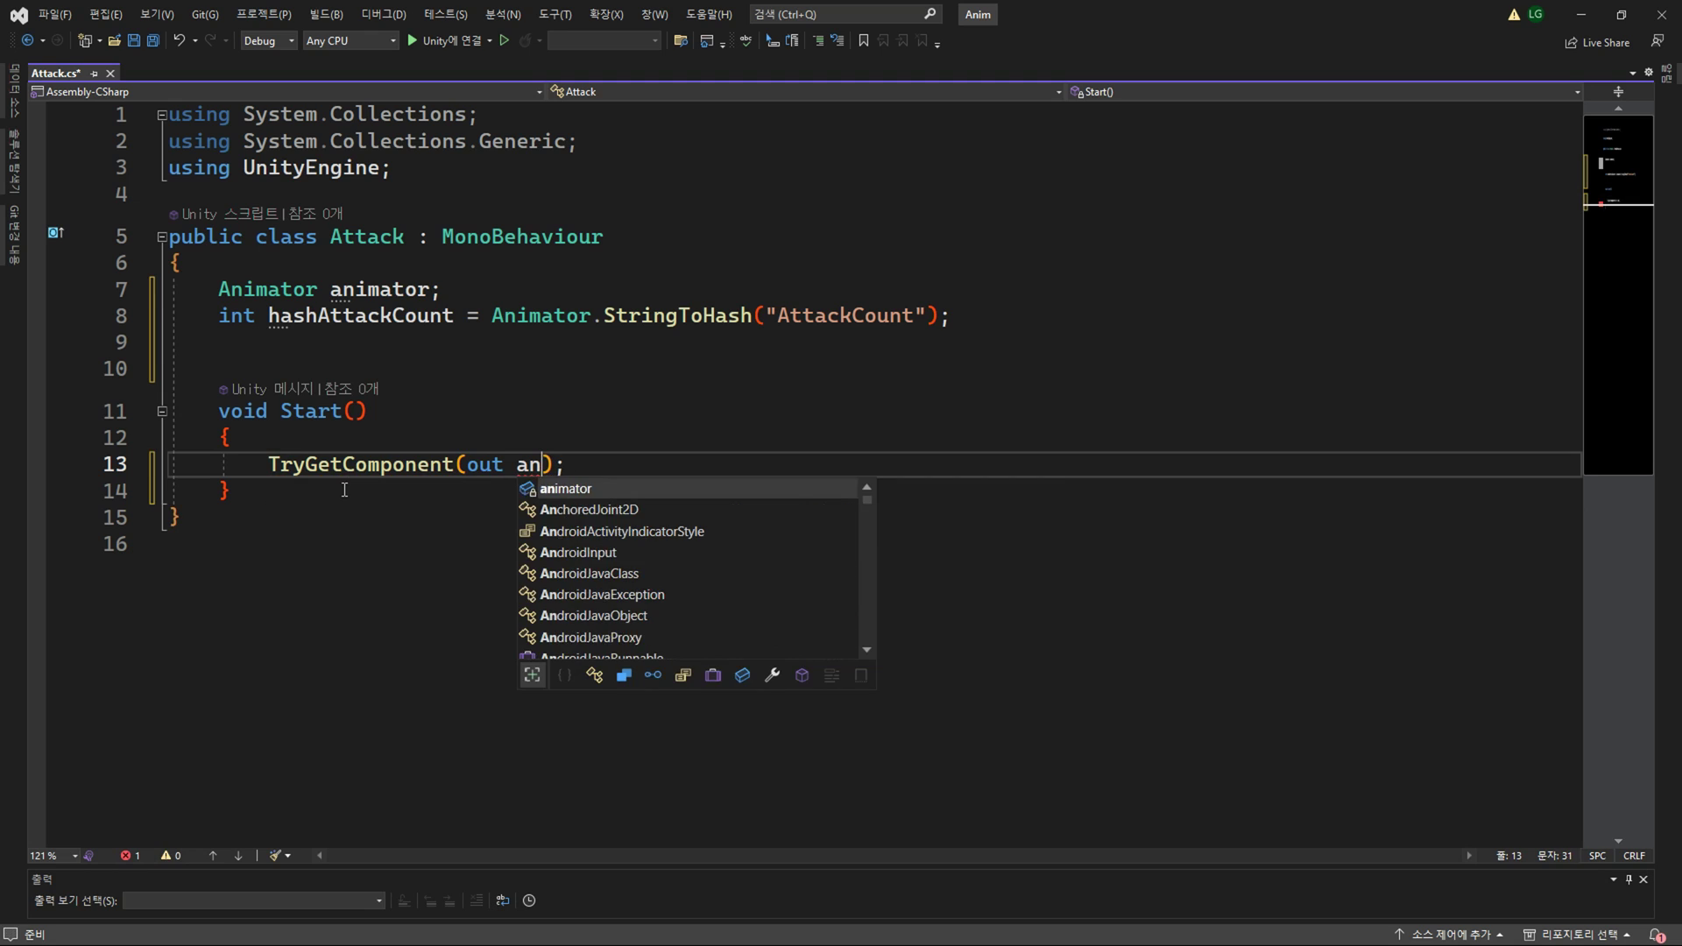
key("Tab")
key("Return")
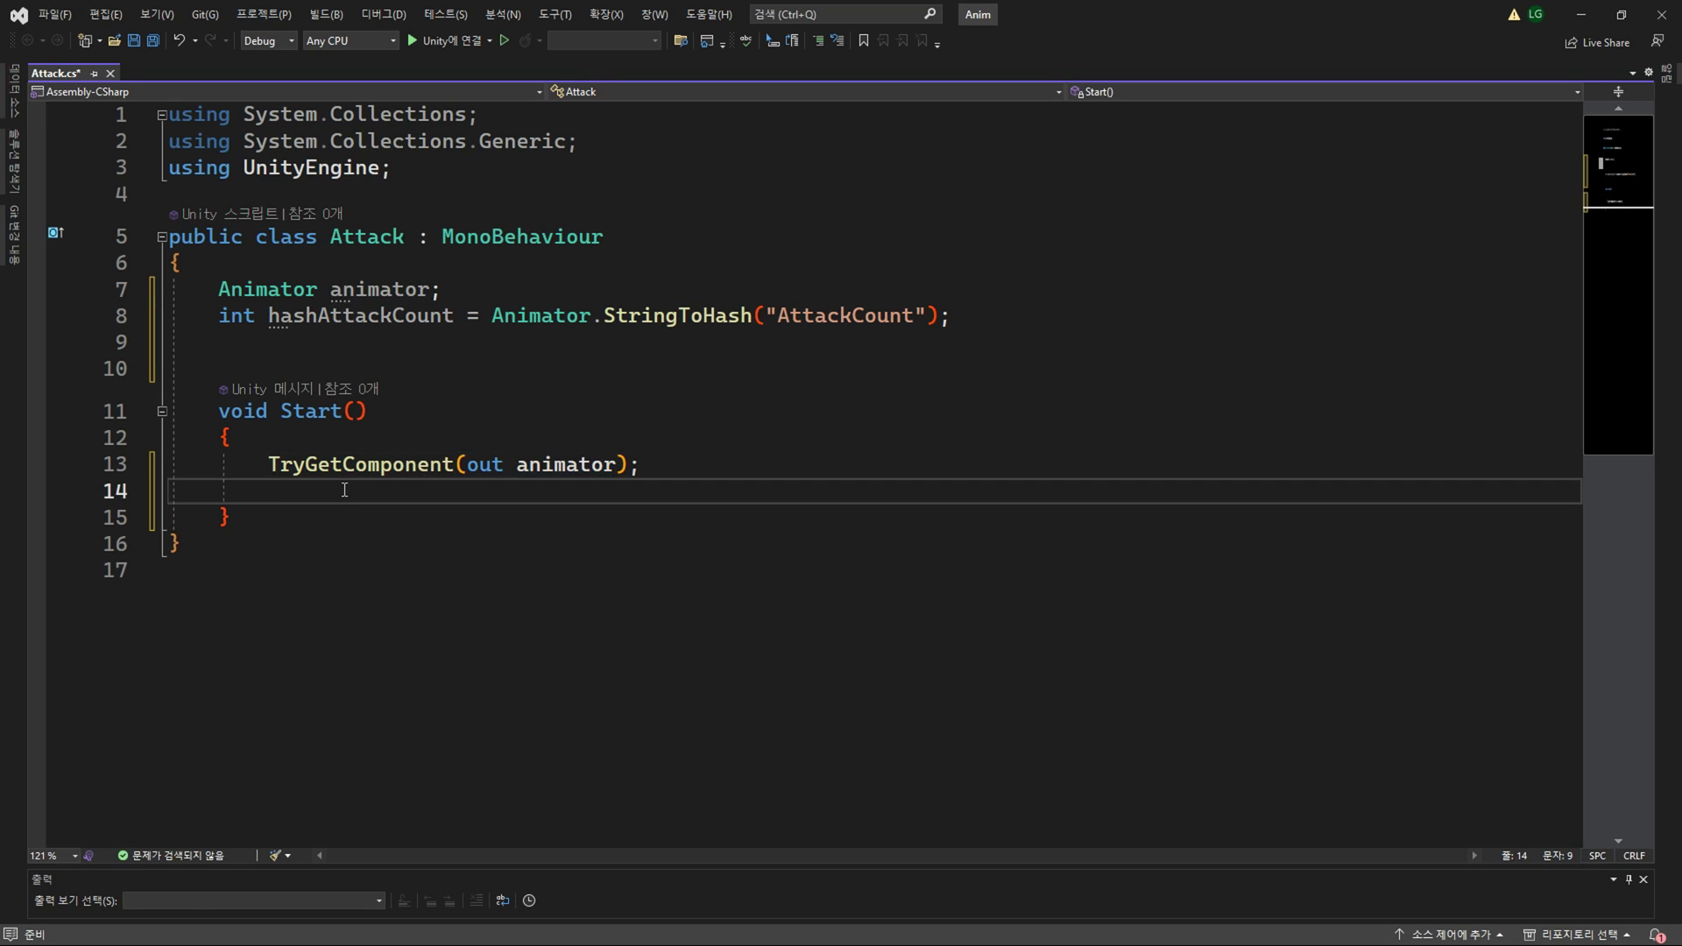
type("ani")
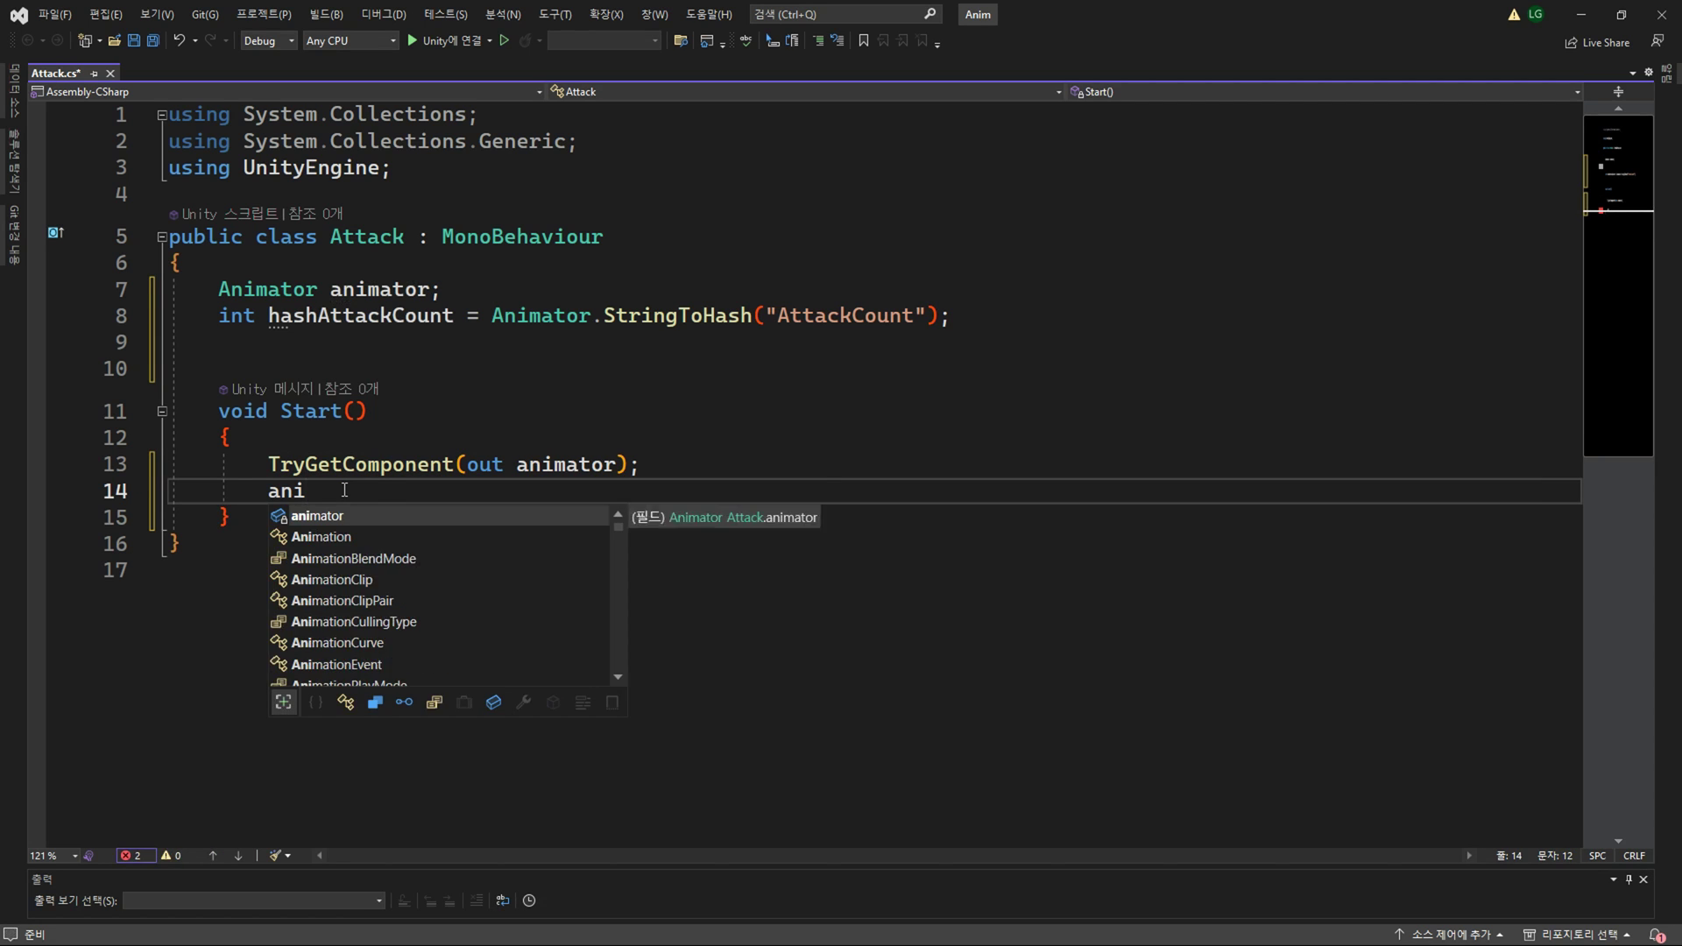
key("Tab")
type("= G")
key("Tab")
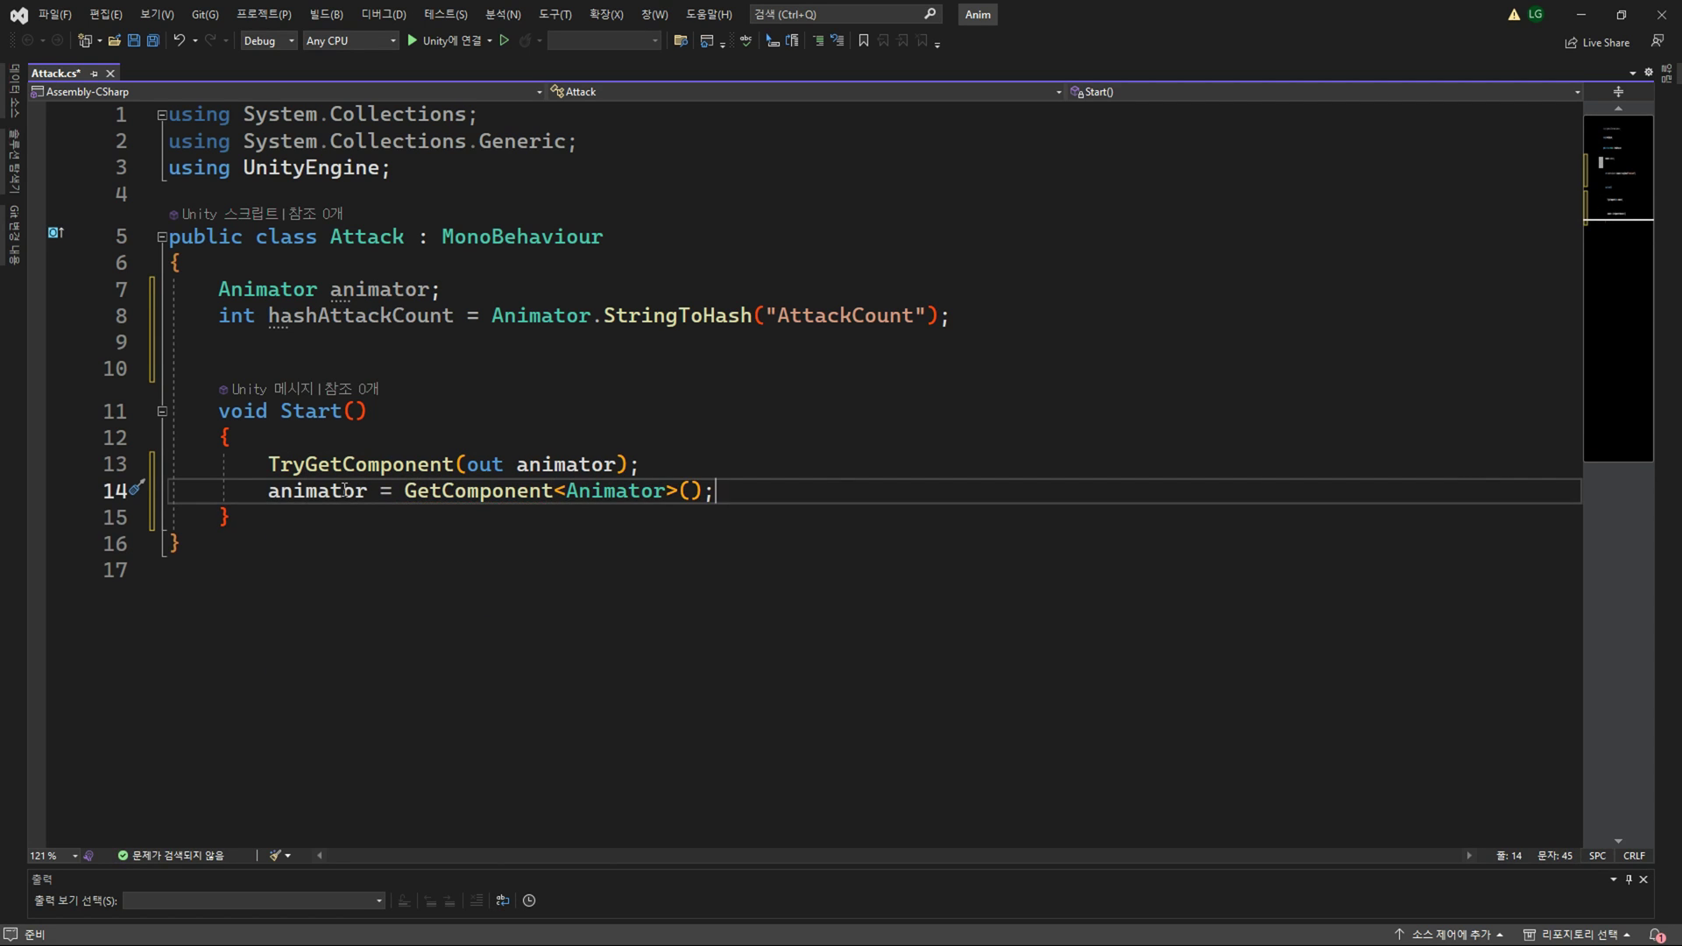
key("ctrl+k")
Add a public int AttackCount property using GetInteger/SetInteger on the animator, and save Attack.cs.
key("ctrl+c")
key("Down")
key("Return")
key("Return")
type("public ")
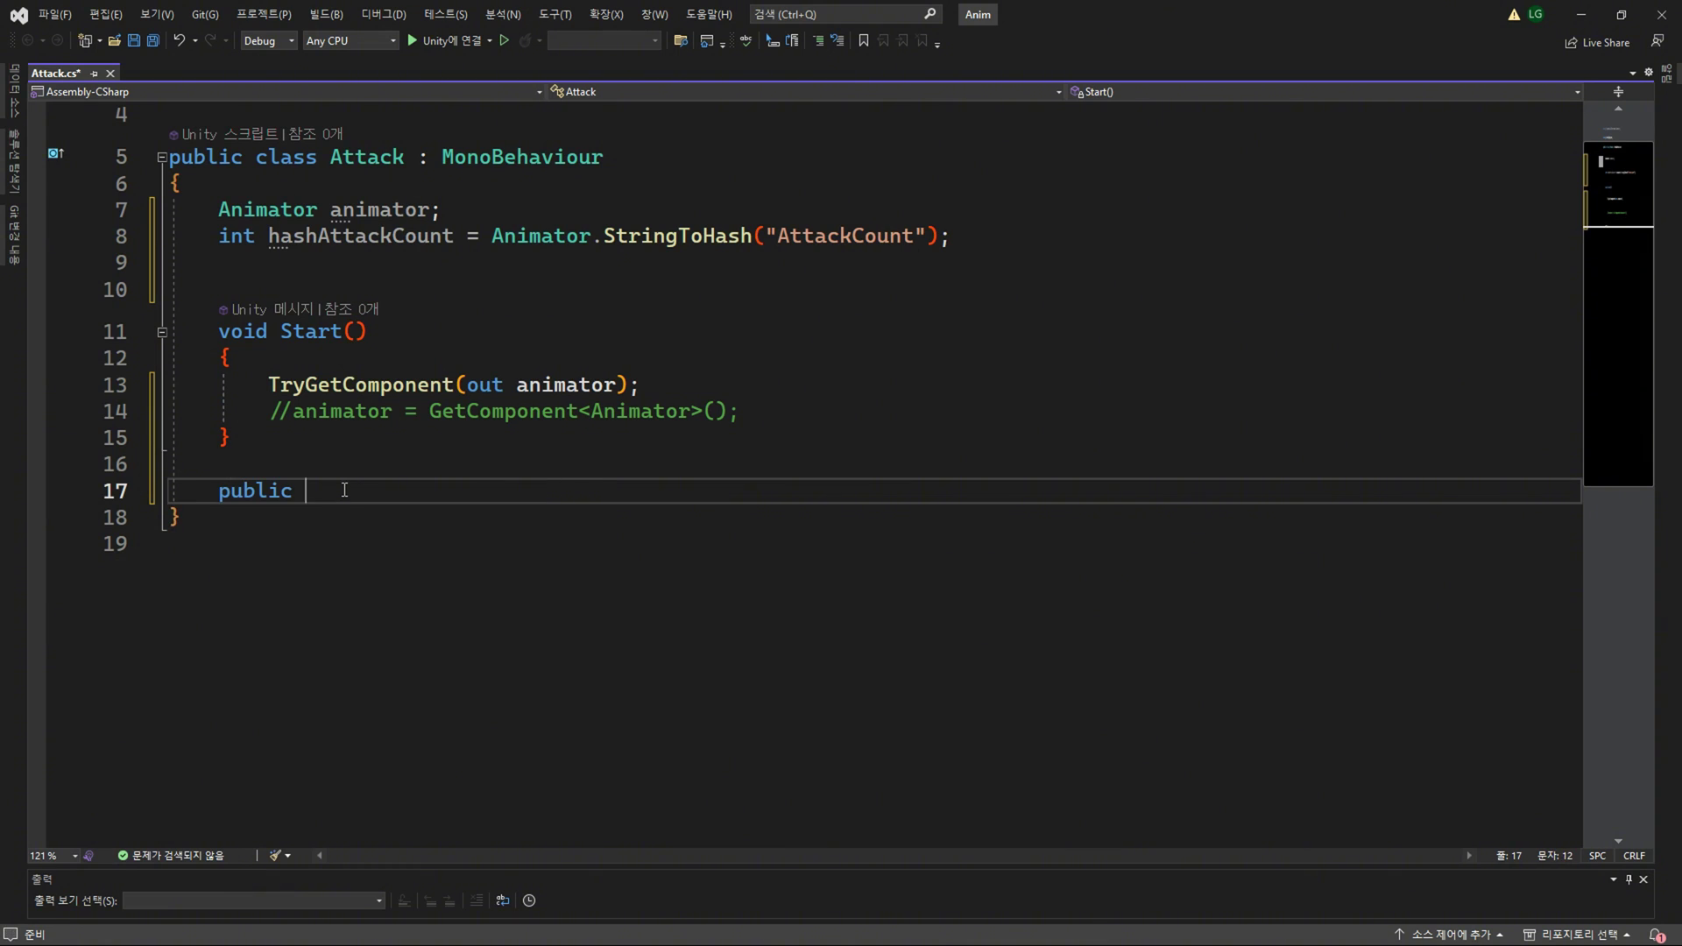
type("int Attack")
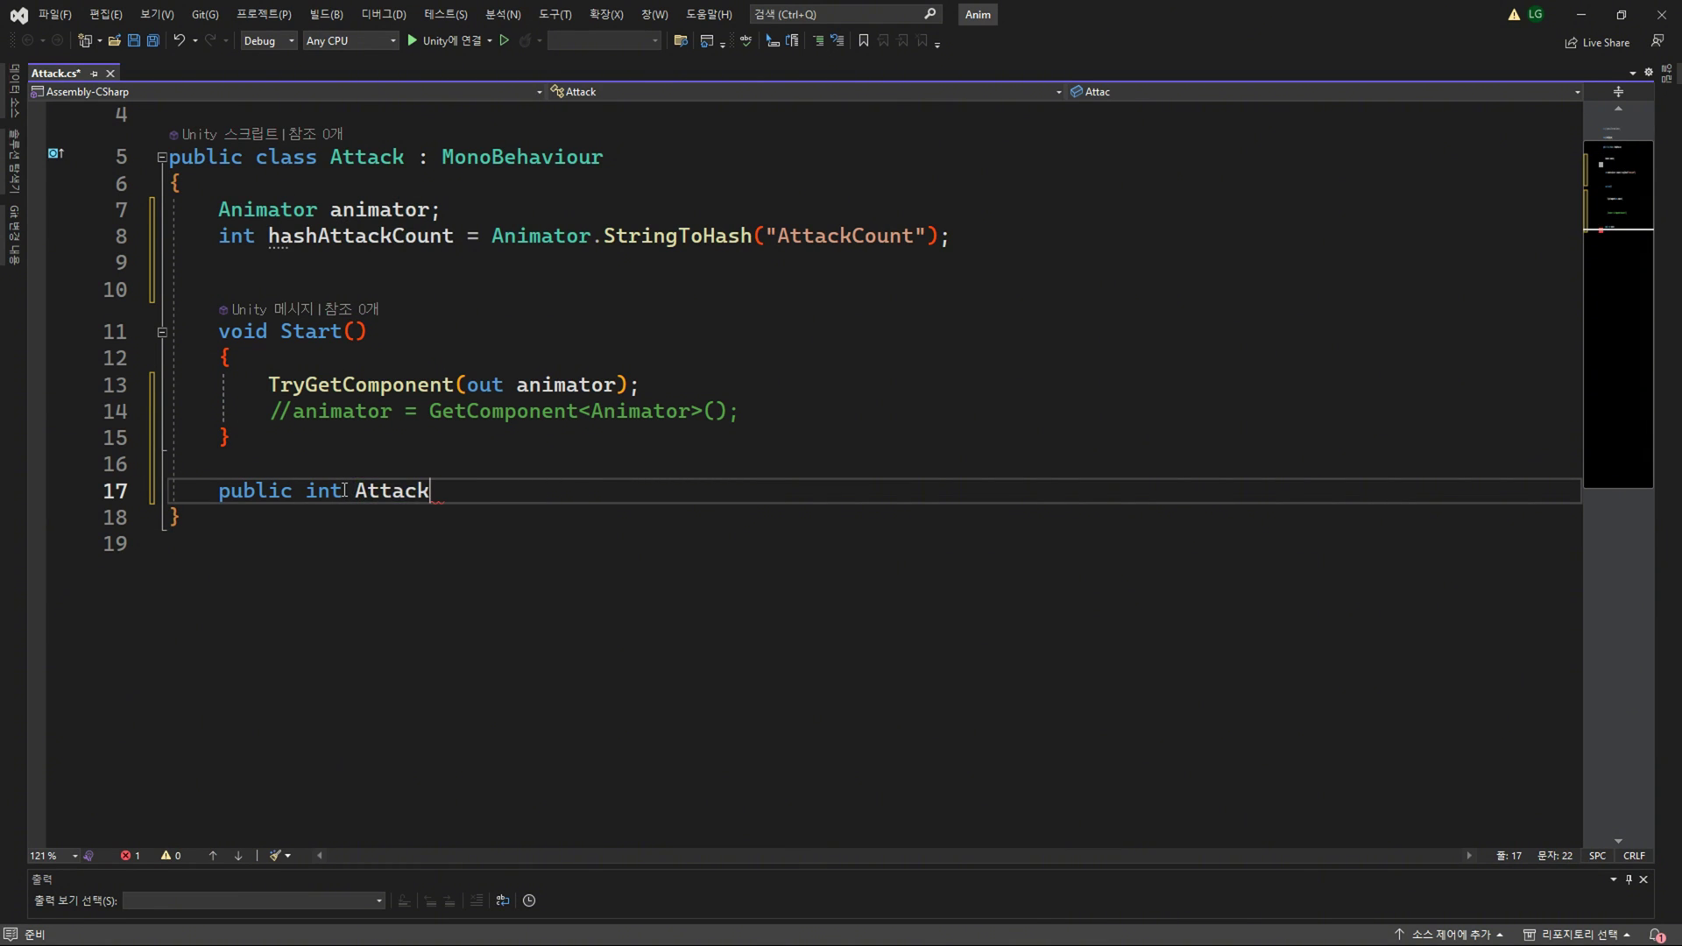
type("Count")
key("Return")
type("{")
key("Return")
type("g")
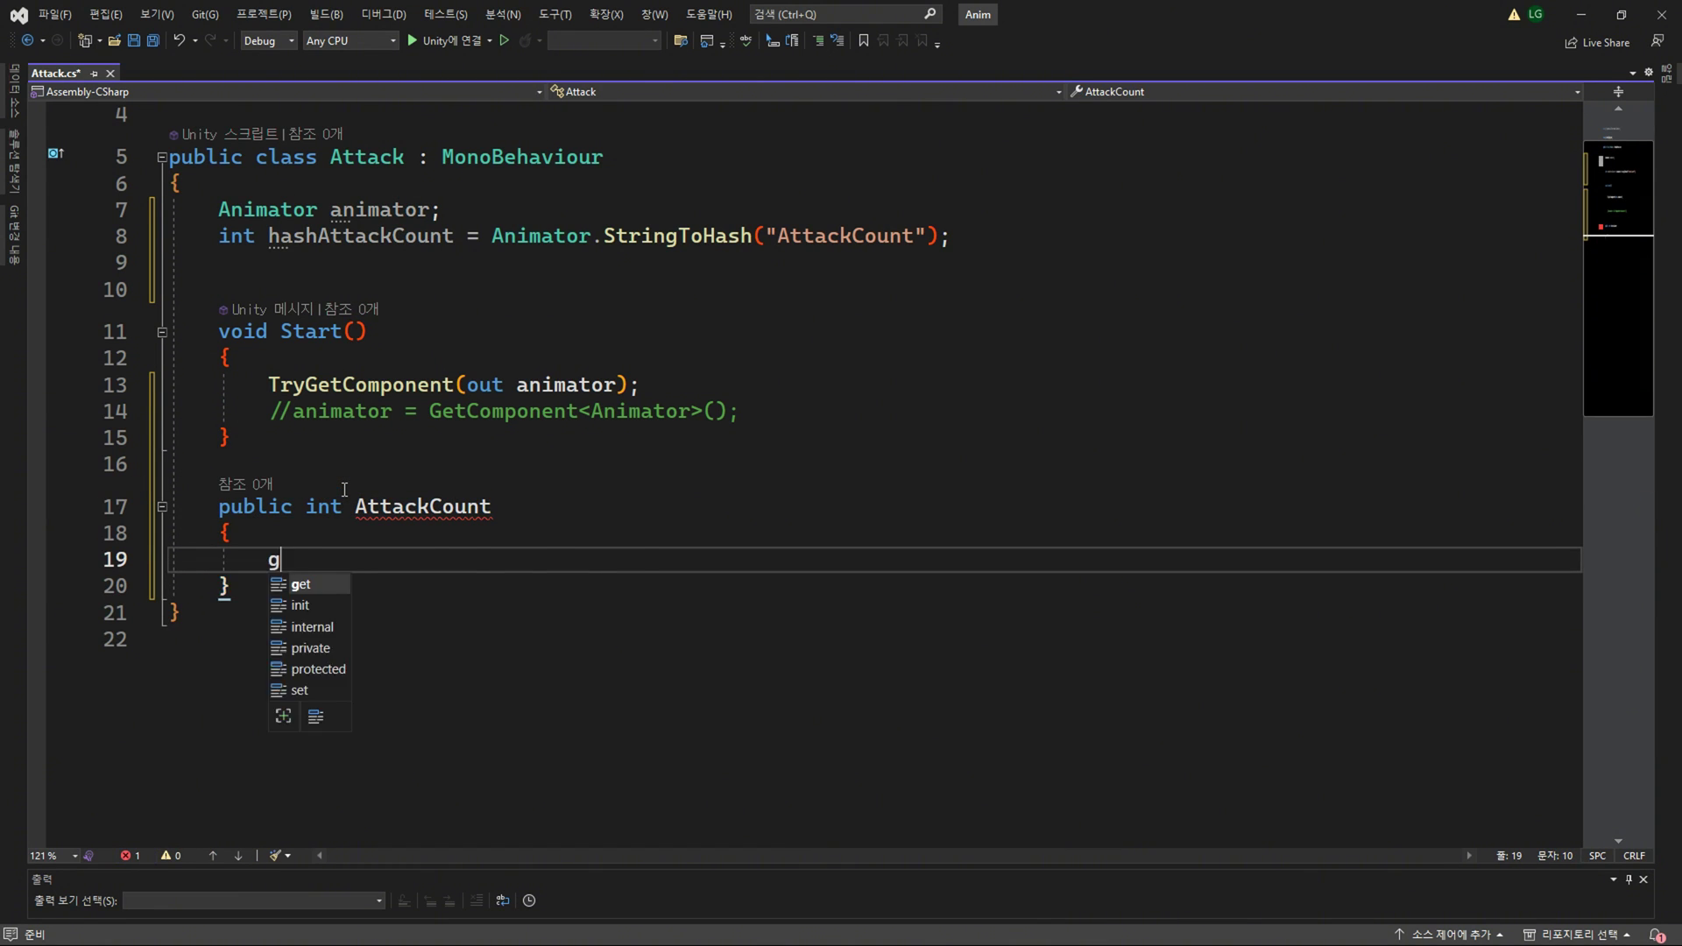
type("et => ")
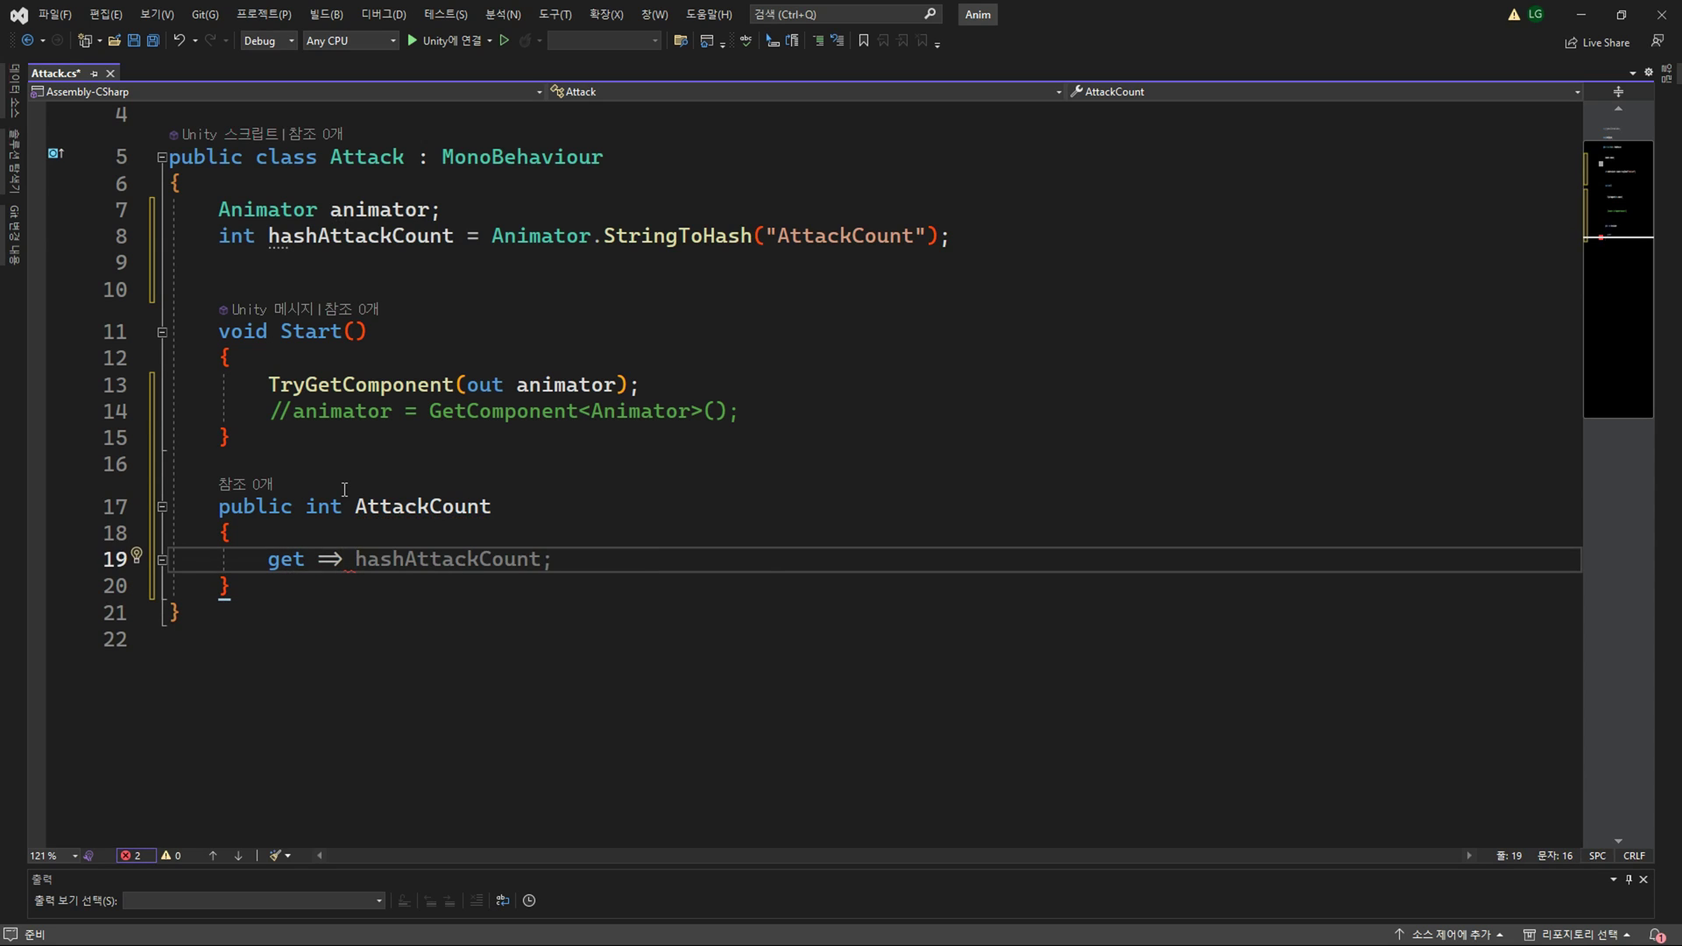
type("animator.get")
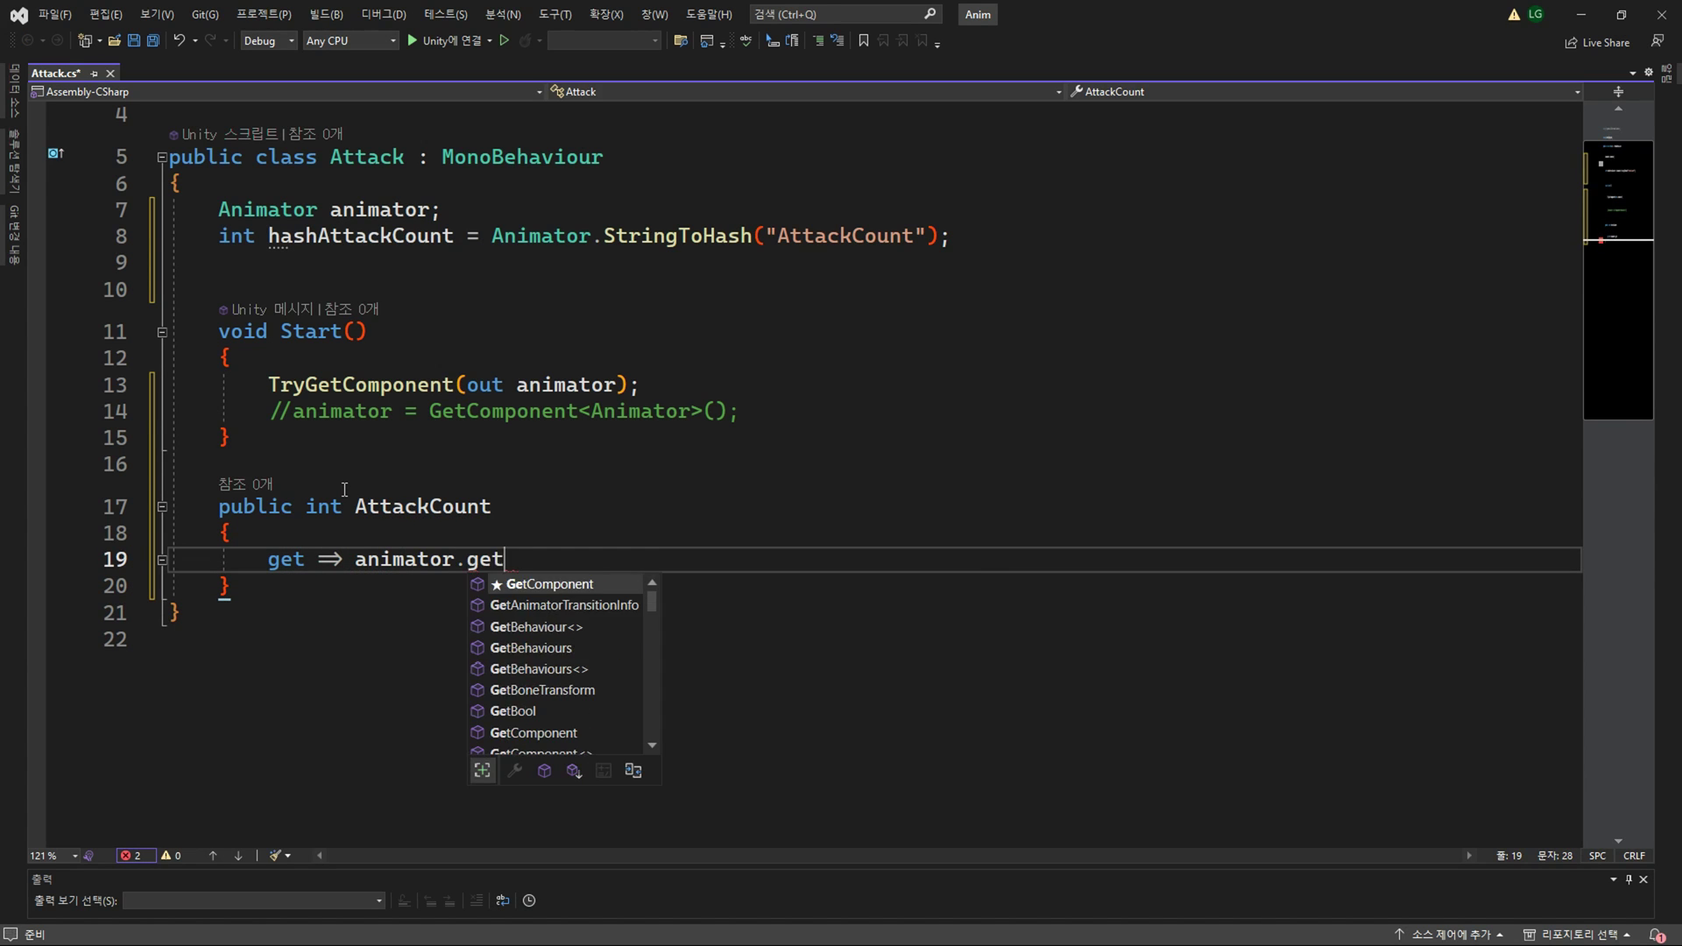
type("in")
key("Tab")
key("Tab")
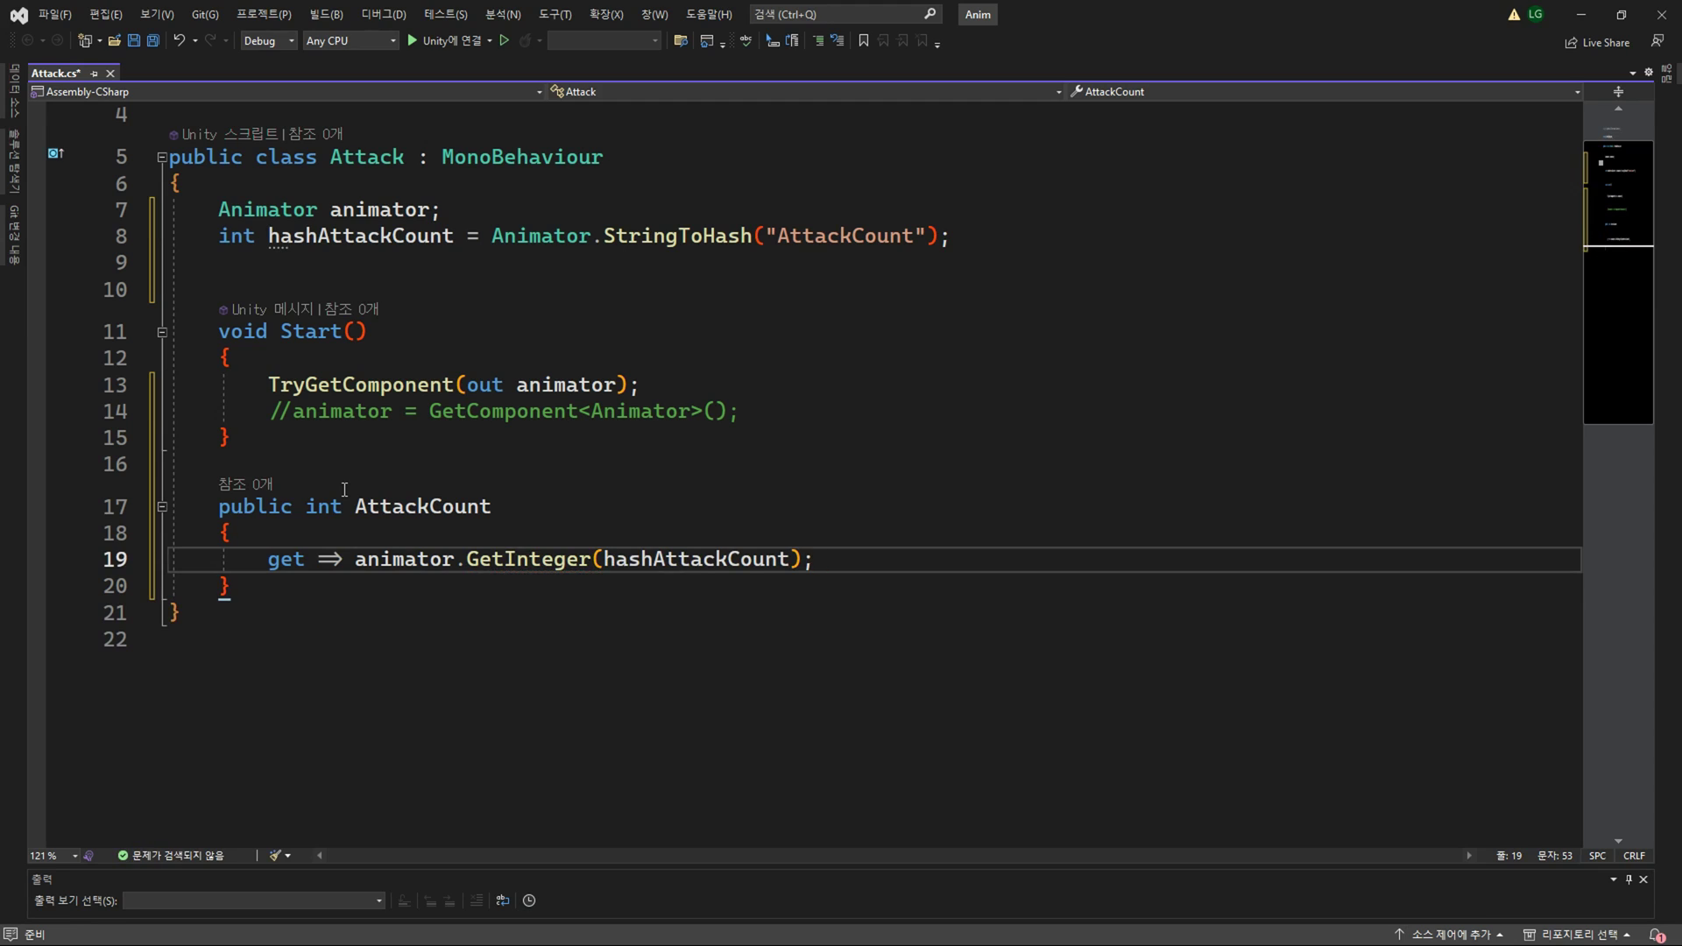
key("Return")
type("set")
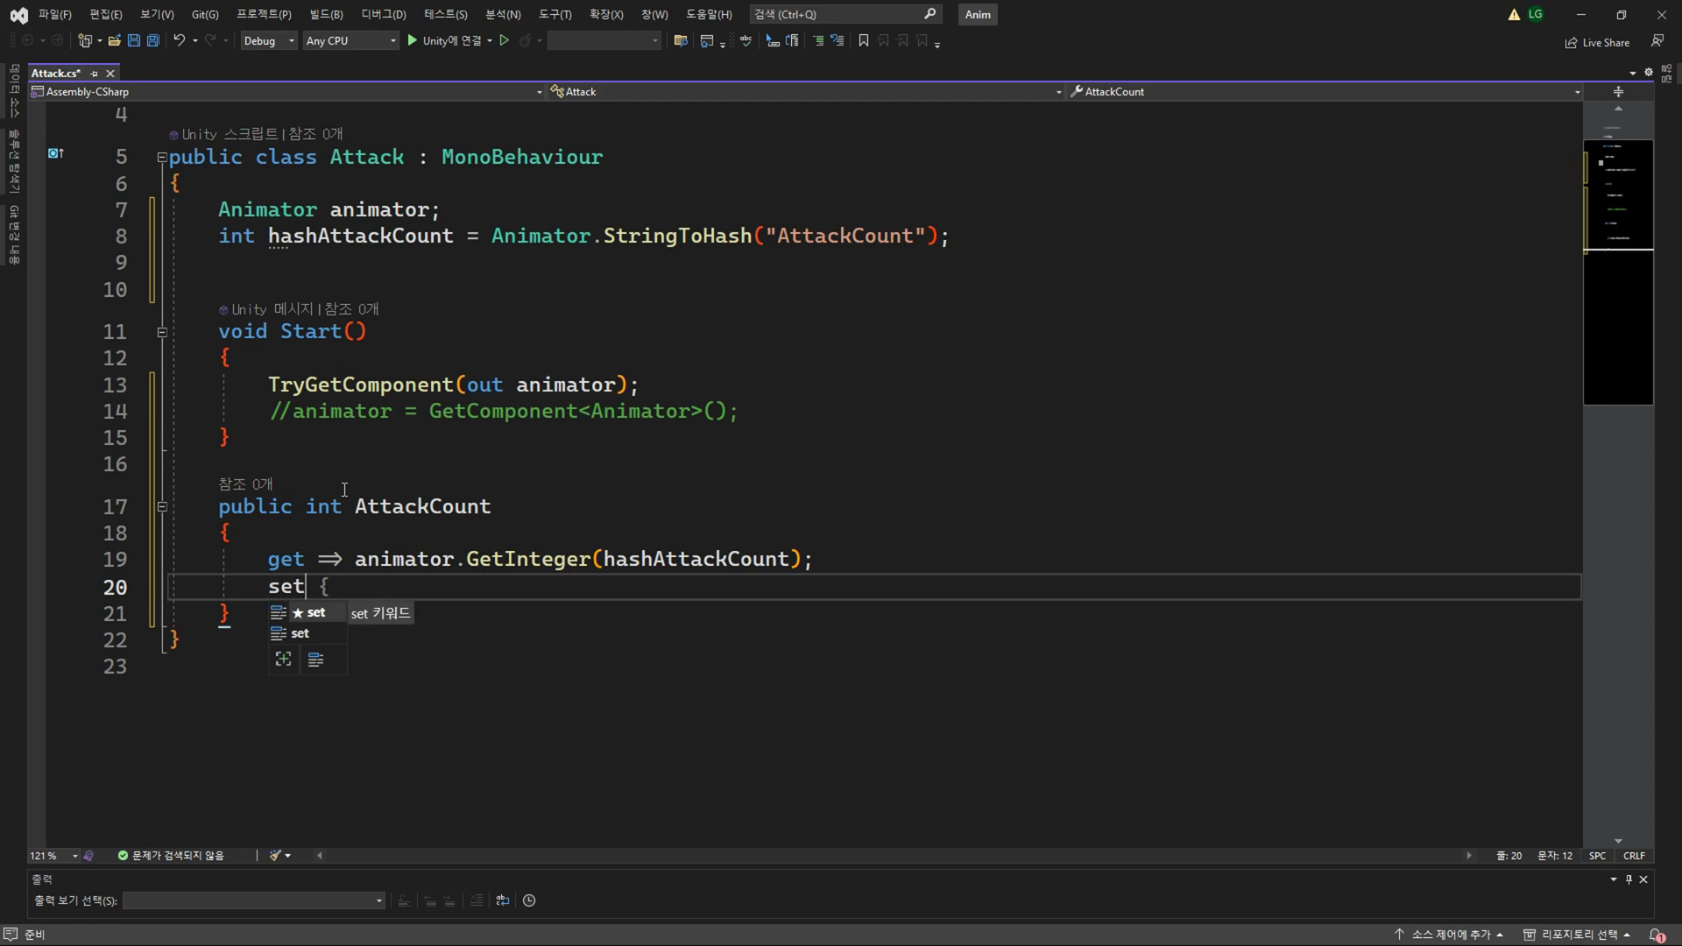
type(" =>")
key("Tab")
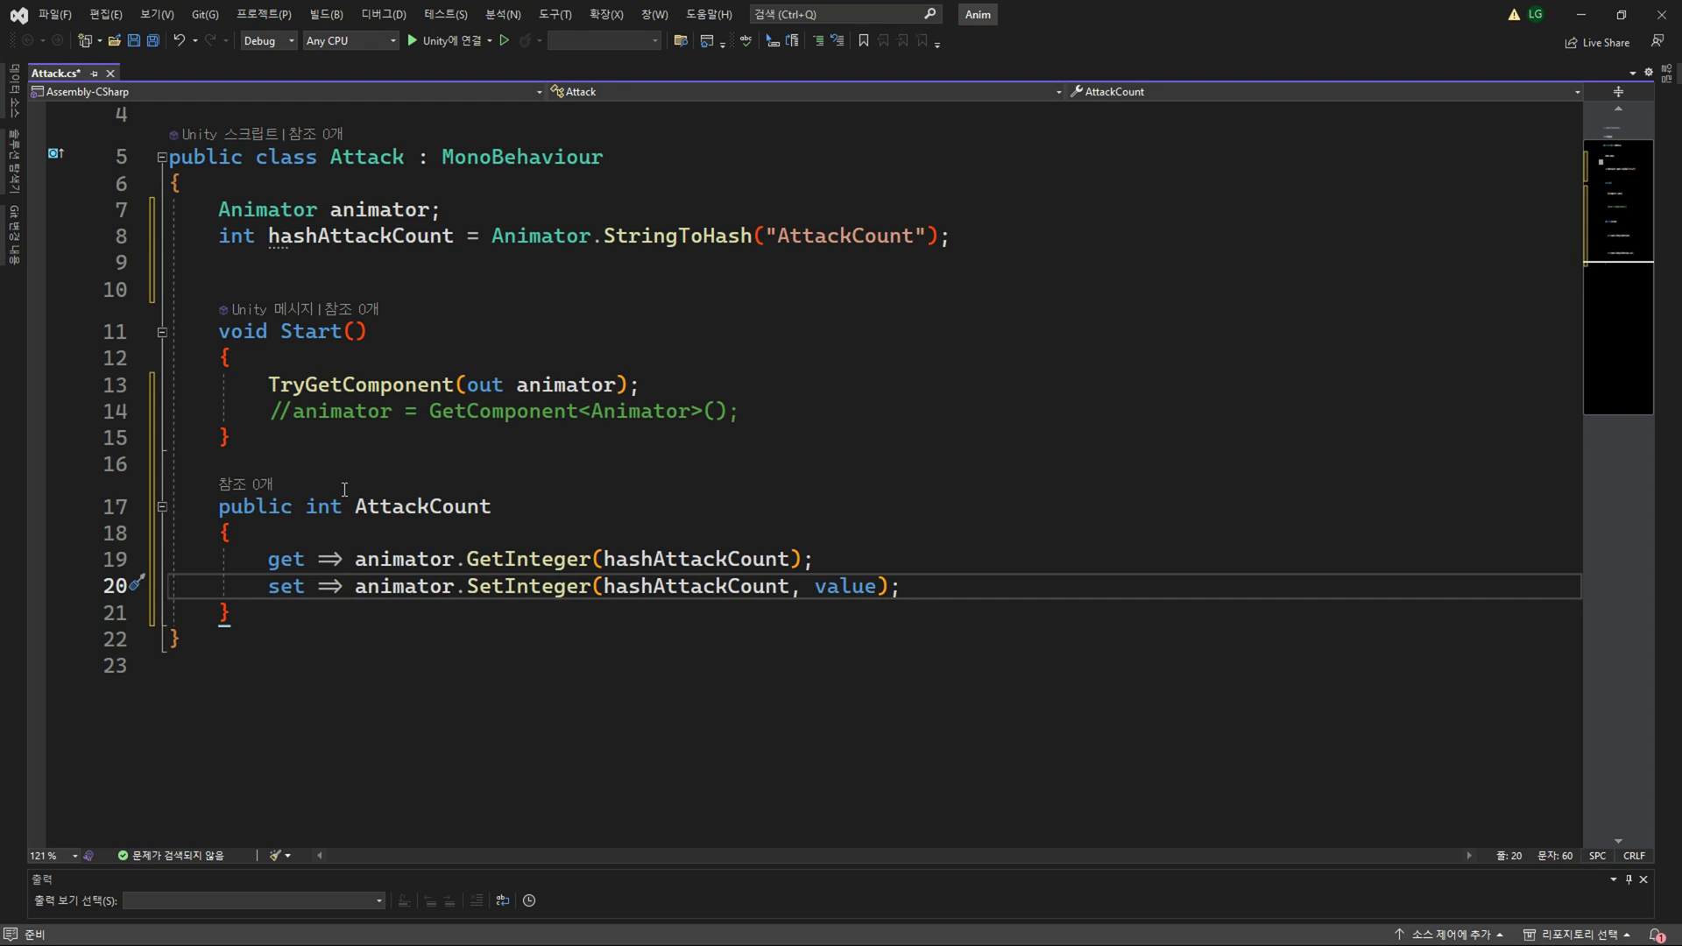
key("ctrl+s")
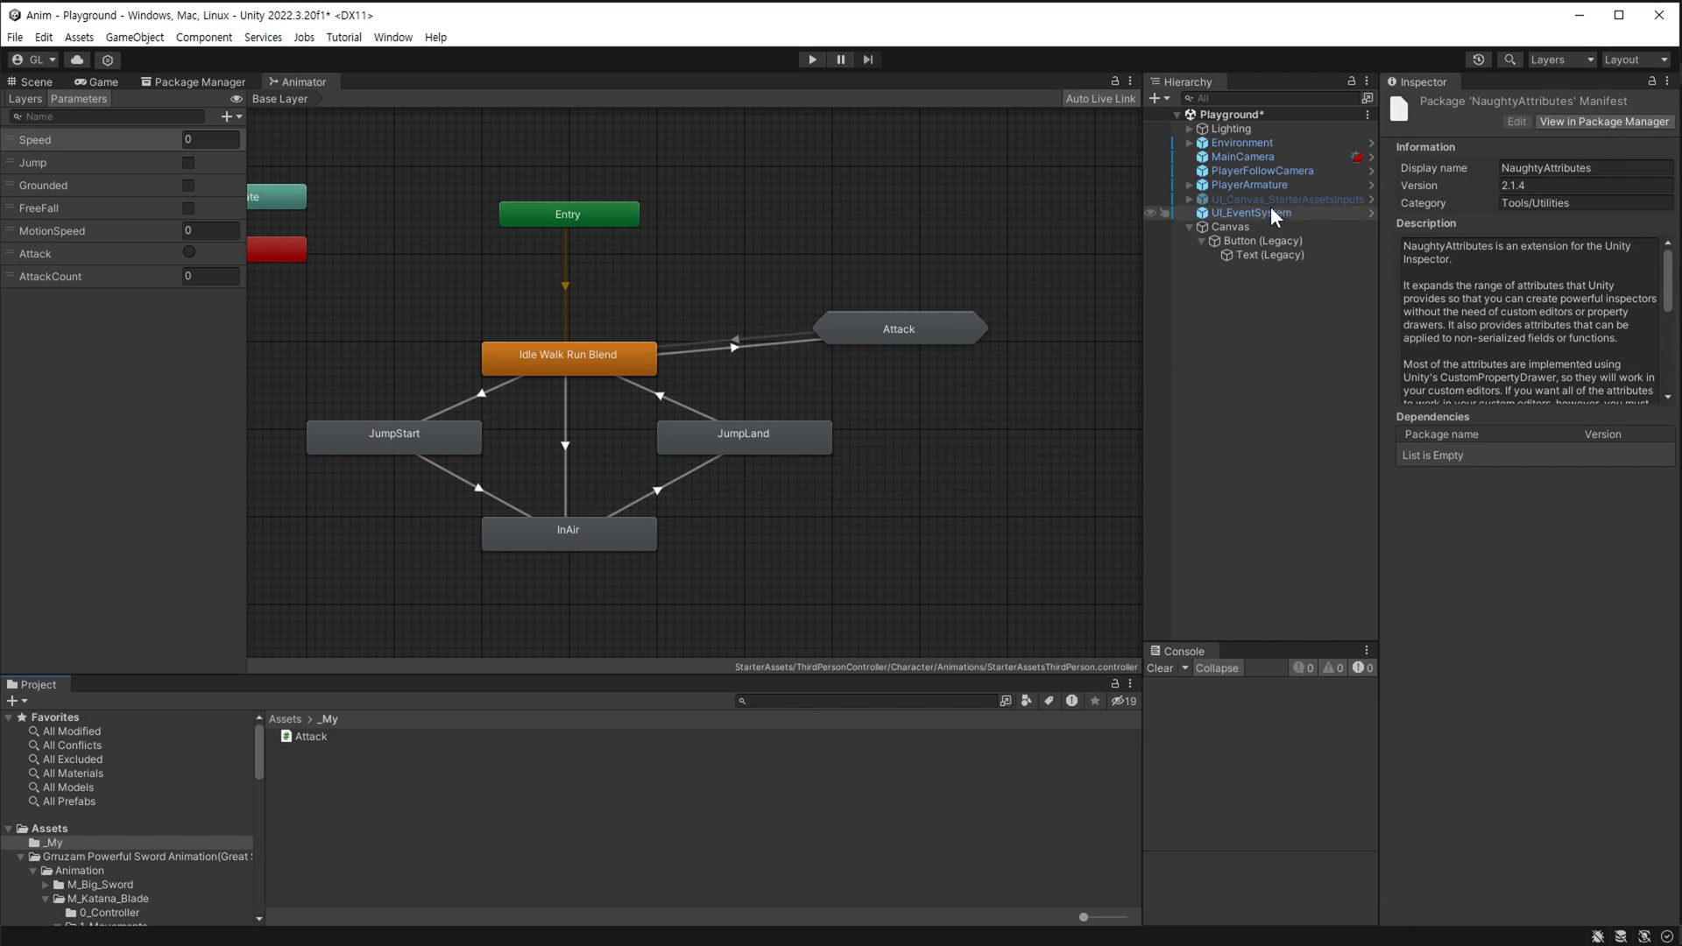
Attach the Attack script to PlayerArmature and make the button's second On Click action set Attack.AttackCount.
left_click(1246, 185)
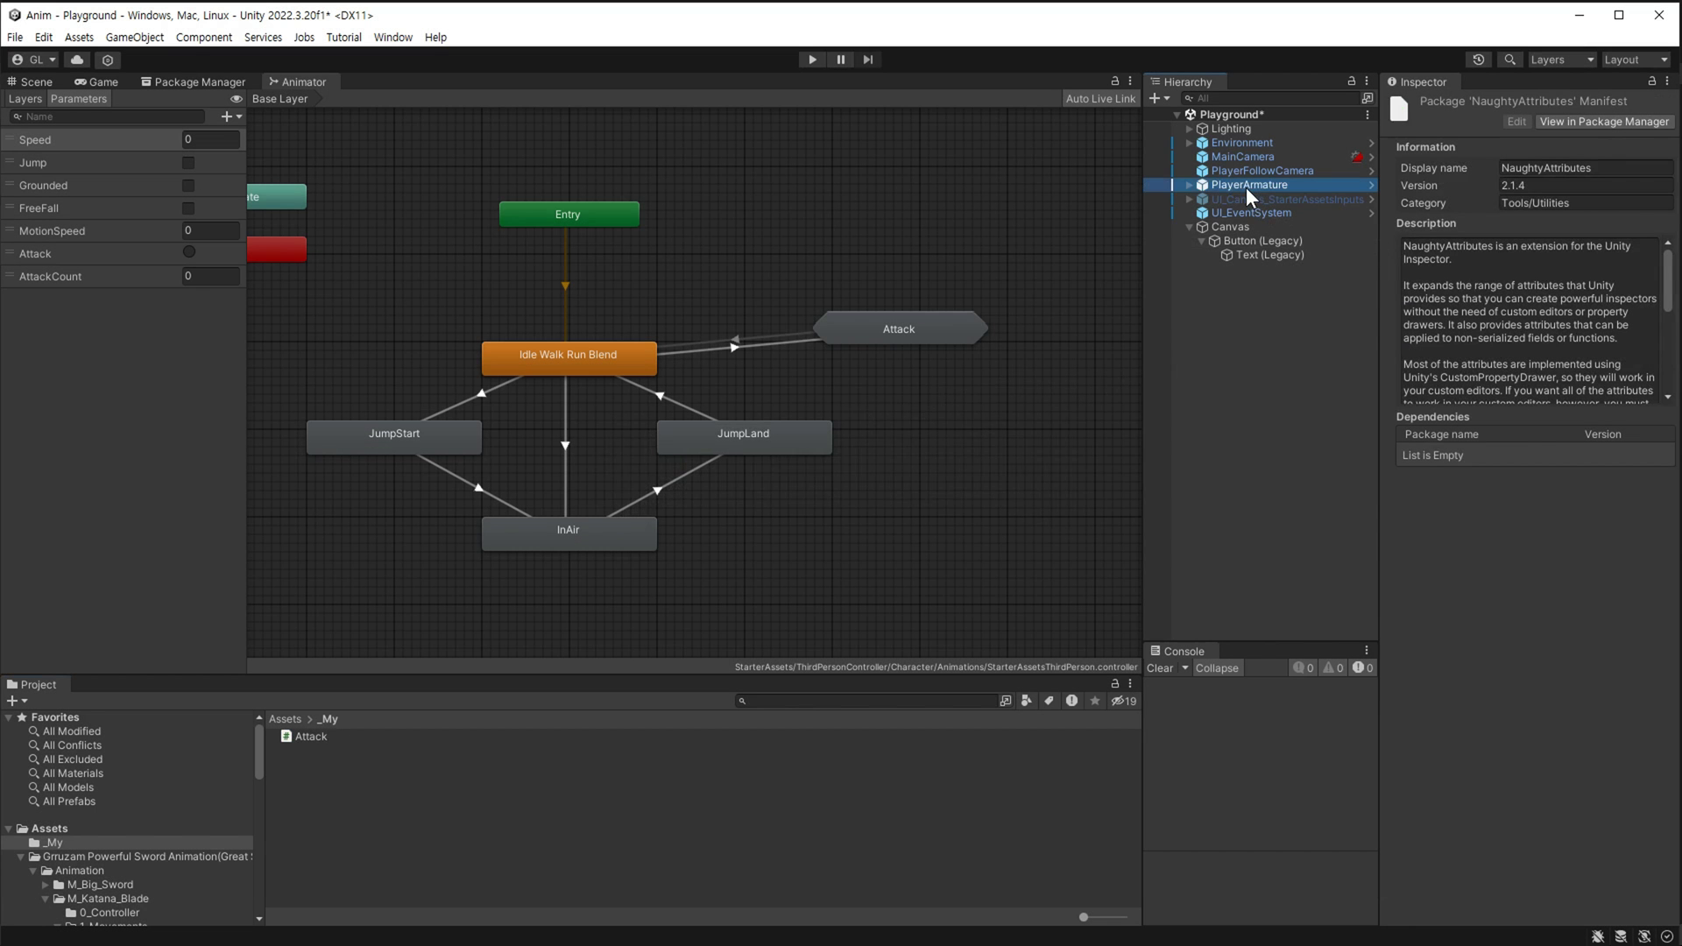
left_click_drag(318, 741, 1472, 653)
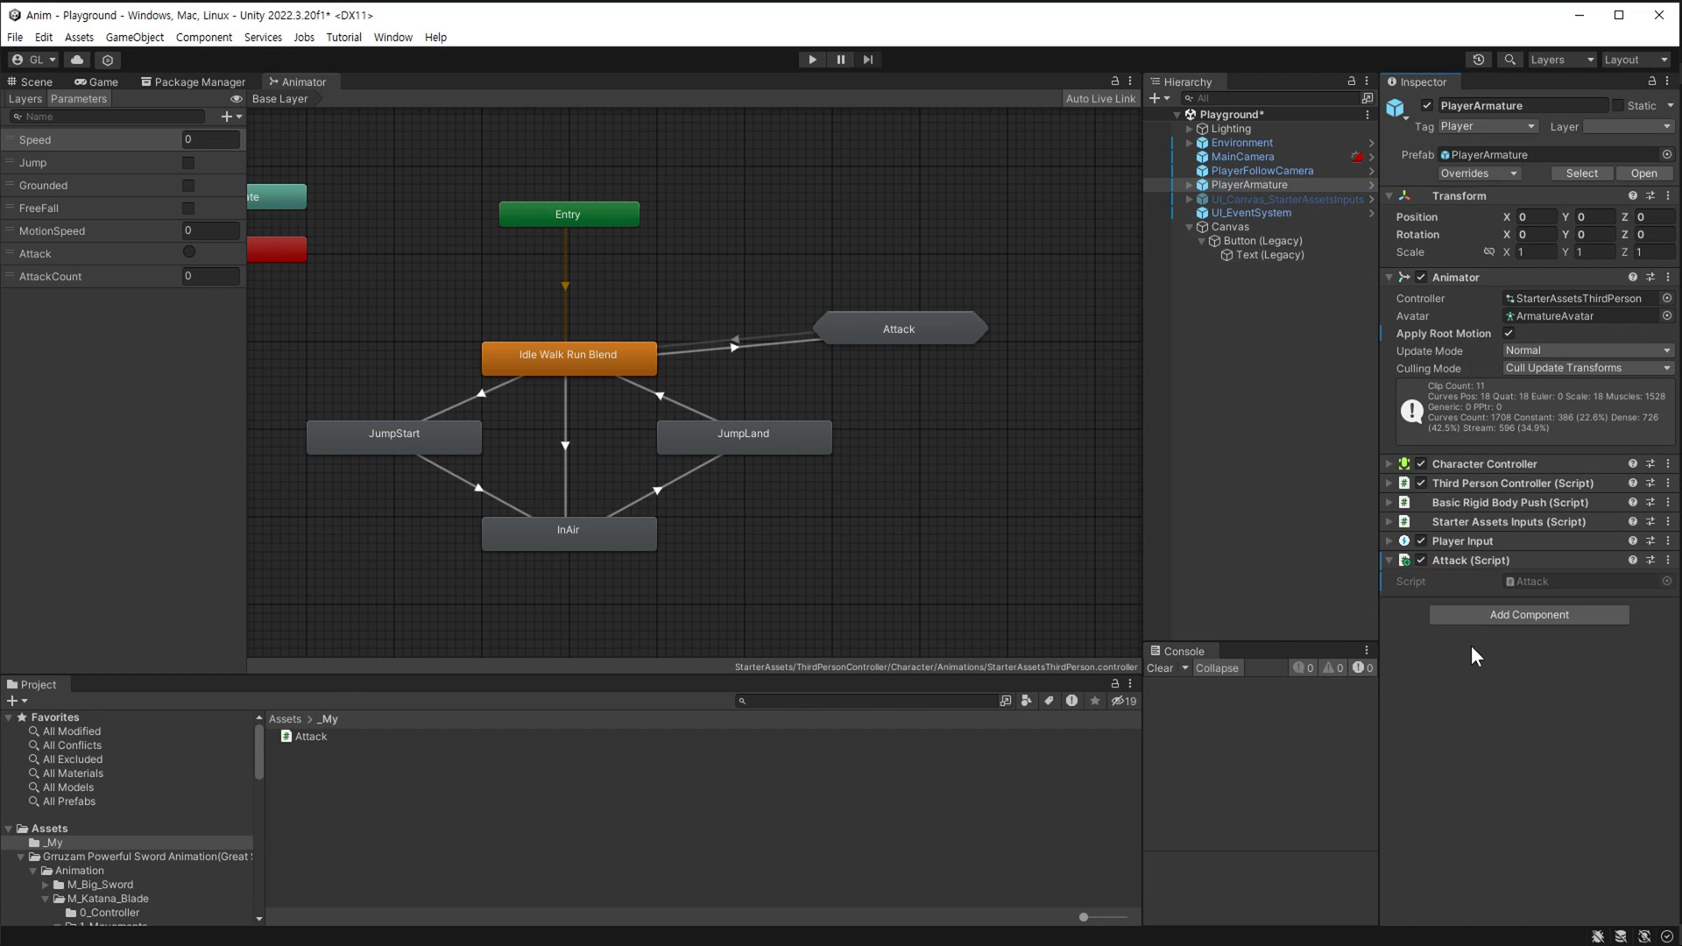
left_click(1262, 241)
scroll(1374, 321, "down", 2)
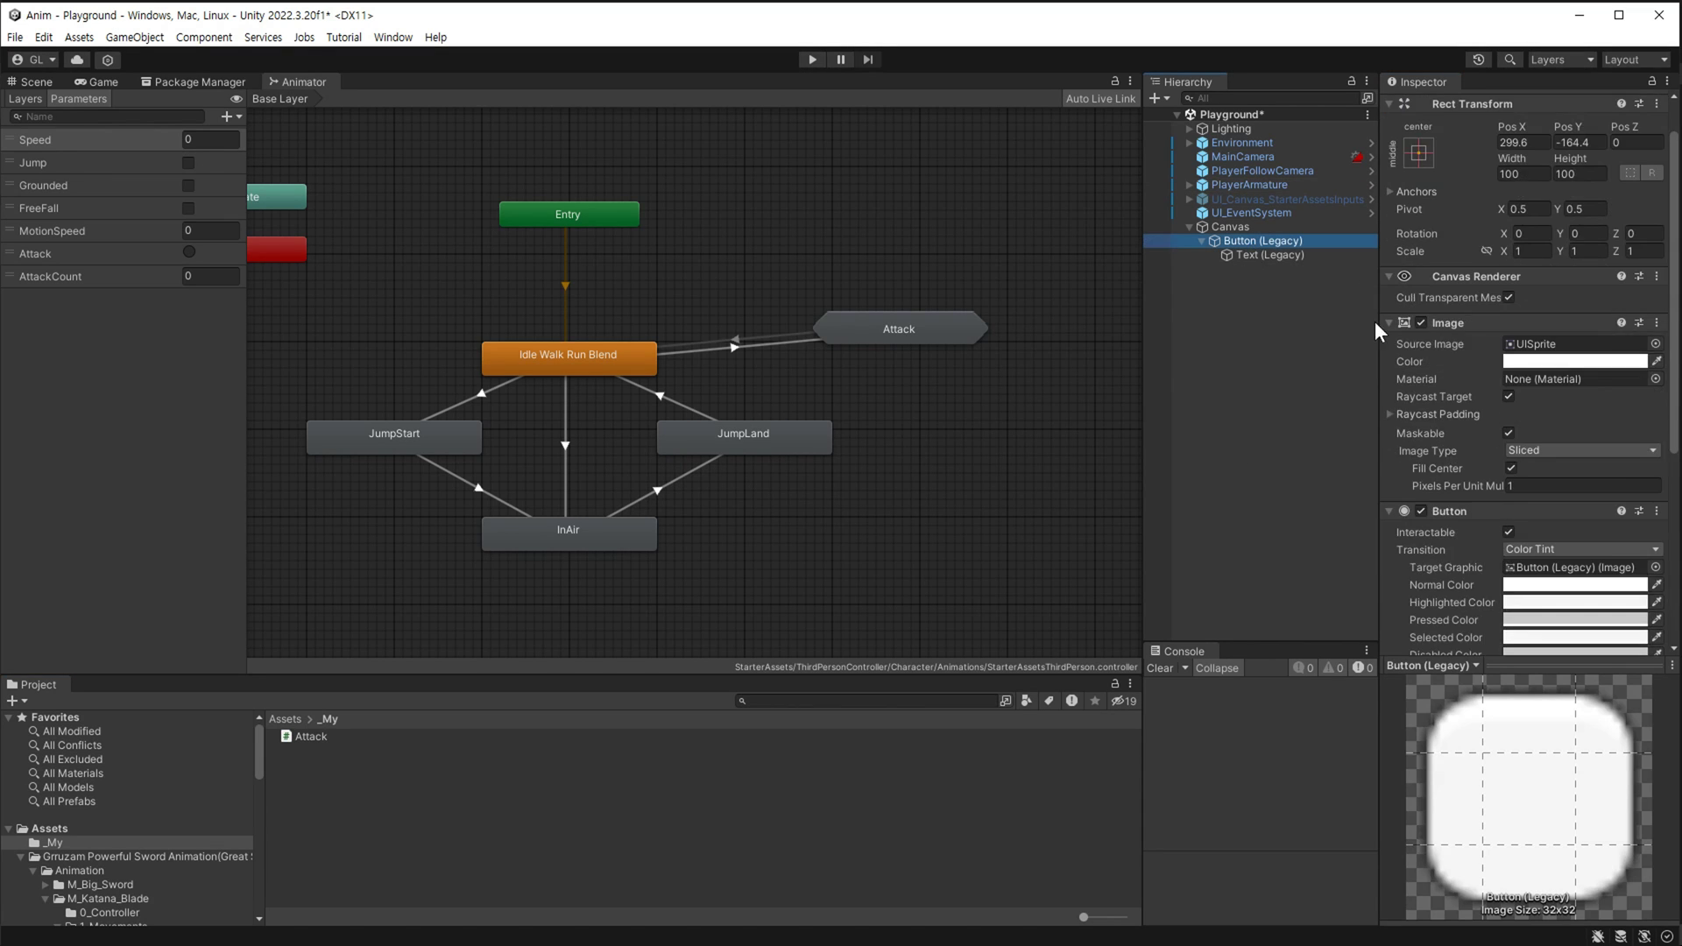
scroll(1432, 350, "down", 3)
left_click_drag(1252, 185, 1454, 517)
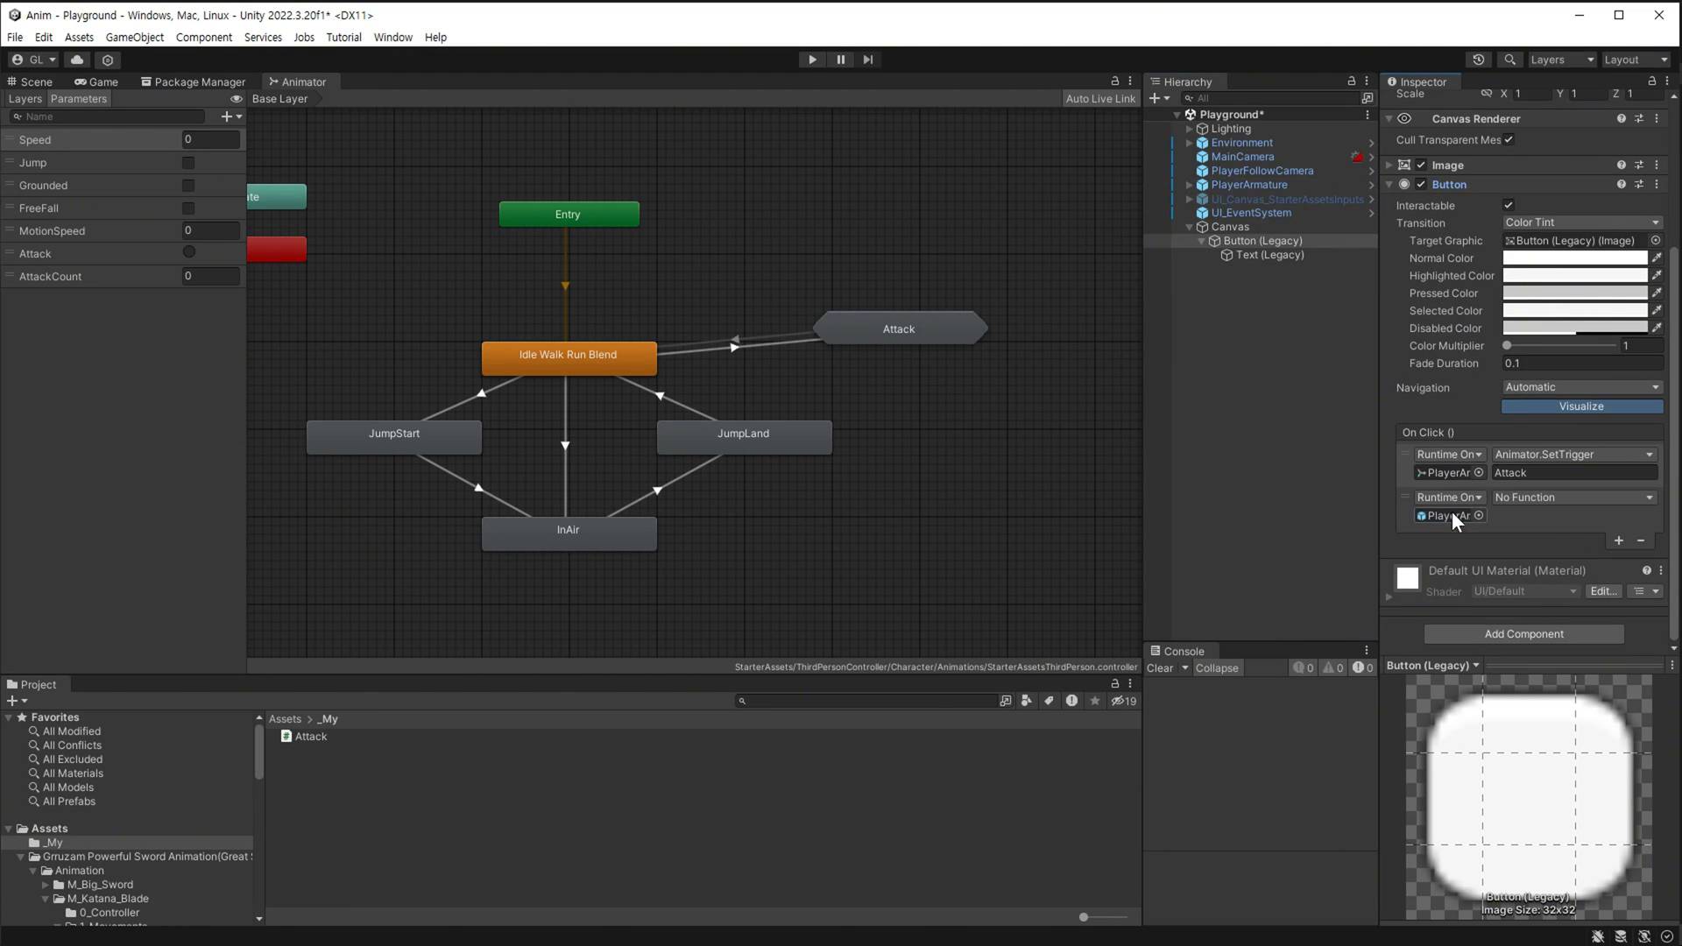
left_click(1525, 500)
mouse_move(1542, 696)
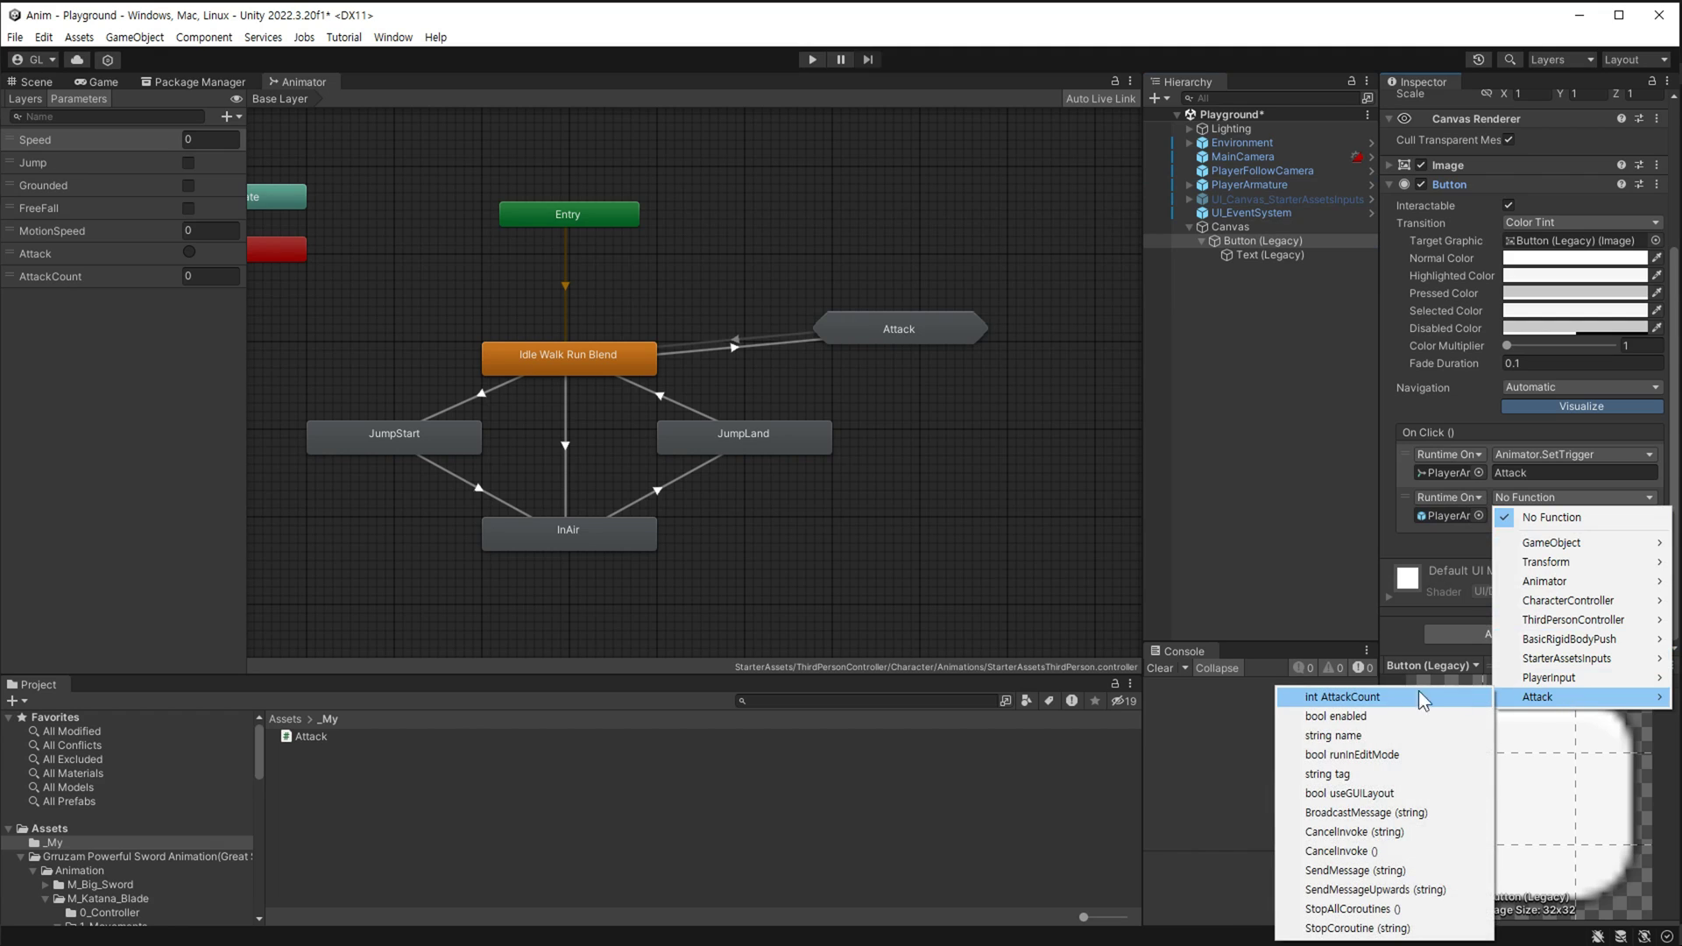
left_click(1377, 700)
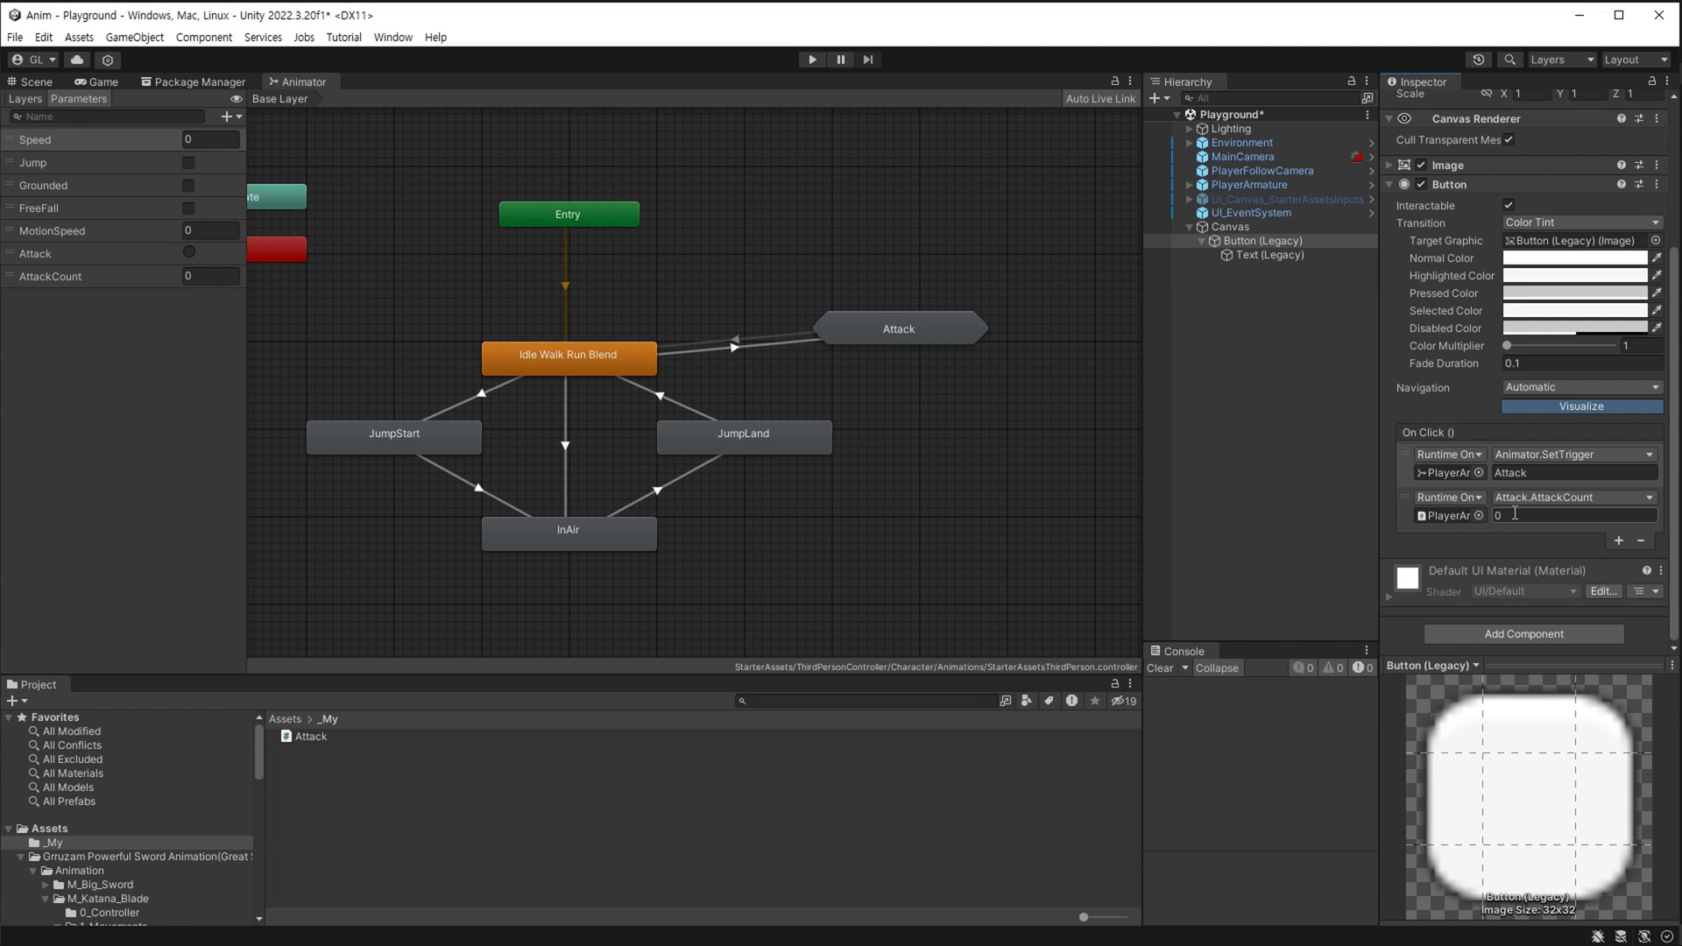
Duplicate the attack button twice, lay the three buttons side by side, and enter Play mode.
left_click(102, 81)
key("ctrl+d")
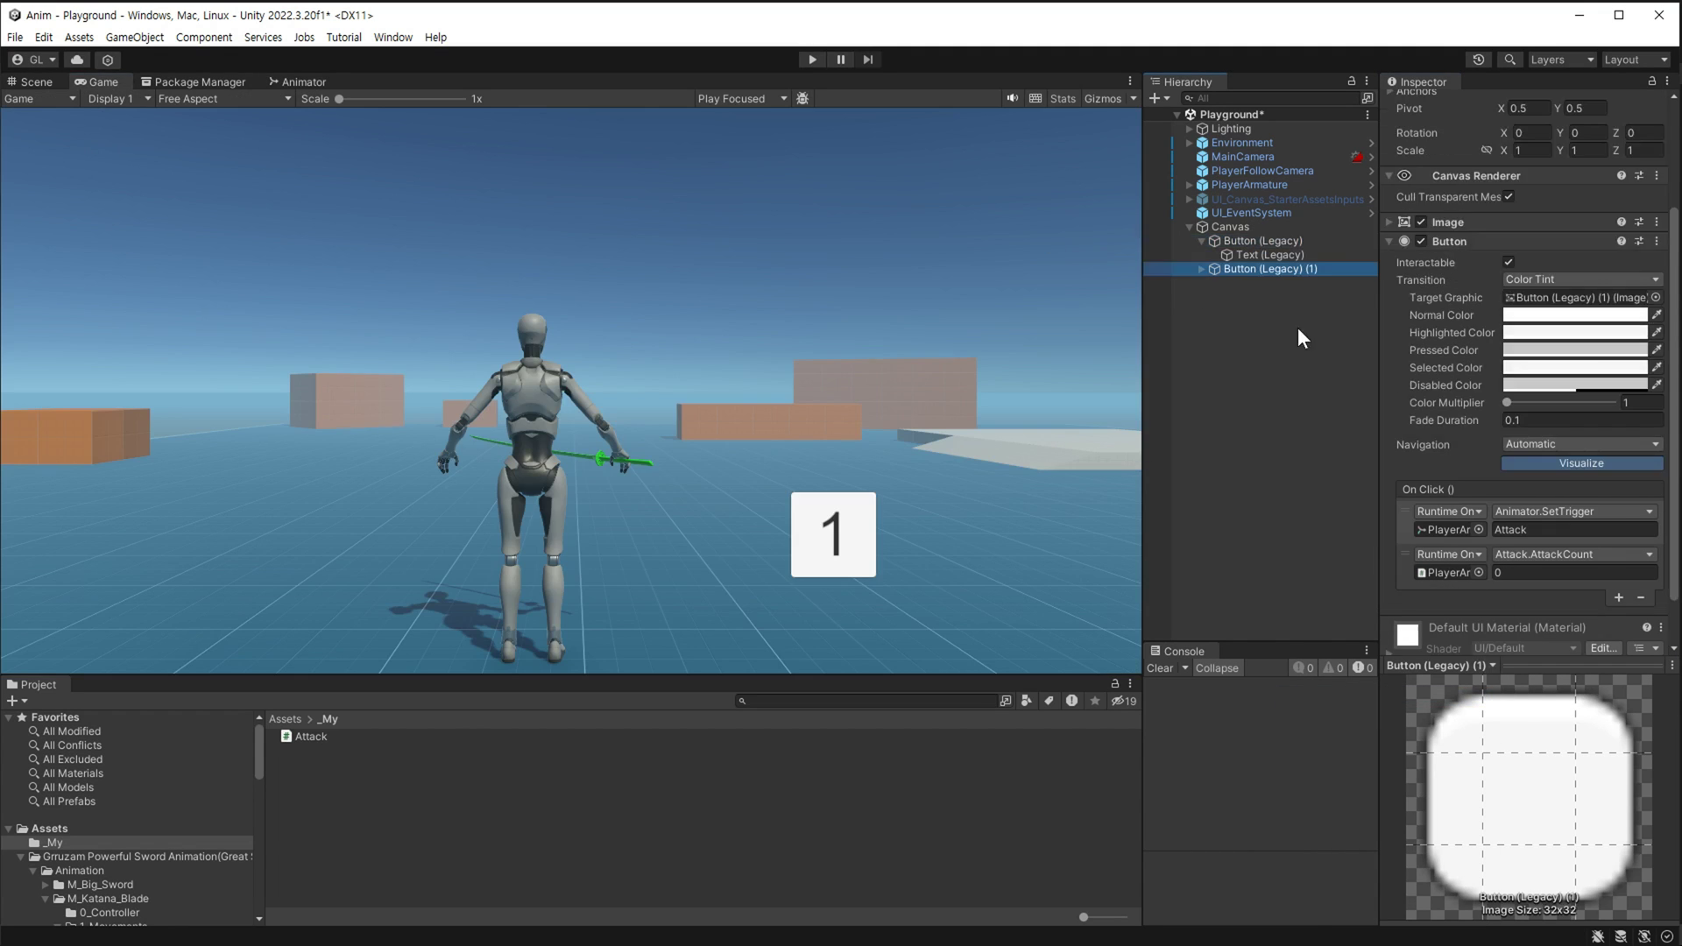
scroll(1527, 219, "up", 3)
mouse_move(1527, 171)
left_mouse_down()
mouse_move(1306, 319)
mouse_move(263, 372)
left_mouse_up()
scroll(1511, 496, "down", 5)
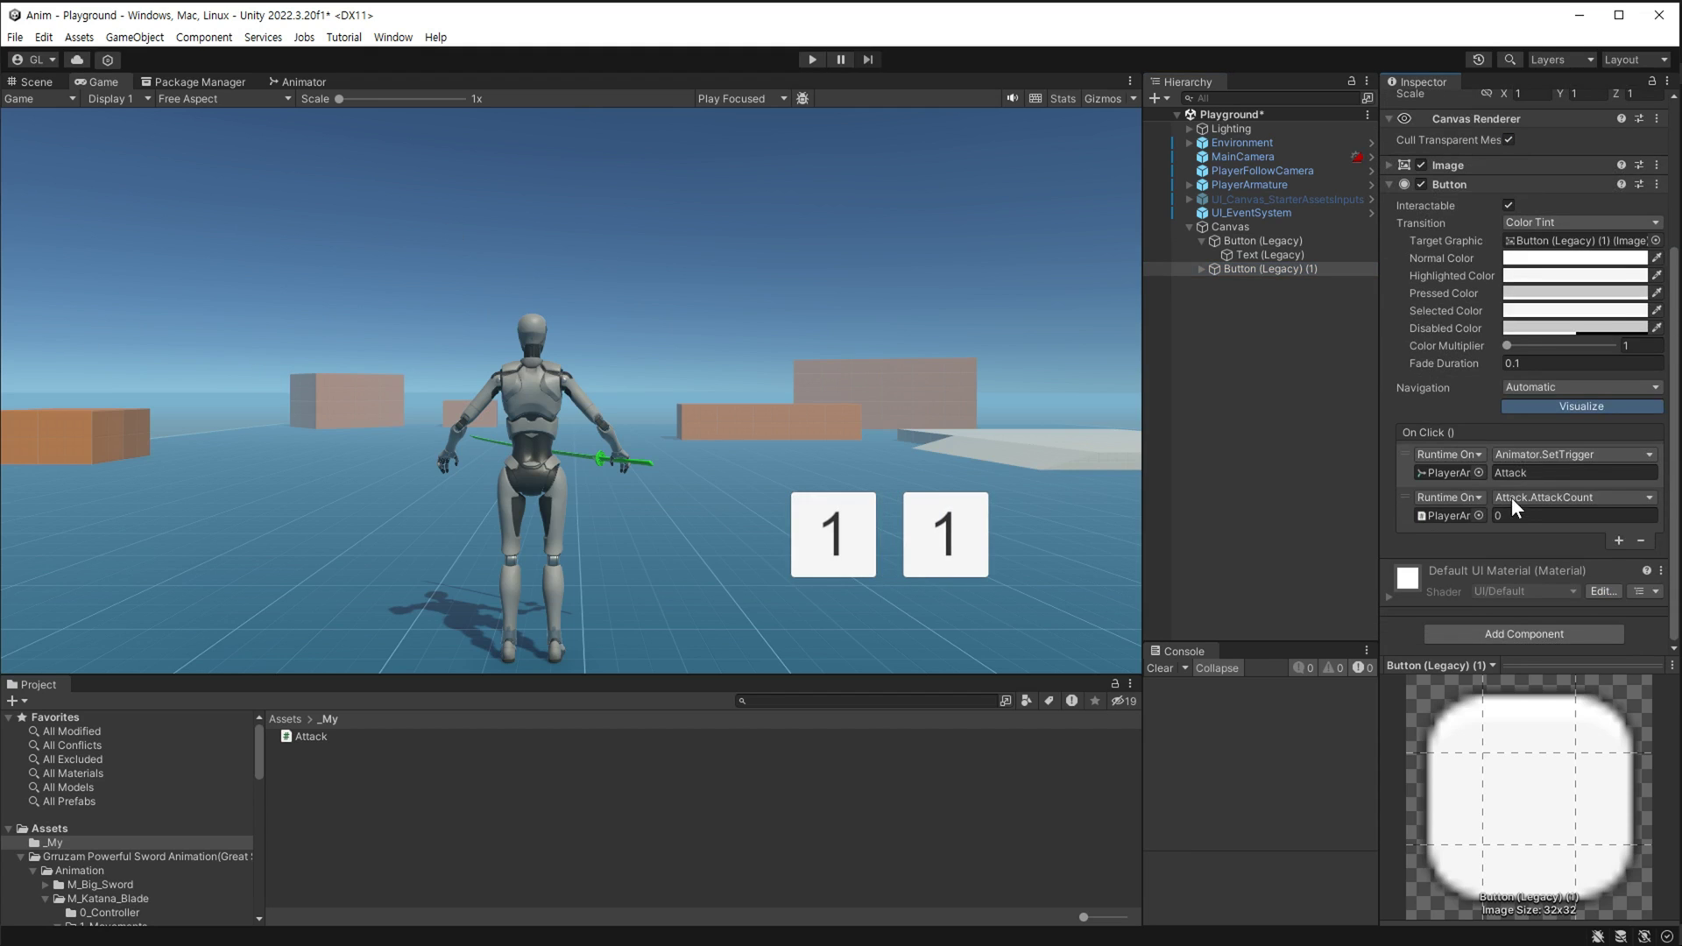
left_click(1265, 269)
key("ctrl+d")
scroll(1543, 203, "up", 3)
left_click_drag(1509, 121, 73, 138)
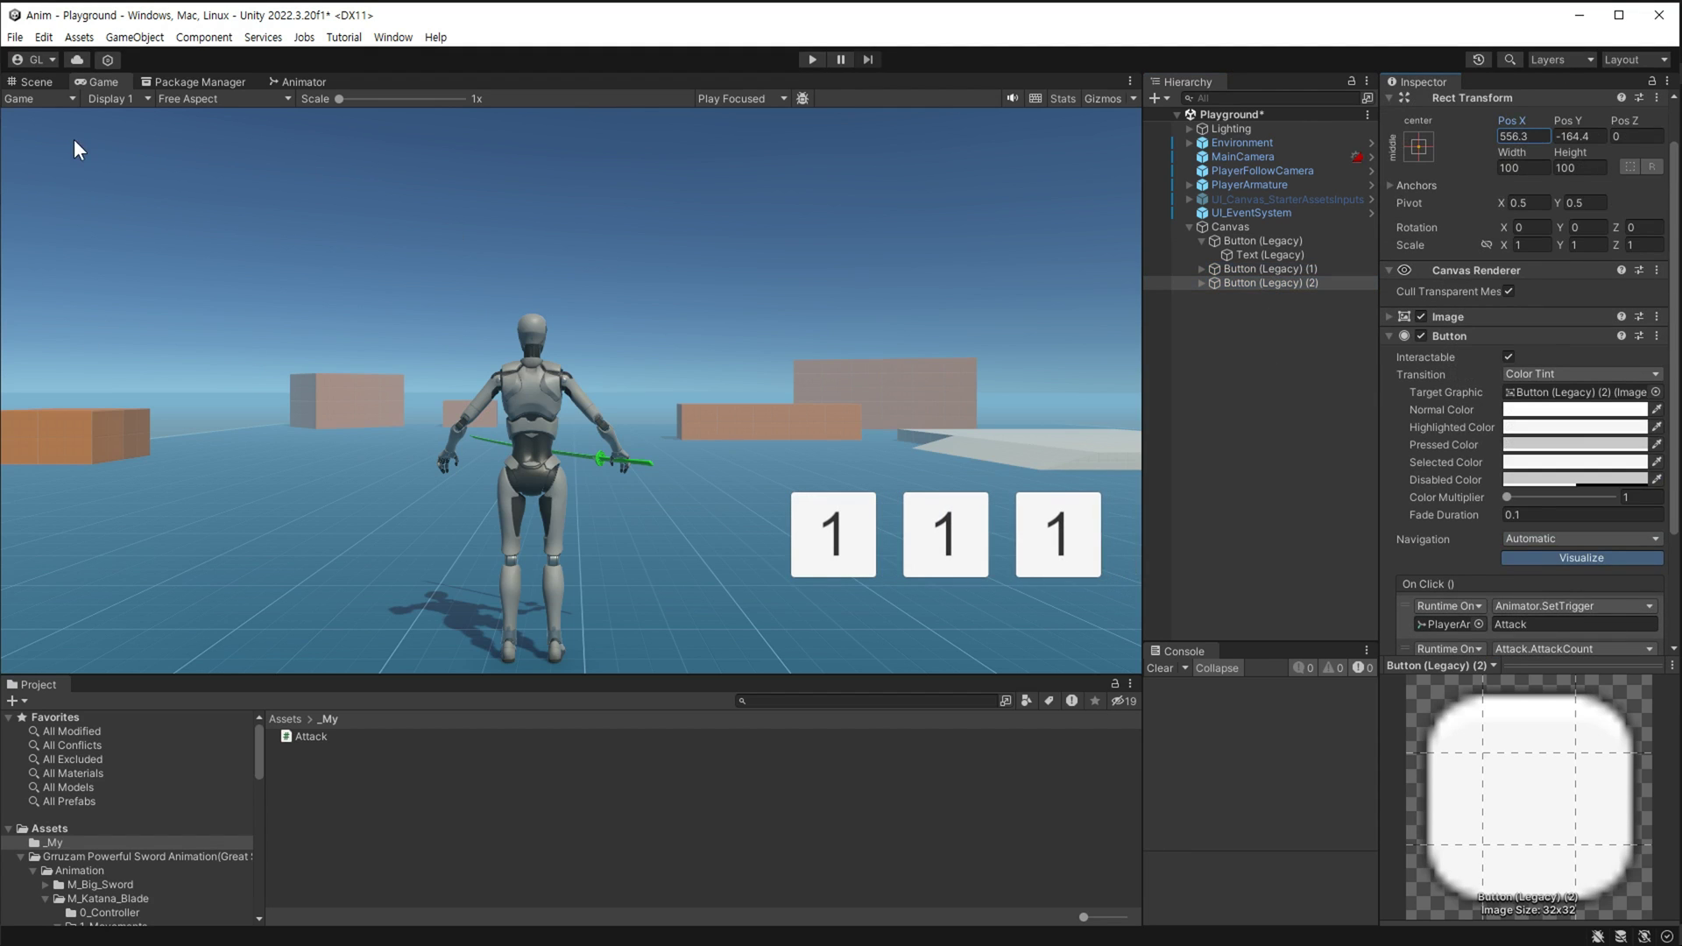
scroll(1472, 558, "down", 4)
key("ctrl+p")
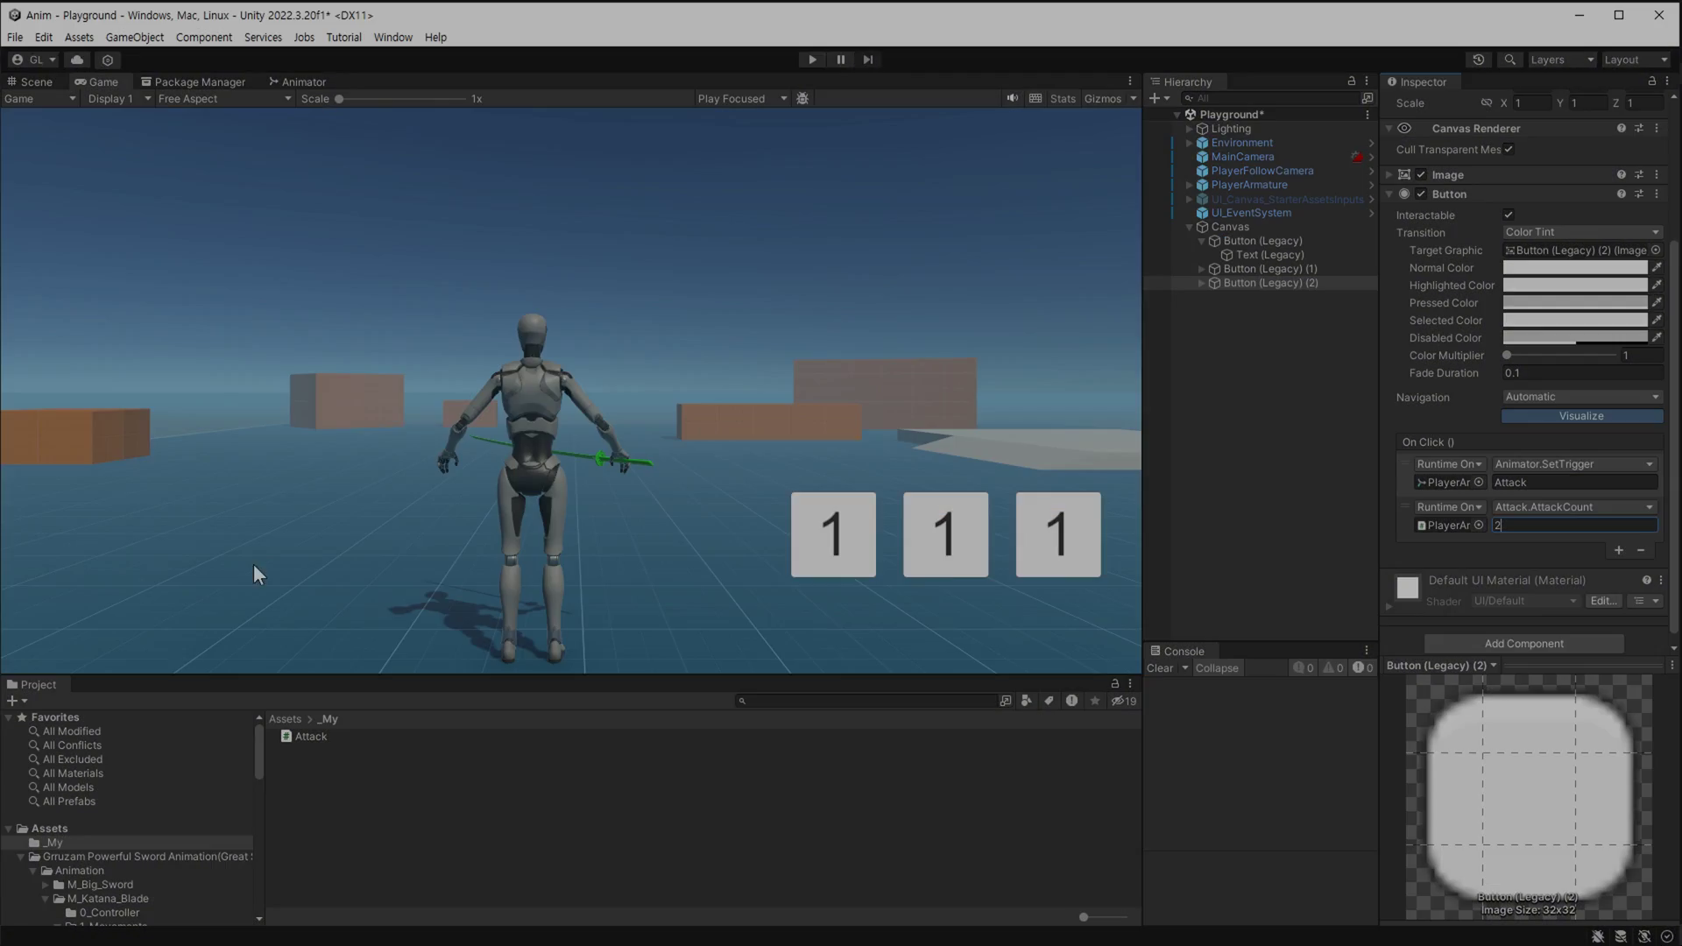
Try all three attack buttons in Play mode, replaying the first several times, then stop playing.
left_click(833, 480)
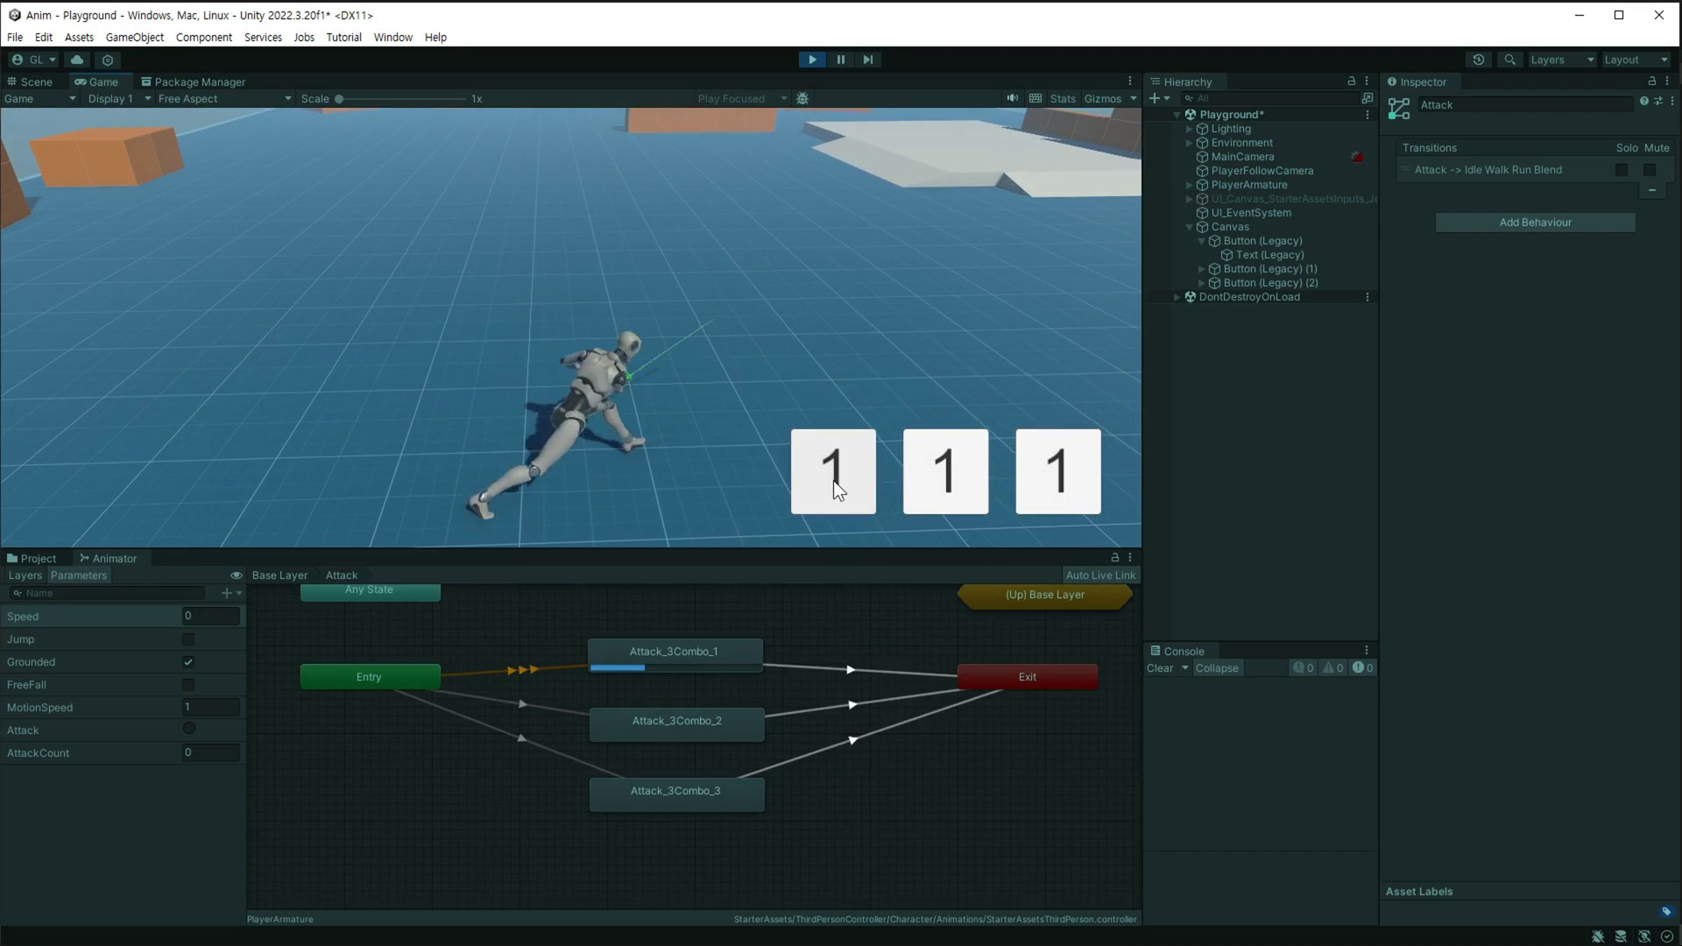
left_click(930, 482)
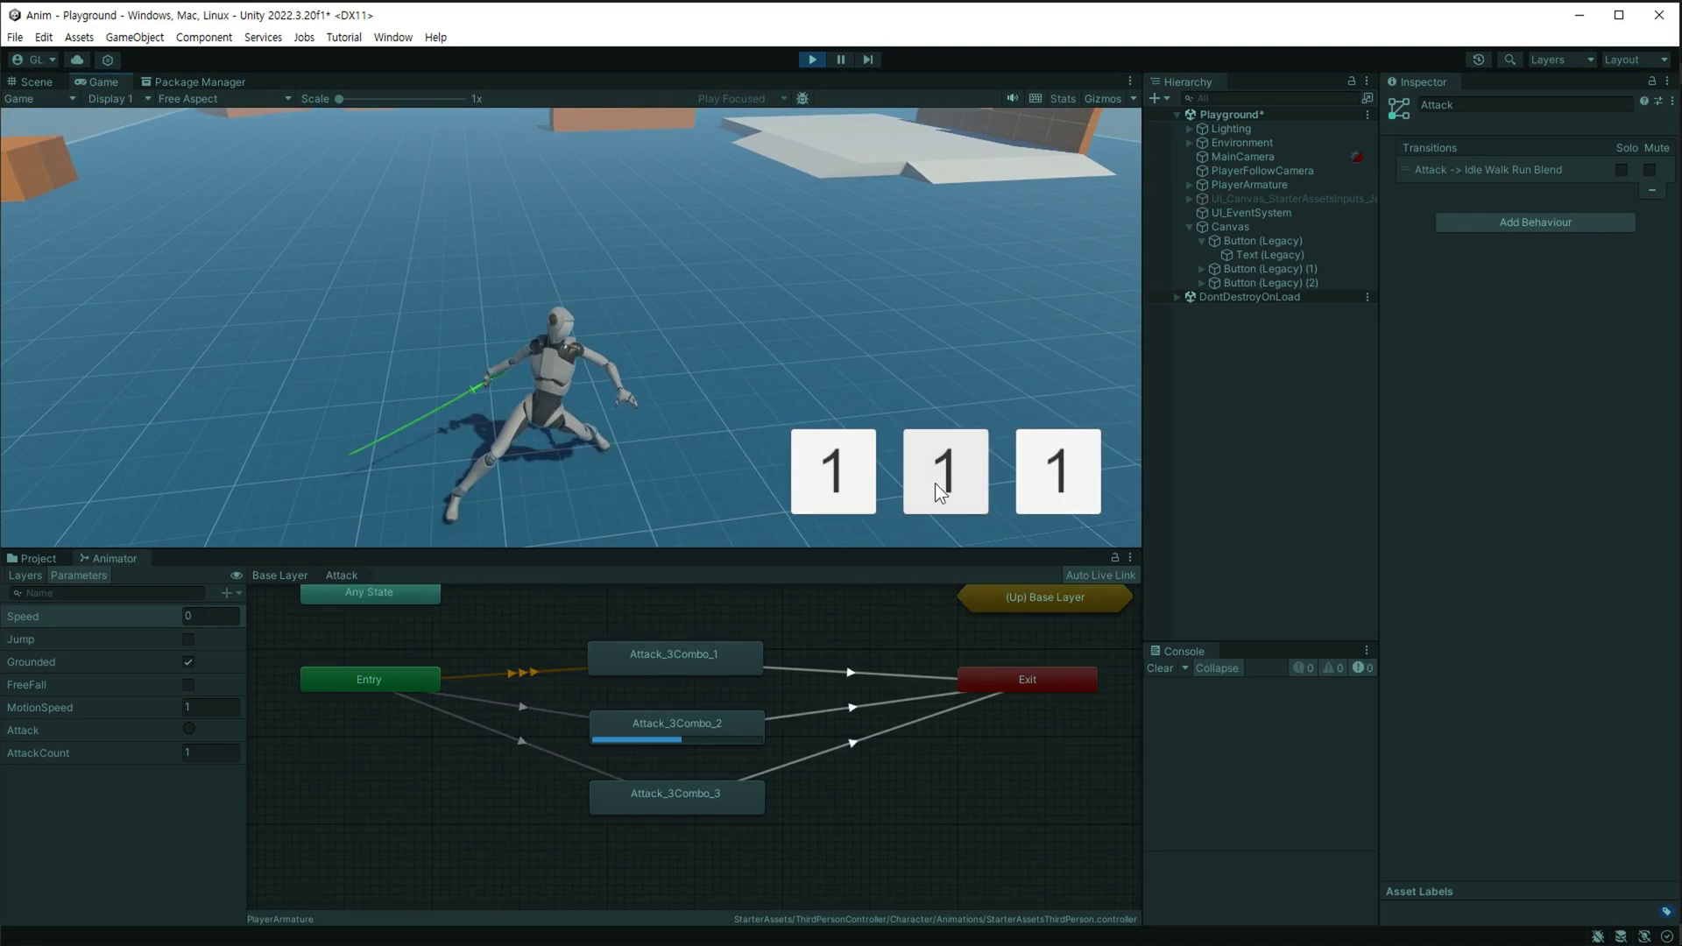
left_click(1056, 480)
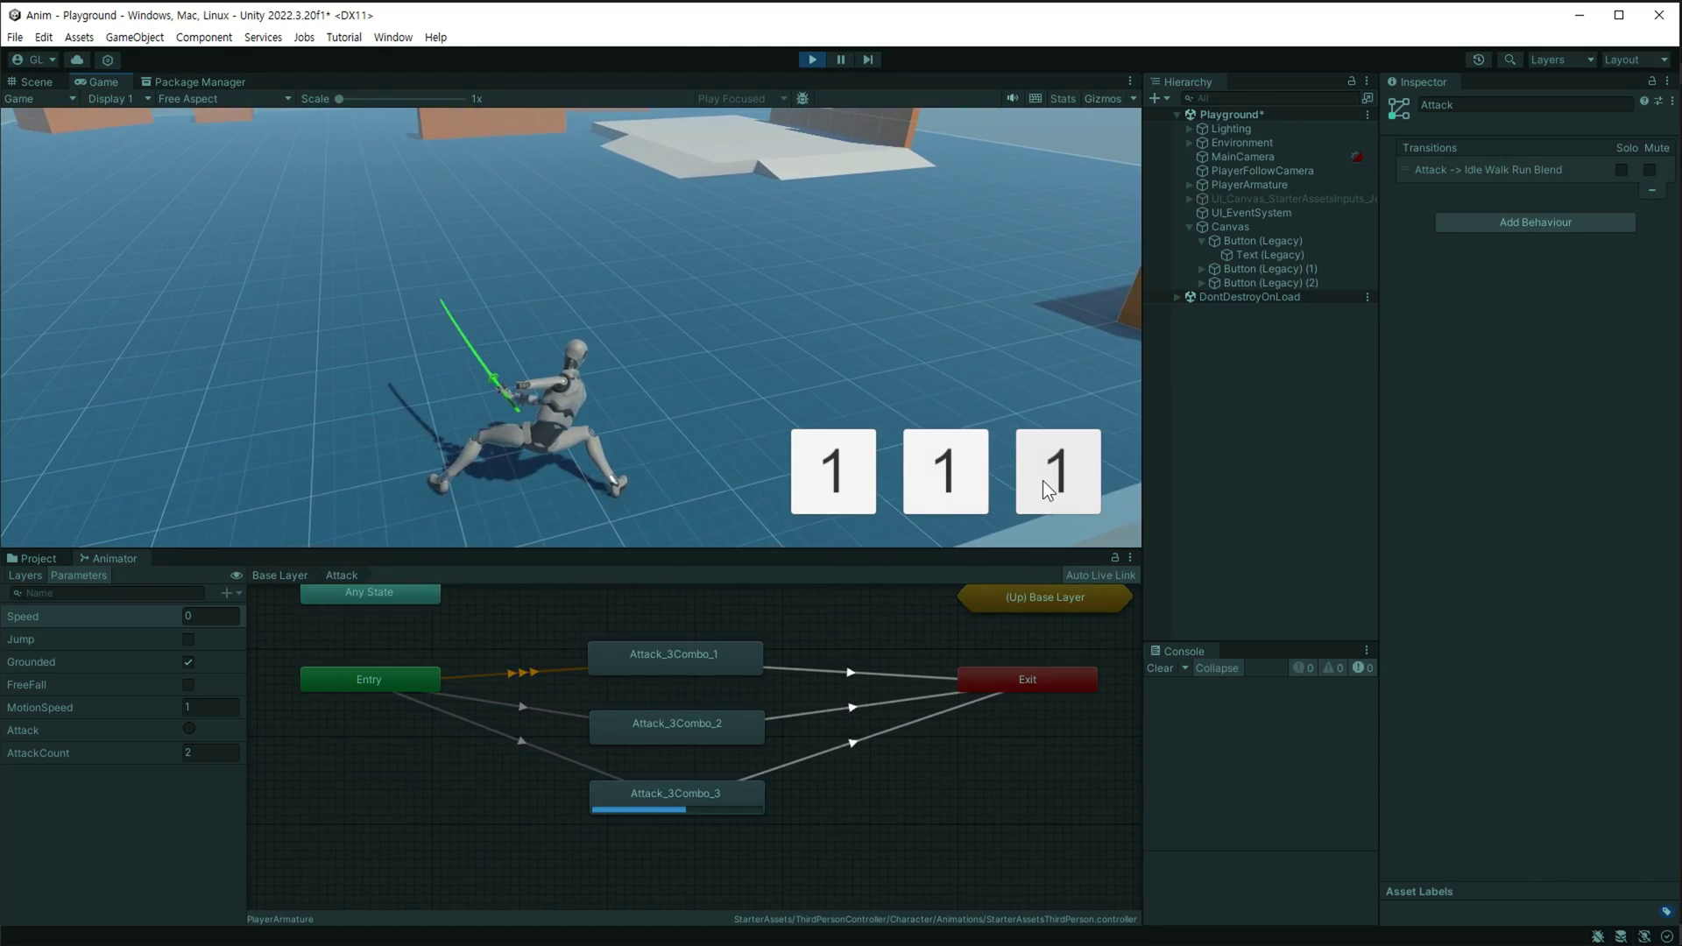
left_click(841, 476)
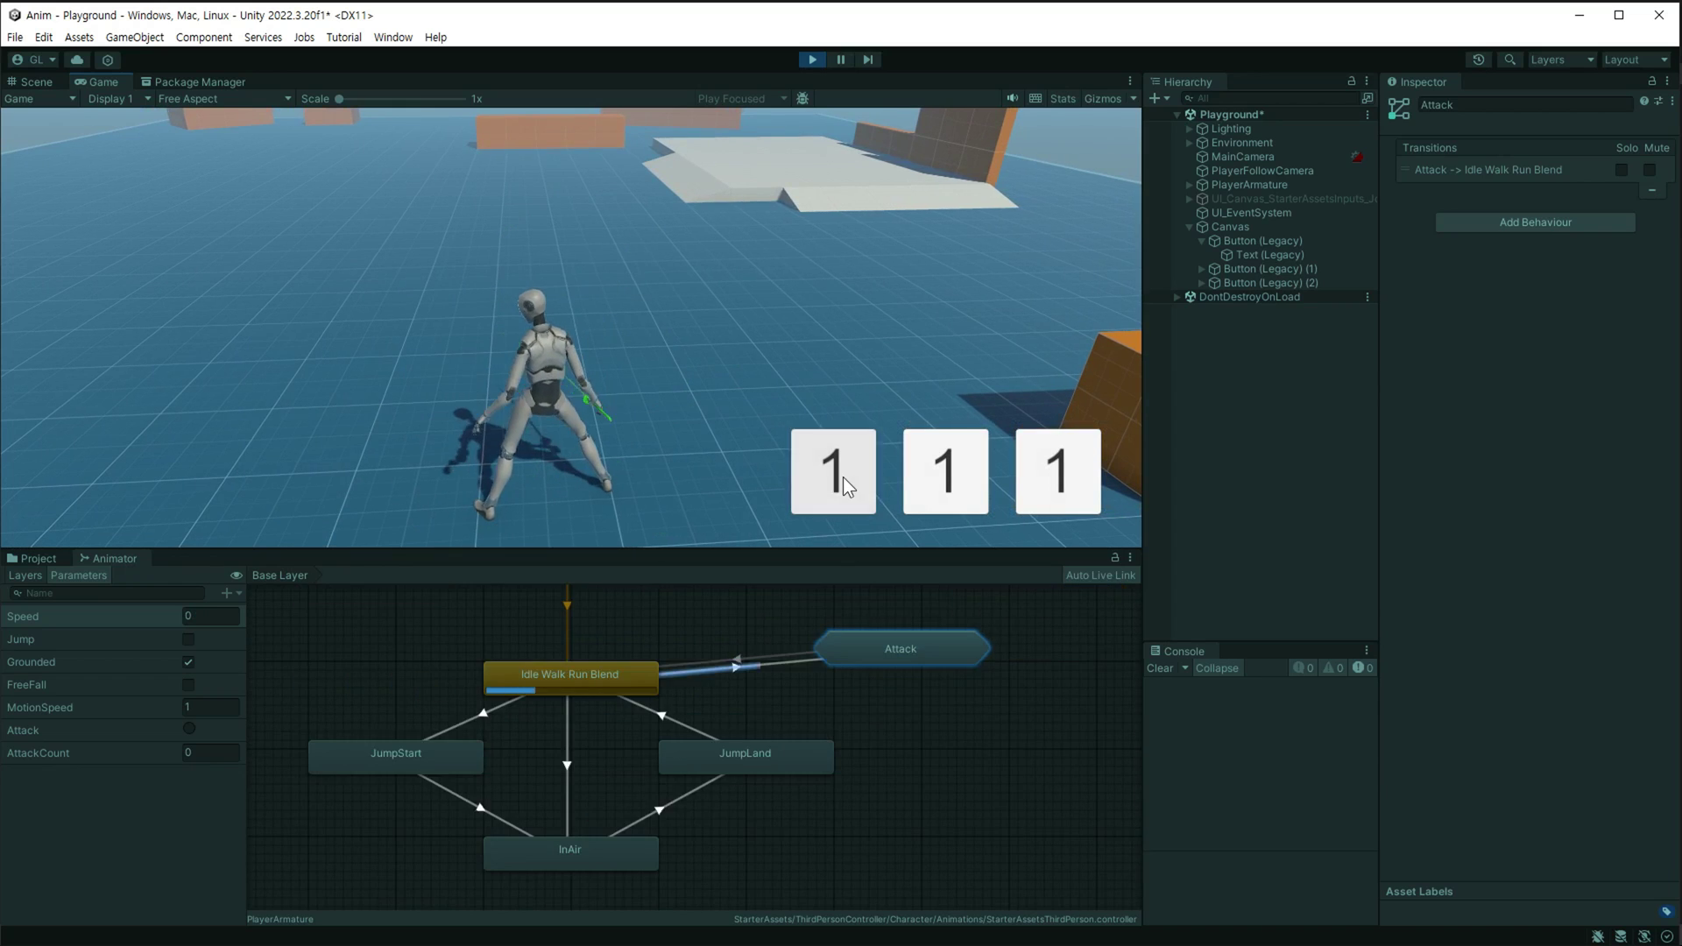
left_click(843, 477)
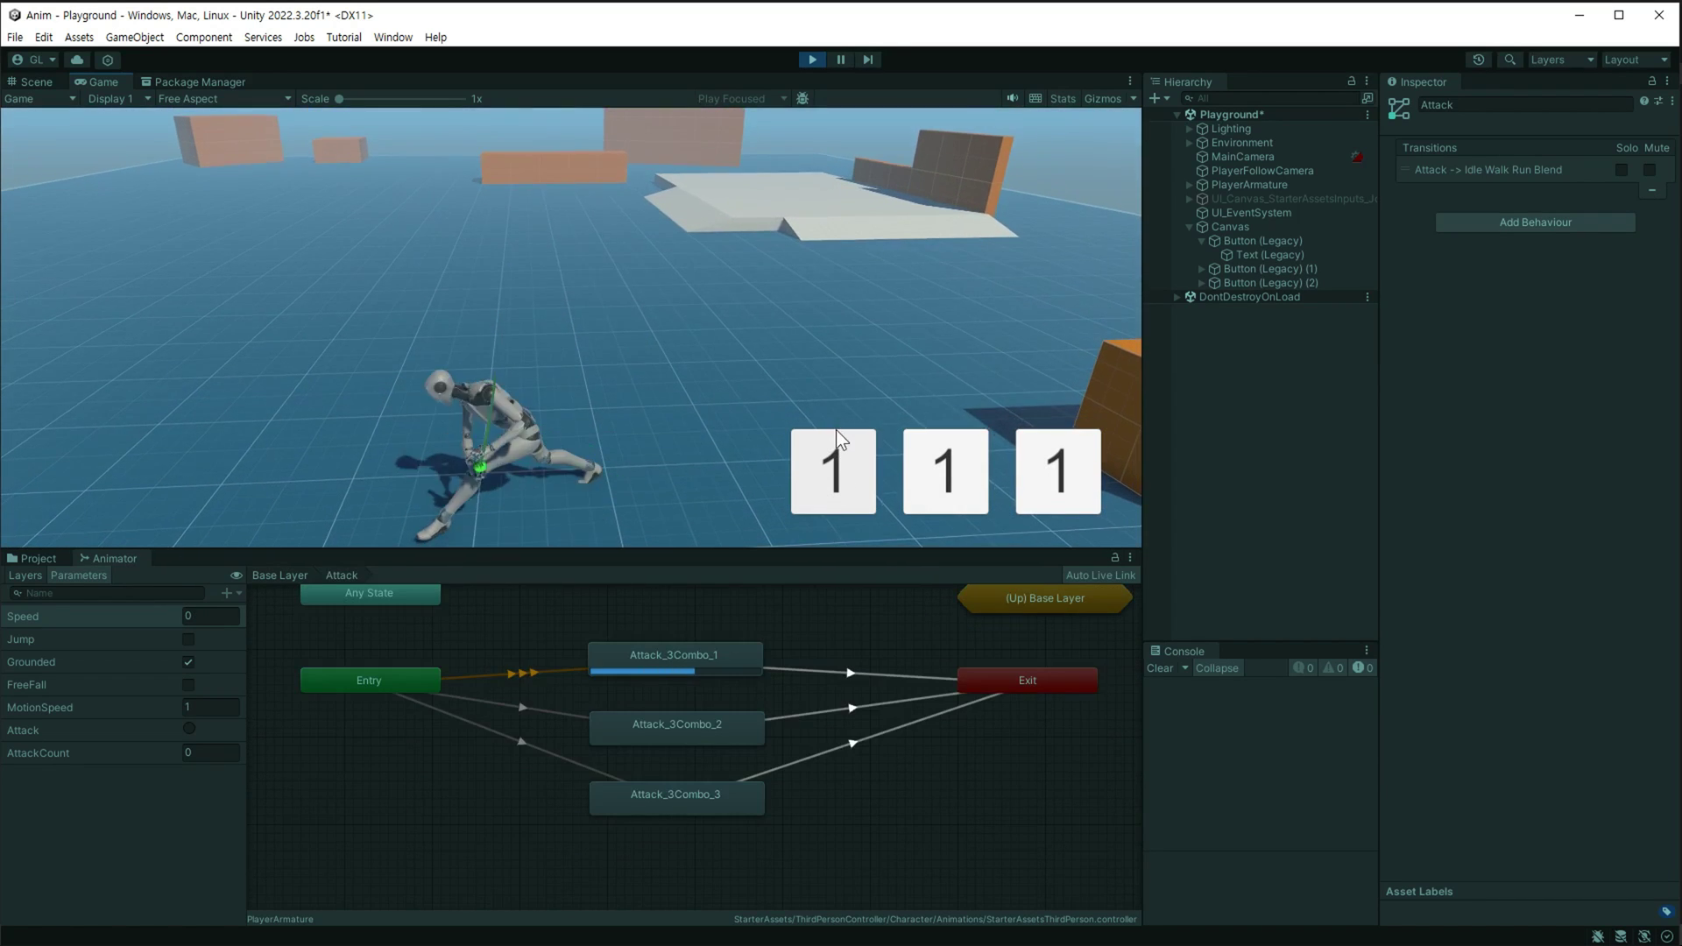
left_click(837, 460)
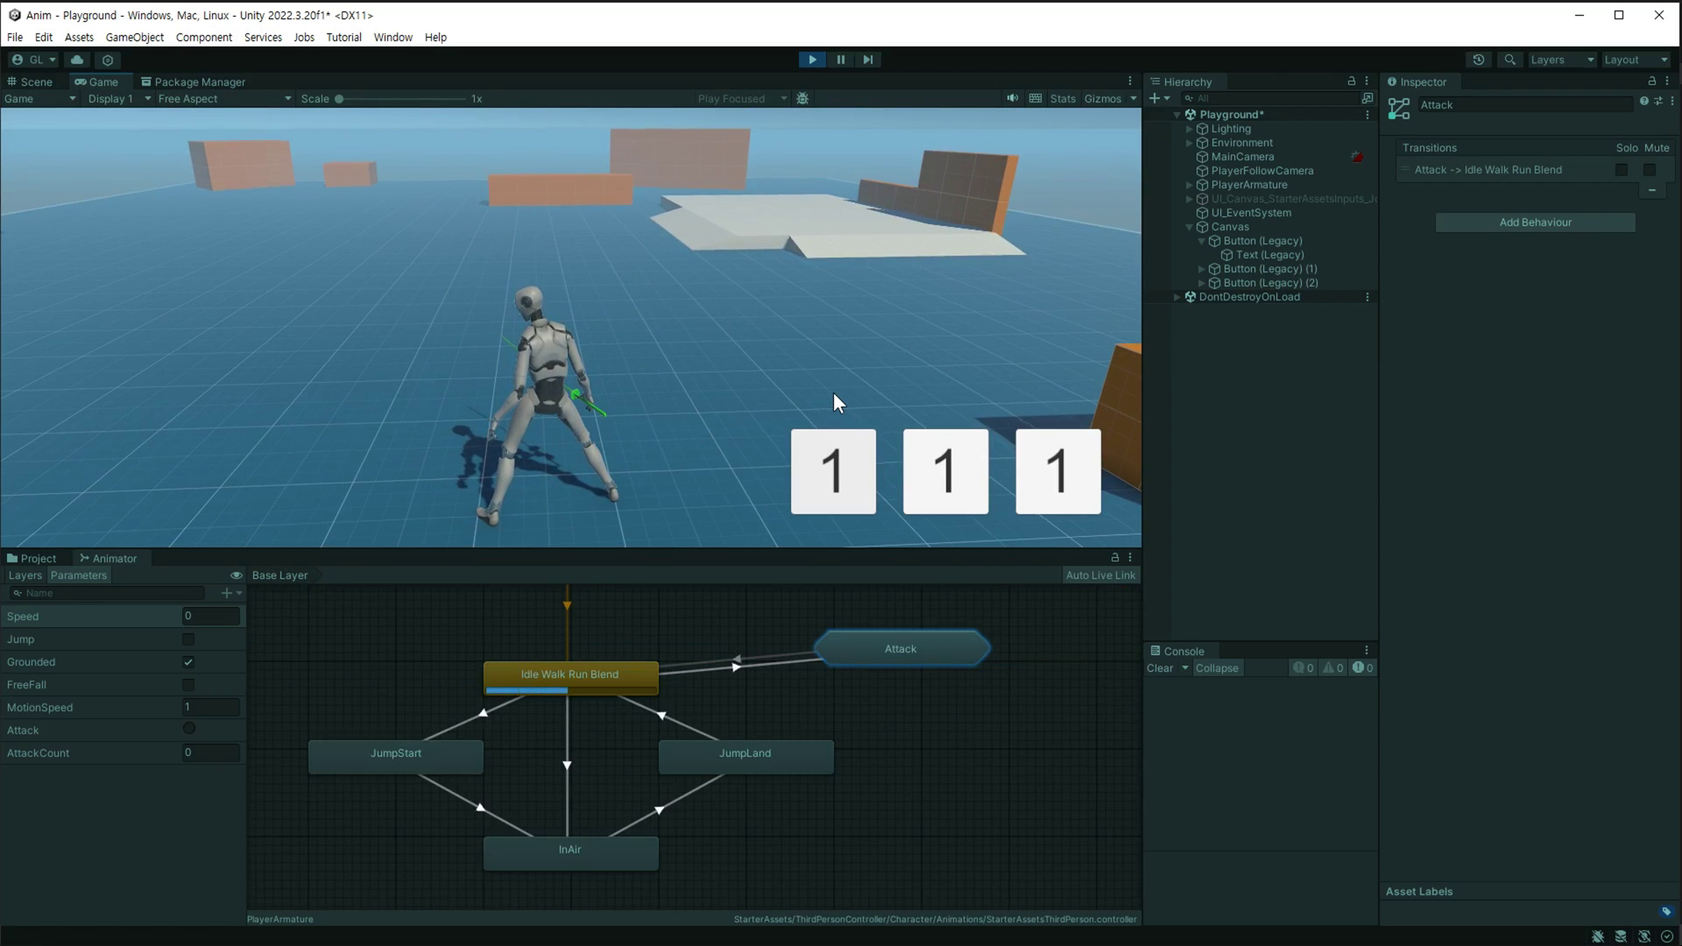
key("ctrl+p")
Create a C# script named AttackReset in the _My folder and open it in Visual Studio.
left_click(32, 558)
right_click(319, 630)
mouse_move(526, 155)
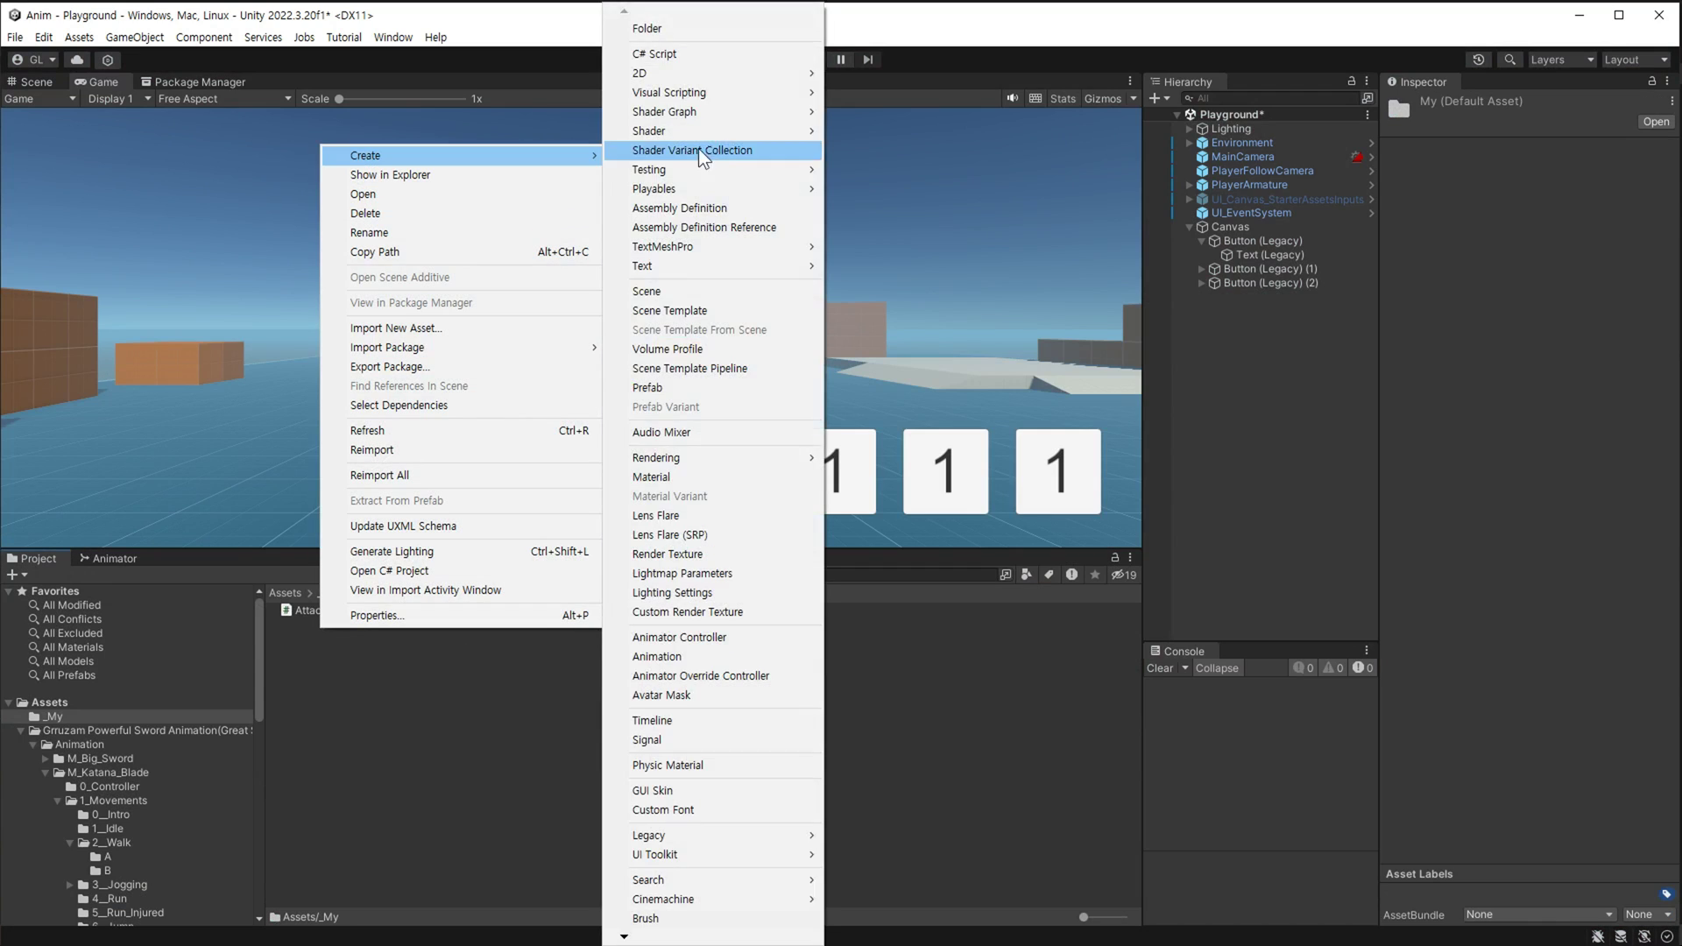
left_click(736, 60)
type("Attack")
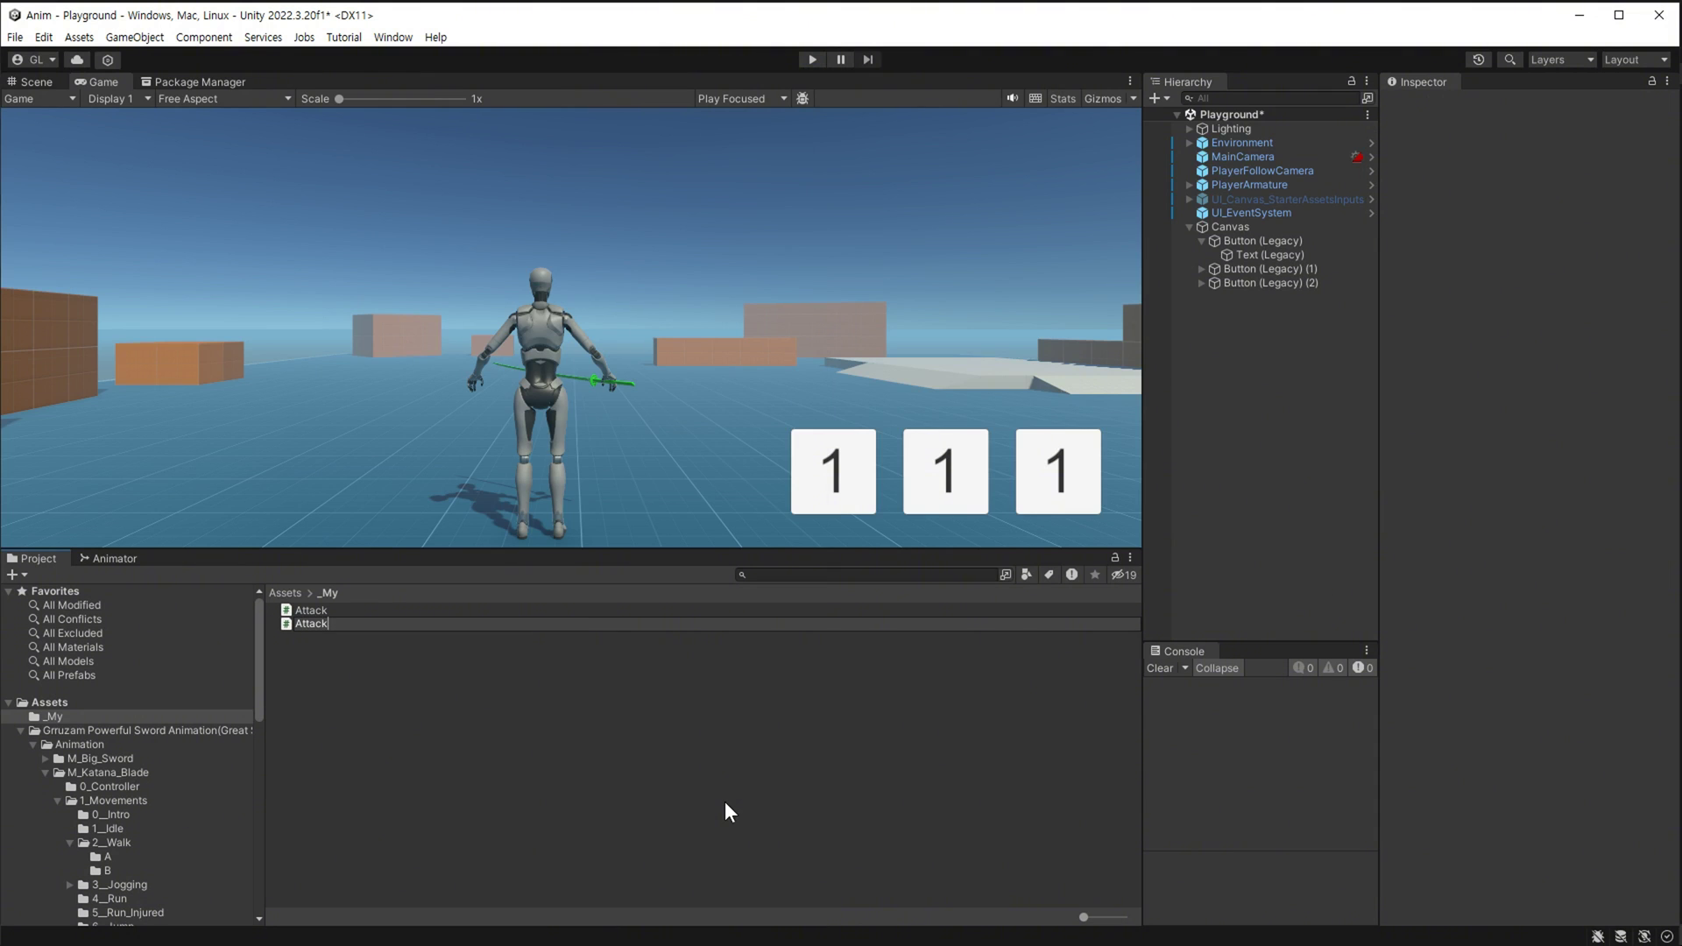
type("Reset")
key("Return")
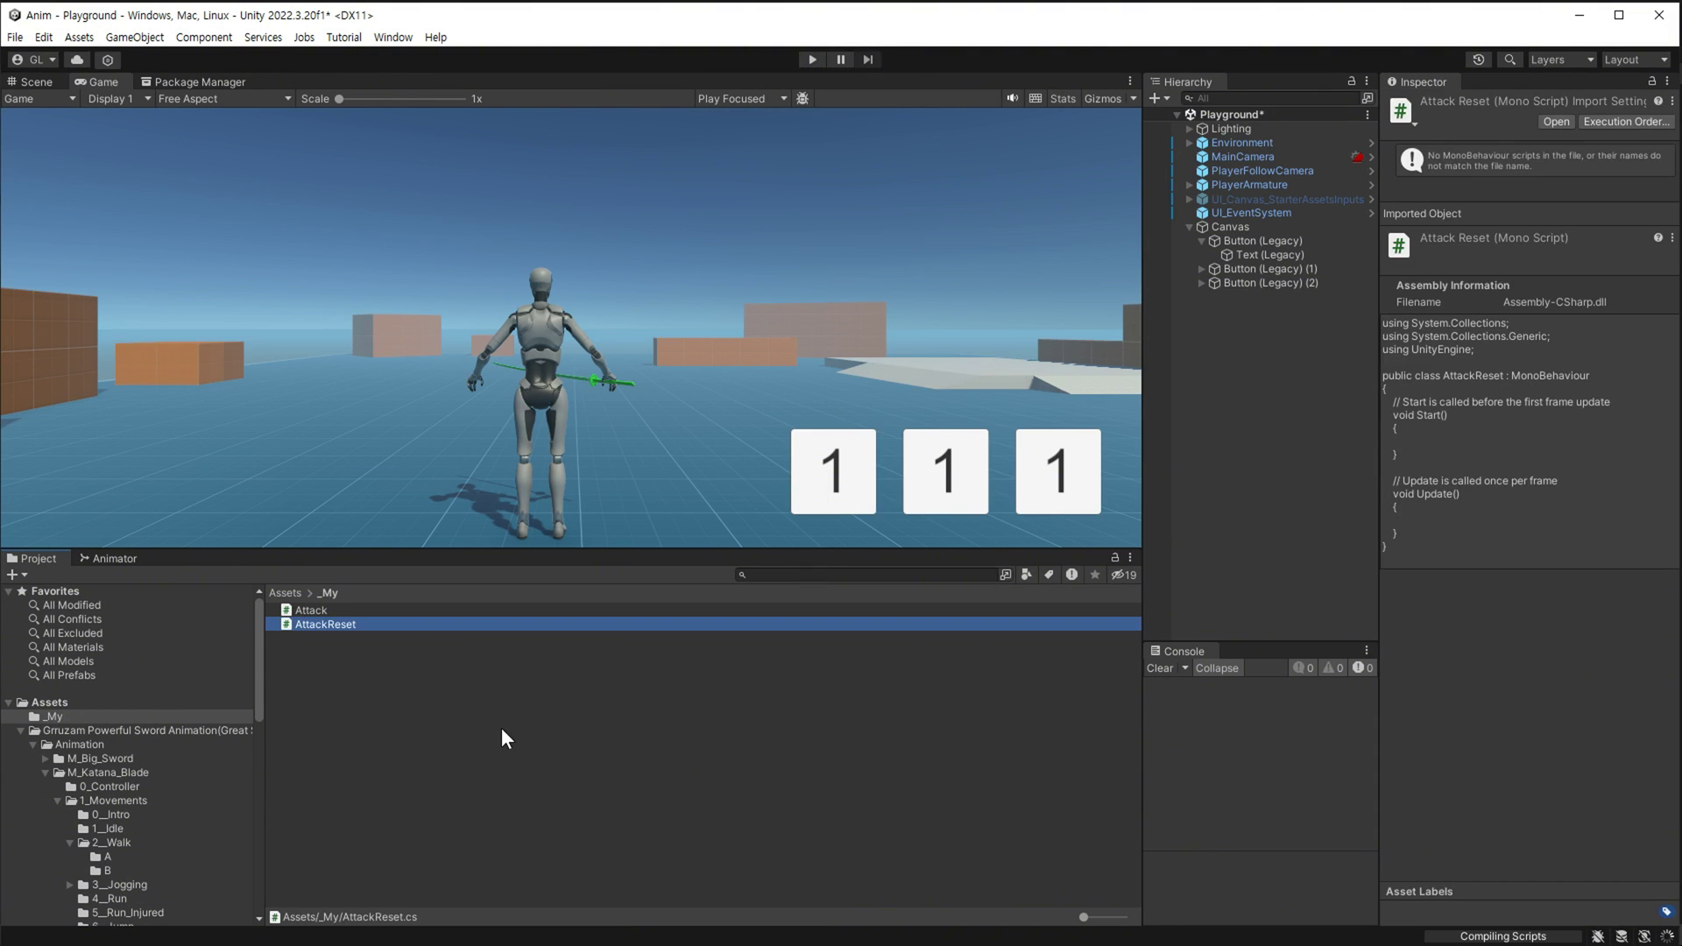
key("Return")
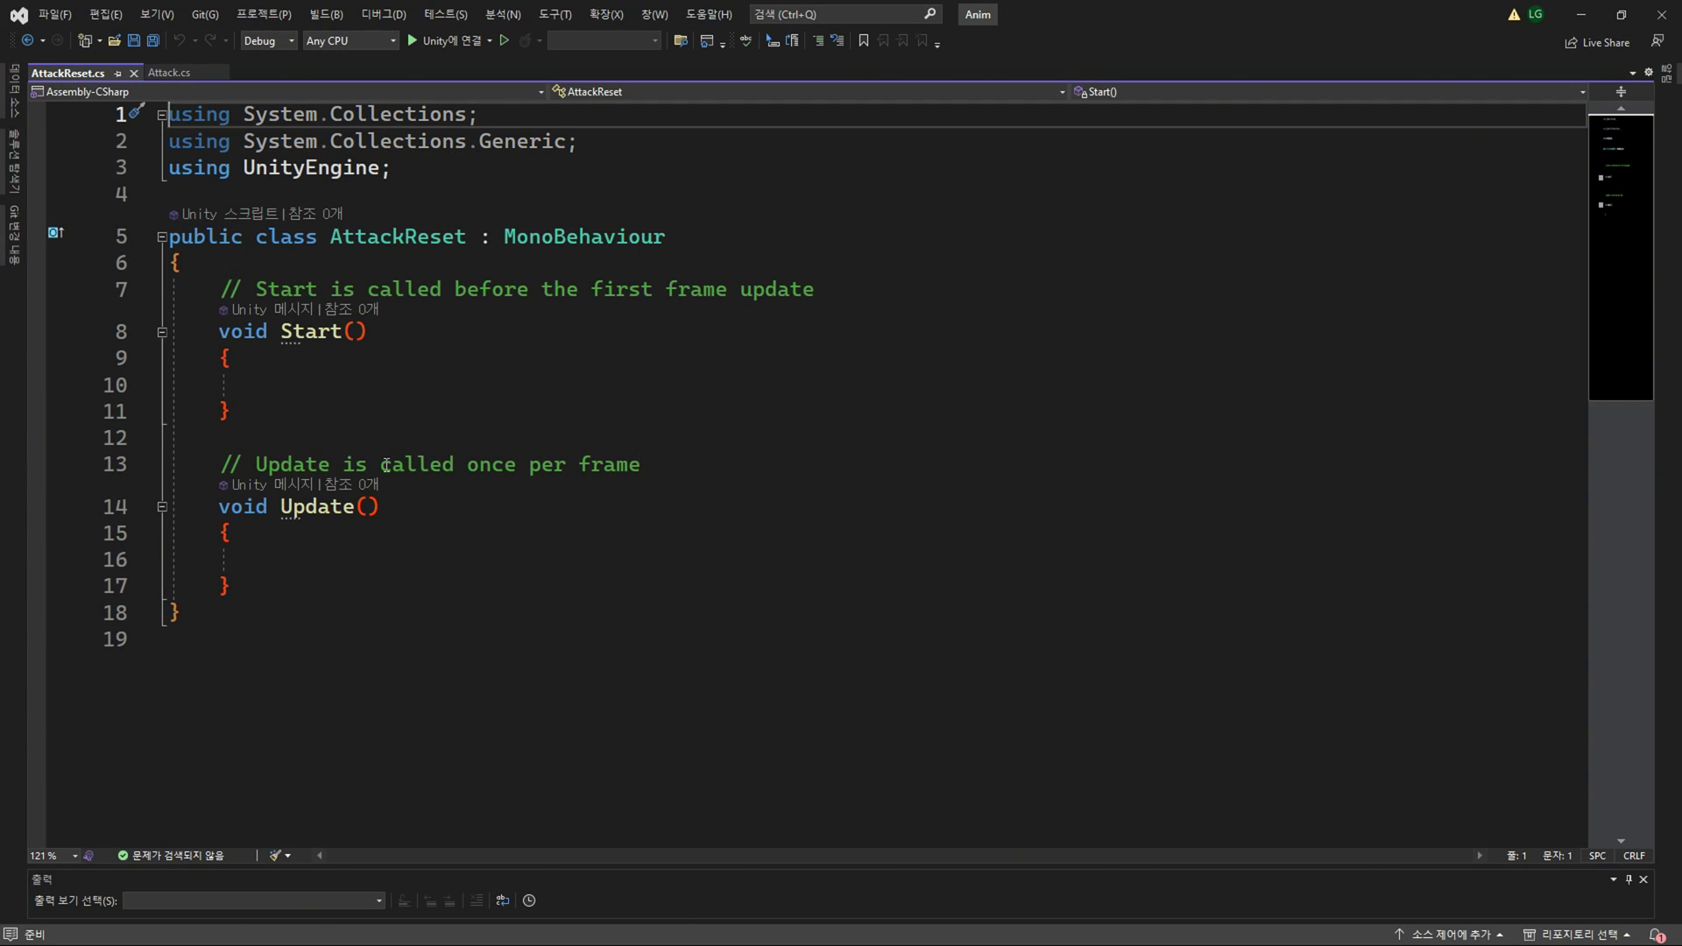
Replace the default Start and Update methods with a [SerializeField] string triggerName field.
left_click_drag(282, 585, 224, 289)
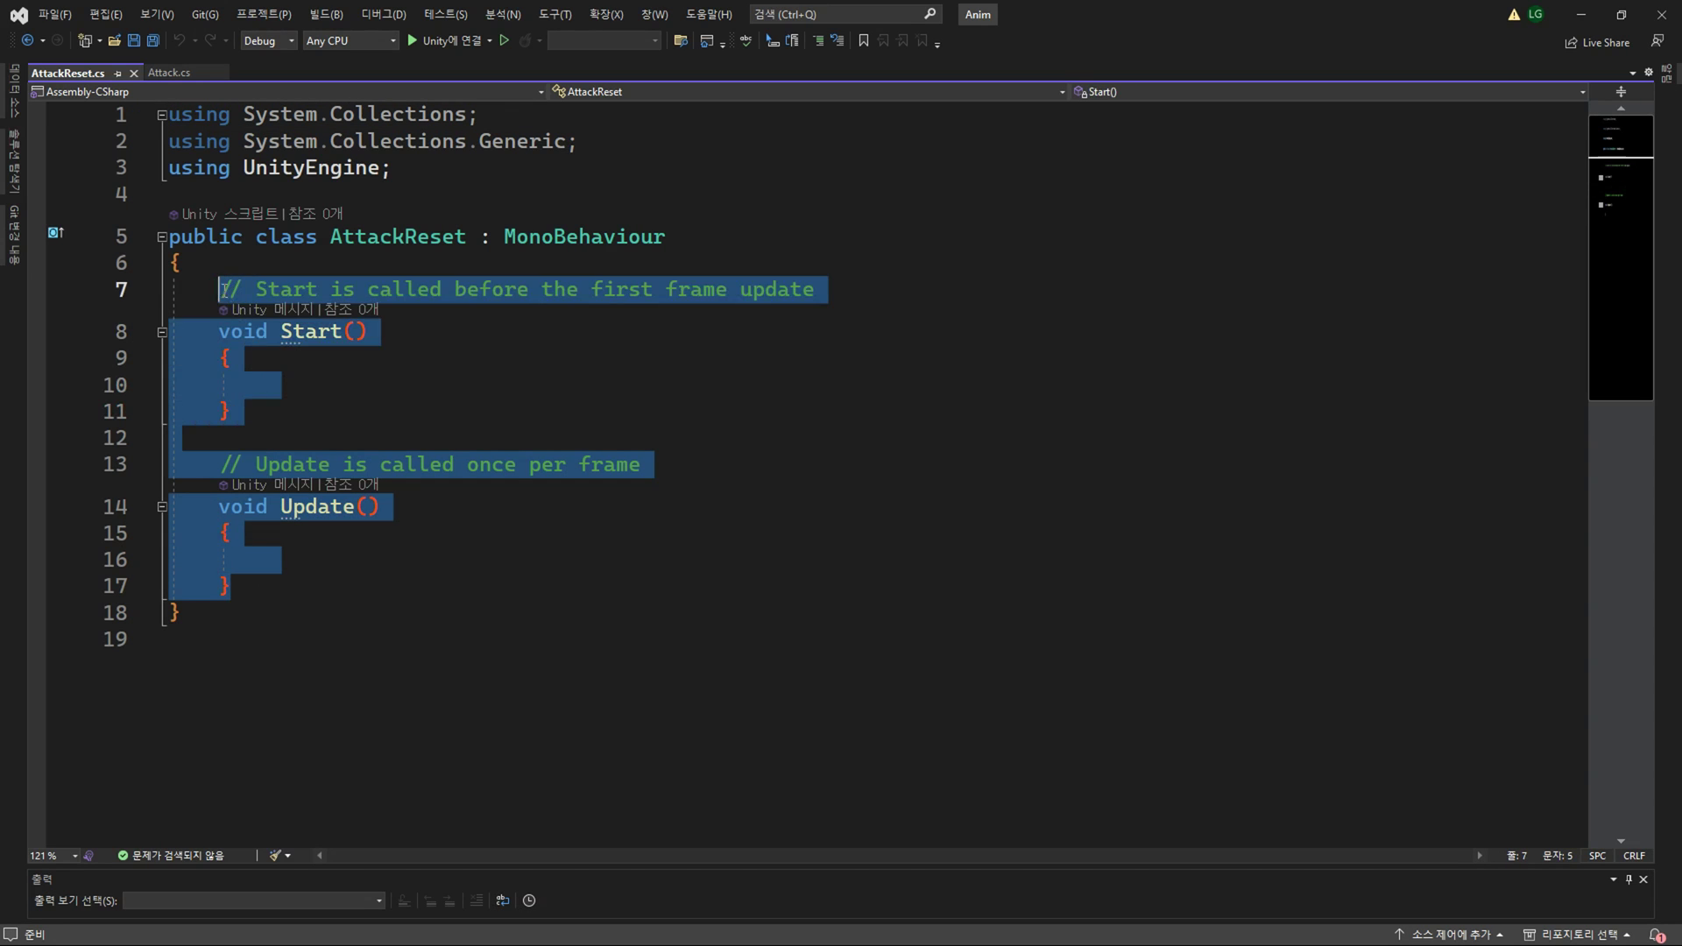
key("Delete")
type("[se]")
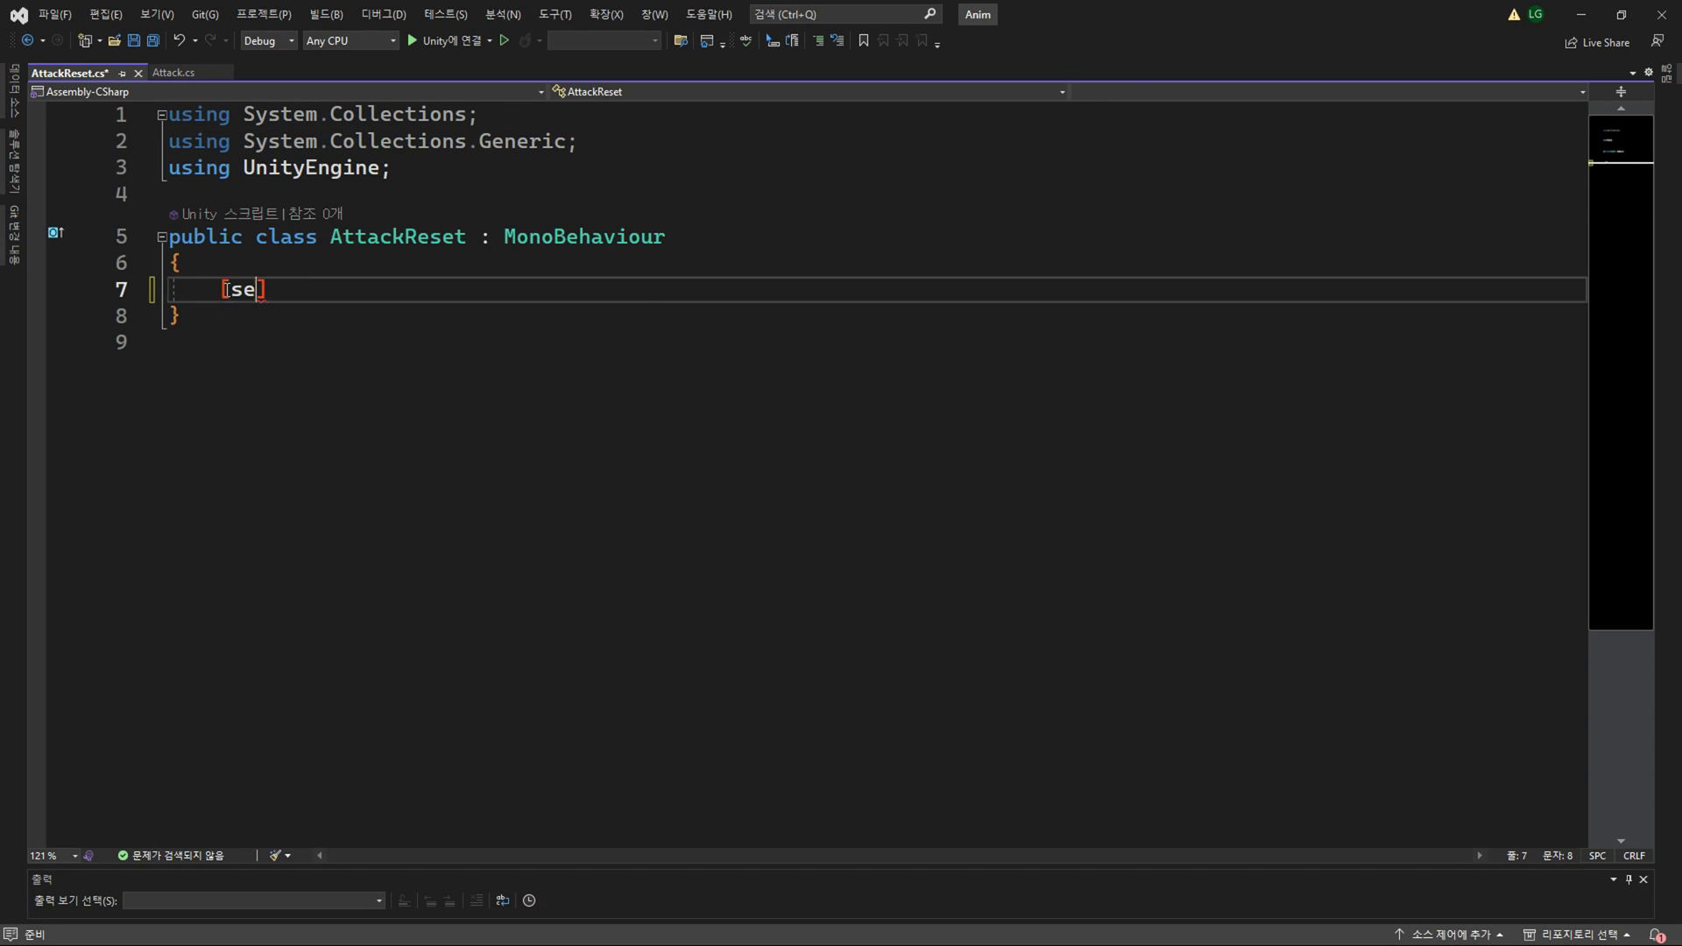
key("Tab")
type("] ")
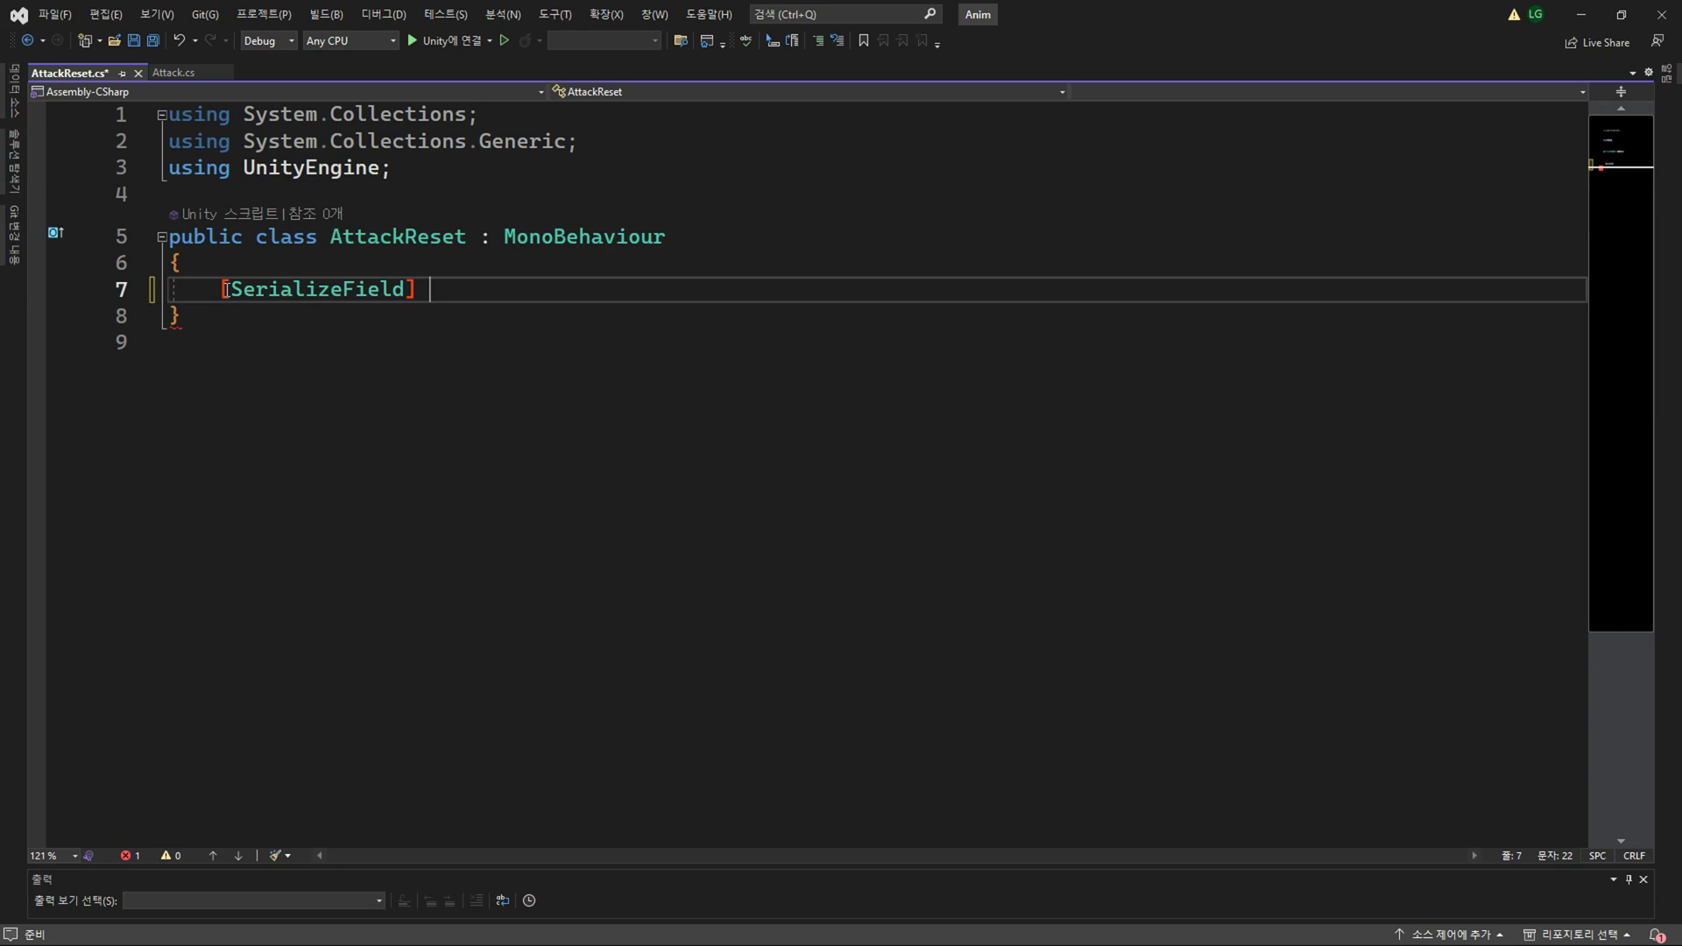
type("st")
key("Tab")
type("tr")
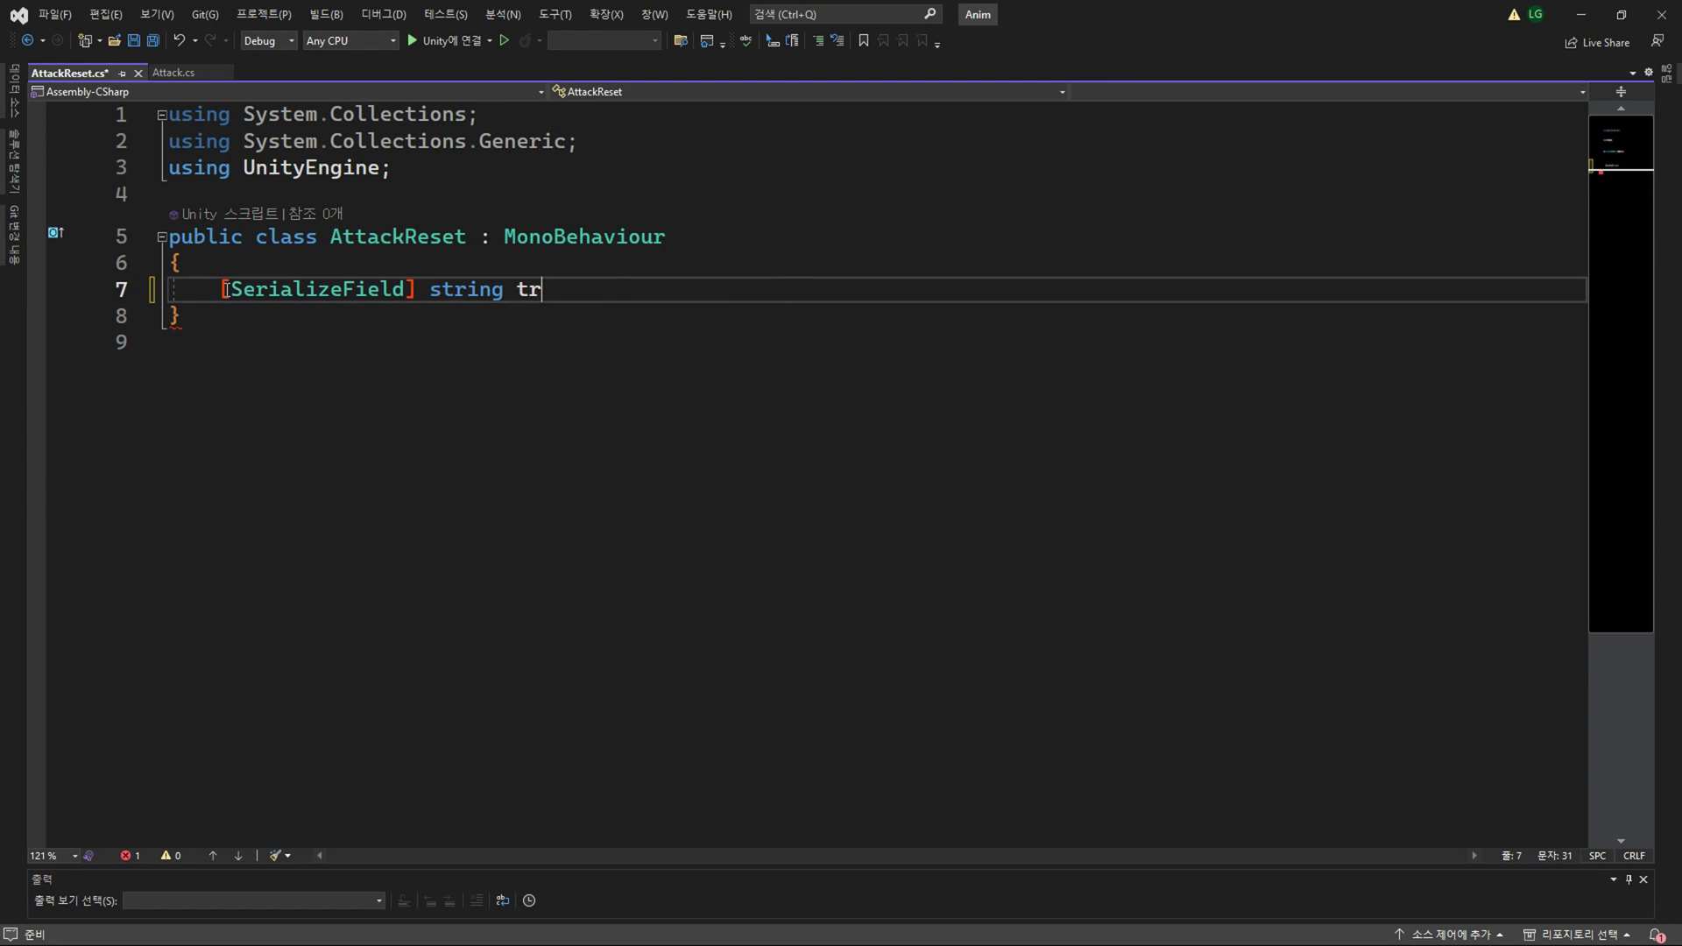
type("iggerName;")
key("Return")
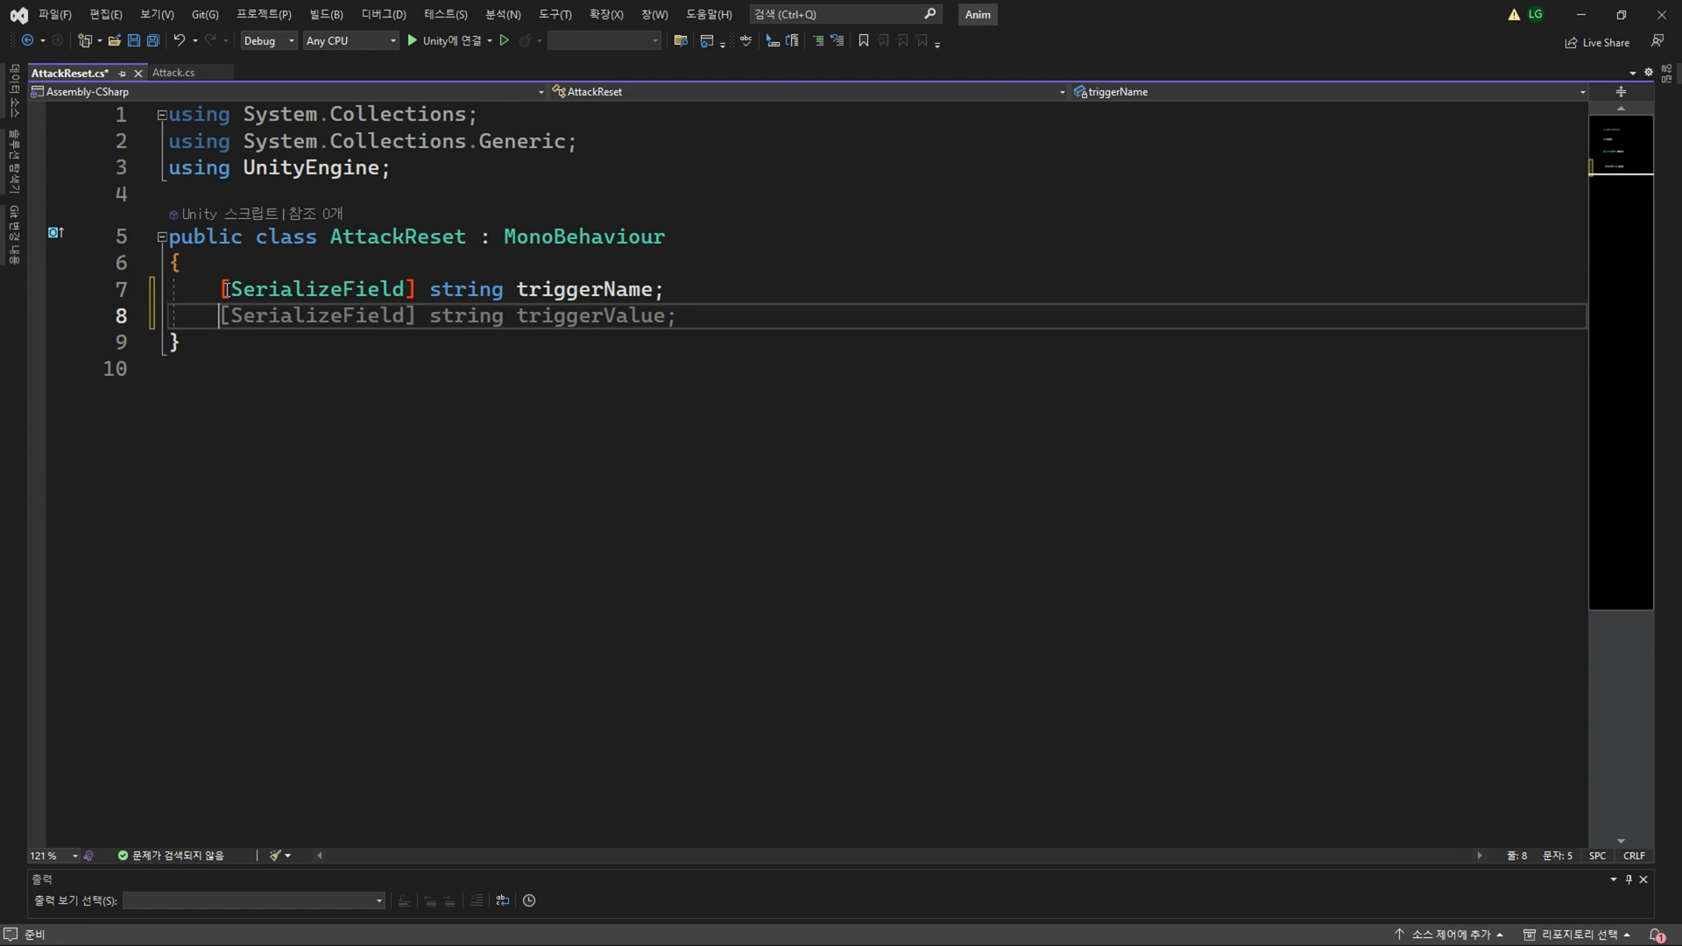
key("Return")
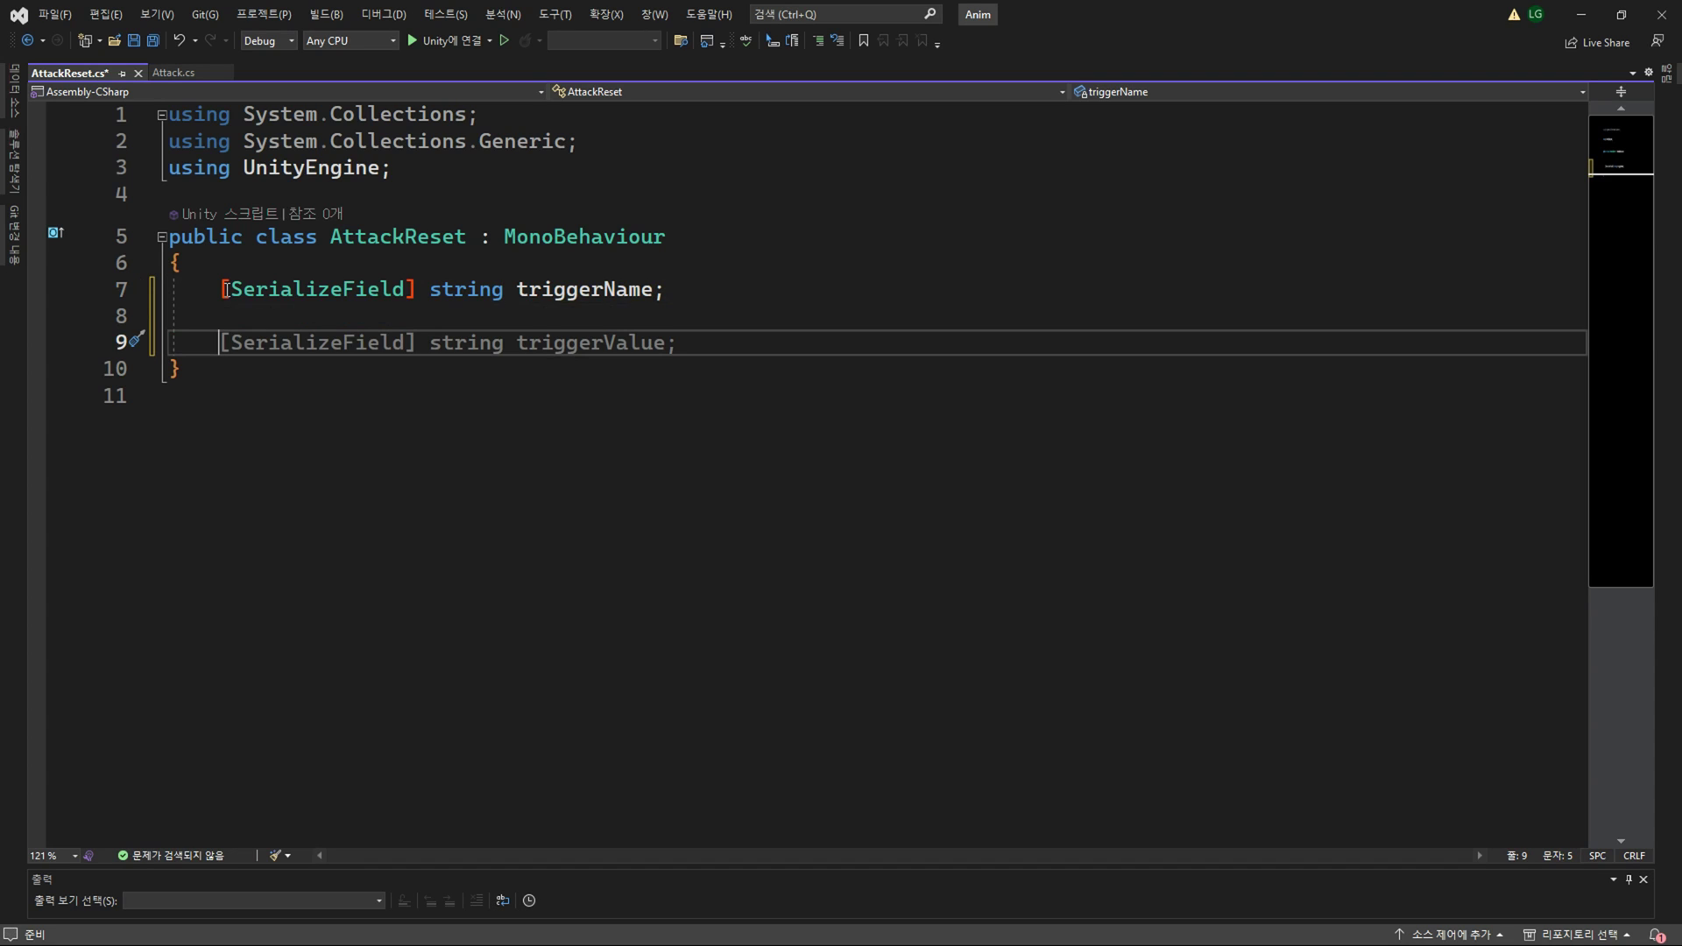
Change the class's base from MonoBehaviour to StateMachineBehaviour.
key("Up")
key("Up")
key("Up")
key("End")
key("ctrl+shift+Left")
key("BackSpace")
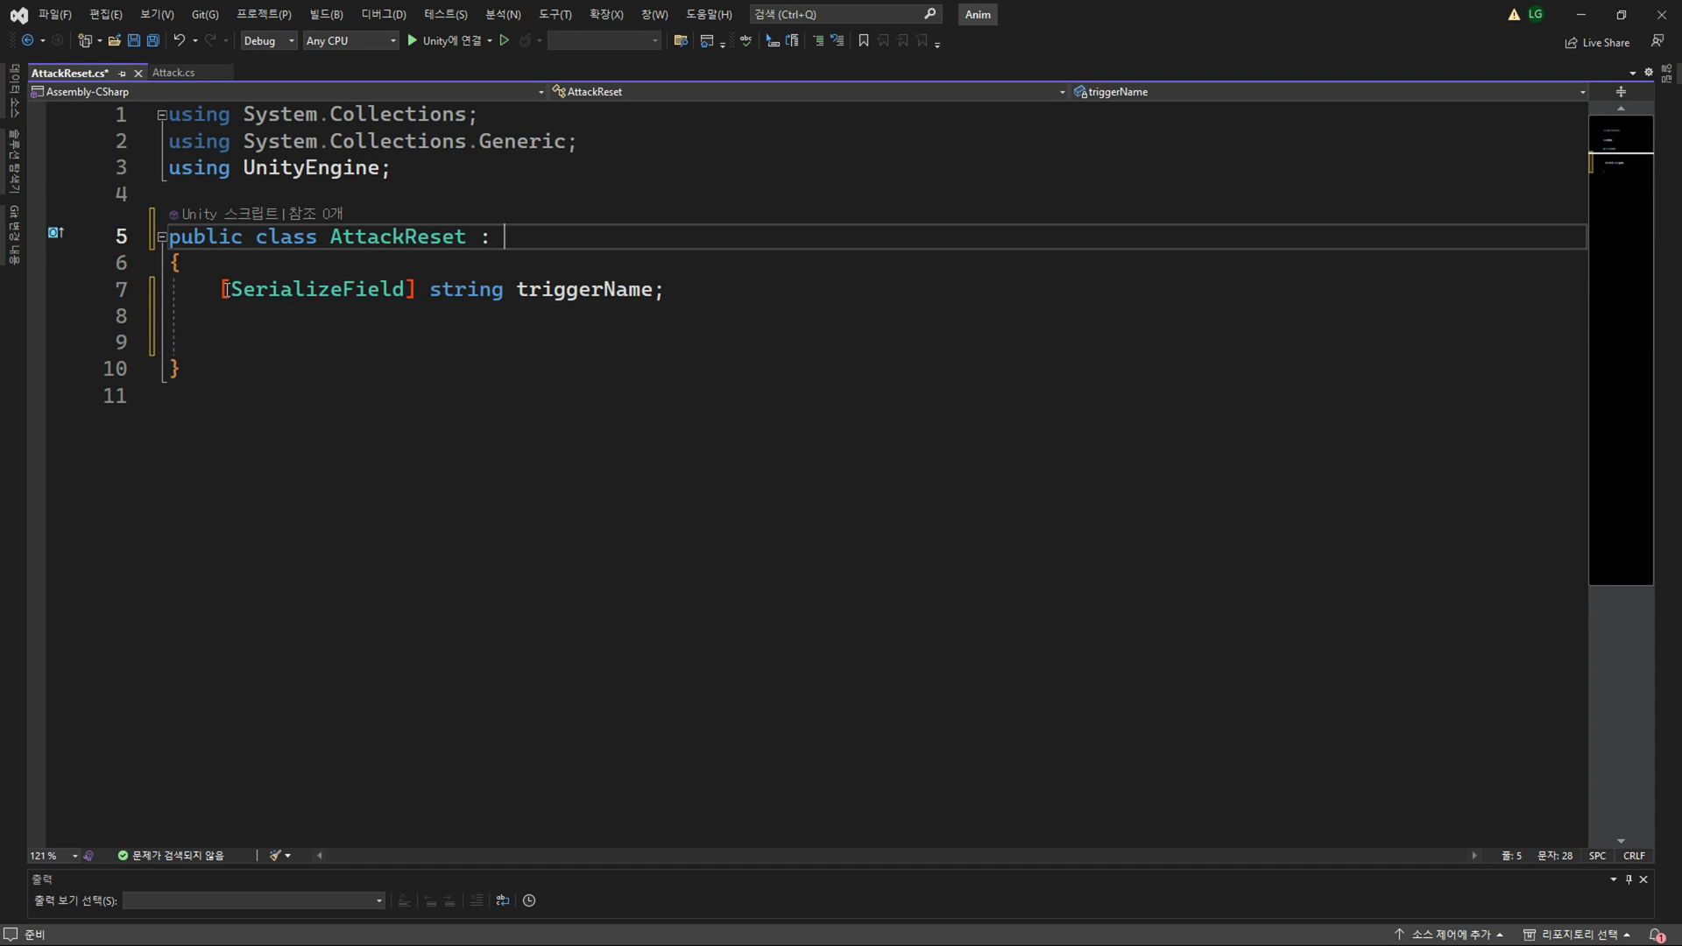
type("tay")
key("BackSpace")
type("te")
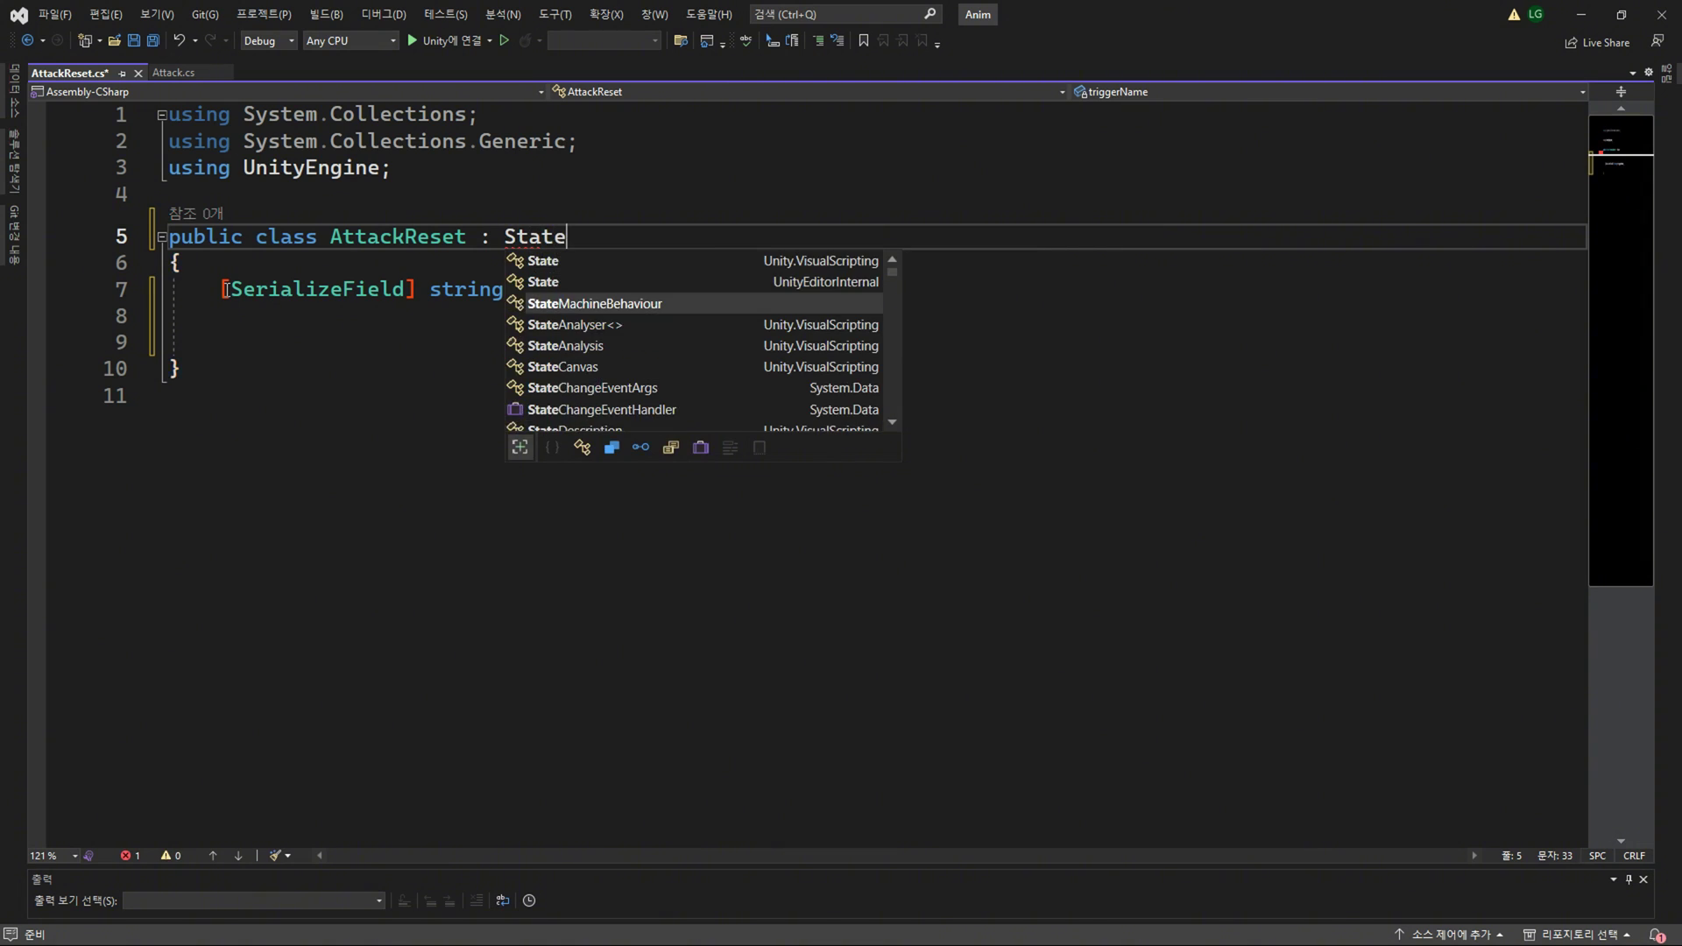
key("Tab")
Add an OnStateExit override calling animator.ResetTrigger(triggerName) and save the script.
key("Down")
key("Down")
key("Down")
key("Down")
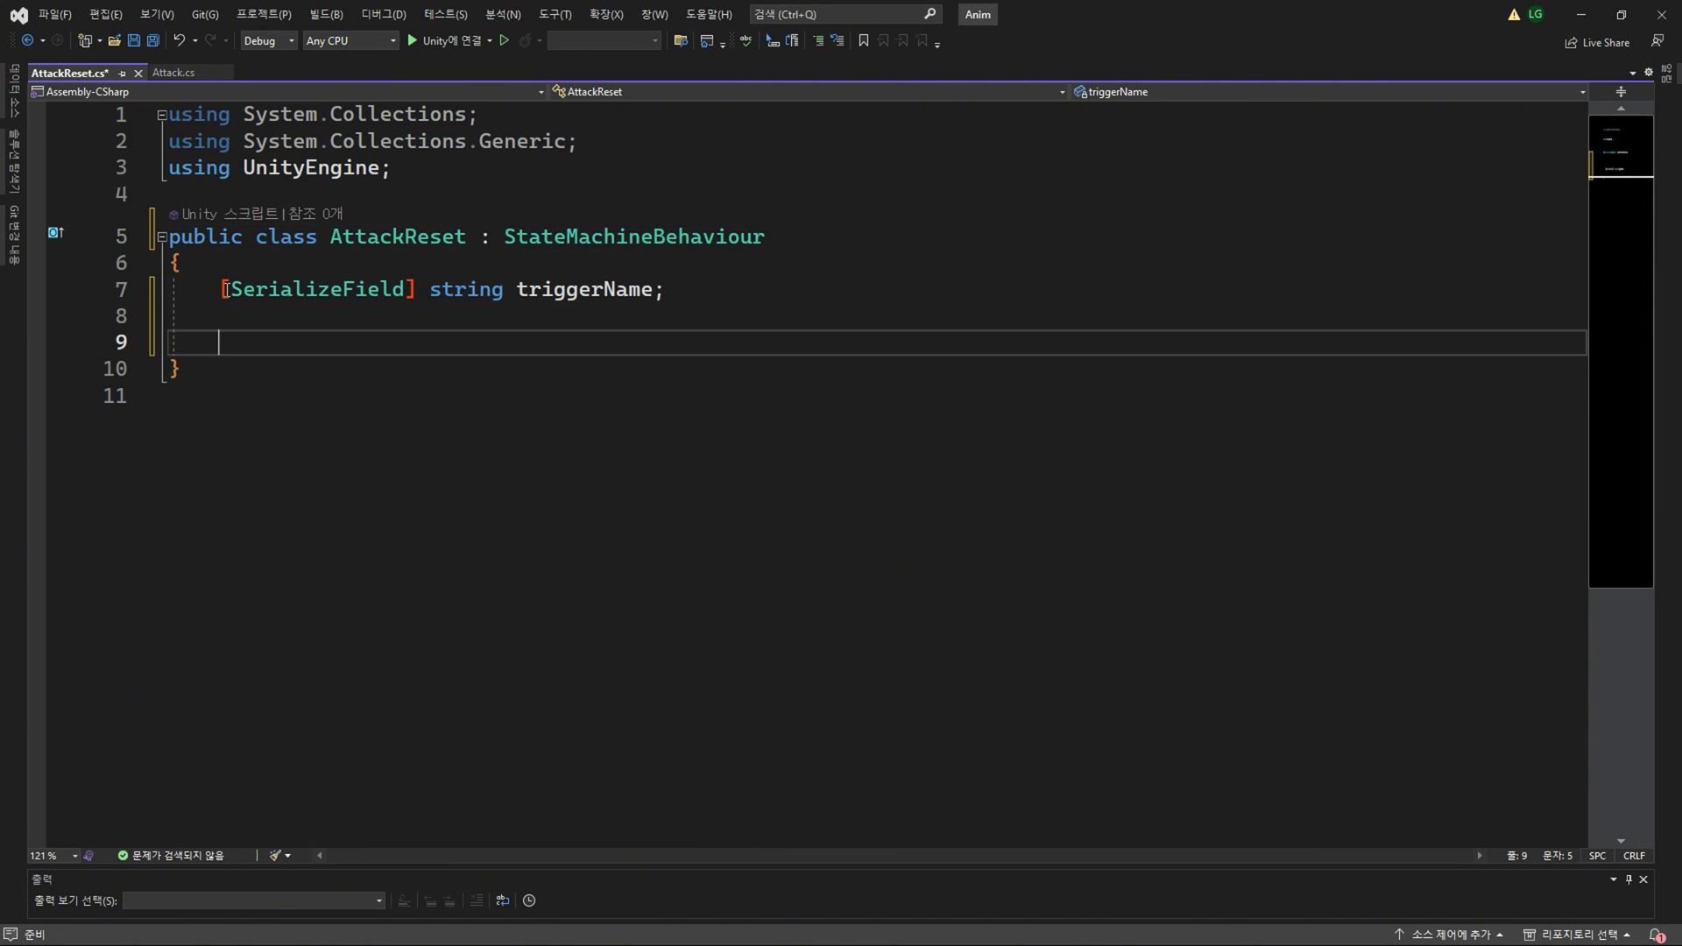
type("Ons")
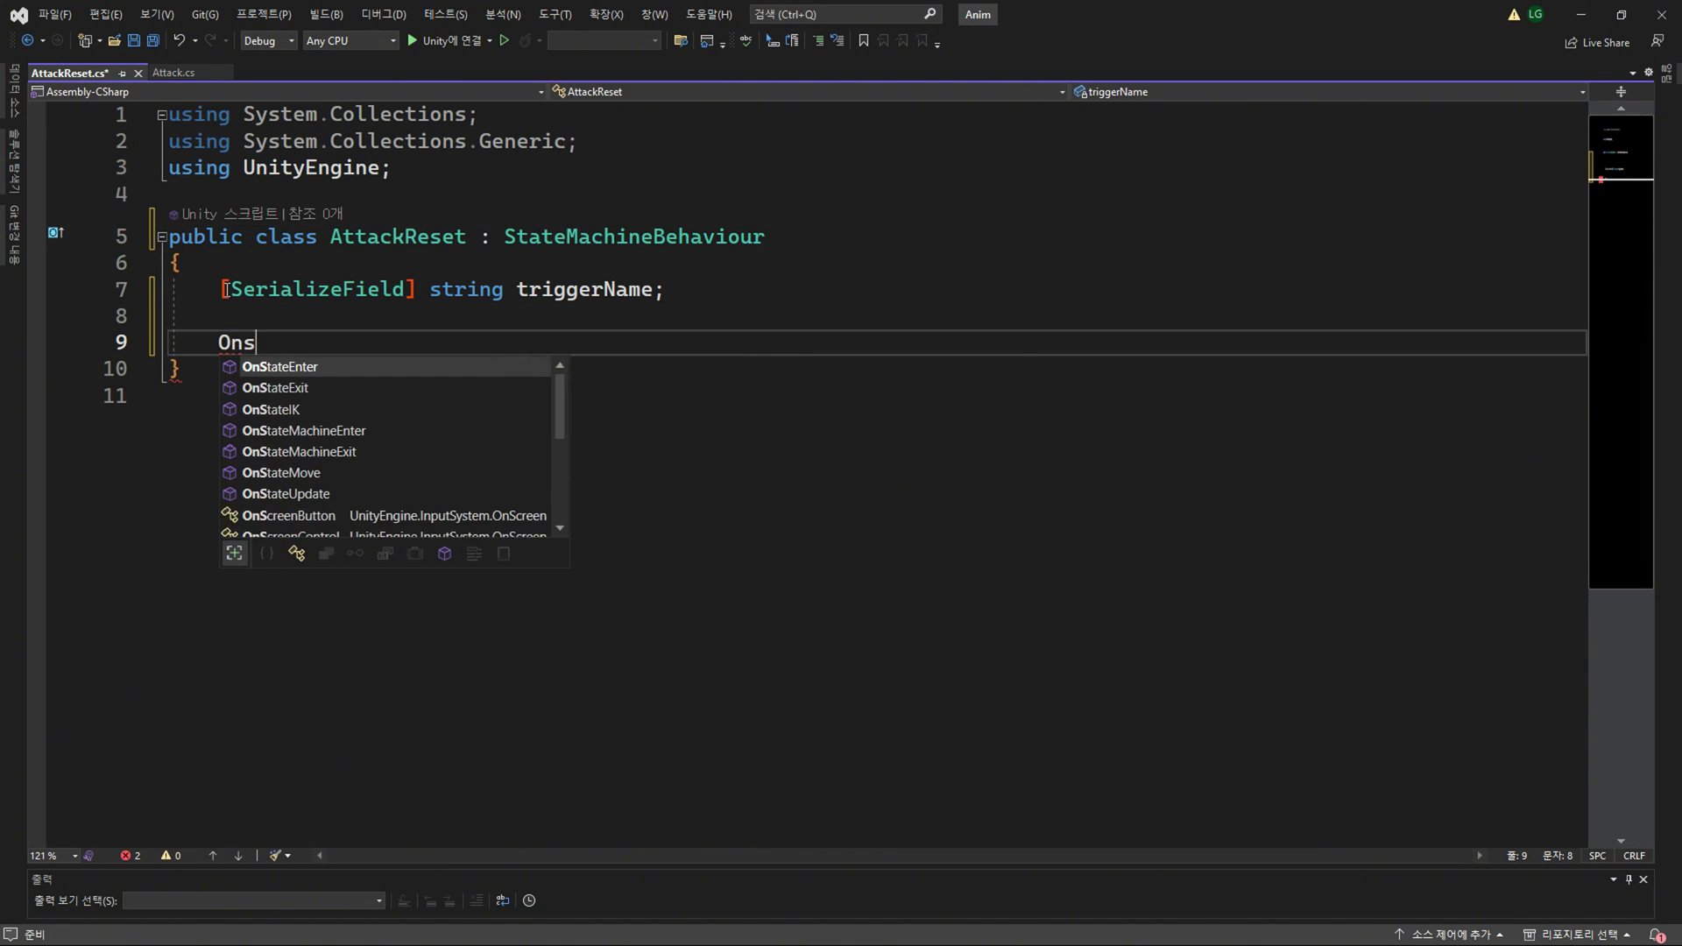
type("t")
key("Down")
key("Tab")
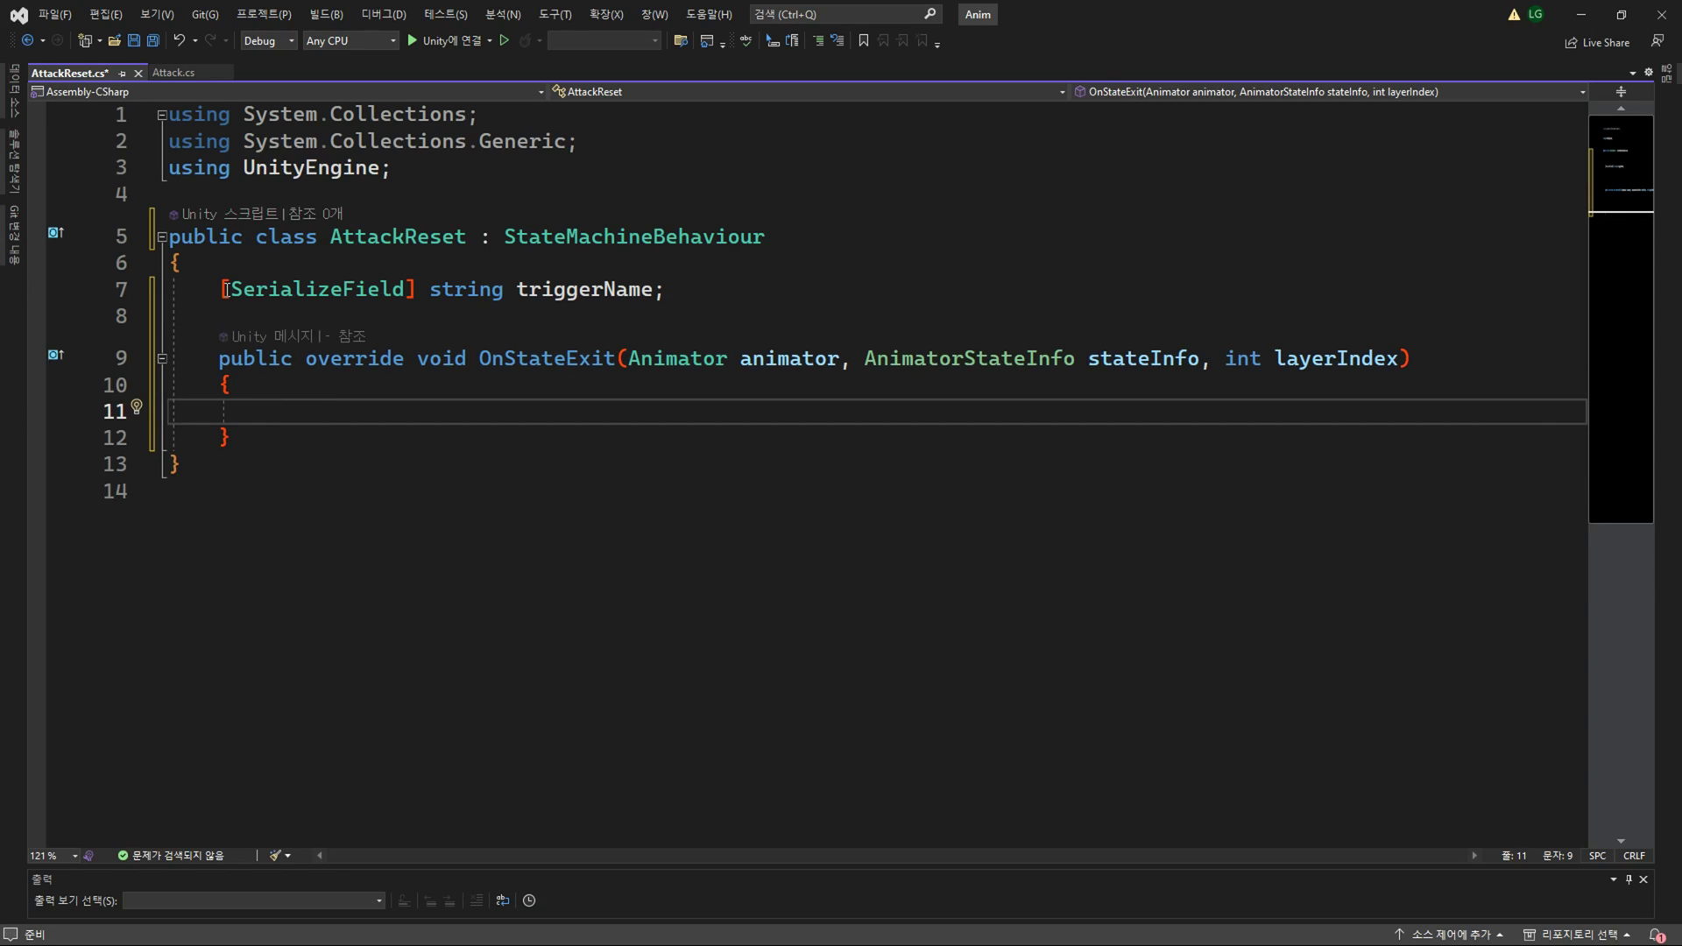
type("animator.R")
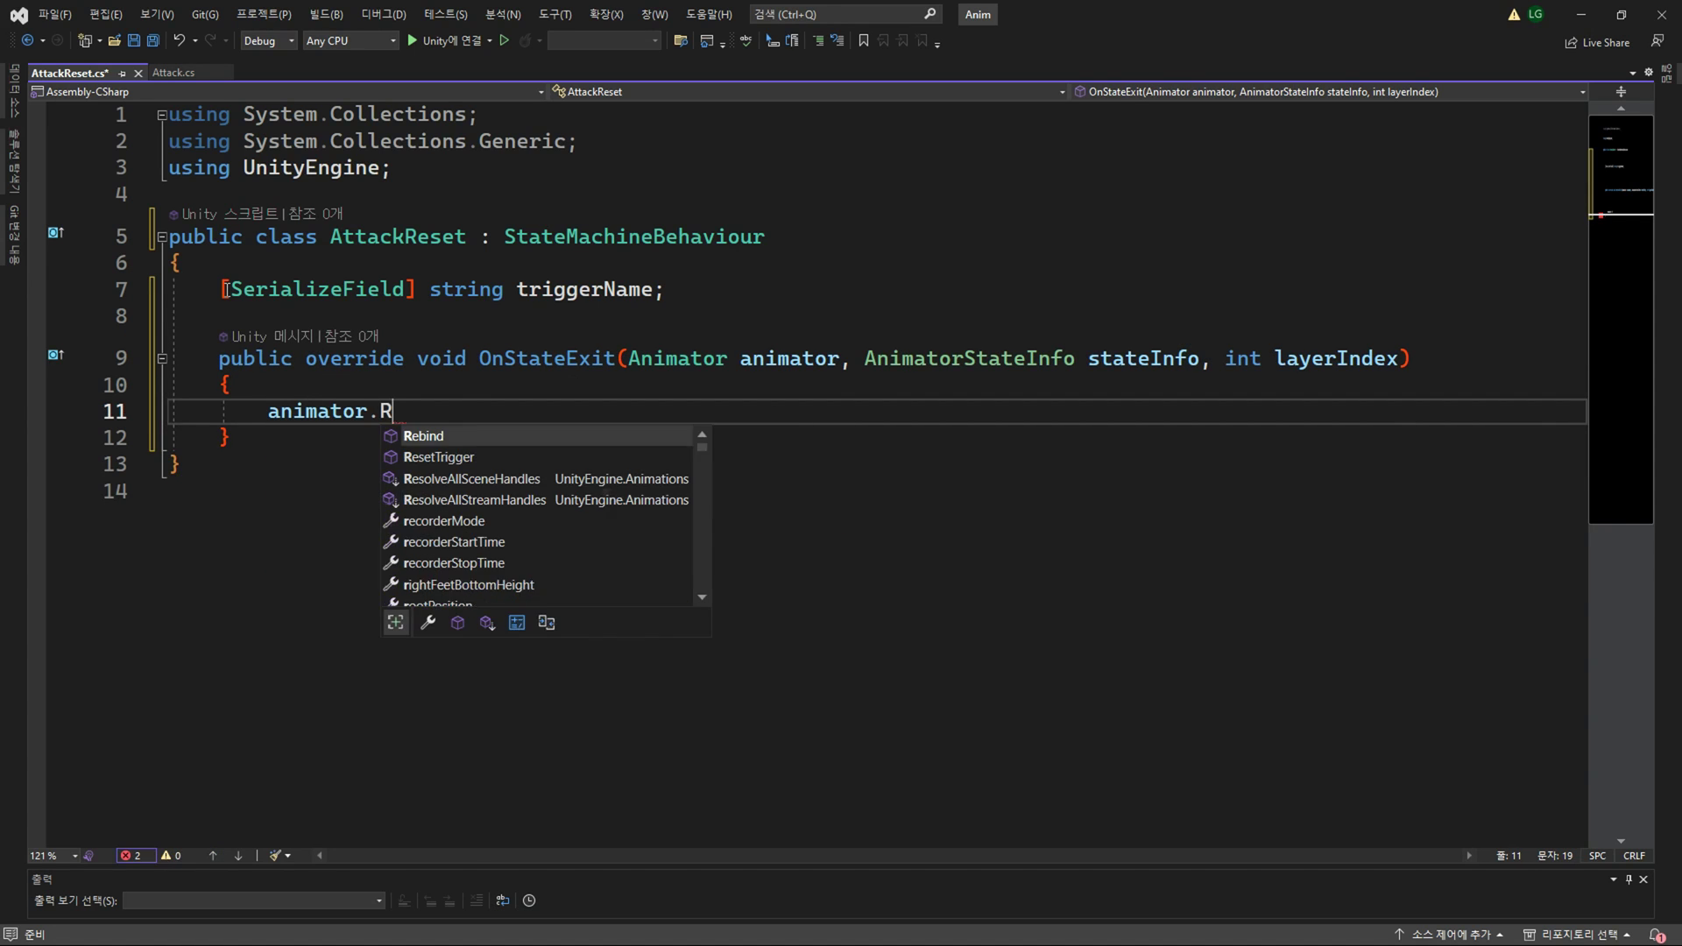
type("es")
key("Tab")
type("();")
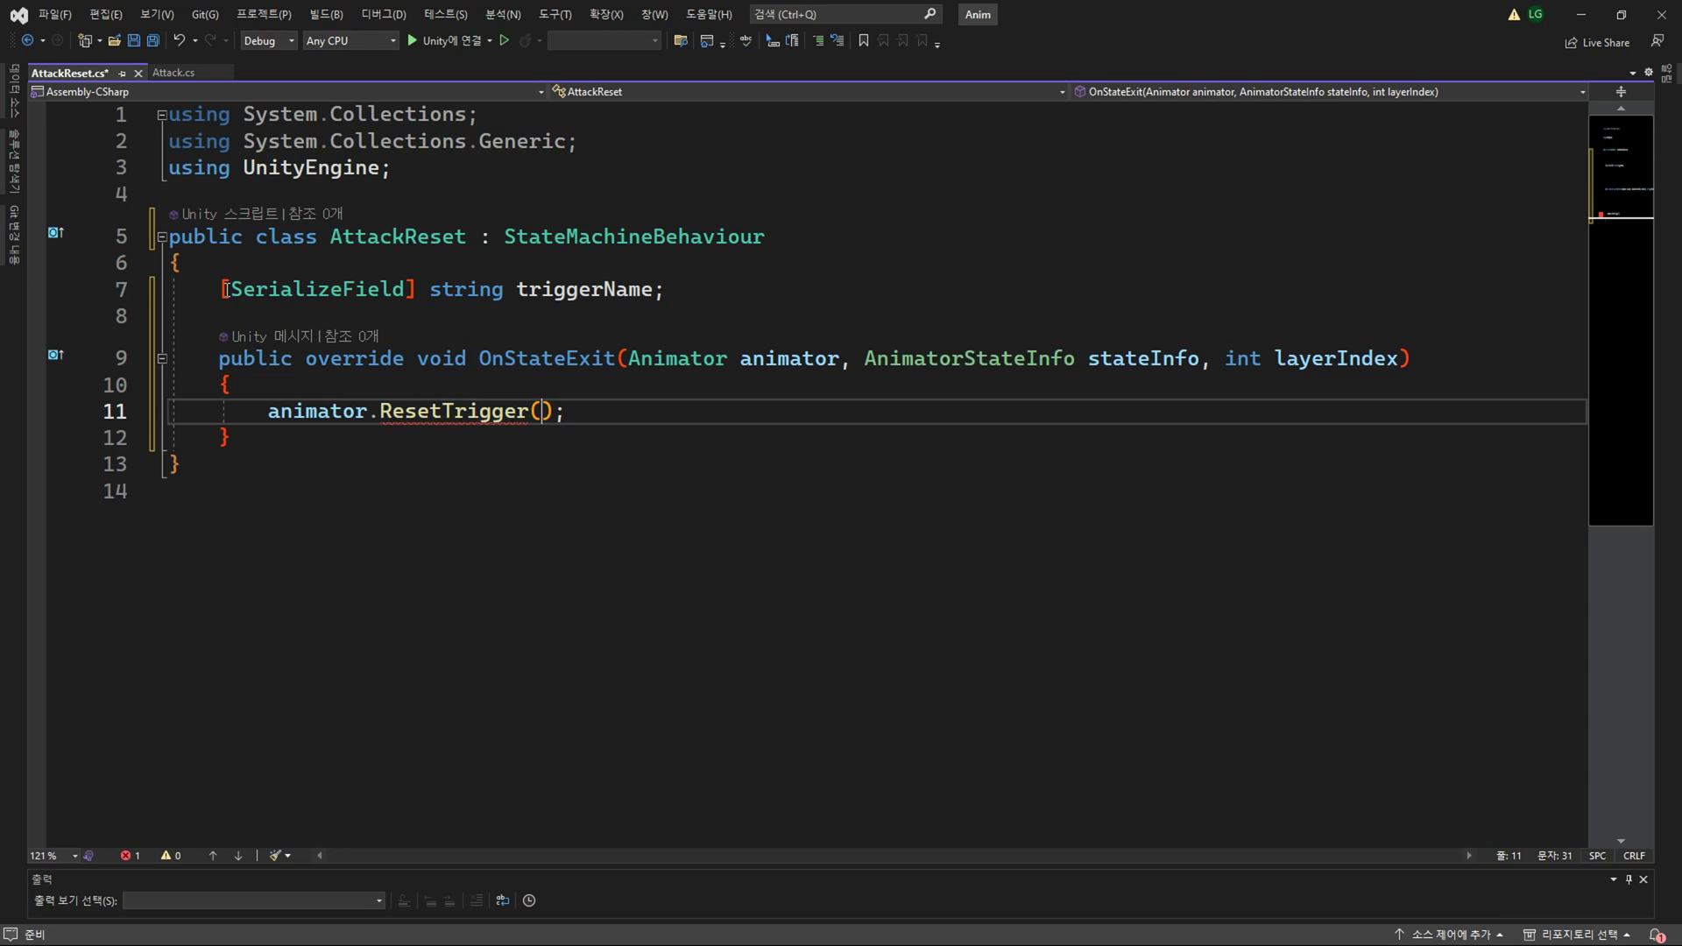
type("trig")
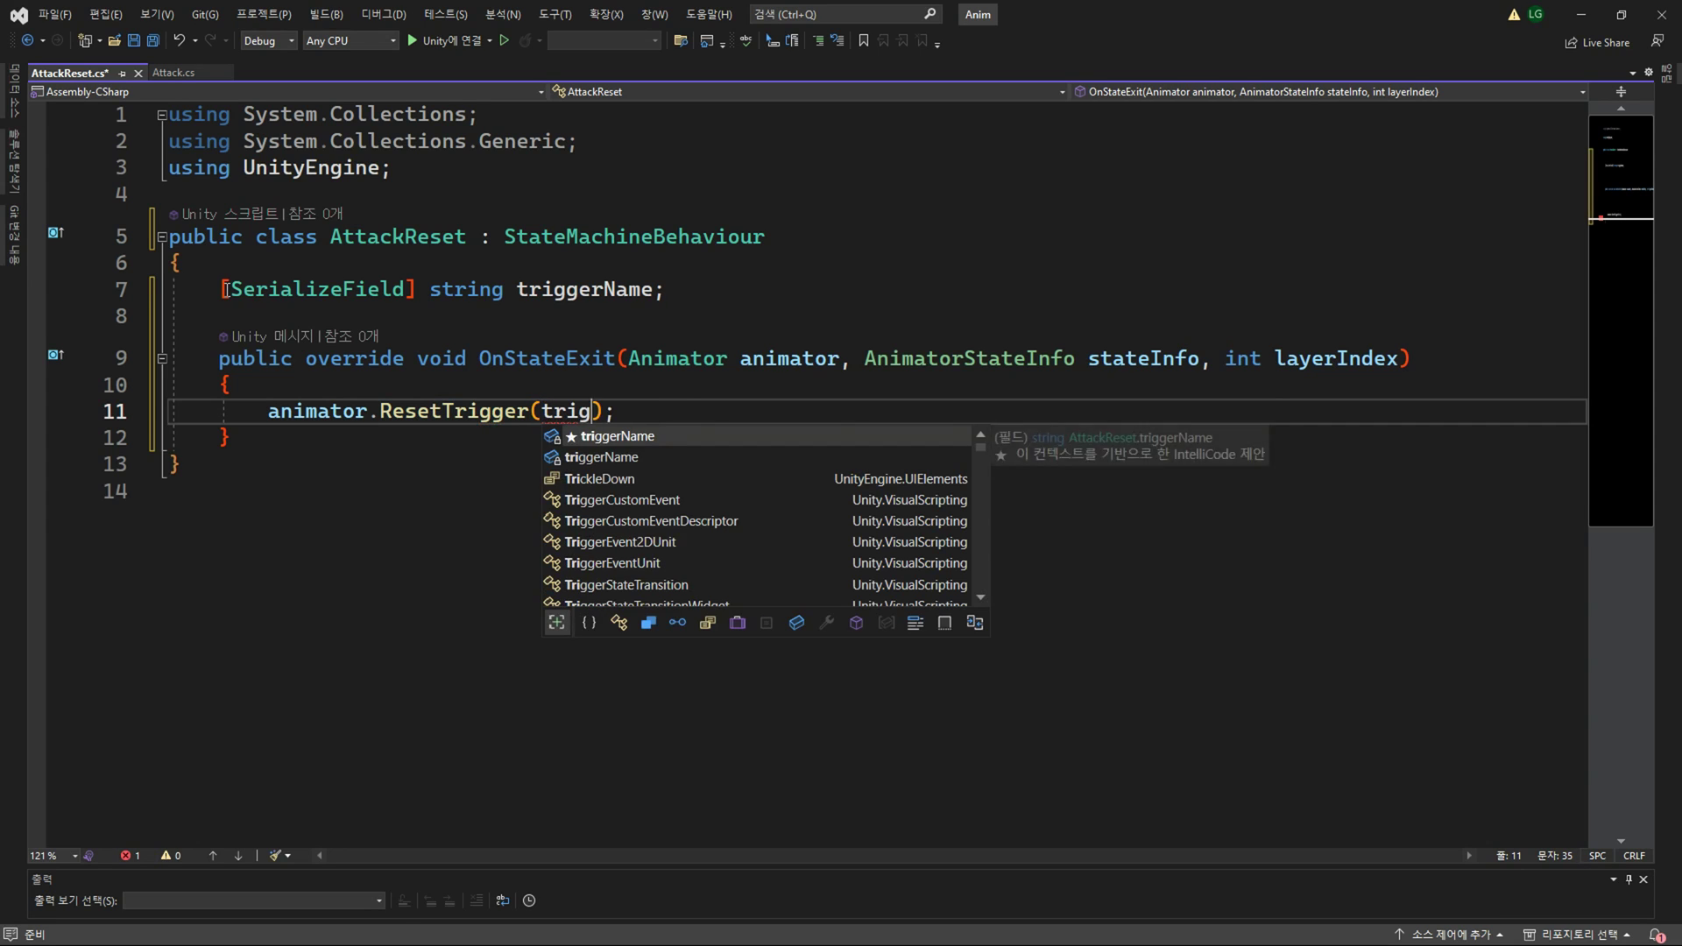
key("Tab")
key("End")
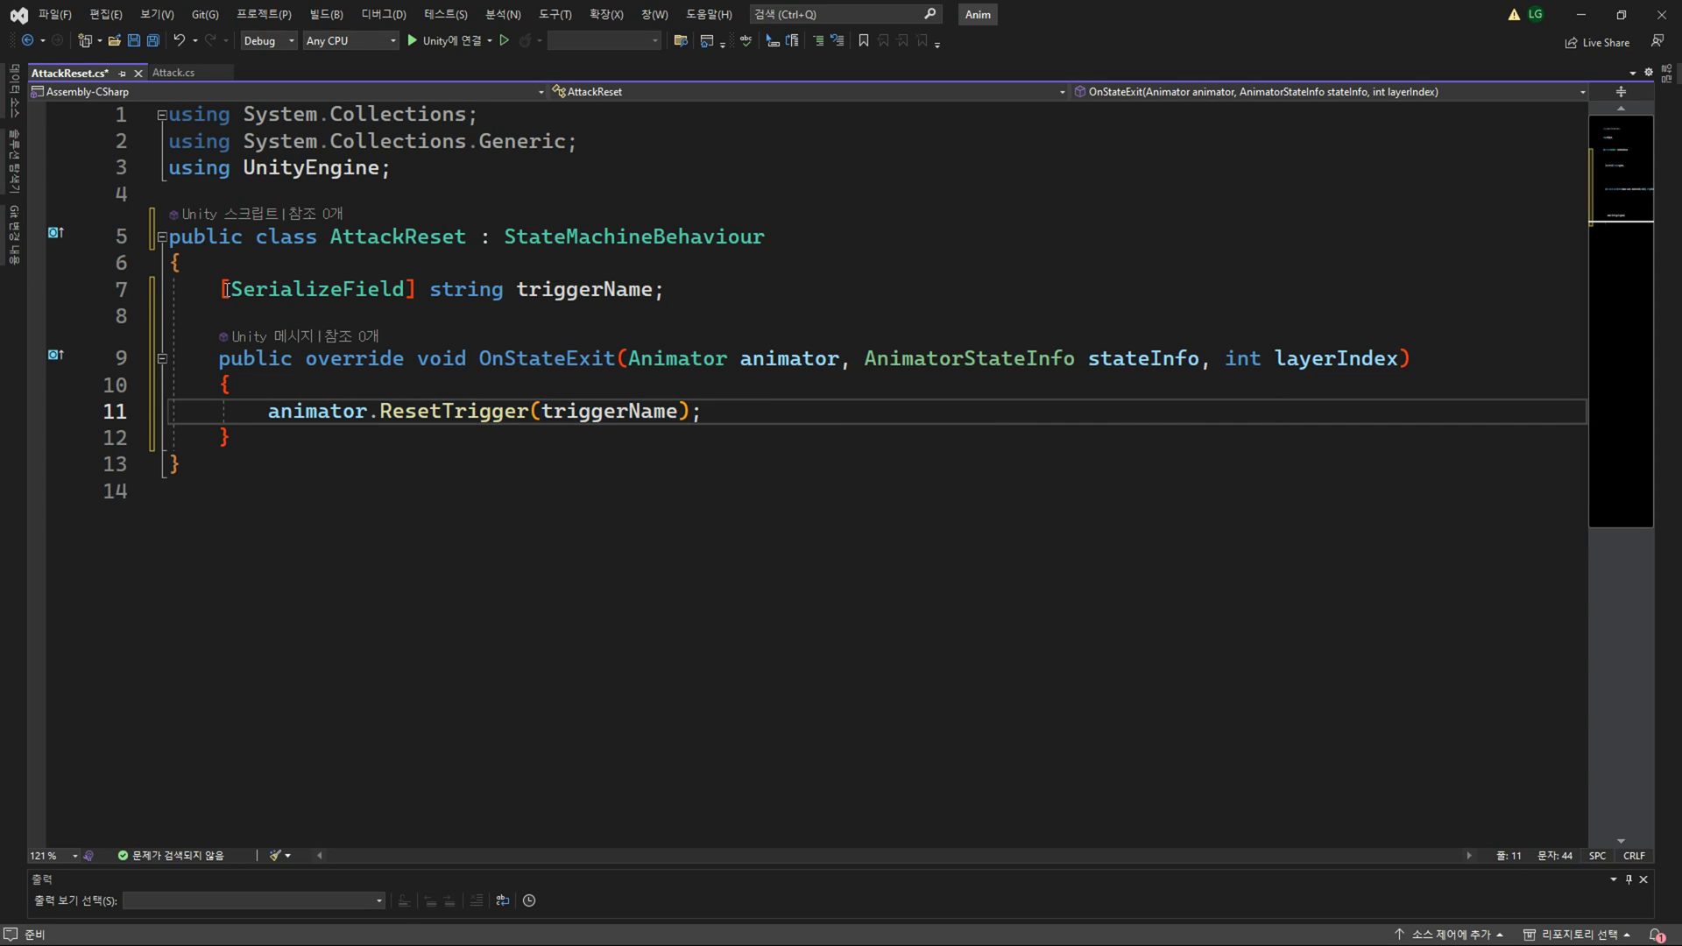
key("ctrl+s")
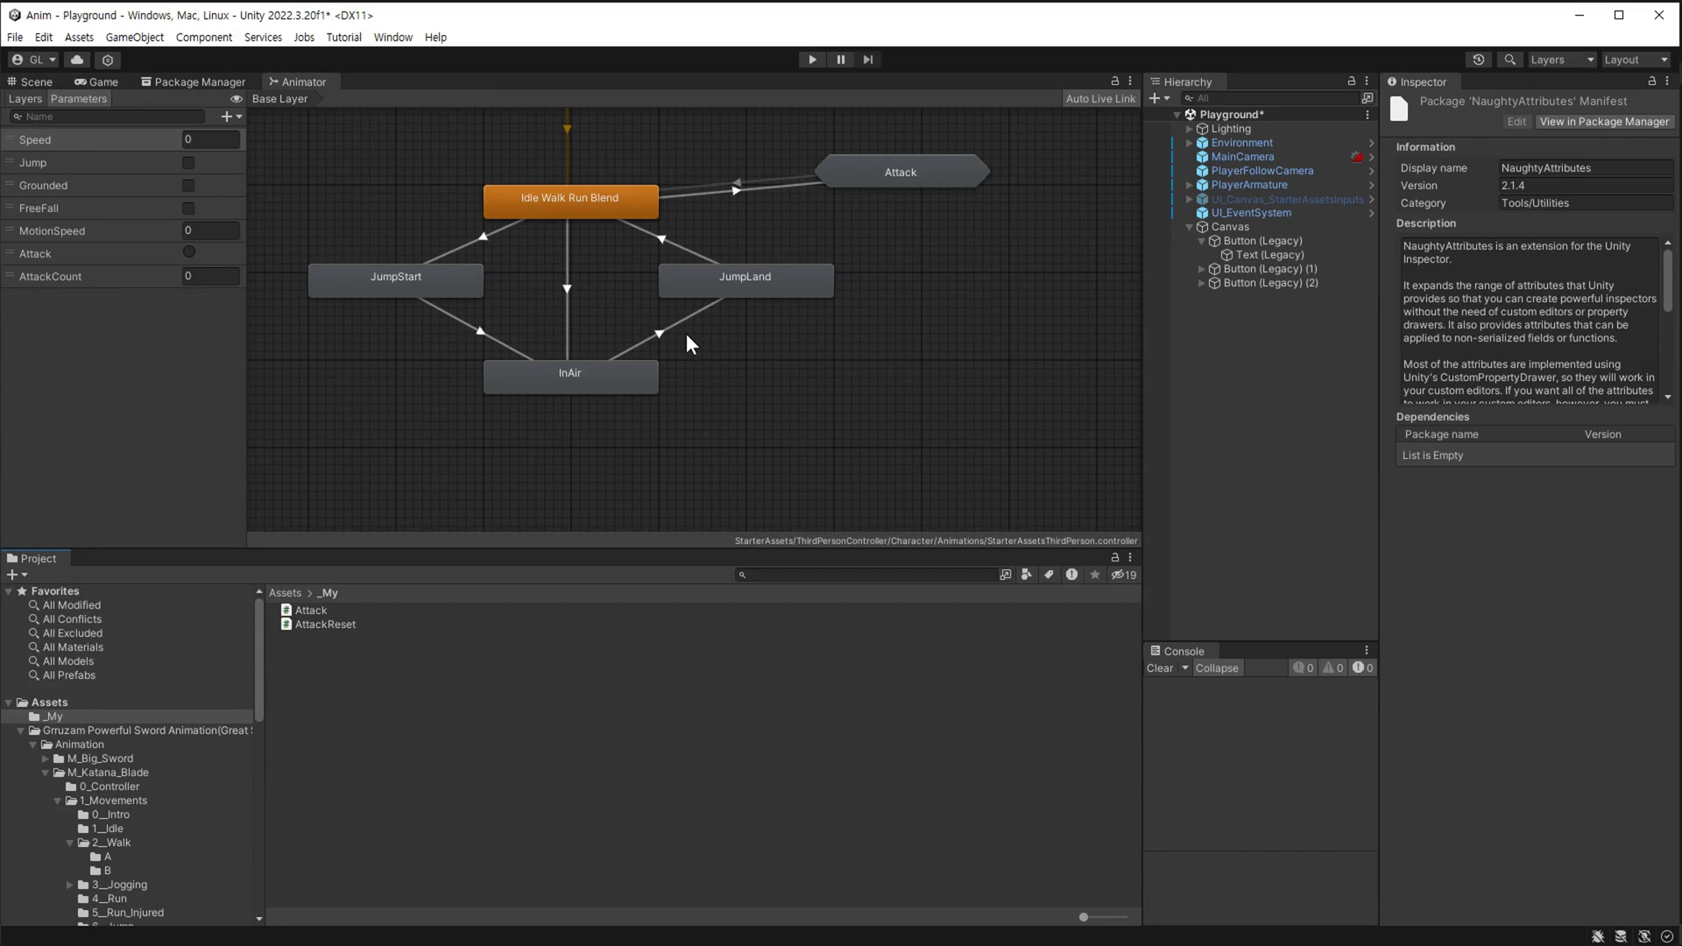
Give the Attack state an AttackReset behaviour with Trigger Name 'Attack', then enter Play mode.
left_click(903, 177)
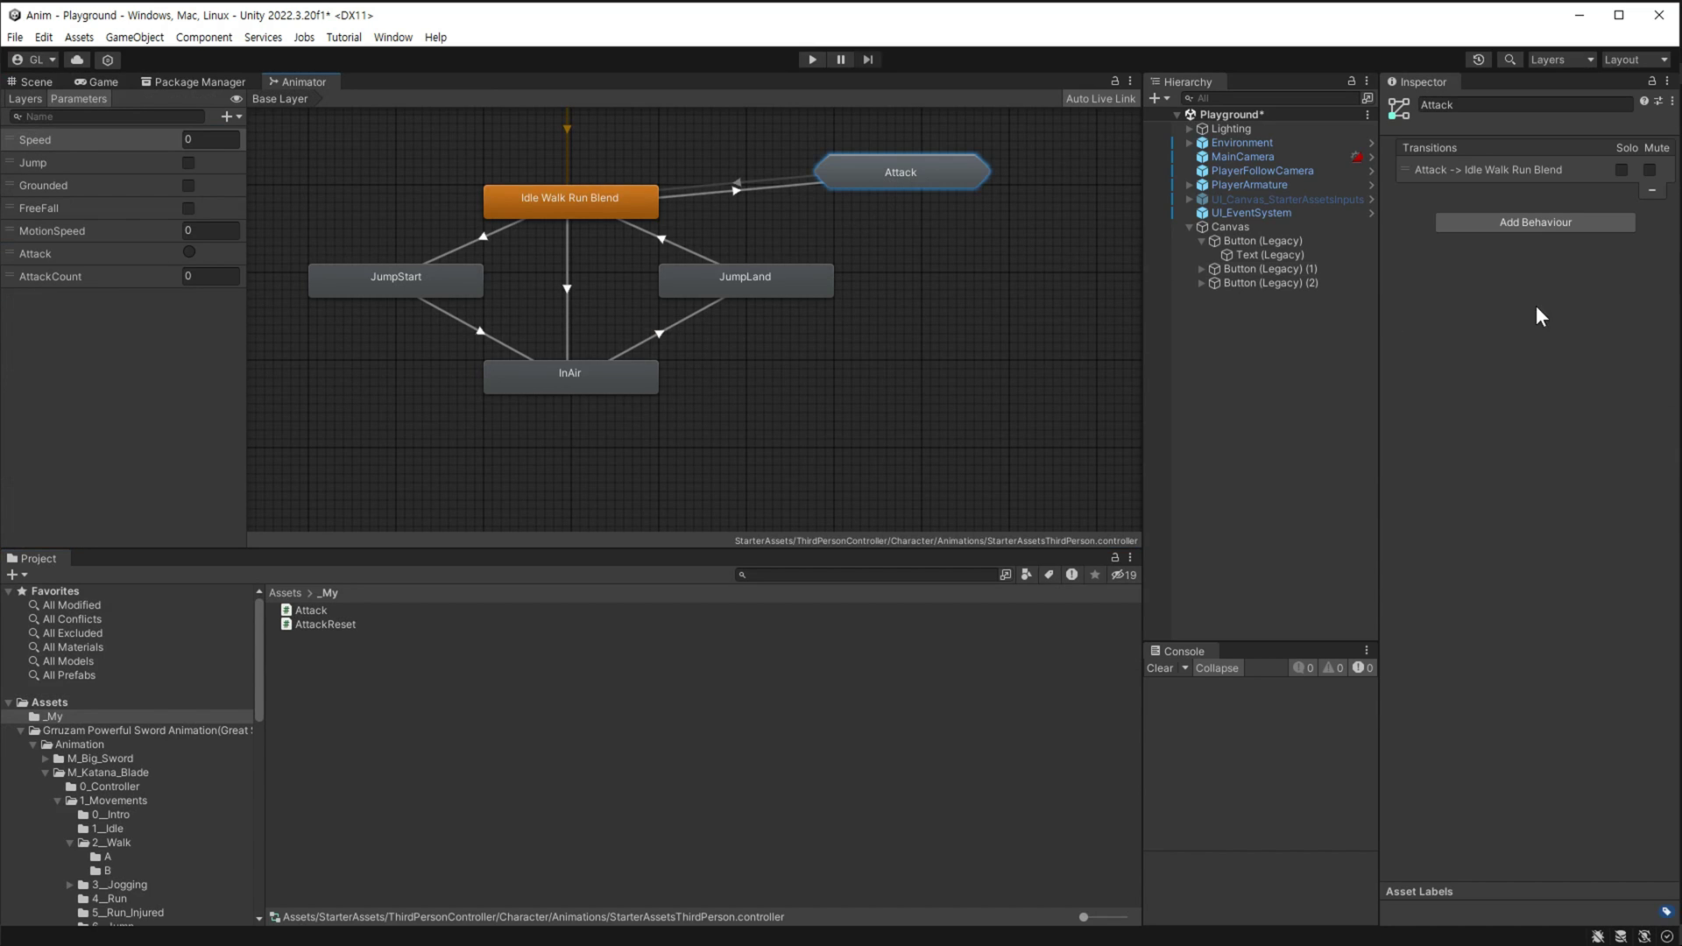
left_click(1537, 224)
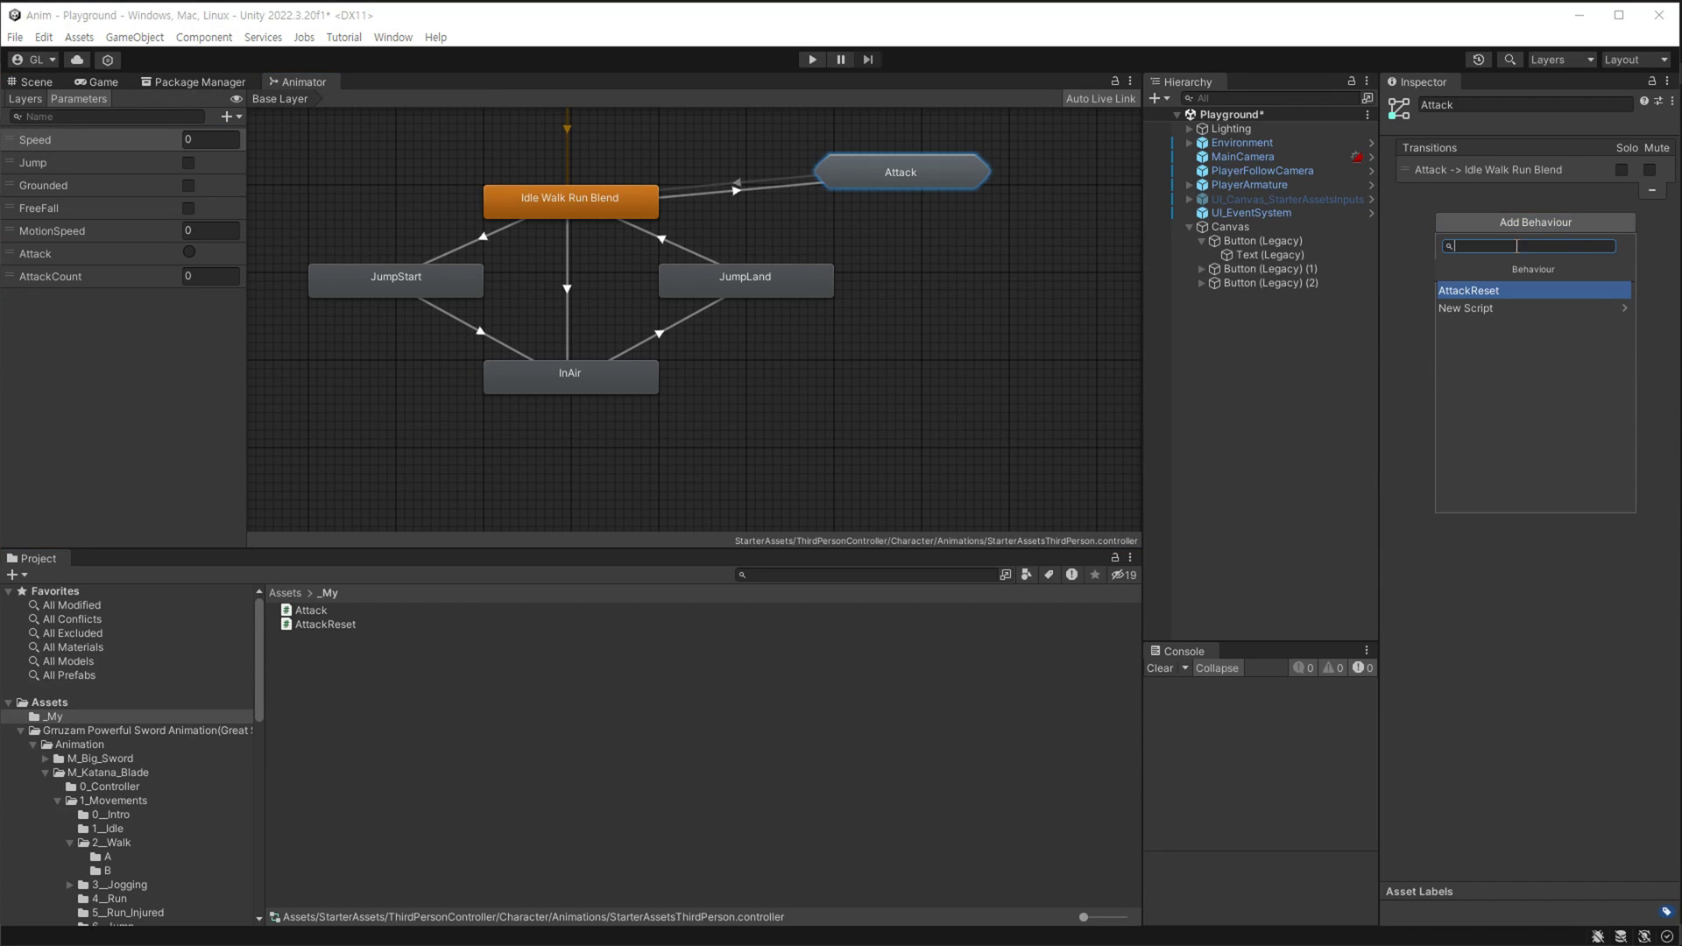
left_click(1484, 291)
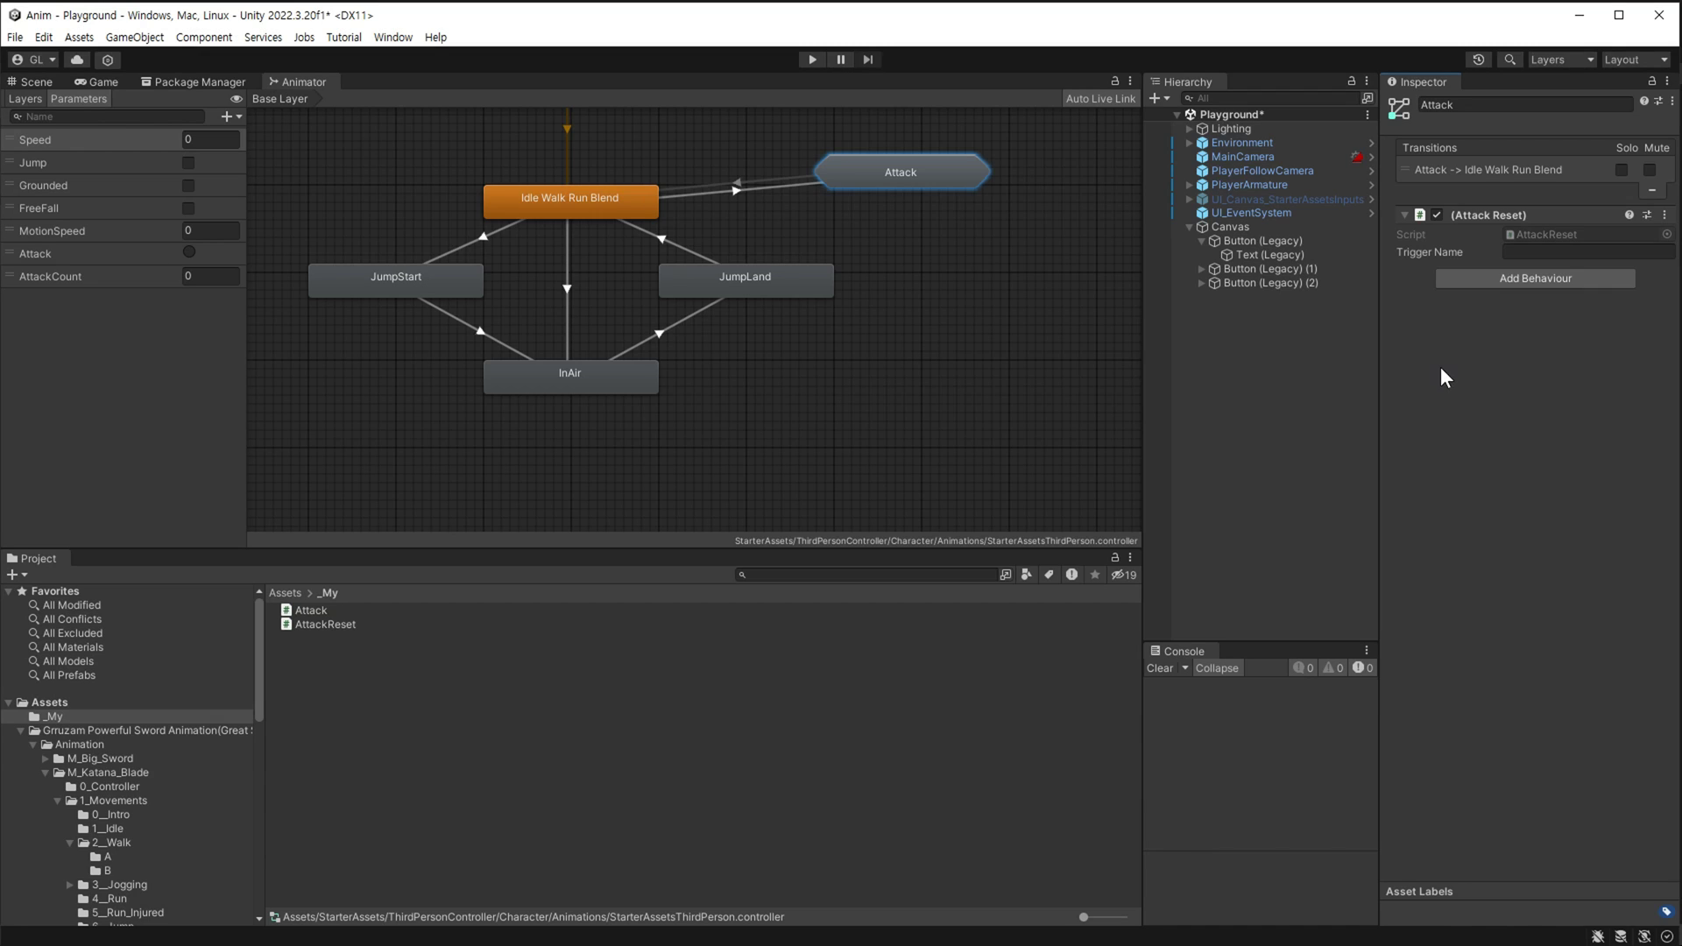
type("Attack")
key("ctrl+p")
Press the three on-screen 1 buttons repeatedly to play sword attacks until AttackCount reaches 2.
left_click(826, 475)
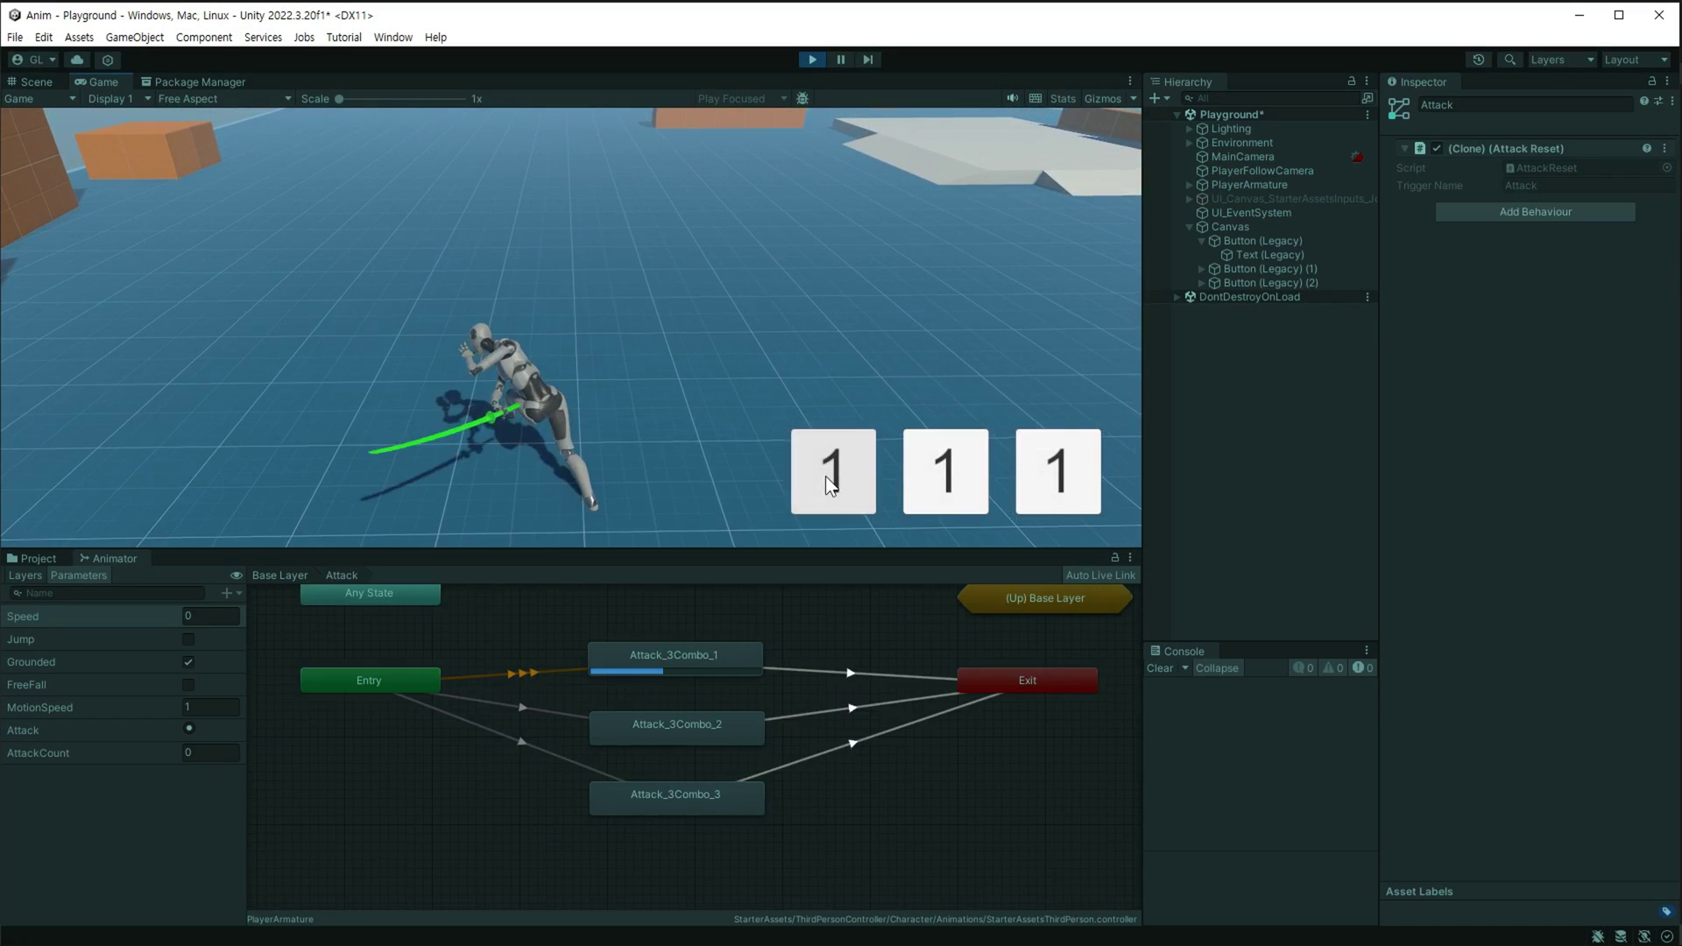
left_click(829, 471)
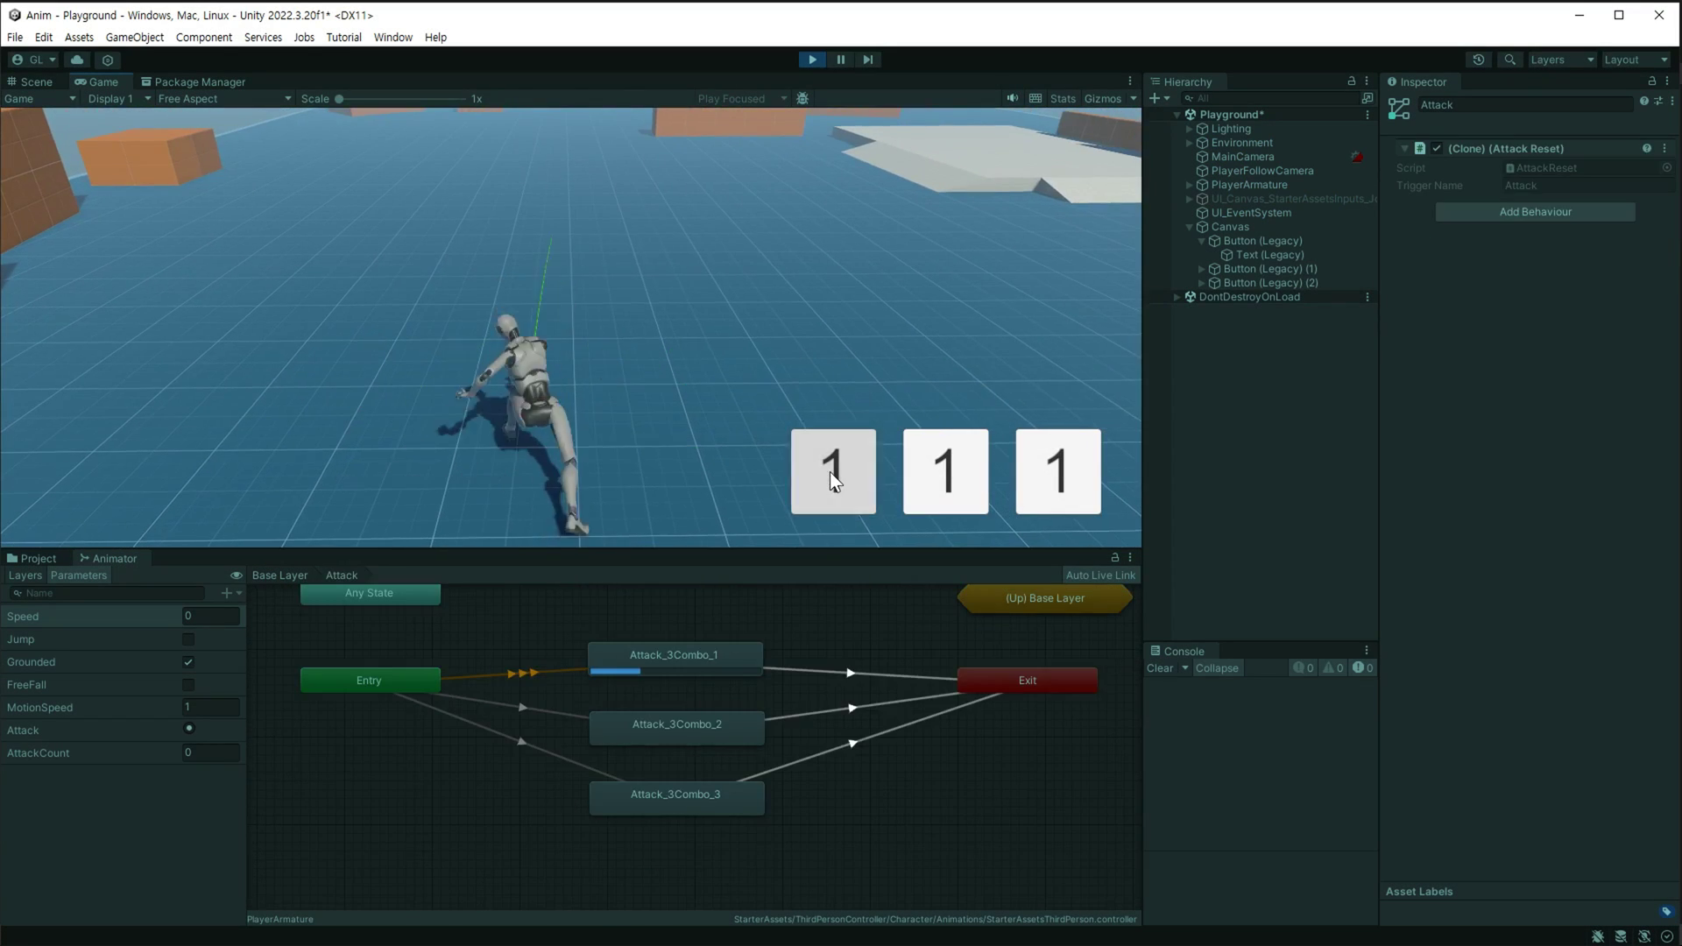
left_click(843, 477)
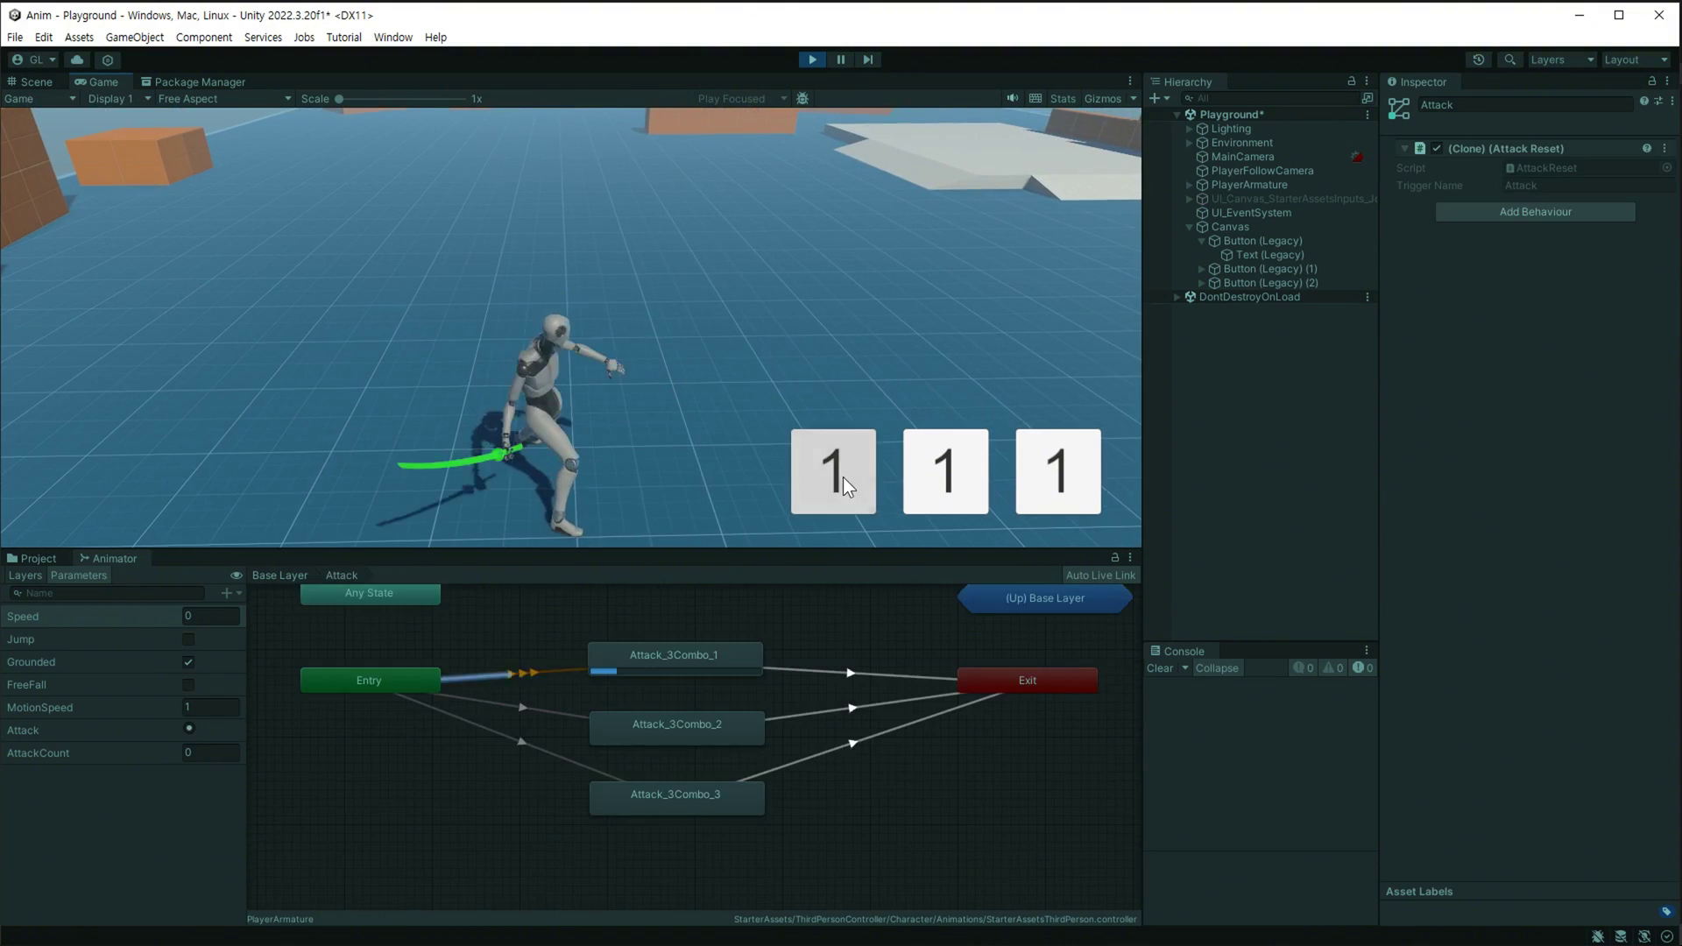
left_click(948, 486)
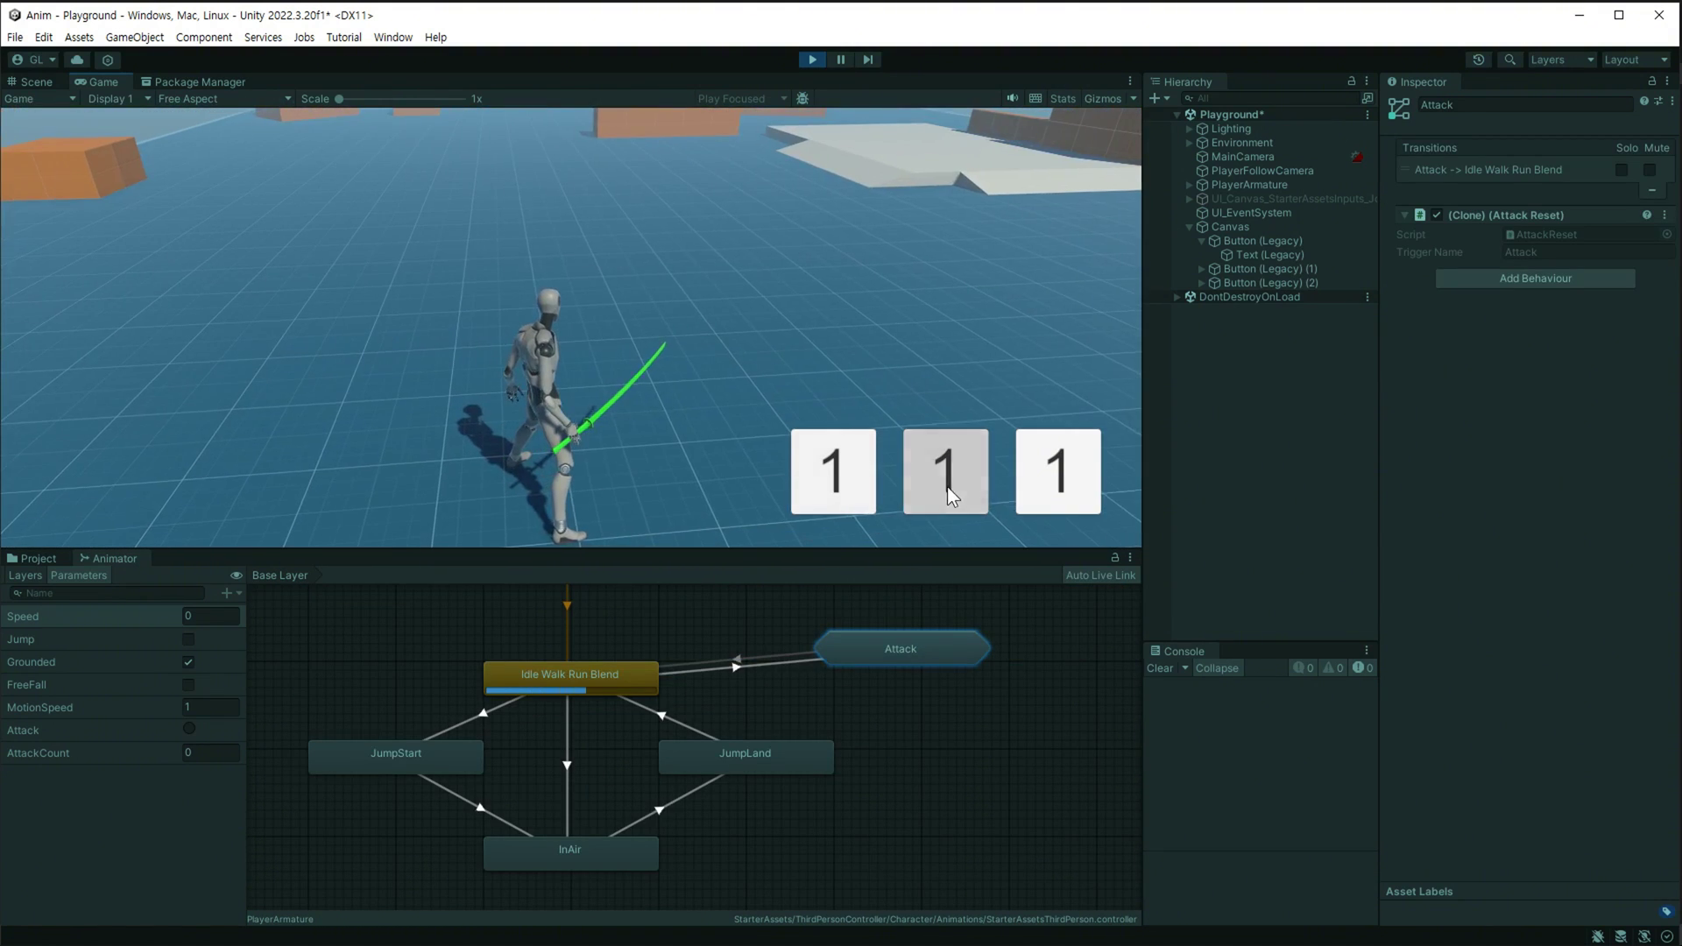
left_click(1061, 487)
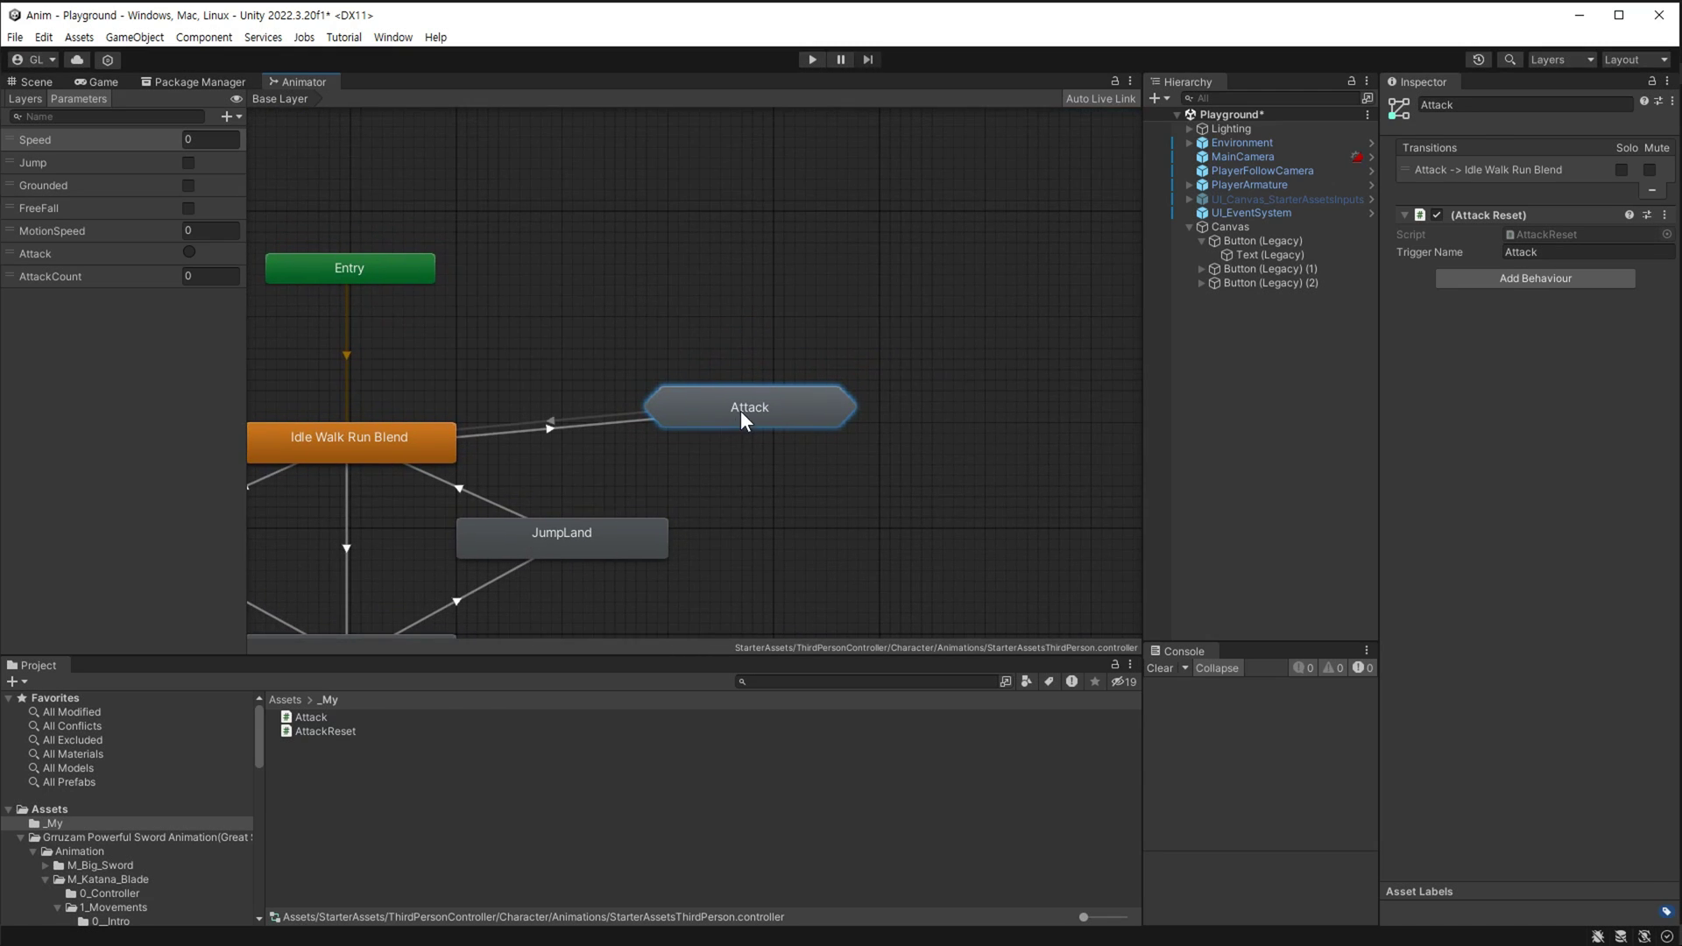
Open the Attack sub-state machine and delete its old transitions, including the exit transitions.
double_click(741, 412)
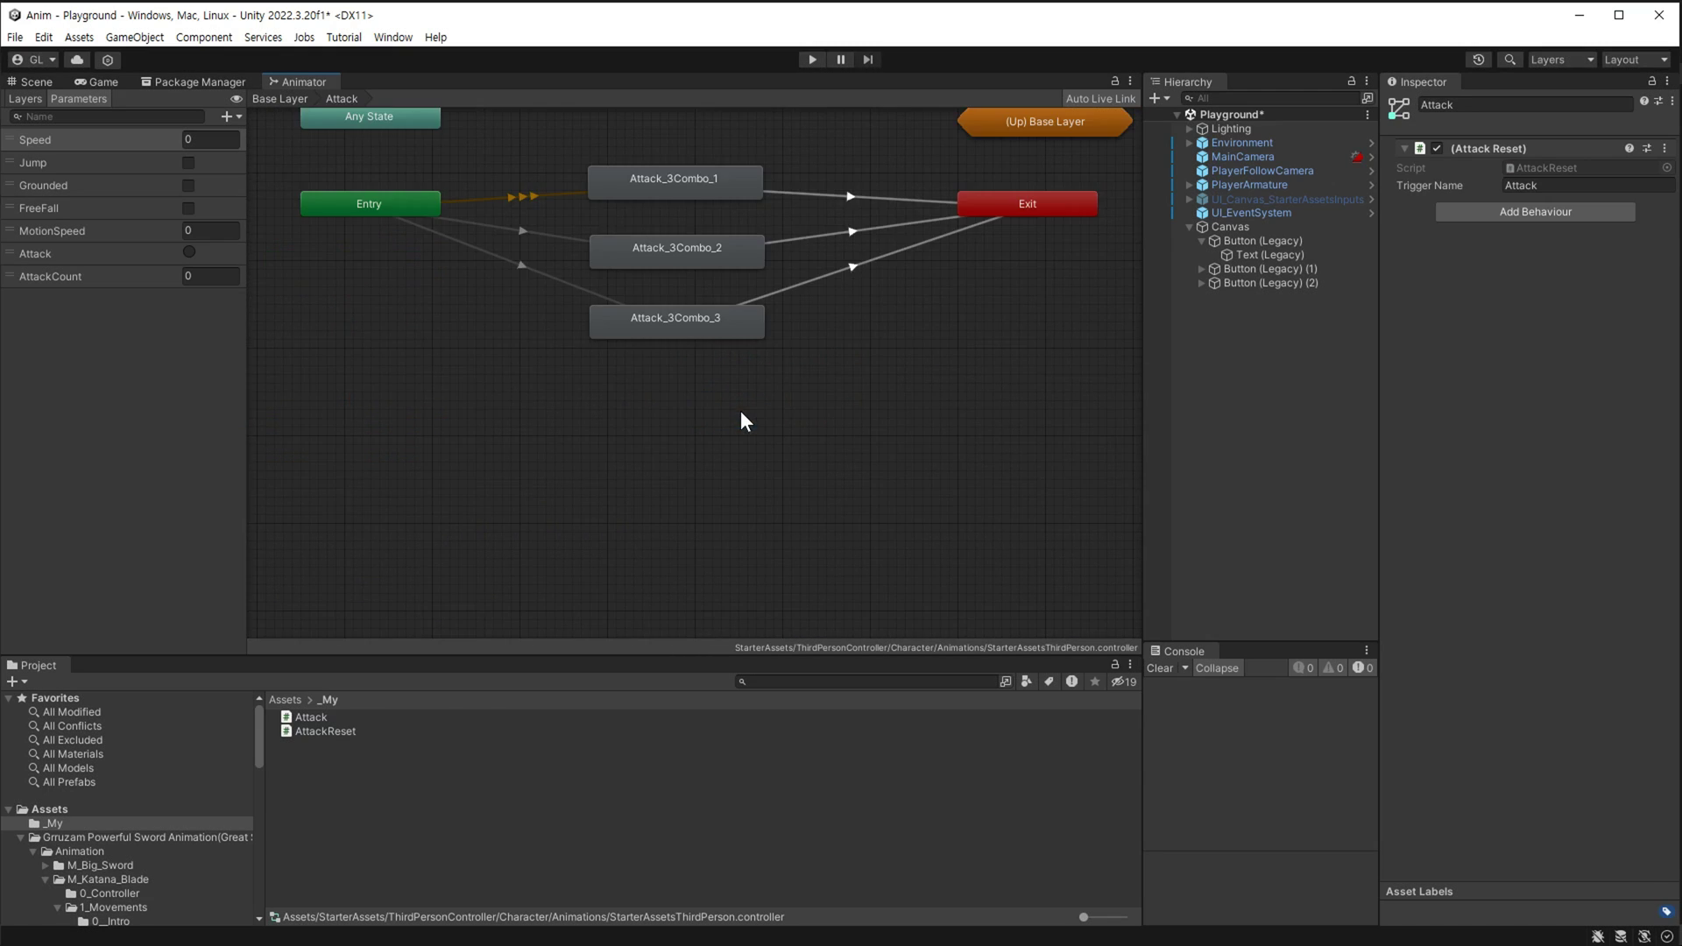
mouse_move(627, 329)
left_mouse_down()
mouse_move(569, 278)
mouse_move(669, 241)
mouse_move(581, 257)
left_mouse_up()
key("Delete")
left_click(729, 466)
left_click(797, 311)
key("Delete")
Chain Attack_3Combo_1 to Attack_3Combo_2 to Attack_3Combo_3 and arrange the three states in a row.
right_click(578, 268)
left_click(616, 277)
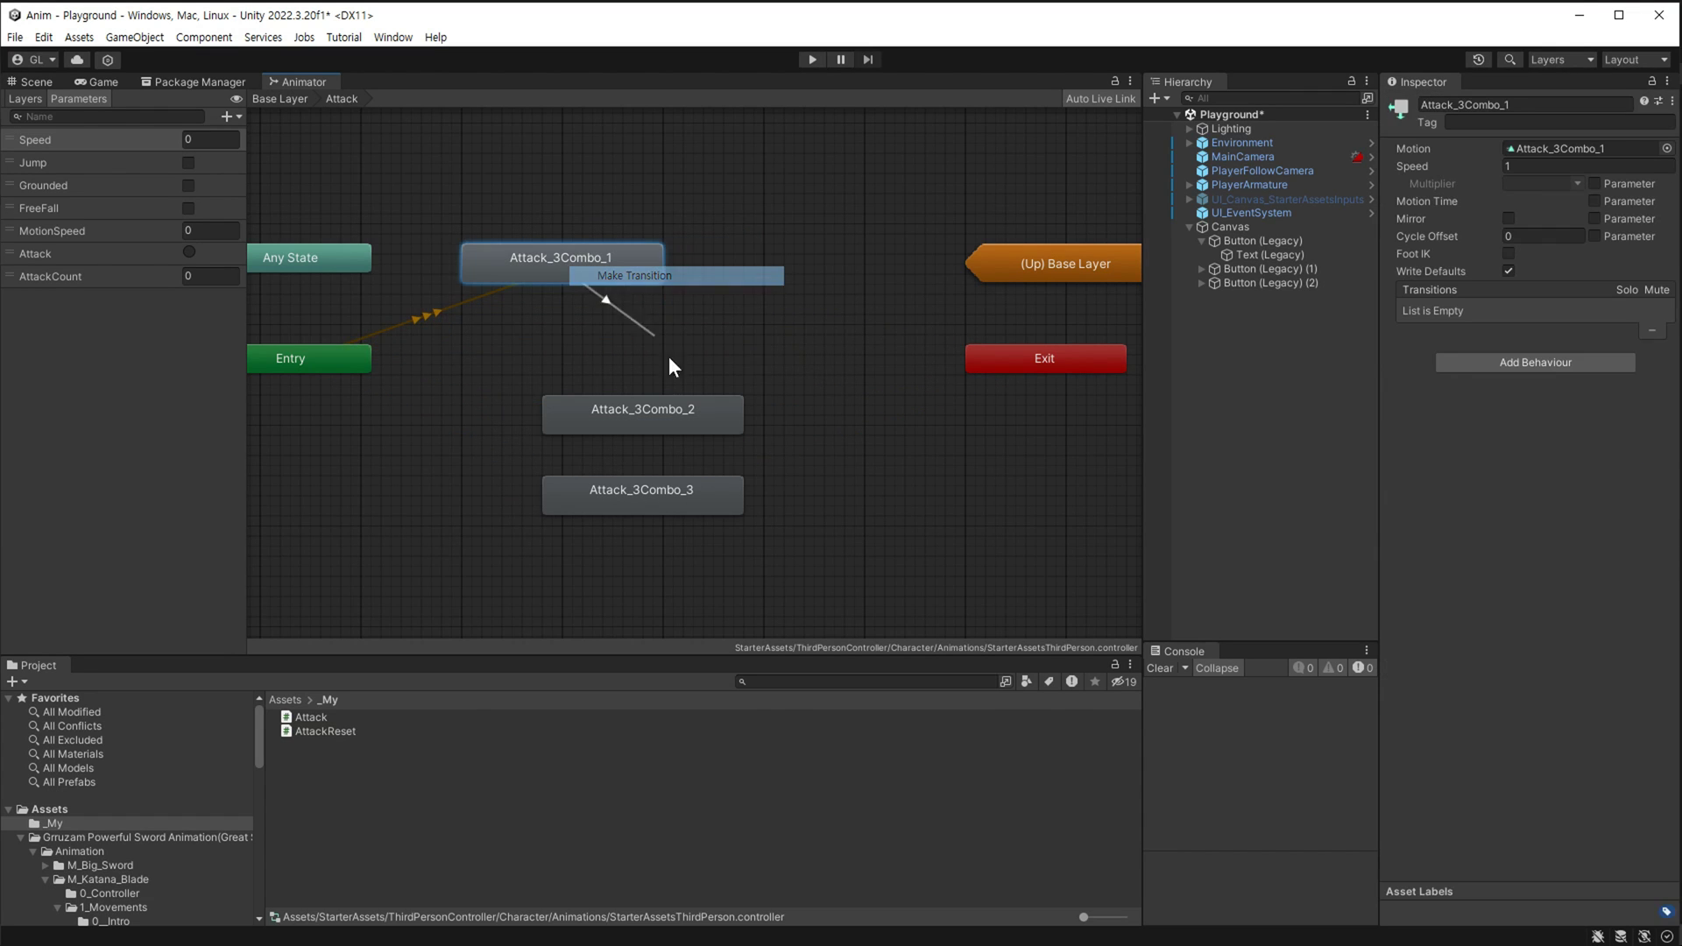
left_click(681, 413)
right_click(643, 426)
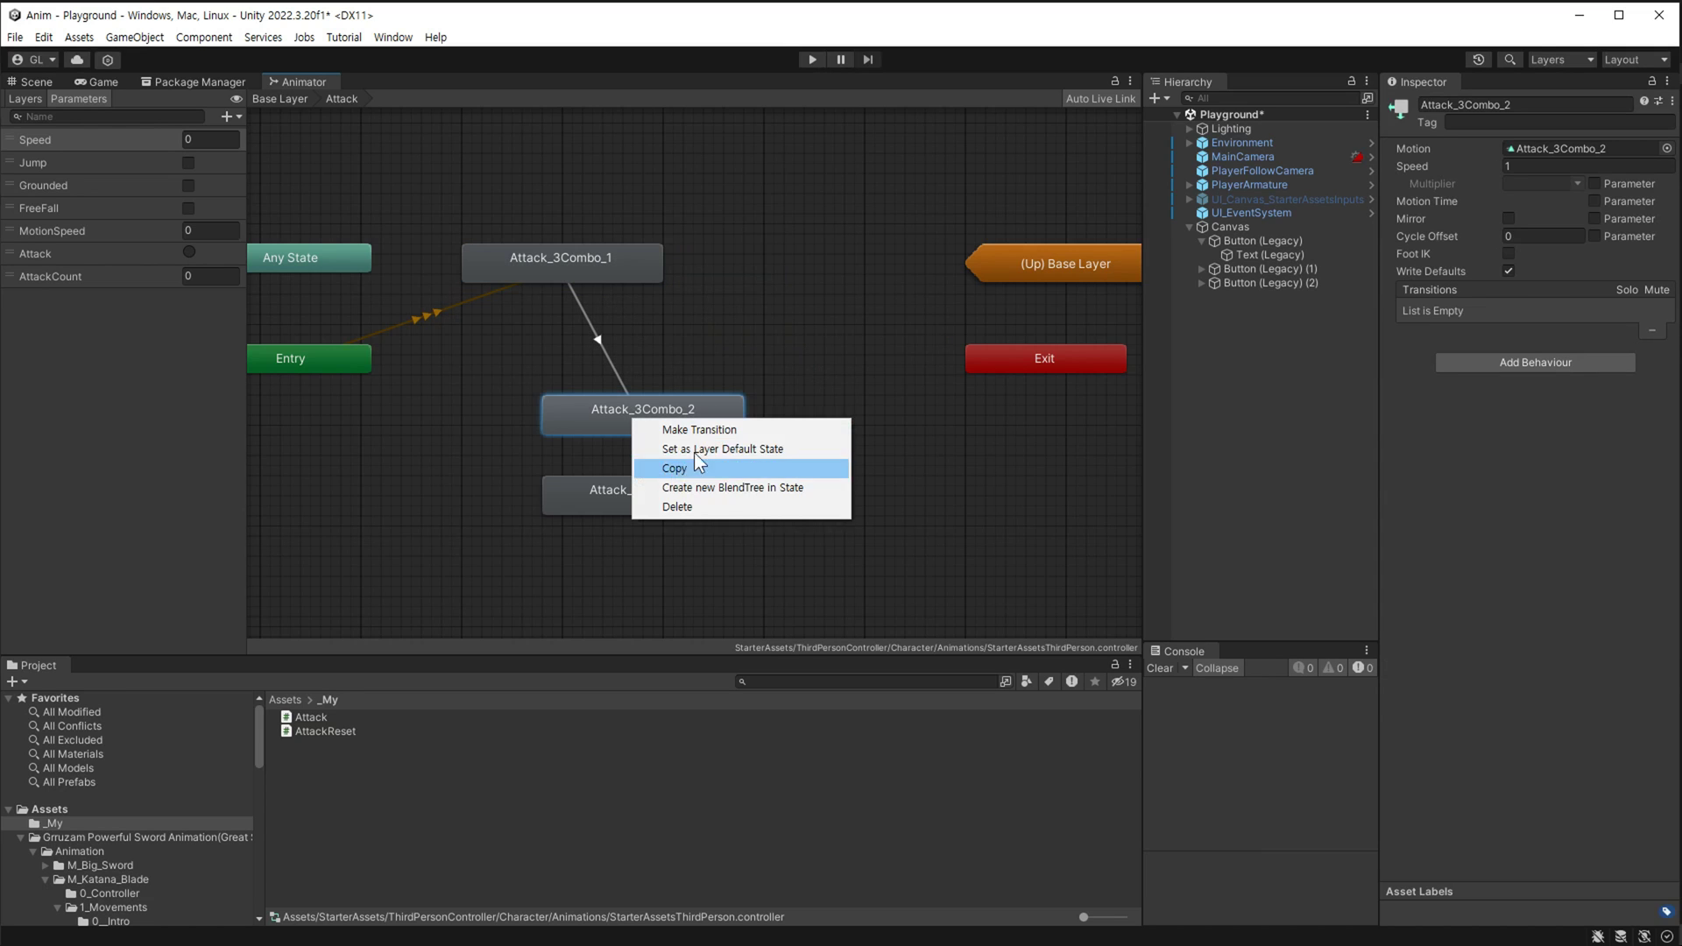
left_click(674, 424)
left_click(679, 490)
left_click_drag(691, 430, 842, 278)
middle_click_drag(742, 362, 658, 450)
left_click_drag(579, 582, 881, 387)
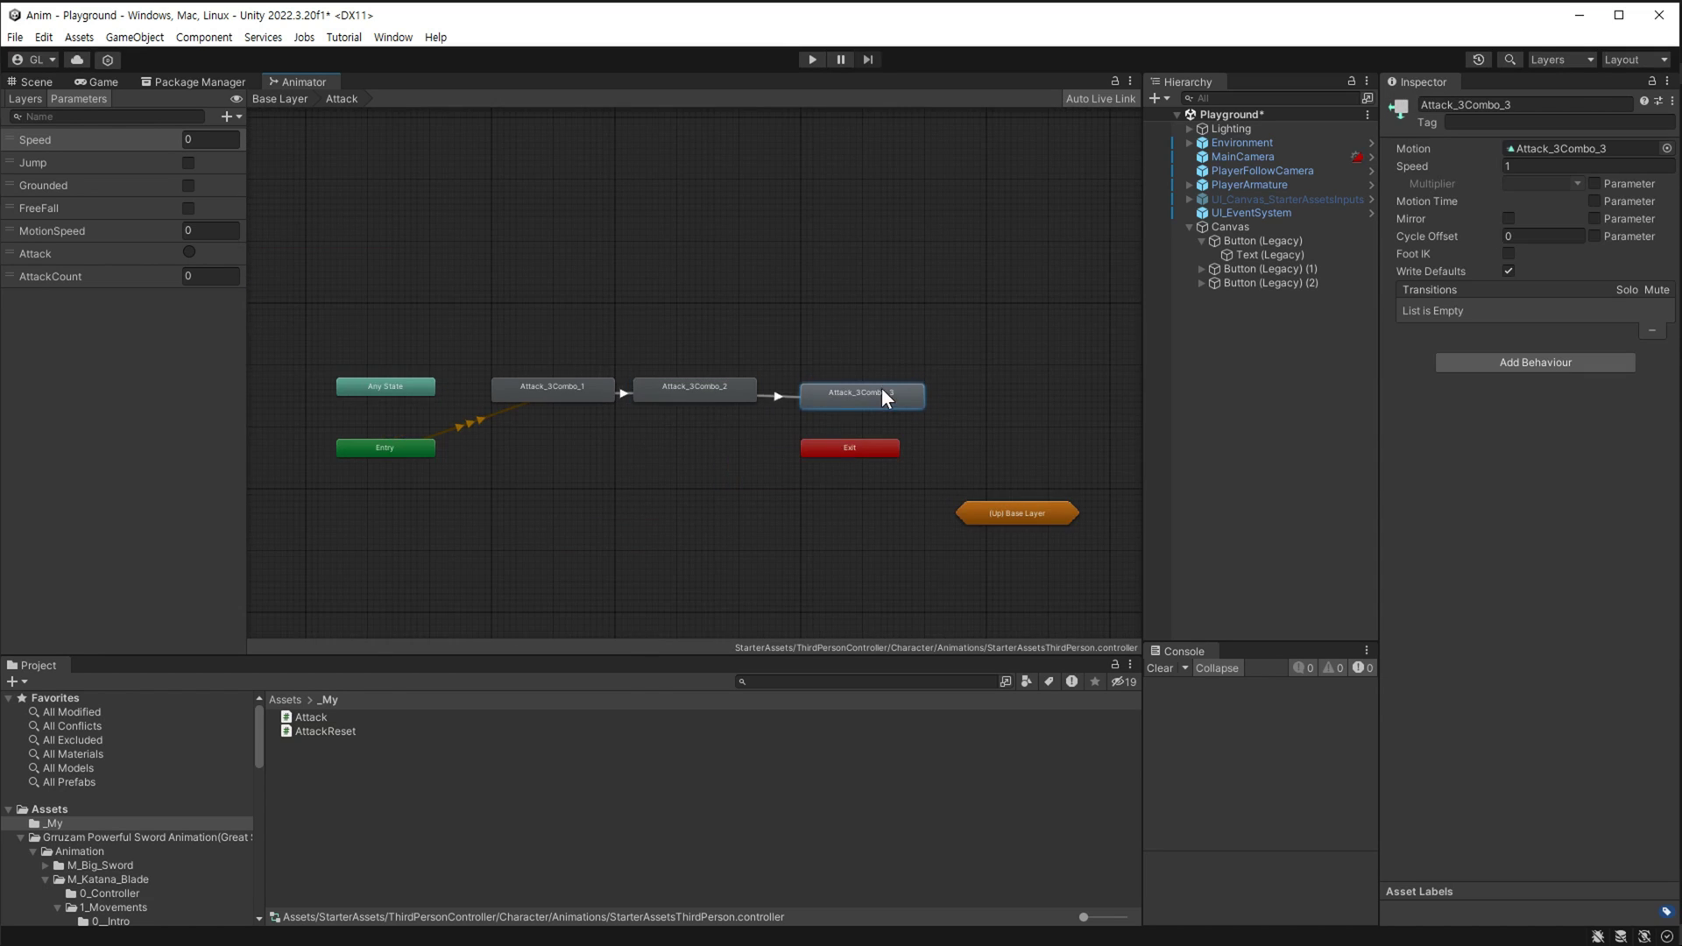
scroll(717, 405, "up", 1)
Connect each of the three combo states to Exit and space the nodes further apart.
right_click(536, 335)
left_click(503, 340)
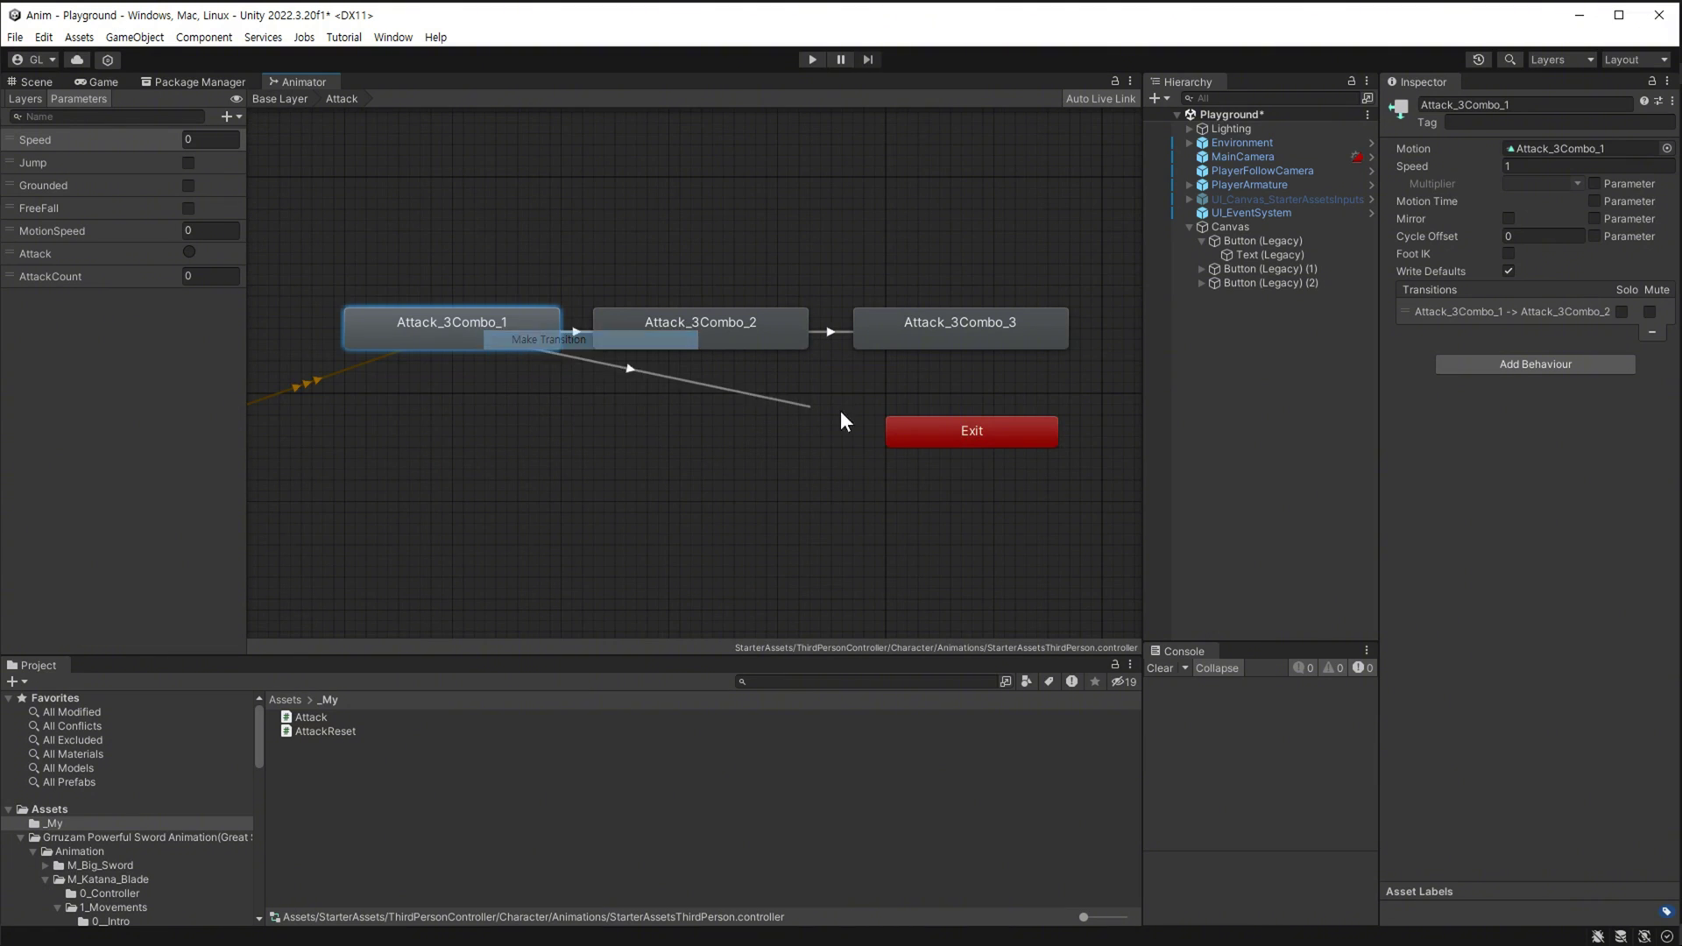
left_click(957, 428)
left_click(724, 339)
right_click(723, 339)
left_click(755, 349)
left_click(965, 420)
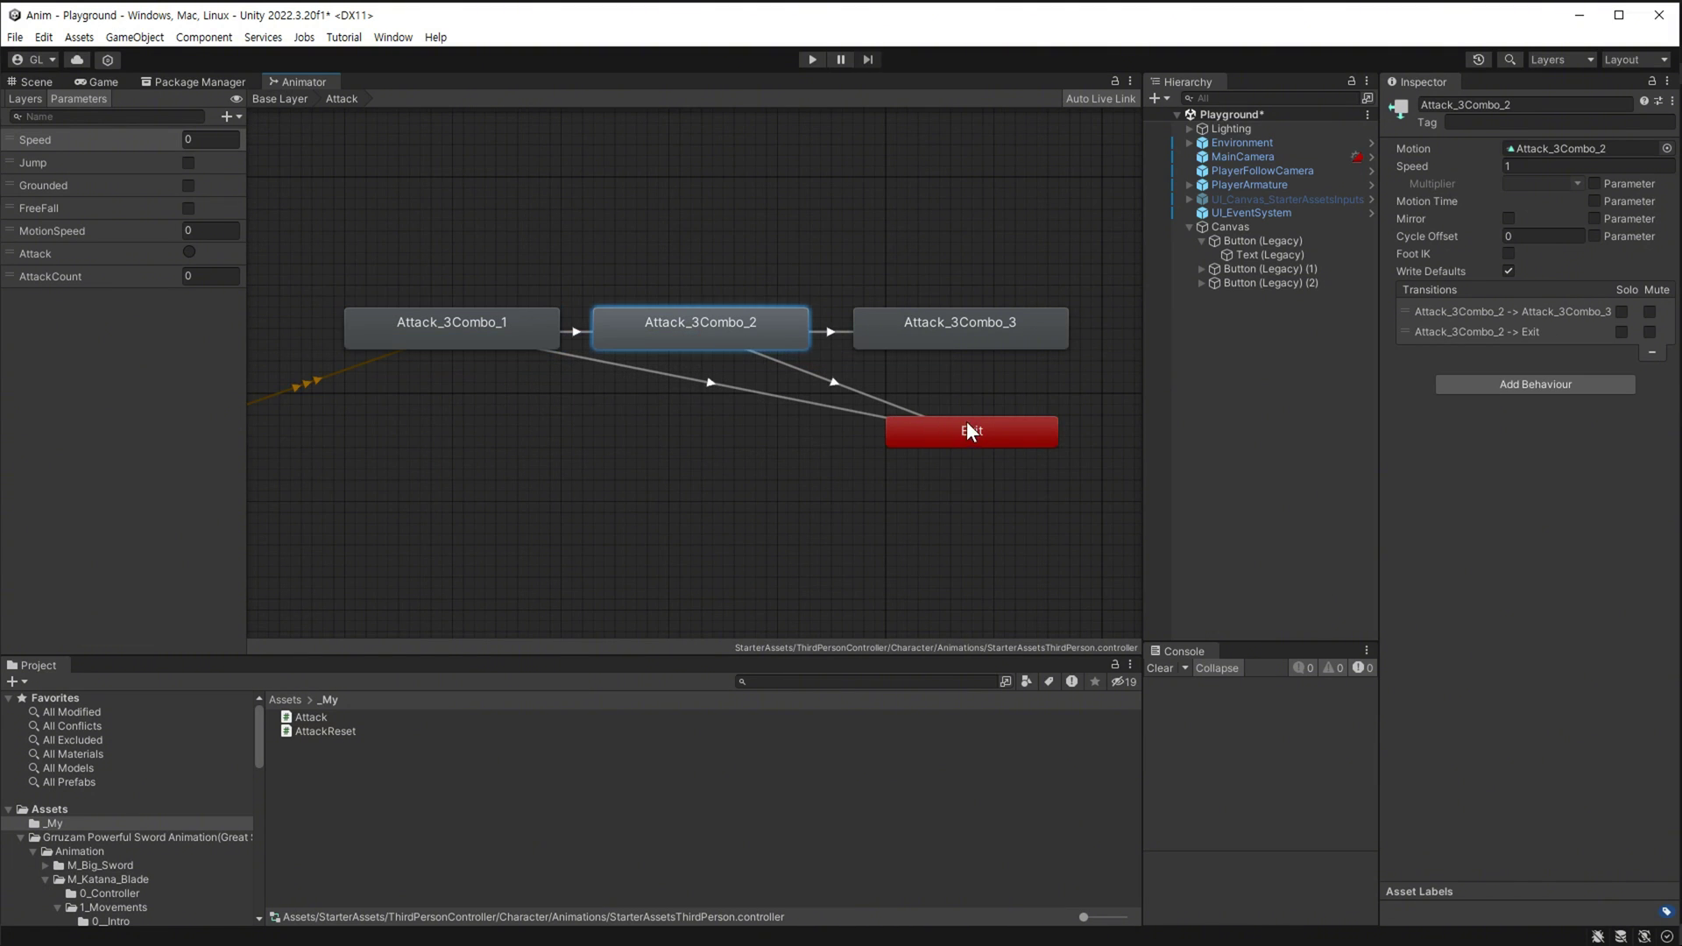
right_click(963, 334)
left_click(1008, 344)
left_click(963, 439)
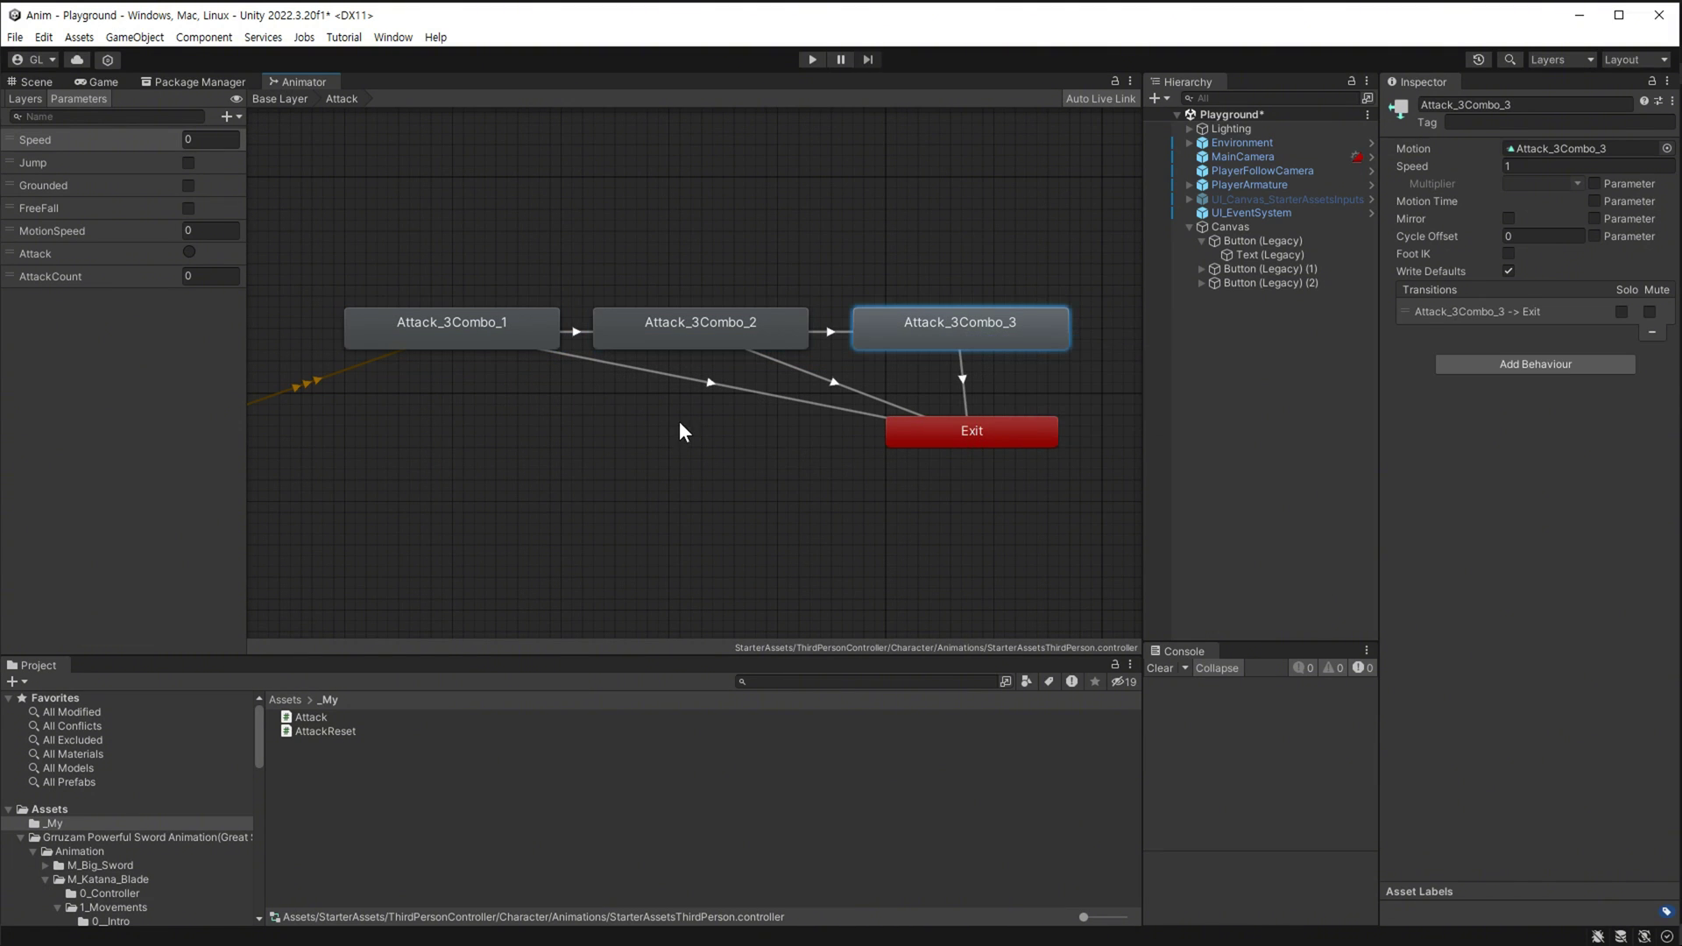
left_click_drag(548, 331, 515, 331)
left_click_drag(964, 331, 985, 331)
left_click(561, 331)
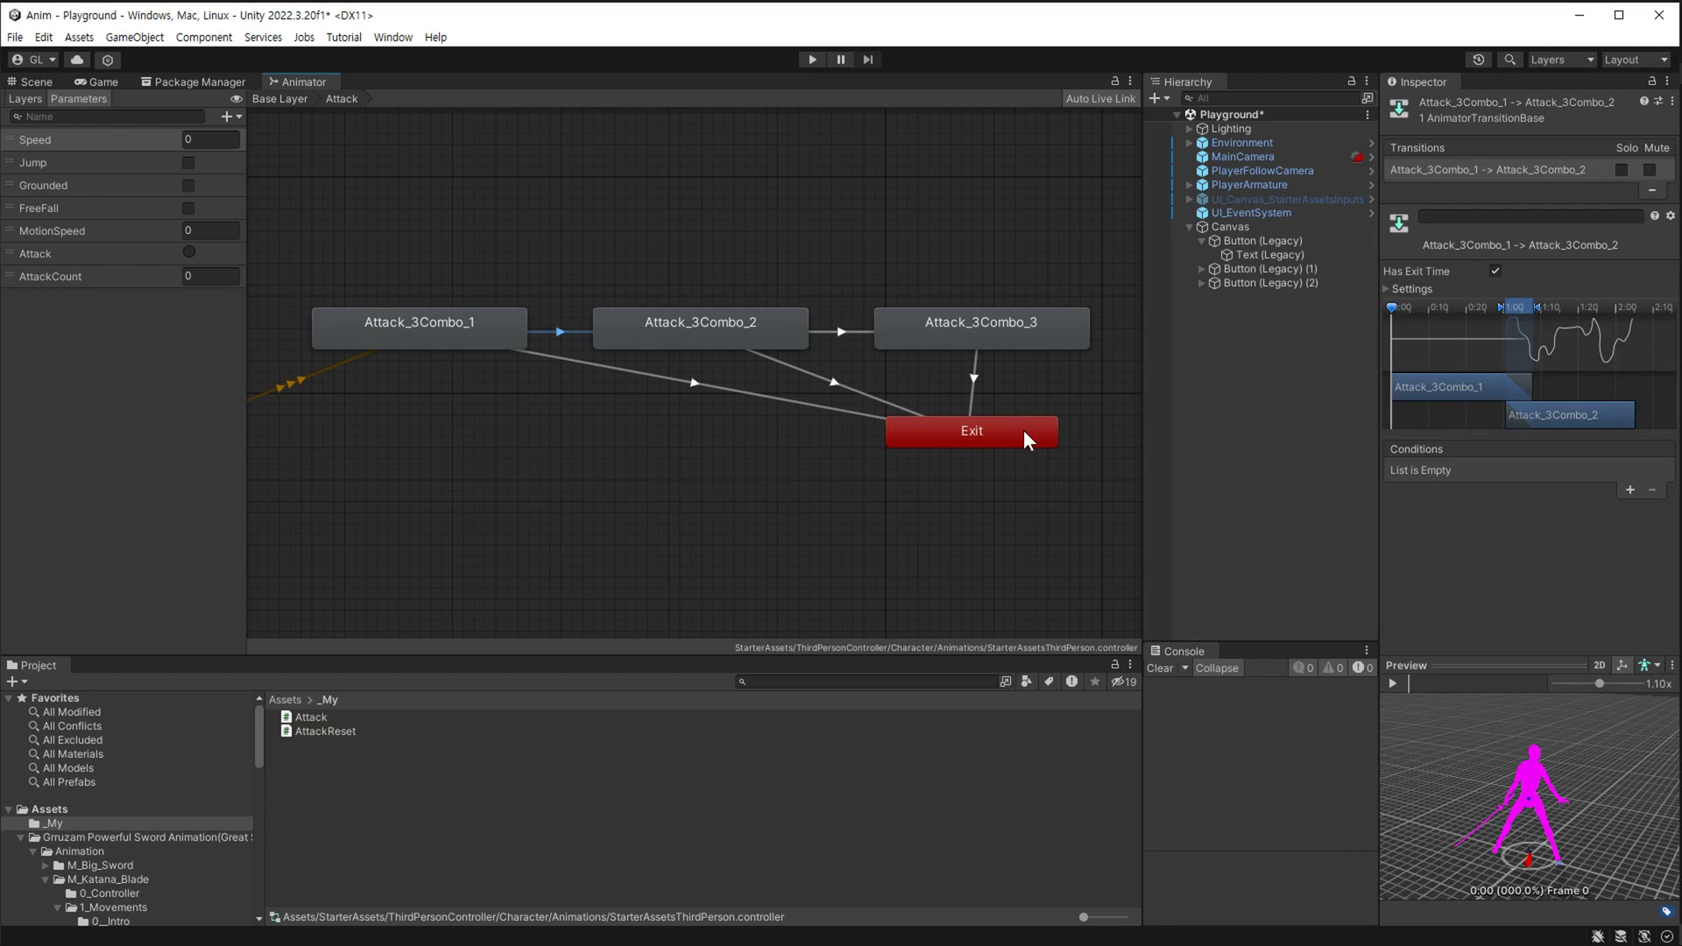
Give the Attack_3Combo_1 → Attack_3Combo_2 transition conditions AttackCount Equals 0 and Attack.
left_click(1628, 491)
left_click(1479, 472)
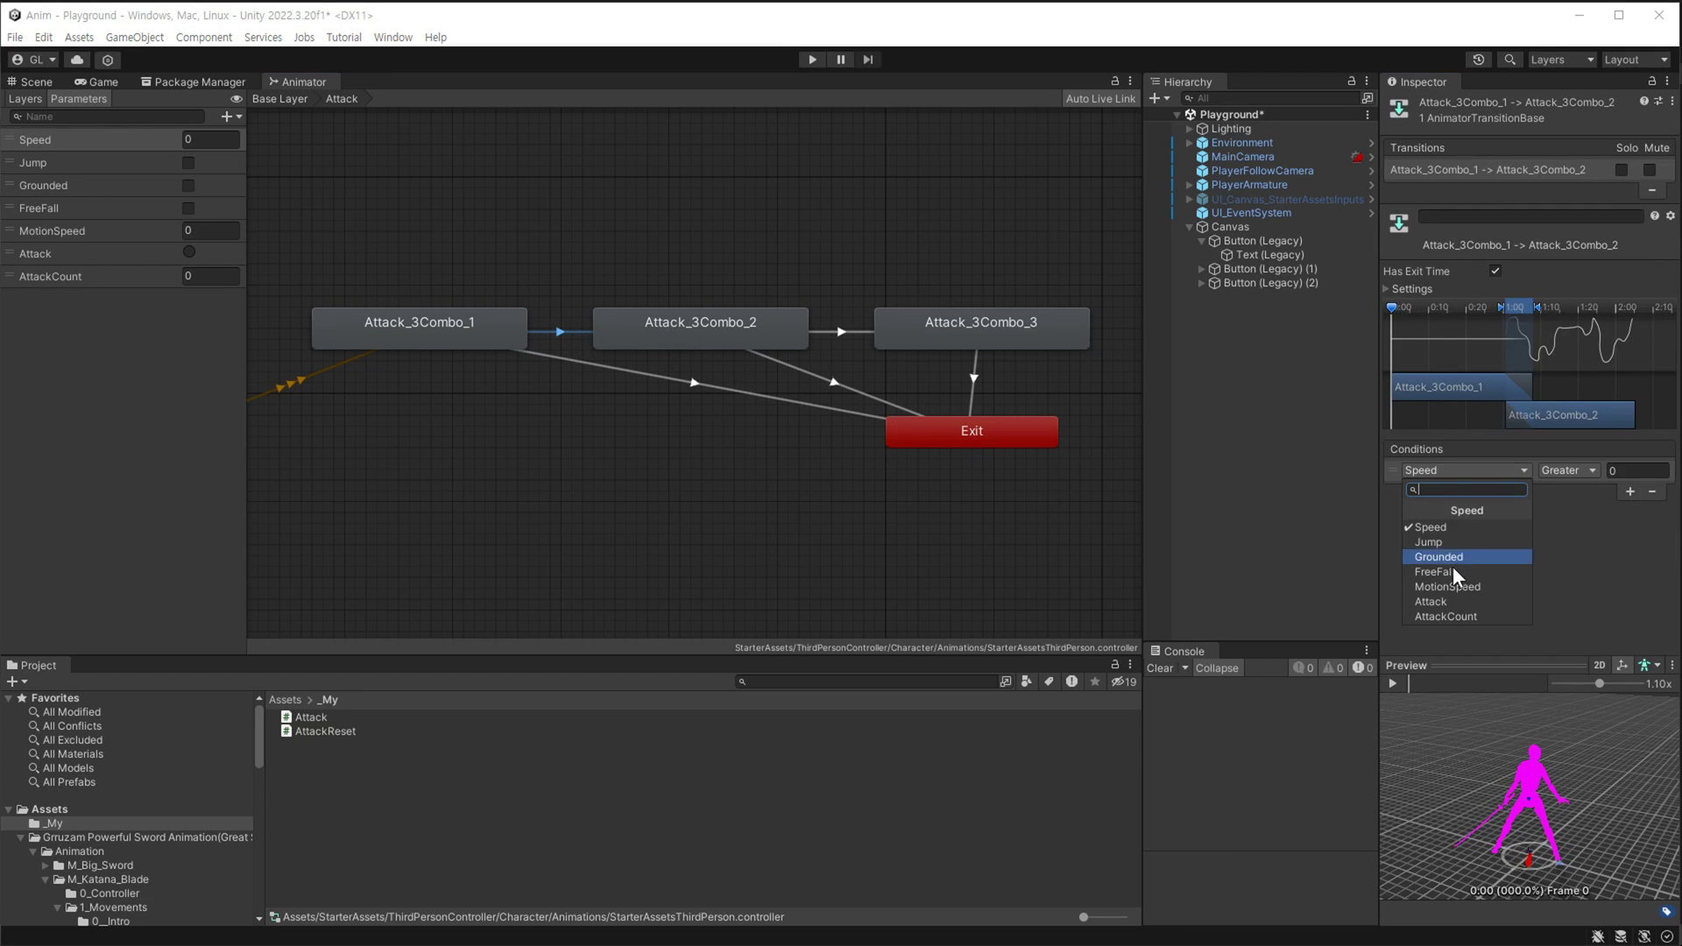
left_click(1470, 617)
left_click(1568, 470)
left_click(1587, 529)
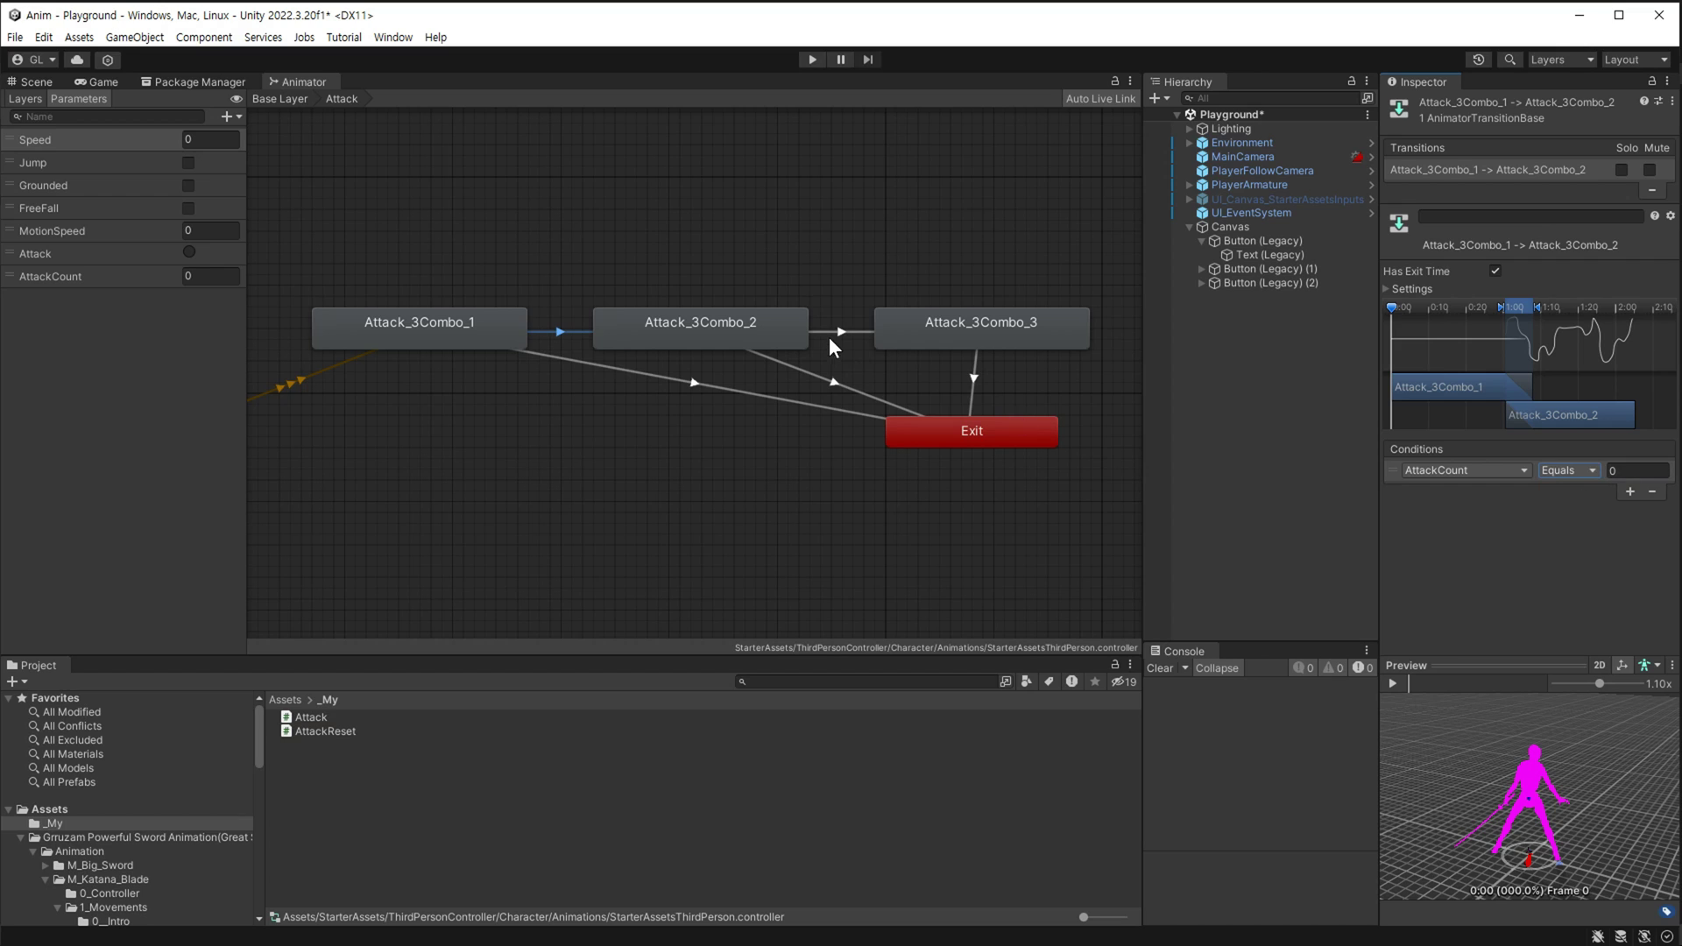
left_click(1630, 492)
left_click(1440, 492)
left_click(1460, 622)
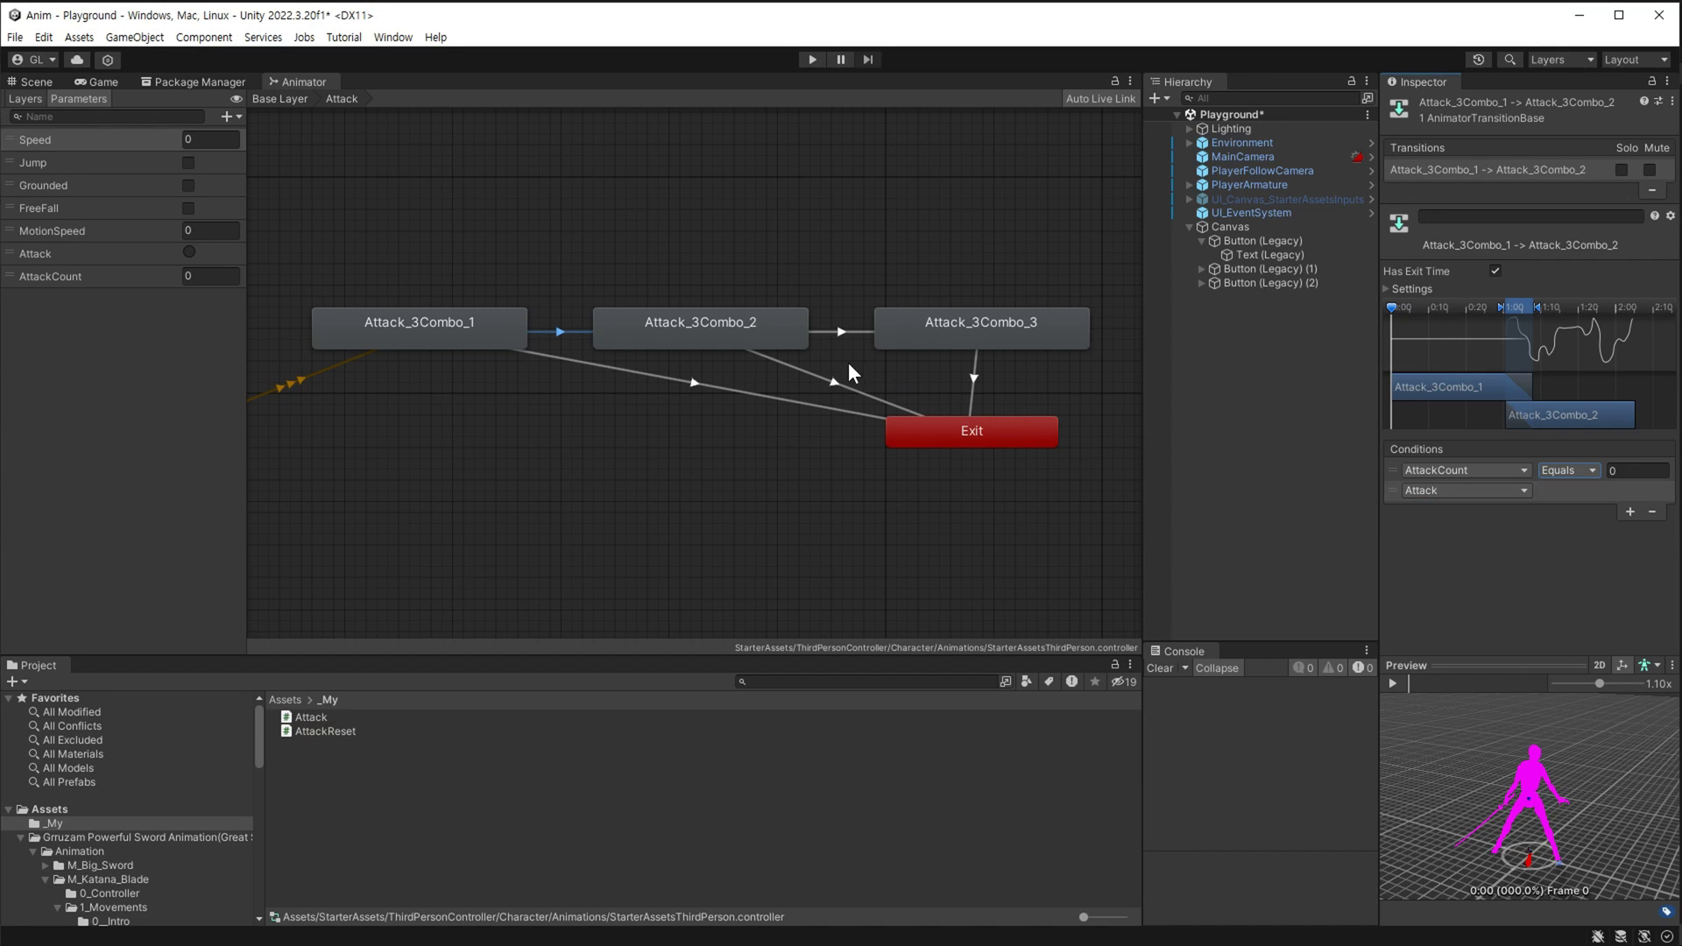
Give the Attack_3Combo_2 → Attack_3Combo_3 transition conditions Attack and AttackCount Equals.
left_click(847, 340)
left_click(1444, 472)
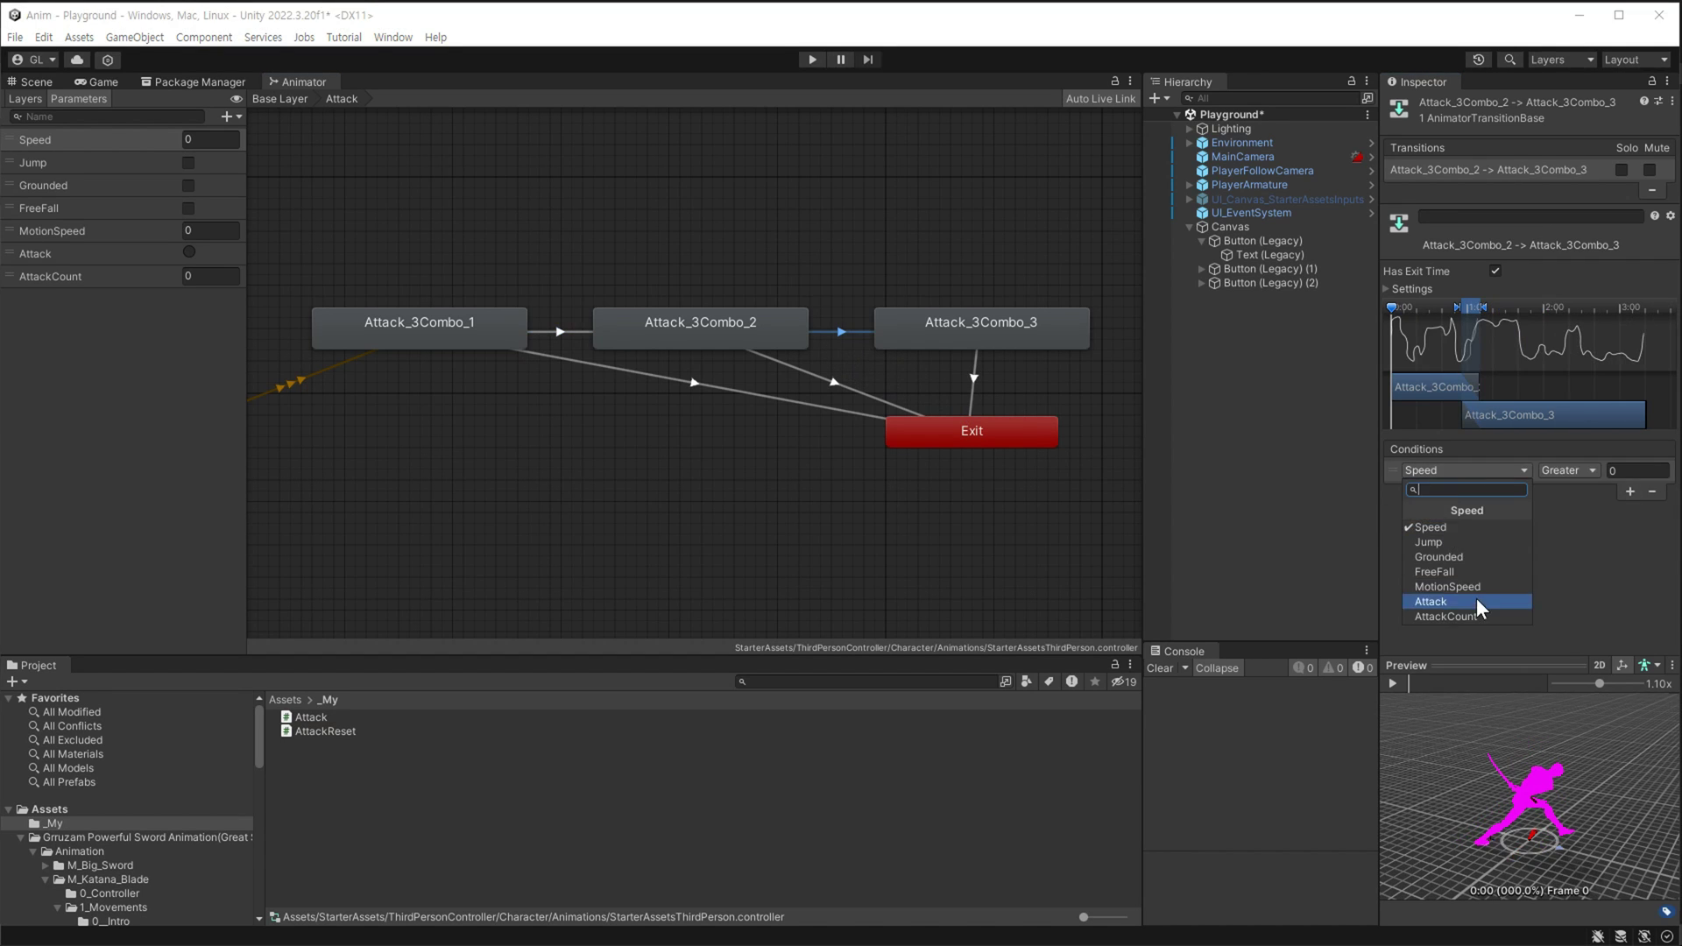
left_click(1476, 599)
left_click(1453, 496)
left_click(1475, 632)
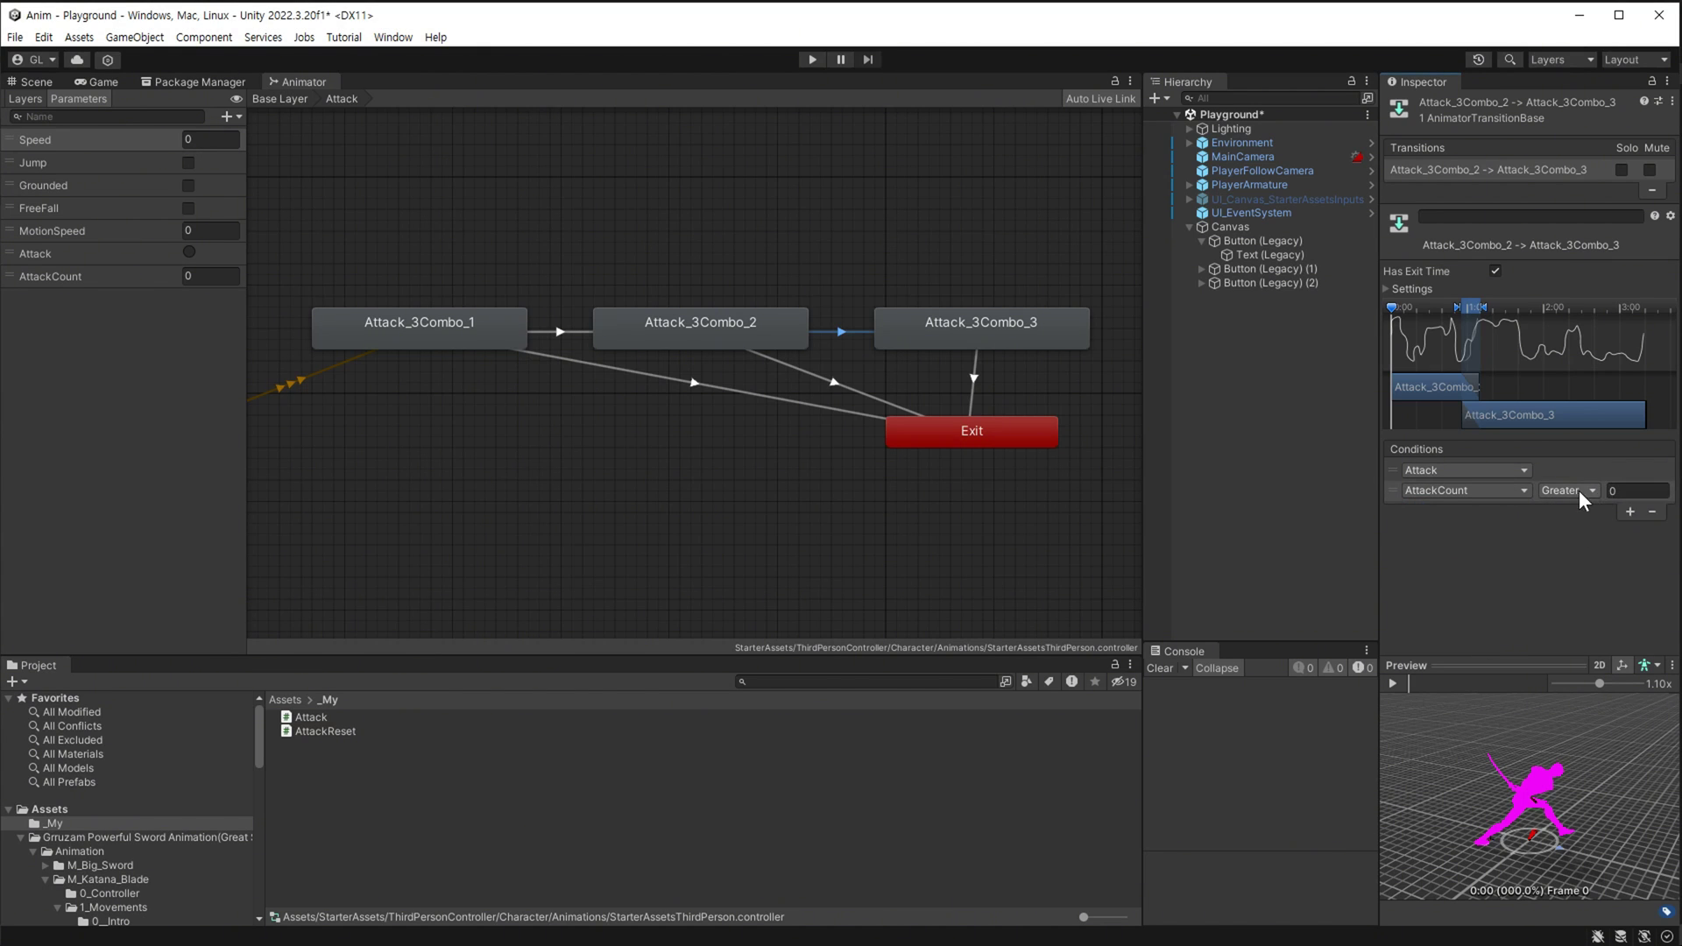
left_click(1579, 491)
left_click(1568, 550)
left_click(561, 333)
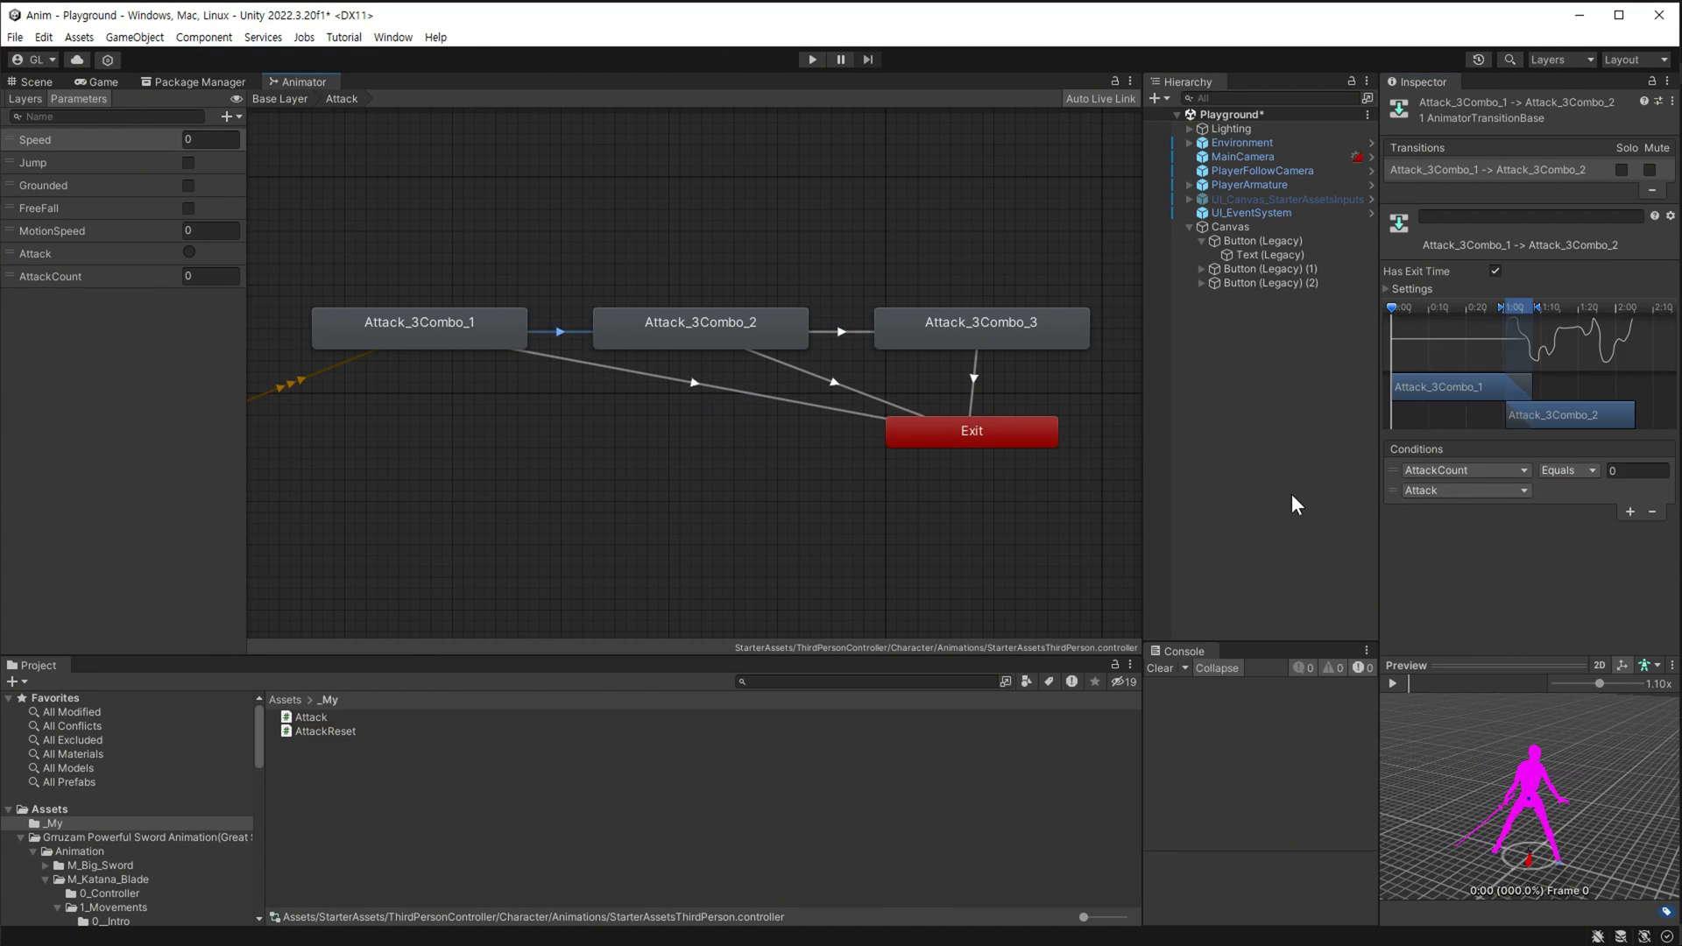
left_click_drag(1379, 549, 1281, 549)
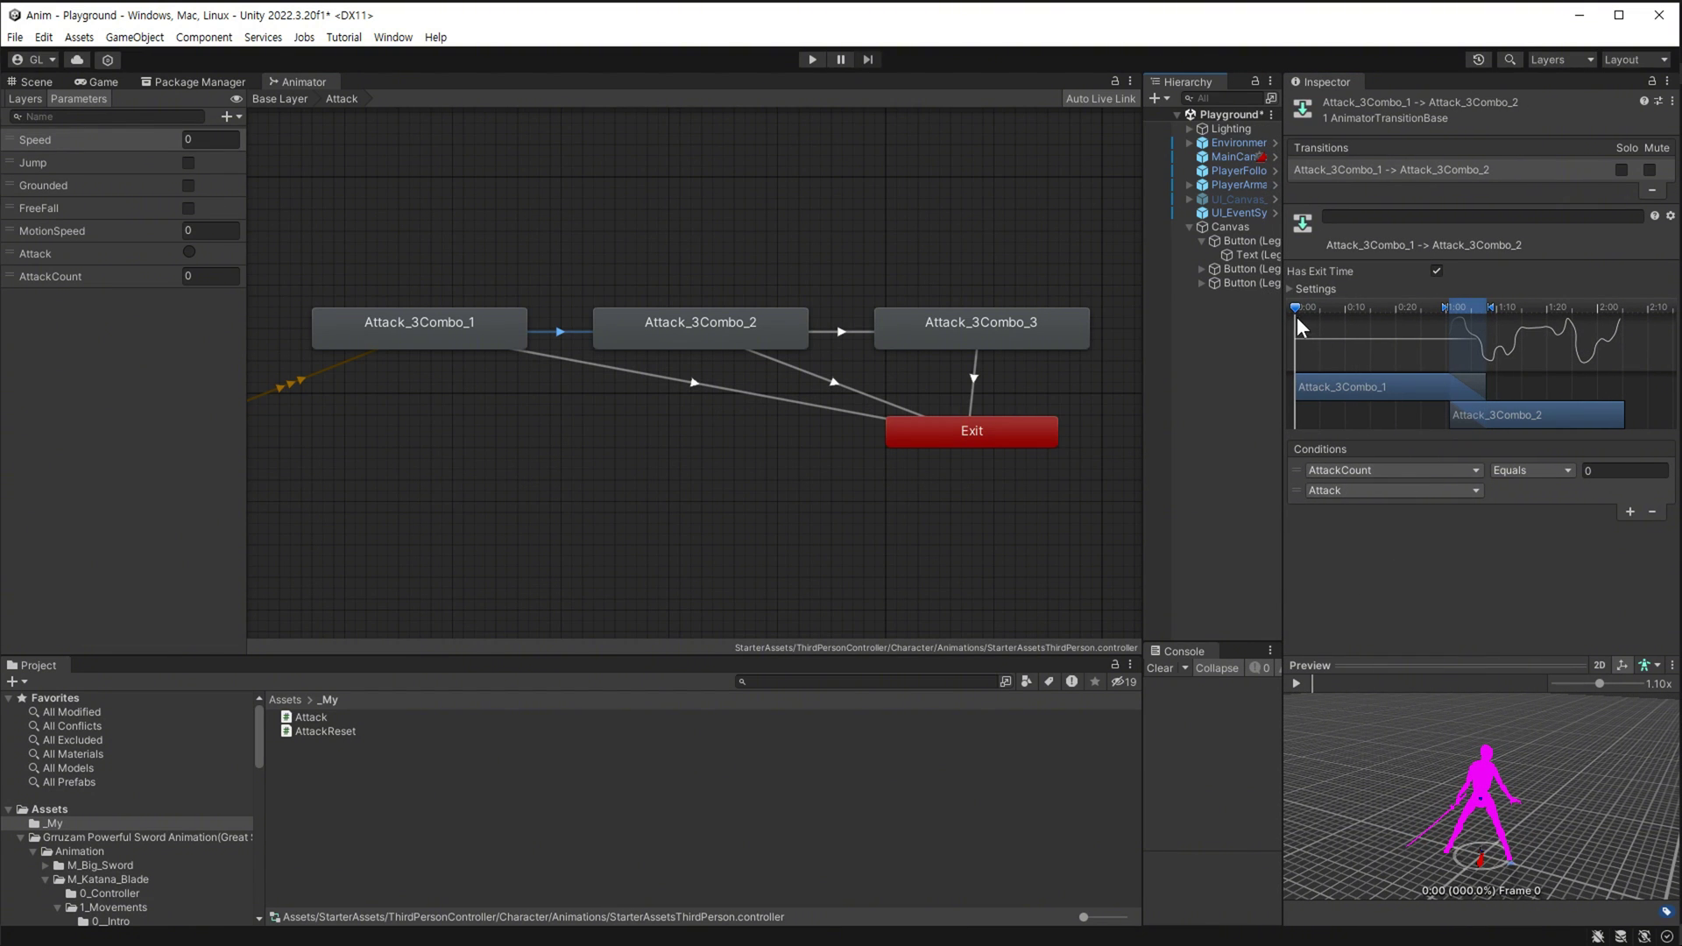
Move the Attack_3Combo_1 → Attack_3Combo_2 blend earlier and scrub the preview to check it.
mouse_move(1297, 308)
left_mouse_down()
mouse_move(1440, 333)
mouse_move(1619, 333)
mouse_move(1361, 323)
mouse_move(1433, 323)
left_mouse_up()
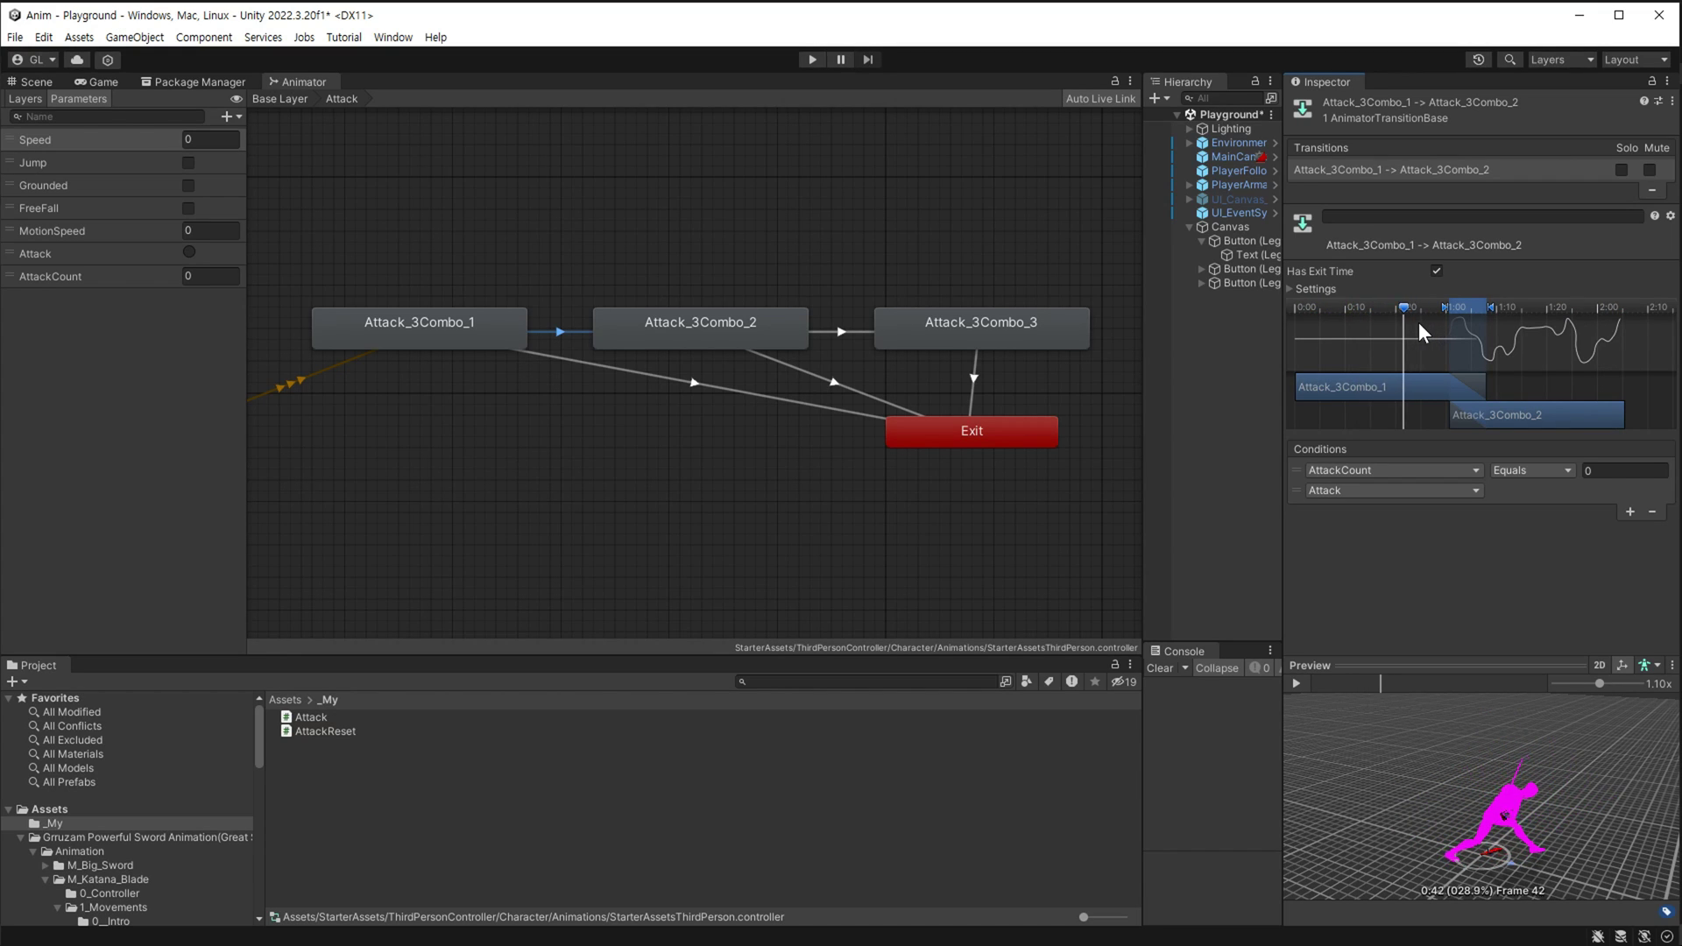
left_click_drag(1432, 323, 1395, 323)
left_click_drag(1482, 417, 1411, 418)
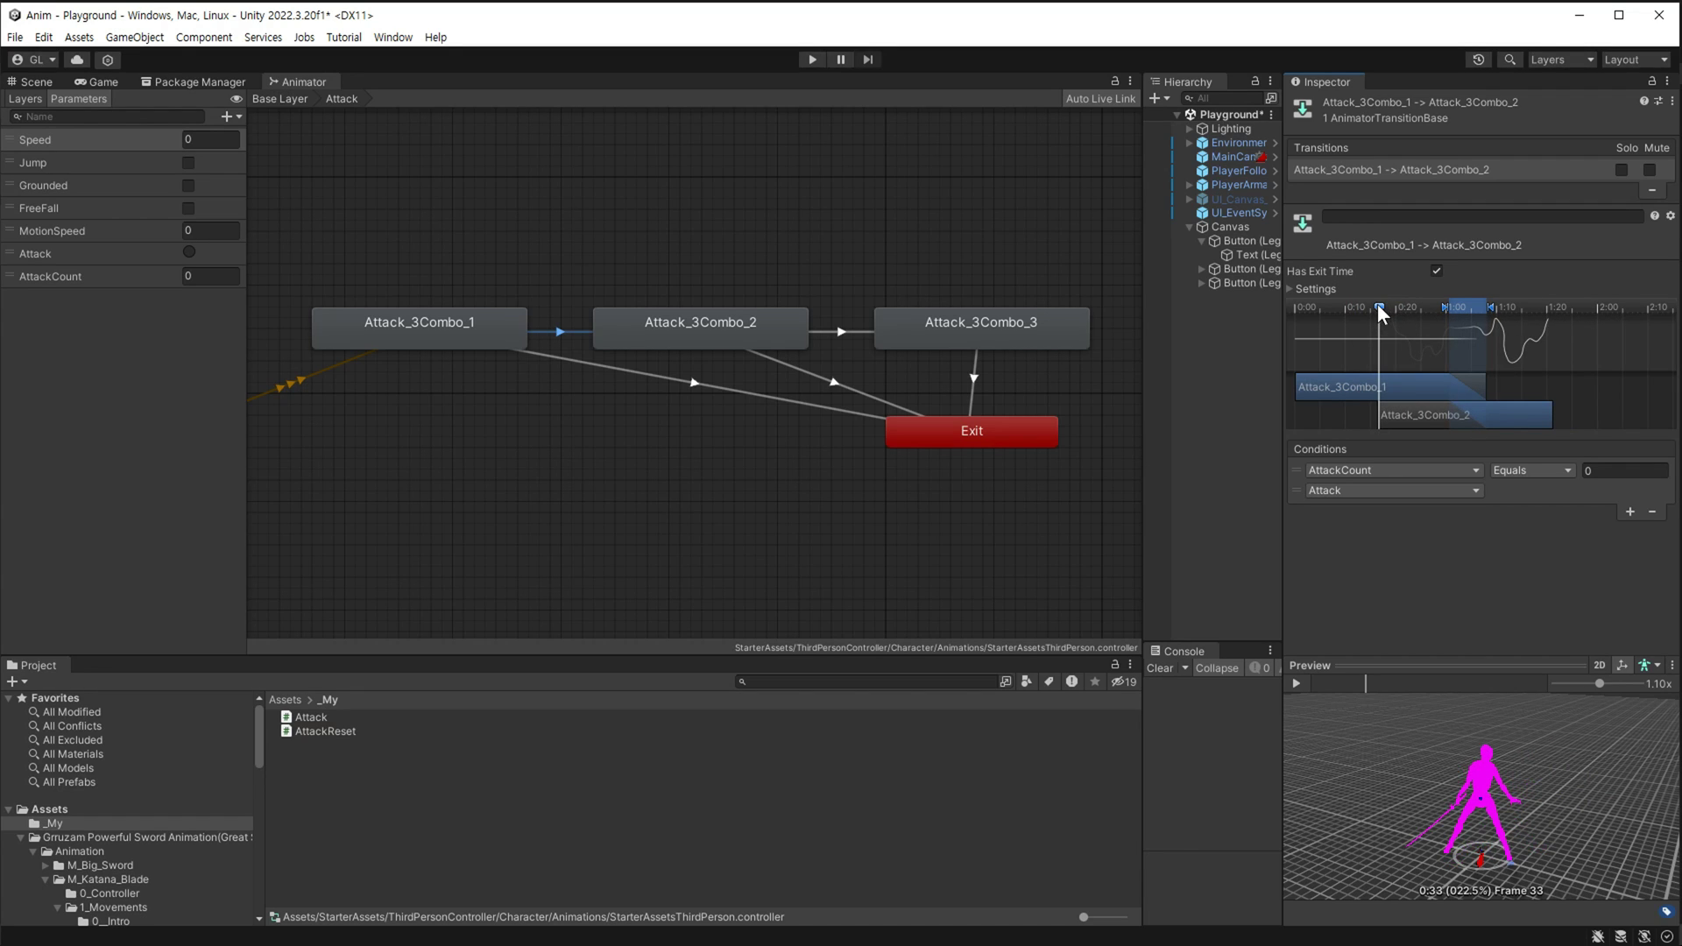
left_click_drag(1475, 304, 1430, 308)
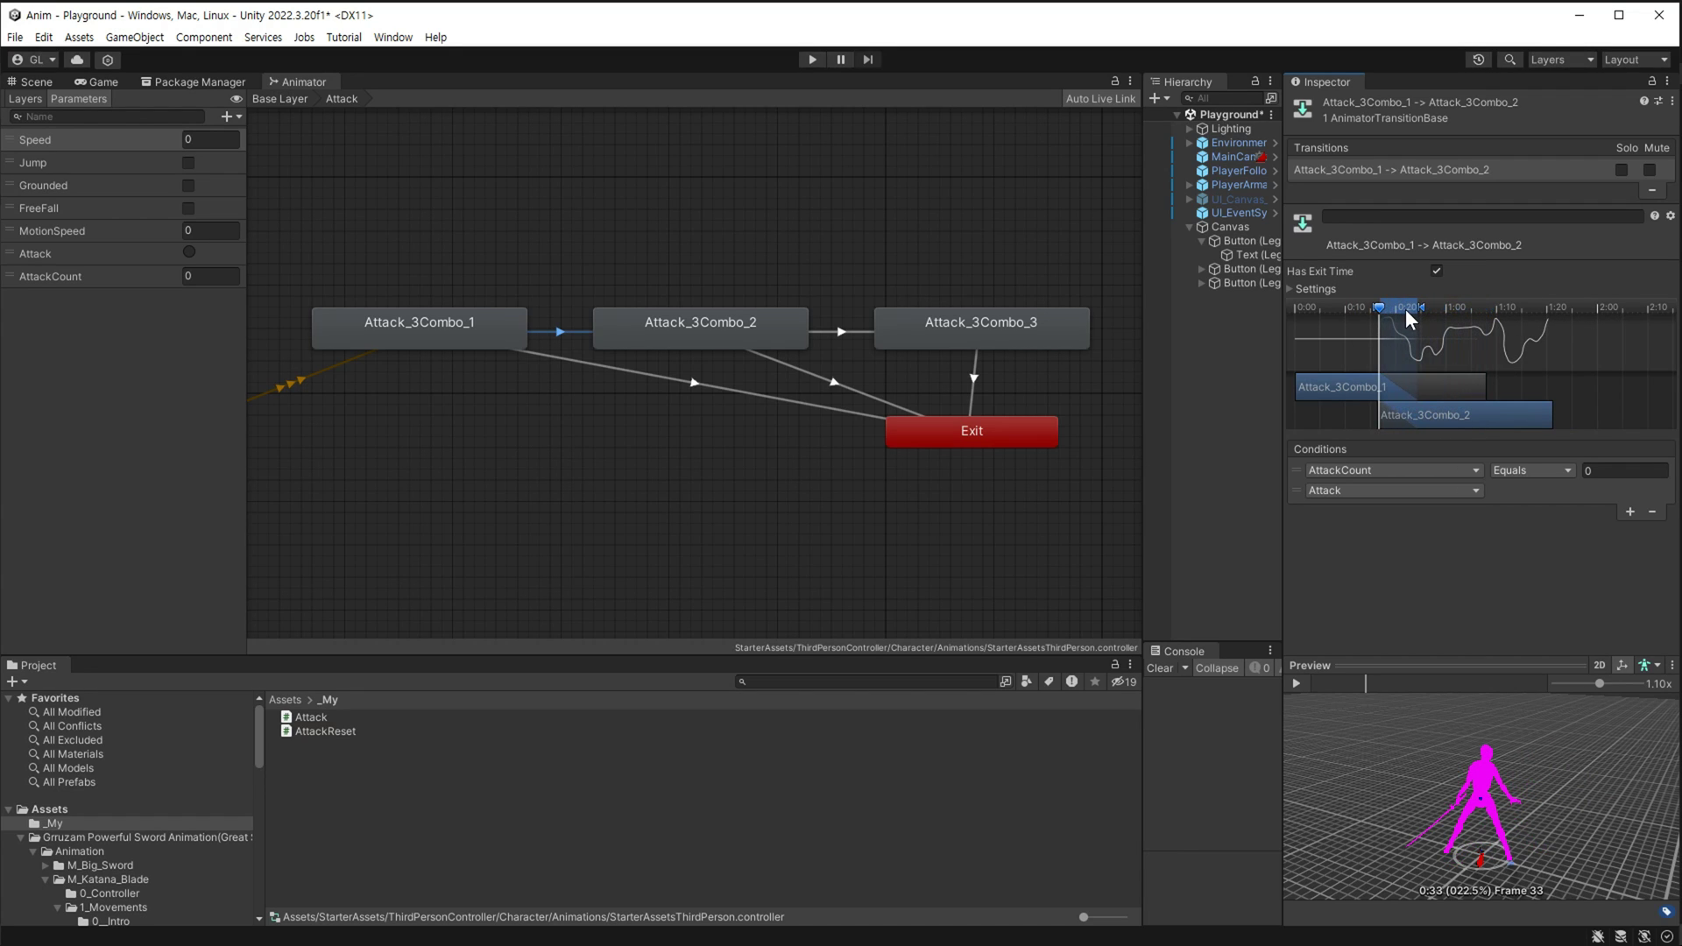
mouse_move(1383, 307)
left_mouse_down()
mouse_move(1364, 312)
mouse_move(1442, 312)
left_mouse_up()
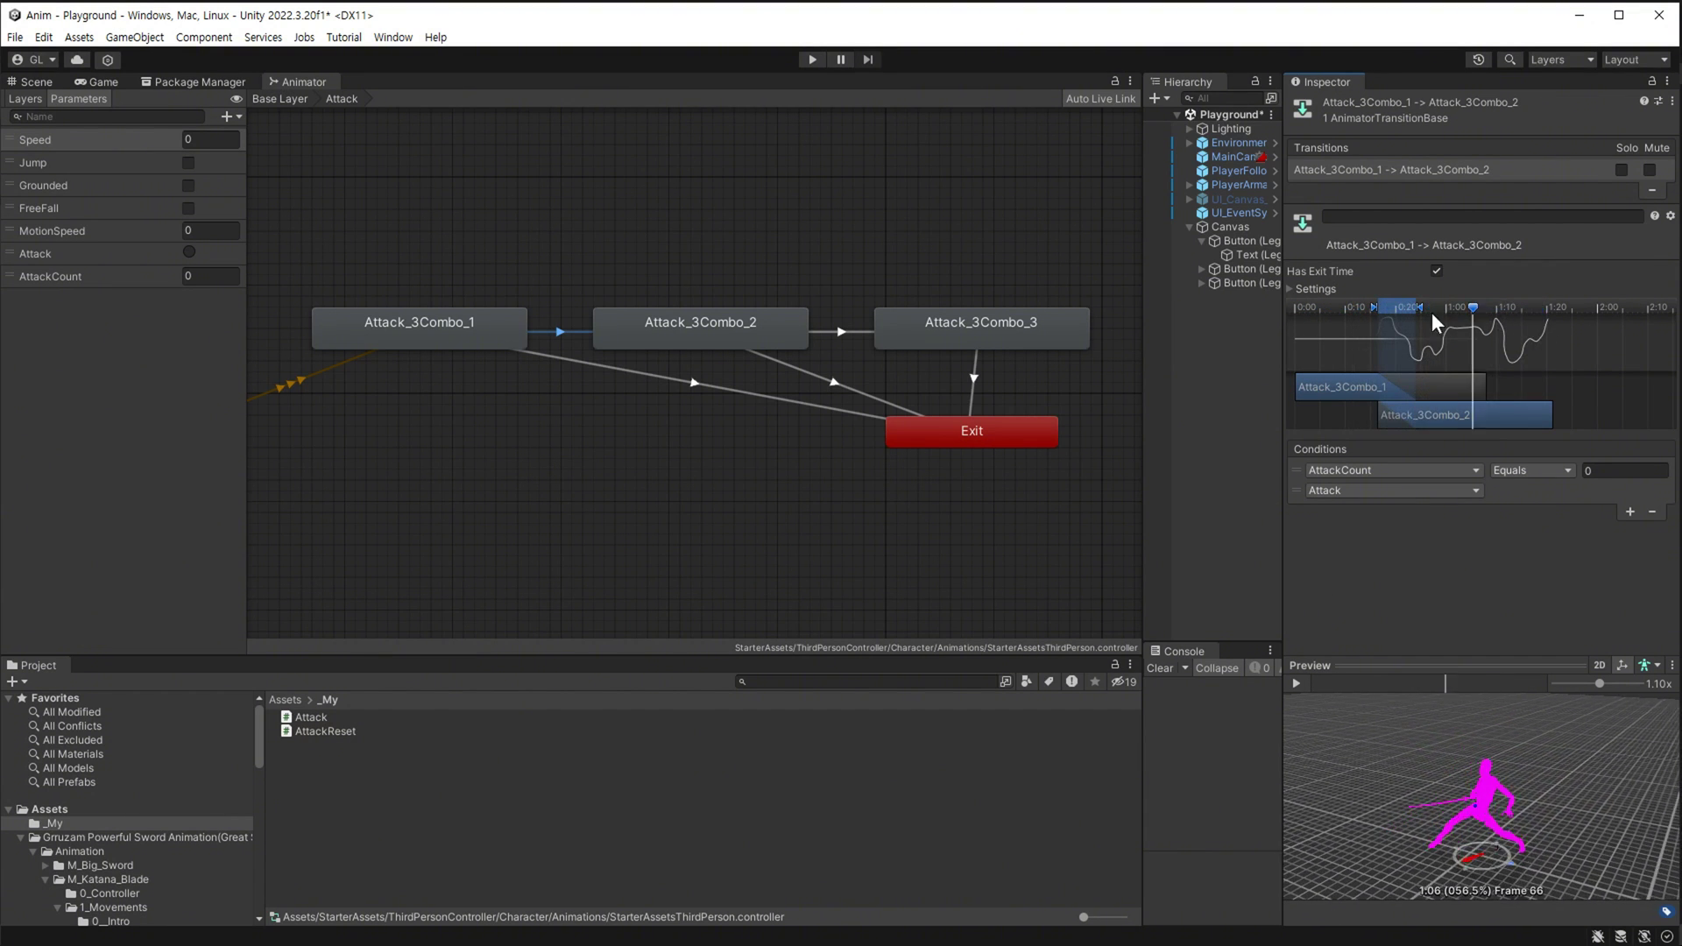
mouse_move(1443, 312)
left_mouse_down()
mouse_move(1380, 312)
mouse_move(1538, 312)
mouse_move(1288, 307)
left_mouse_up()
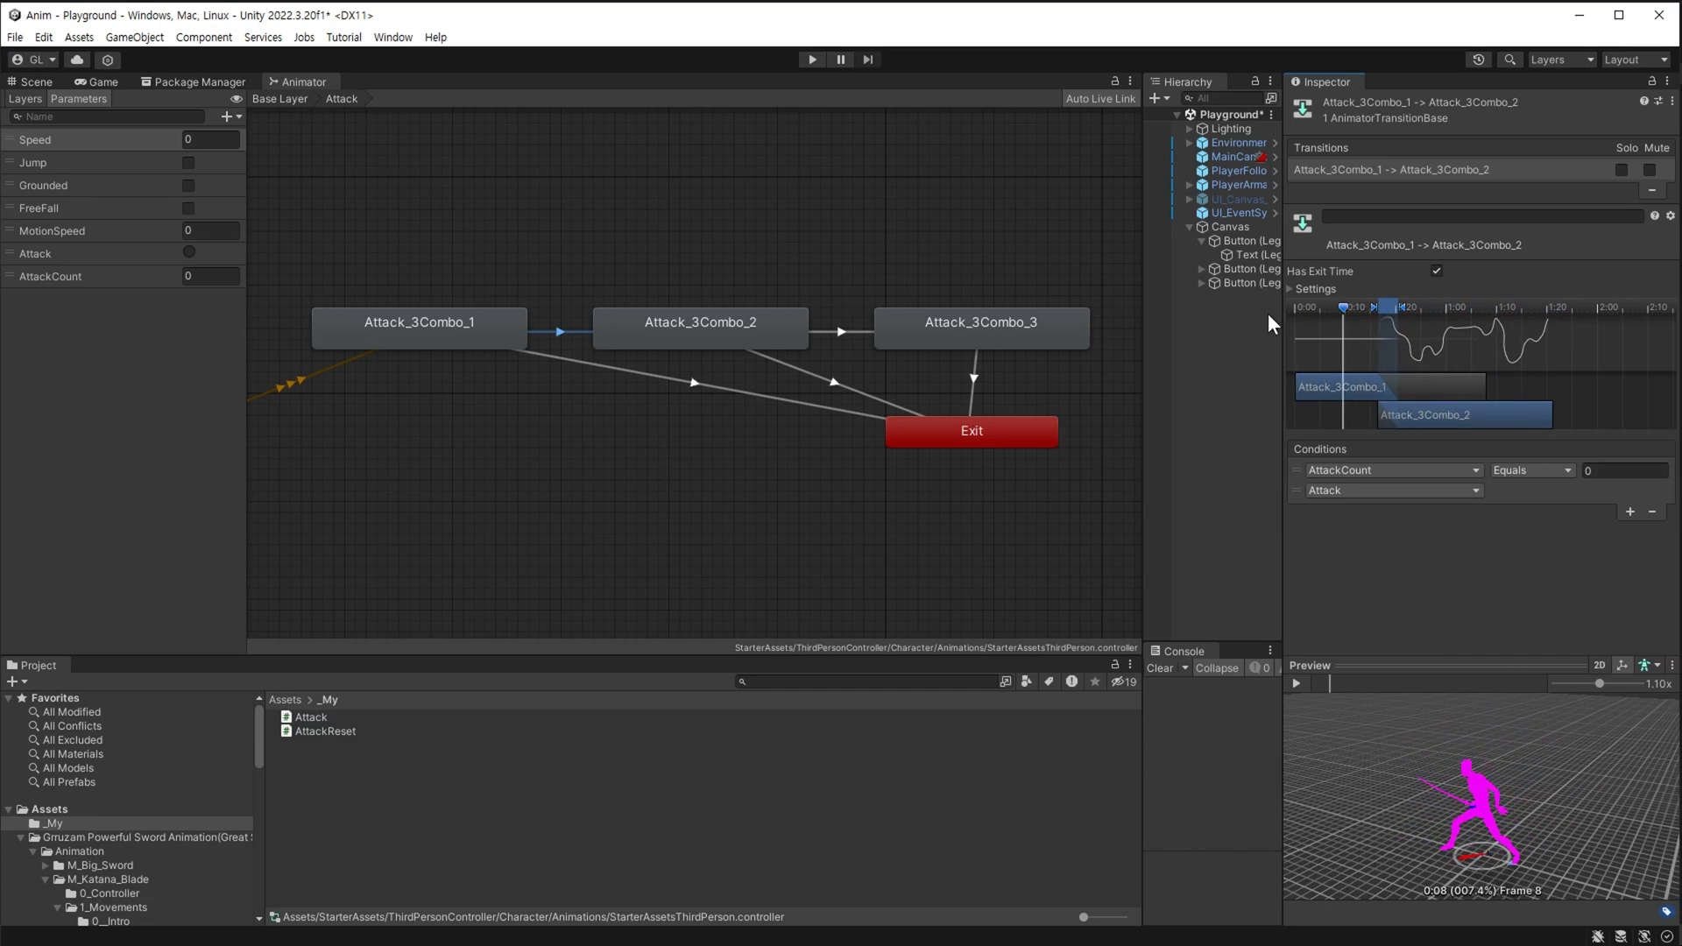
left_click_drag(1402, 309, 1396, 308)
left_click_drag(1293, 307, 1423, 310)
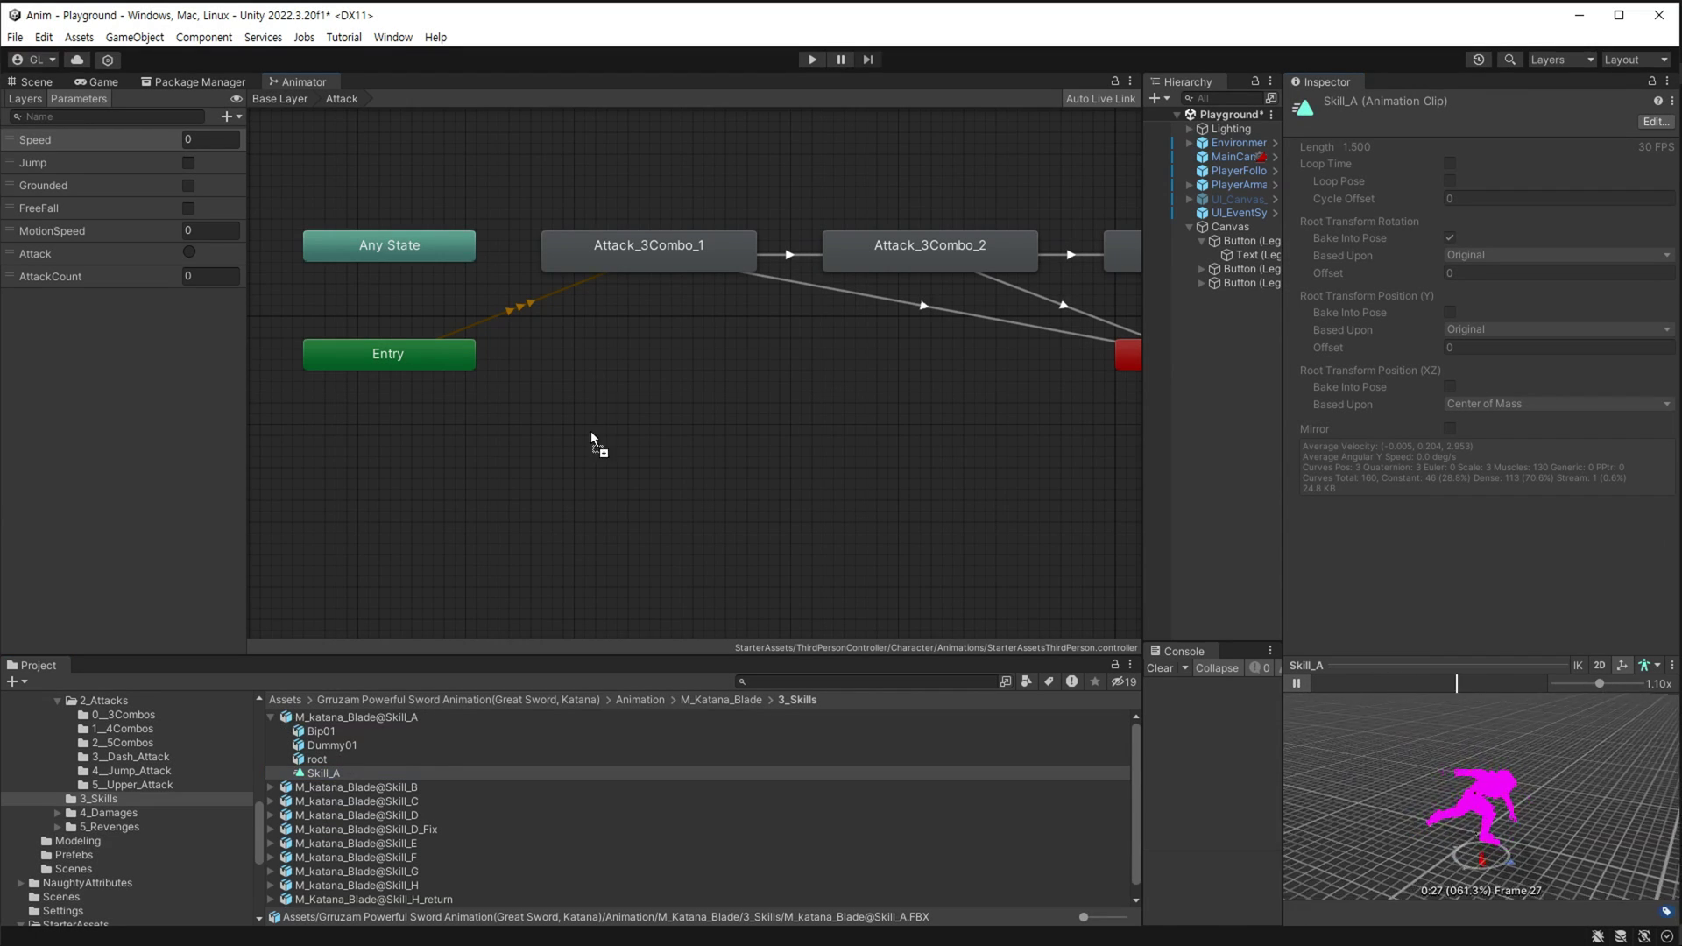
Drop the Skill_A and Skill_G clips into the Attack machine as new states.
left_click_drag(592, 438, 631, 404)
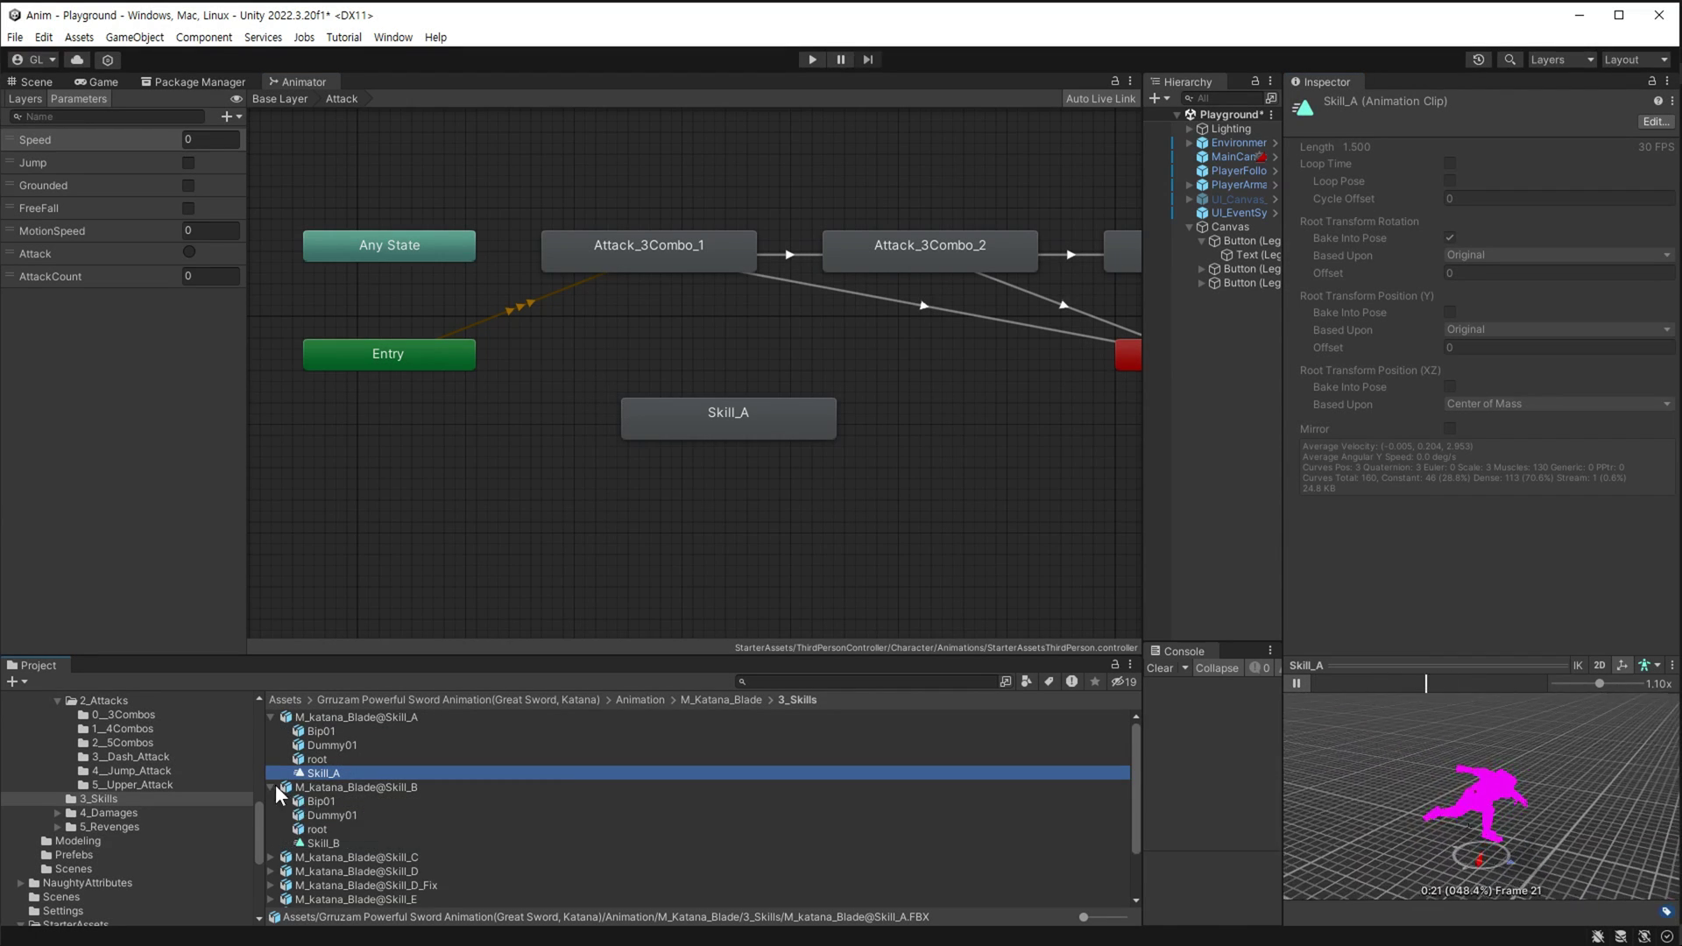
left_click(357, 802)
left_click(272, 859)
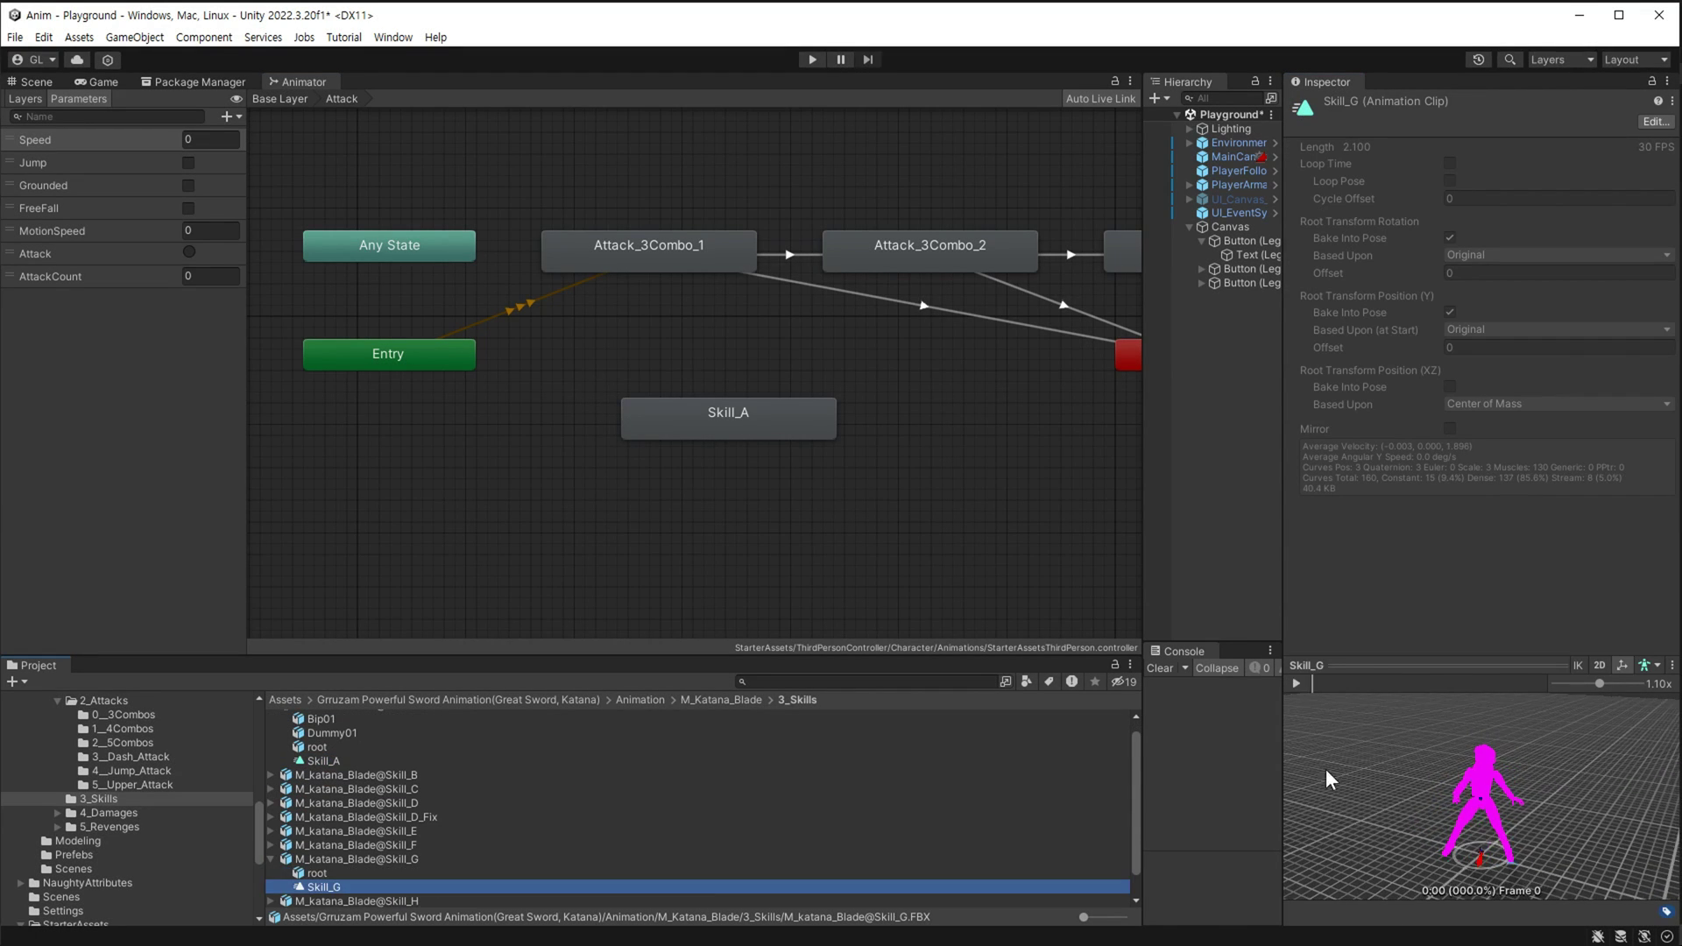
left_click_drag(320, 887, 670, 466)
Link Entry to Skill_A and Skill_G, and connect both states to Exit.
scroll(669, 466, "down", 3)
right_click(519, 436)
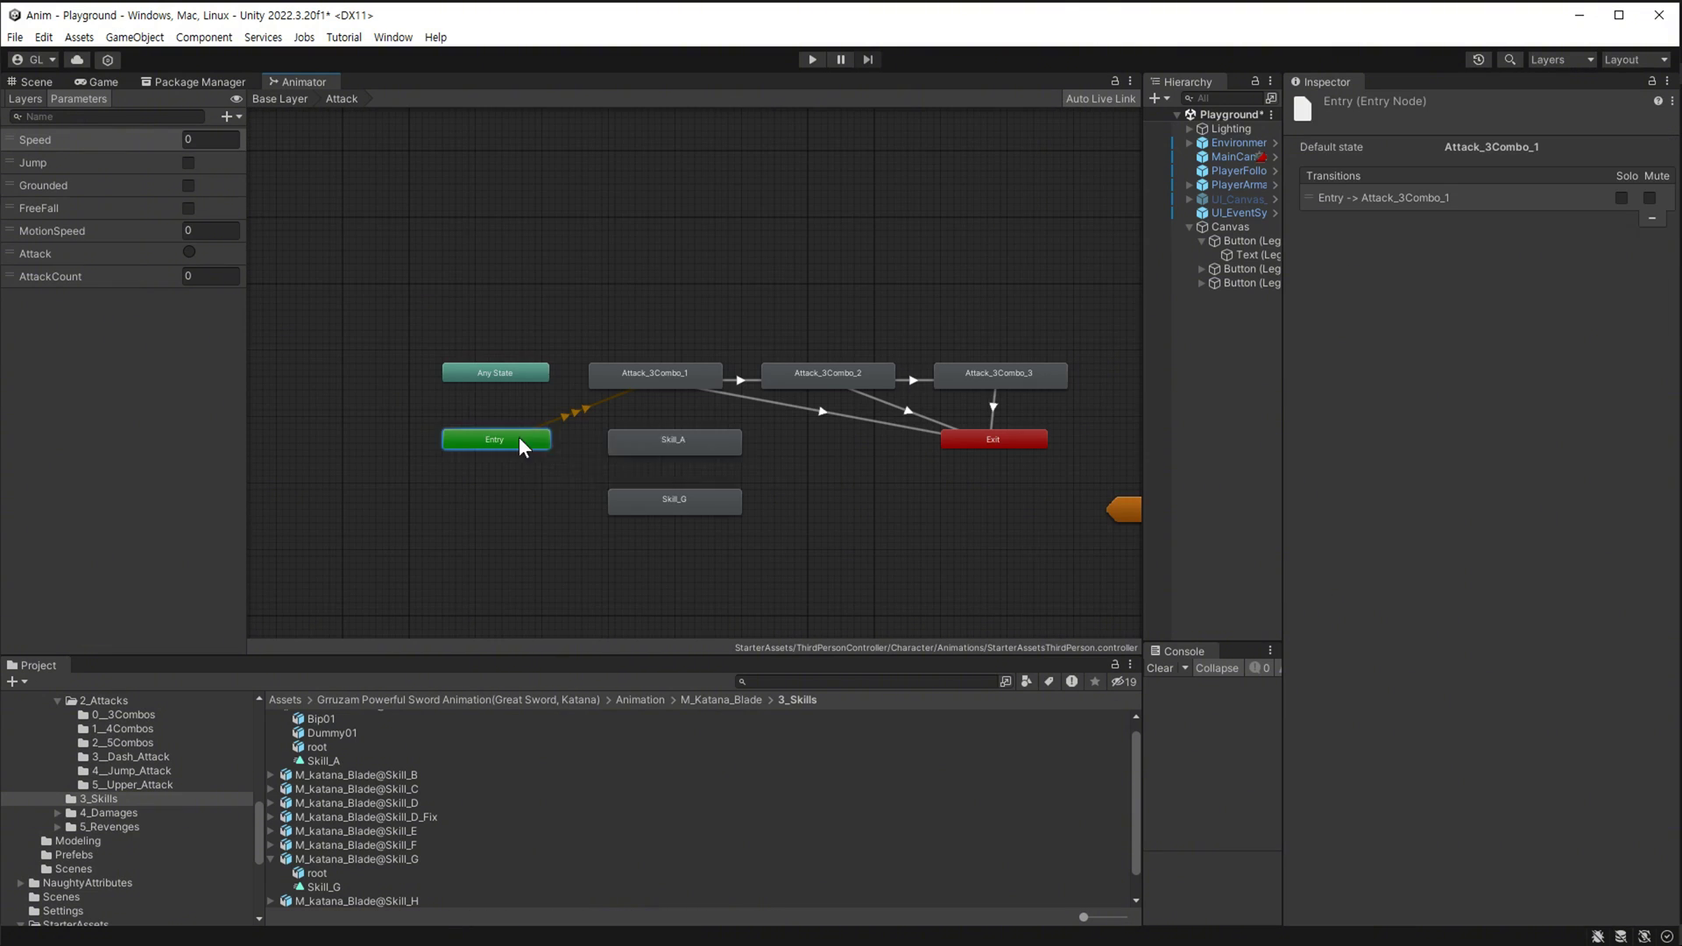
left_click(674, 442)
right_click(487, 437)
left_click(525, 443)
left_click(674, 500)
left_click(963, 443)
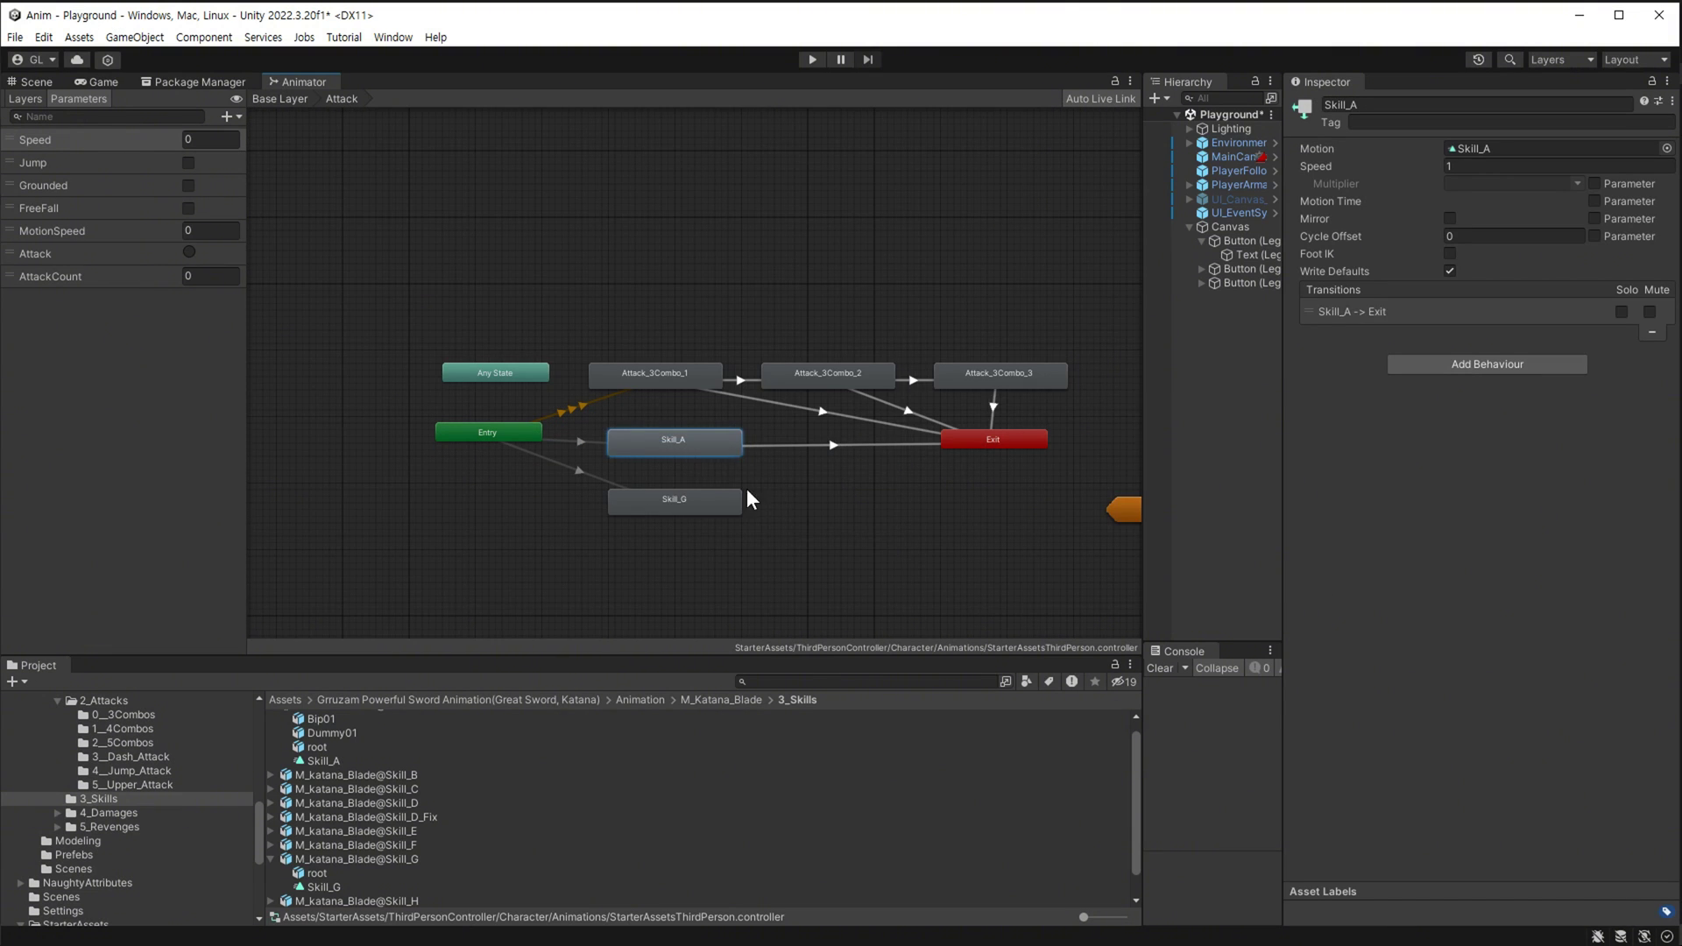
right_click(707, 496)
left_click(745, 506)
left_click(999, 439)
left_click(556, 441)
Make the Entry → Skill_G transition require AttackCount Equals 2.
left_click(1419, 337)
left_click(1334, 393)
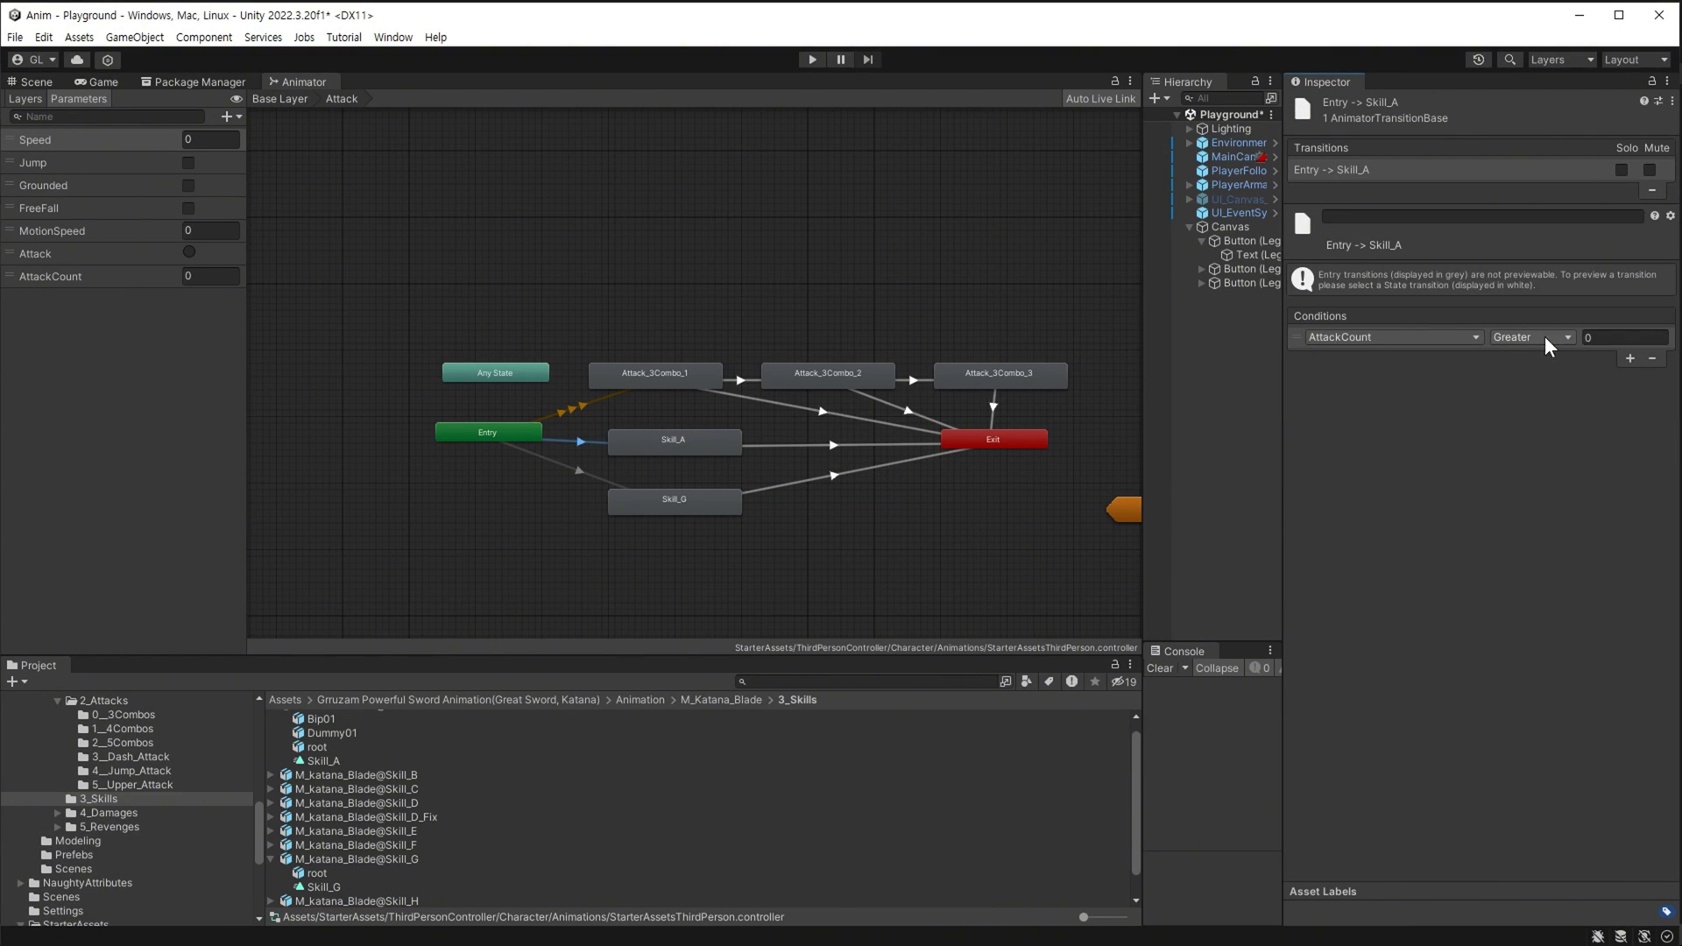
left_click(613, 485)
left_click(1630, 358)
left_click(1393, 337)
left_click(1350, 482)
left_click(1533, 337)
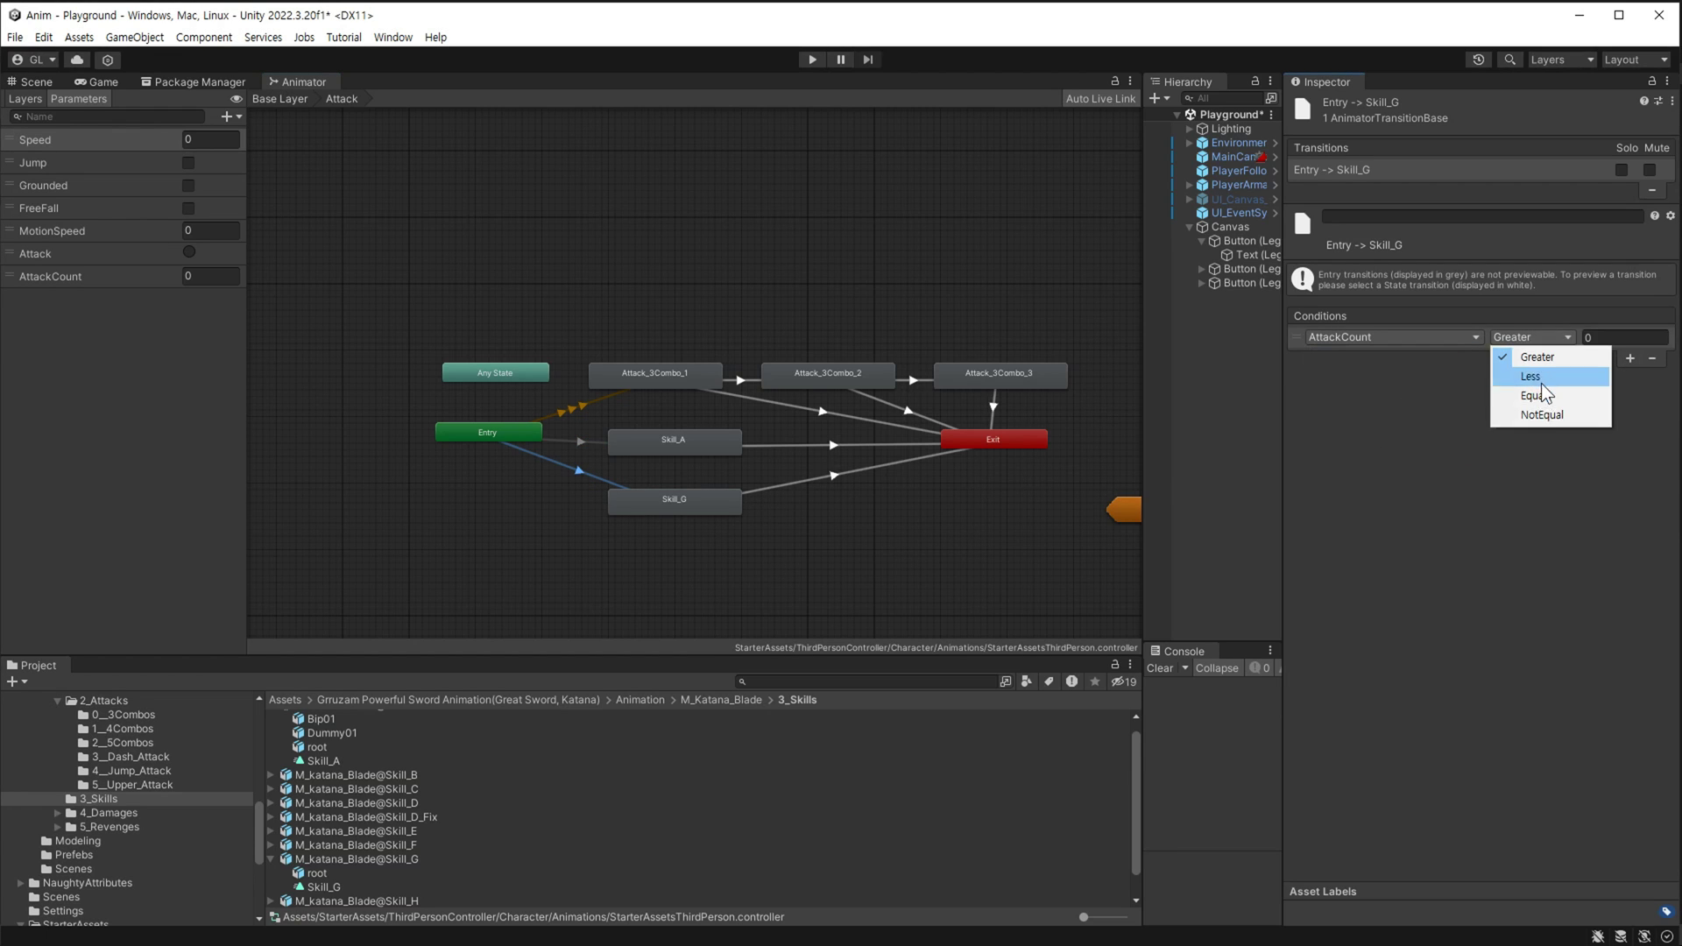
left_click(1525, 405)
left_click(1625, 337)
type("2")
scroll(962, 455, "up", 2)
middle_click_drag(704, 476, 741, 495)
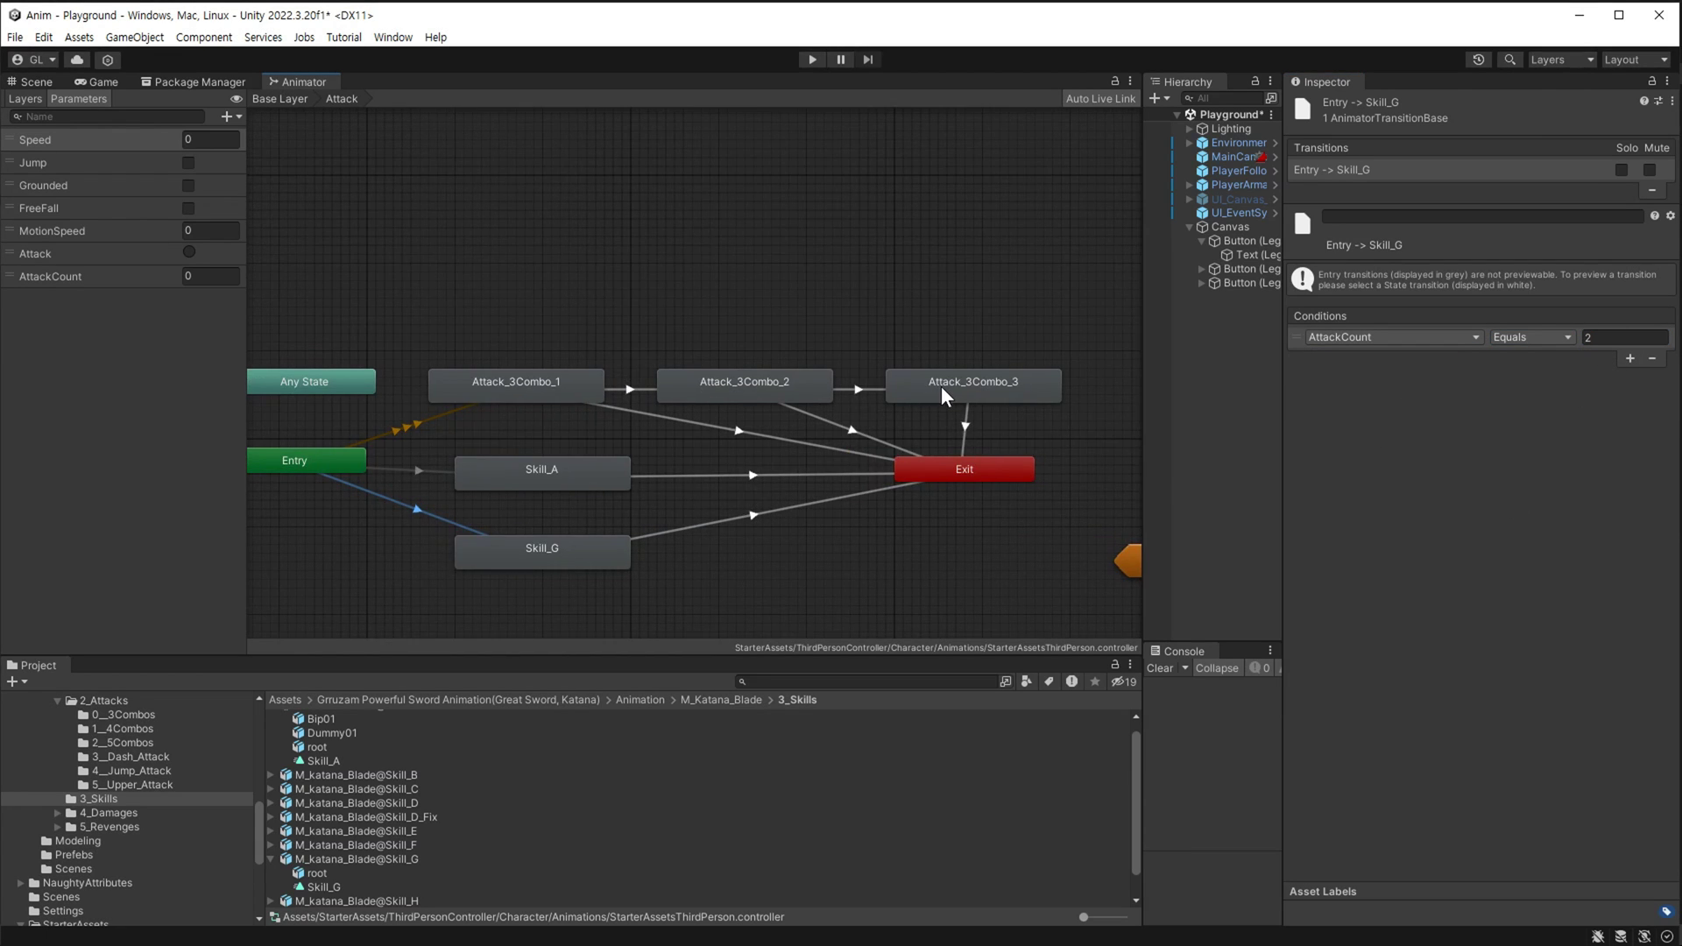
Create a sub-state machine named Combo3 and move the three Attack_3Combo states into it.
right_click(620, 253)
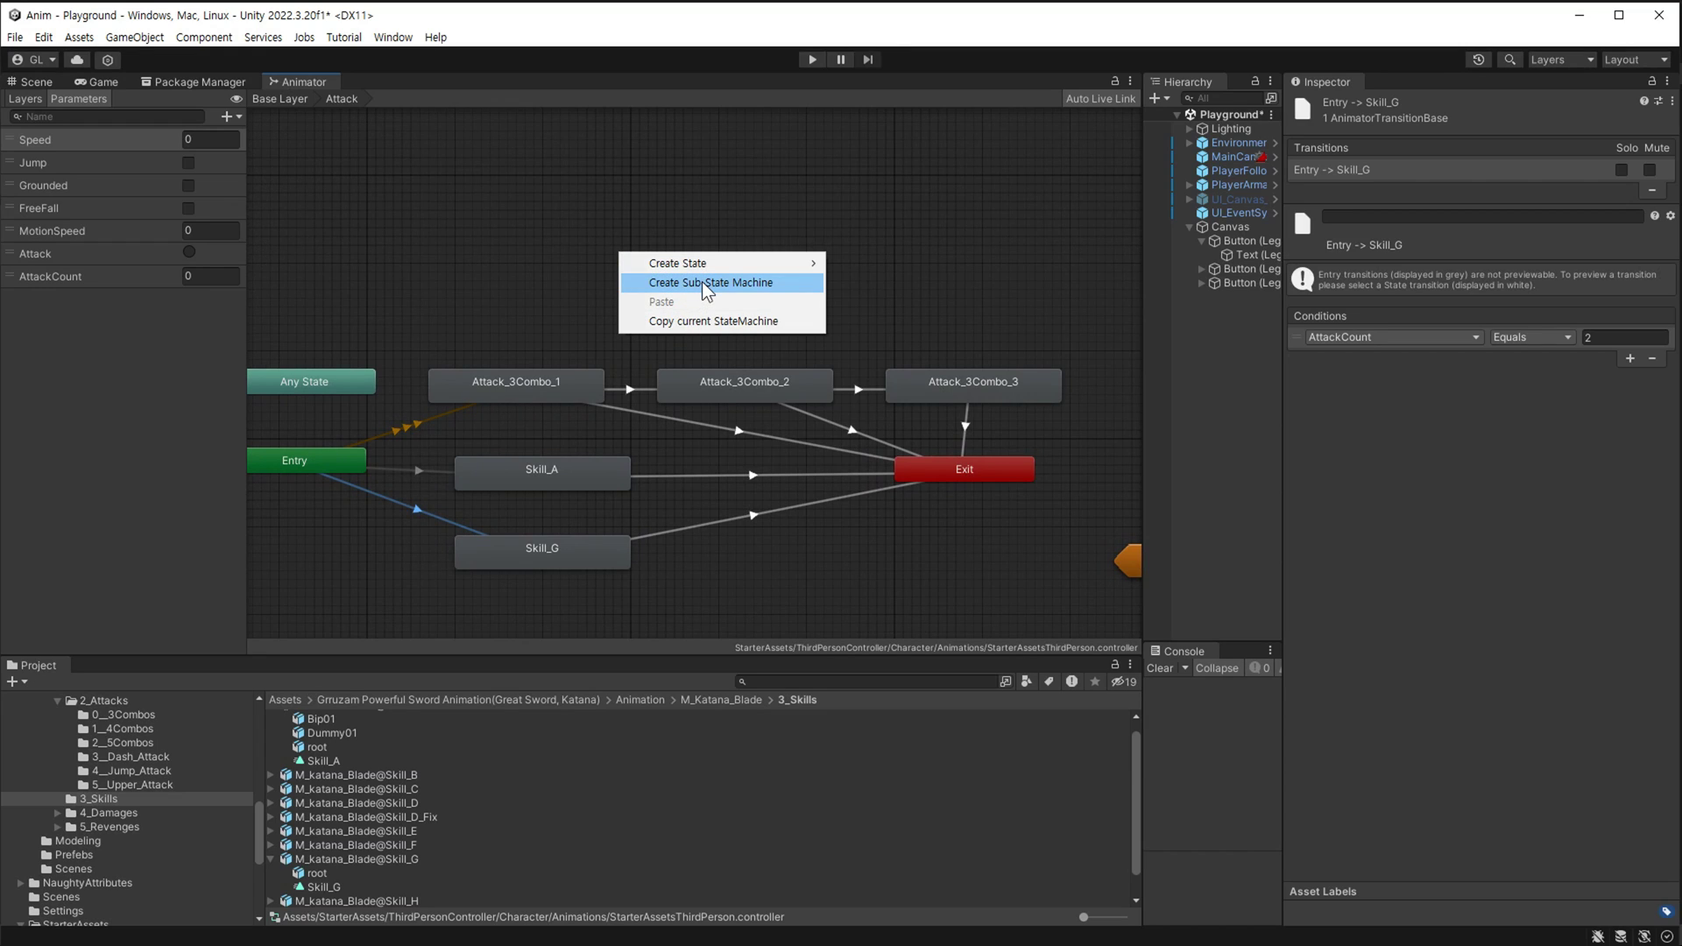
left_click(783, 286)
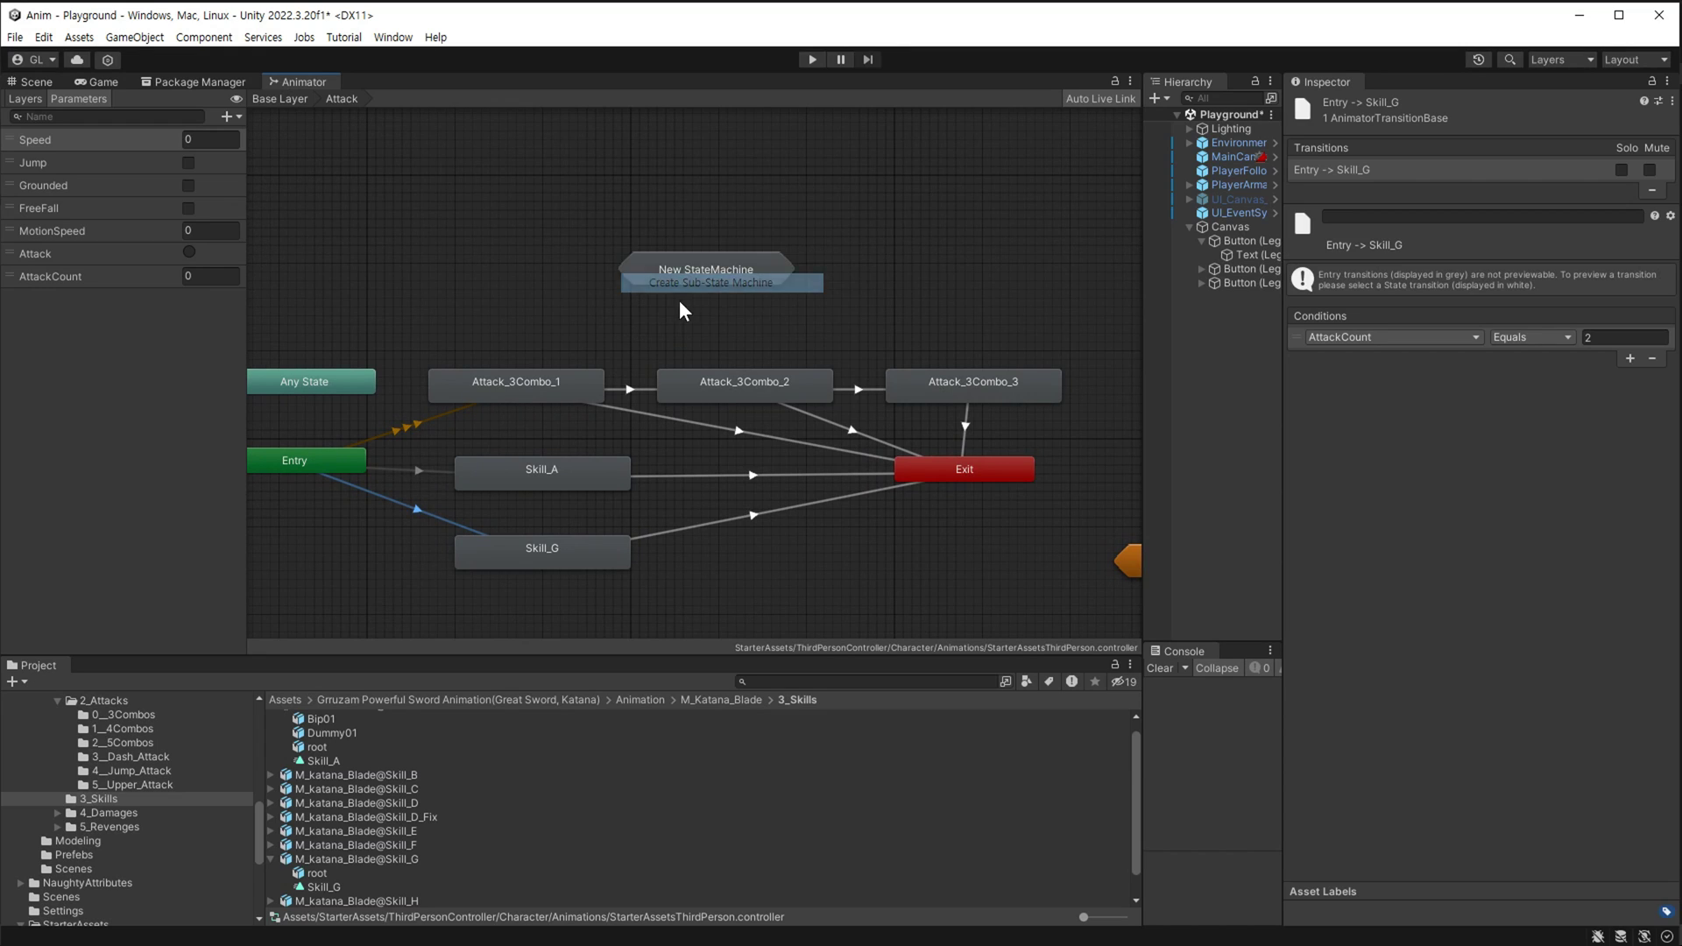
left_click_drag(679, 300, 613, 300)
type("C")
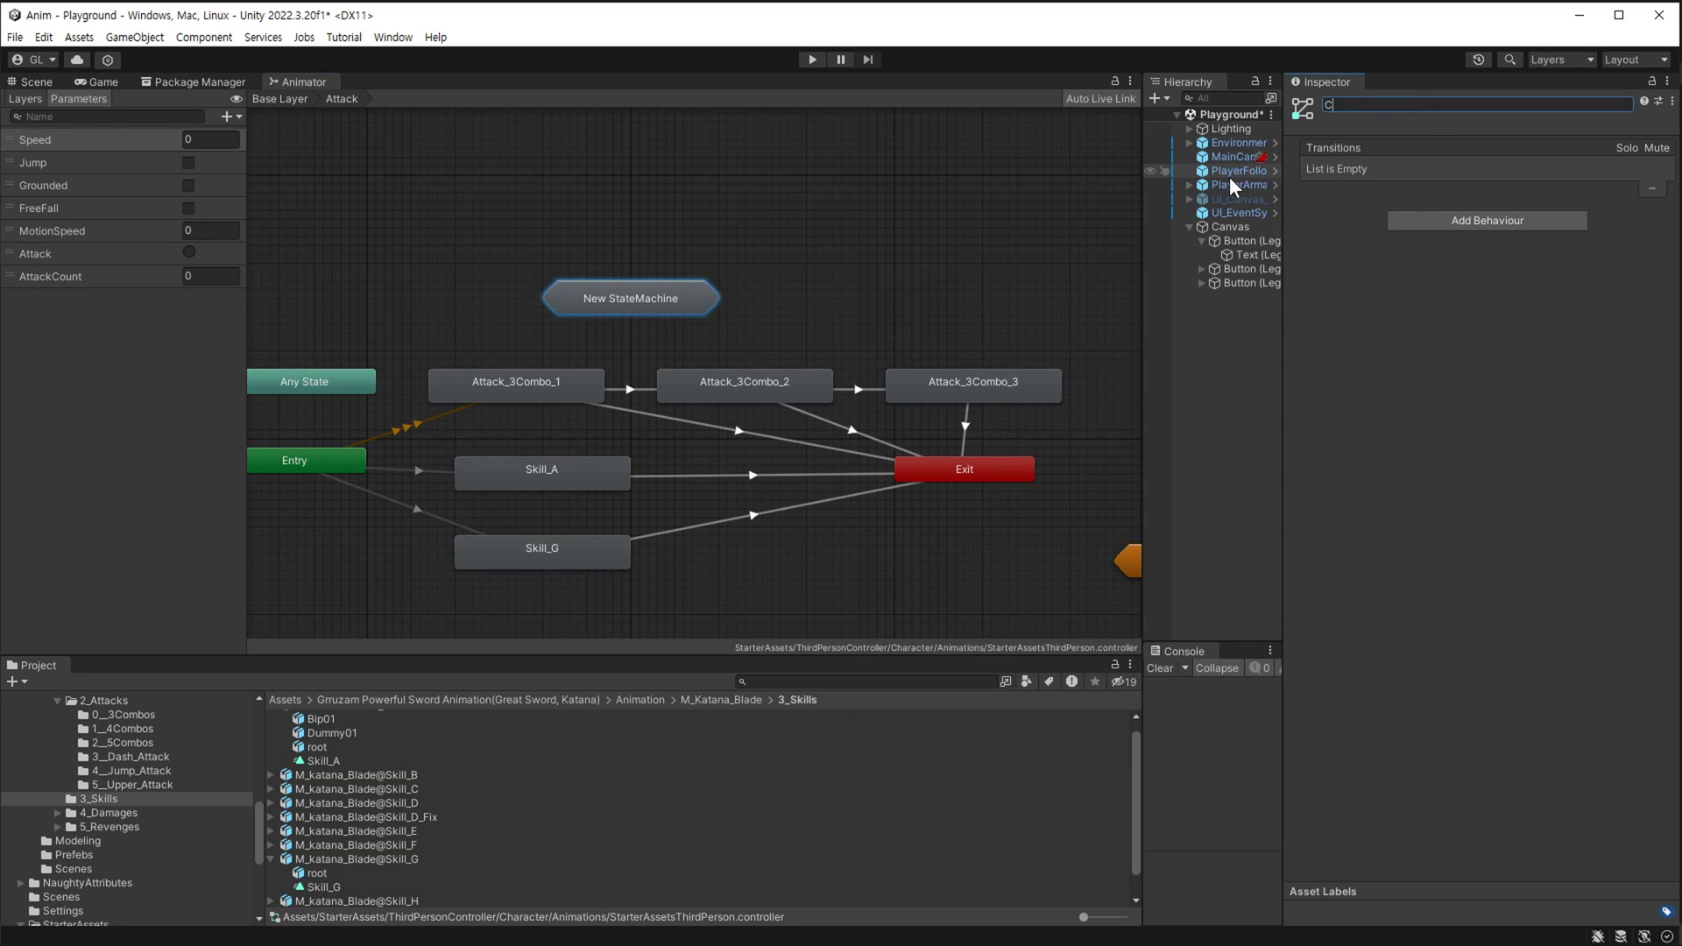
type("ombo3")
key("Return")
left_click_drag(527, 381, 613, 298)
left_click_drag(744, 385, 630, 299)
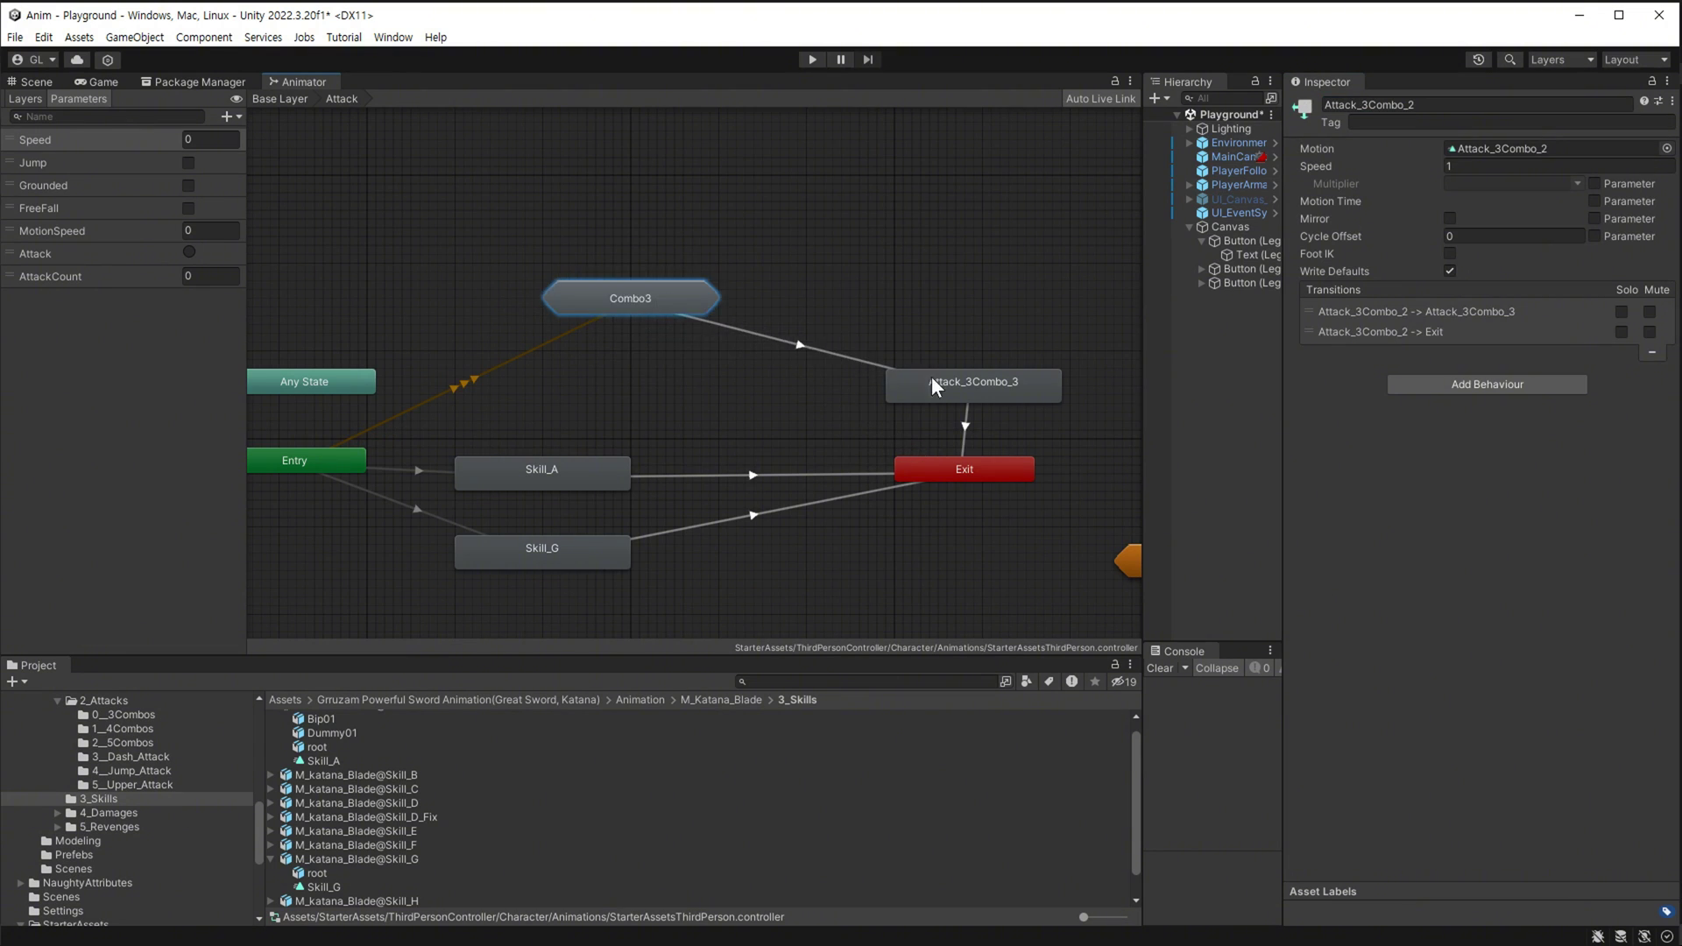
mouse_move(973, 385)
left_mouse_down()
mouse_move(624, 302)
mouse_move(566, 396)
left_mouse_up()
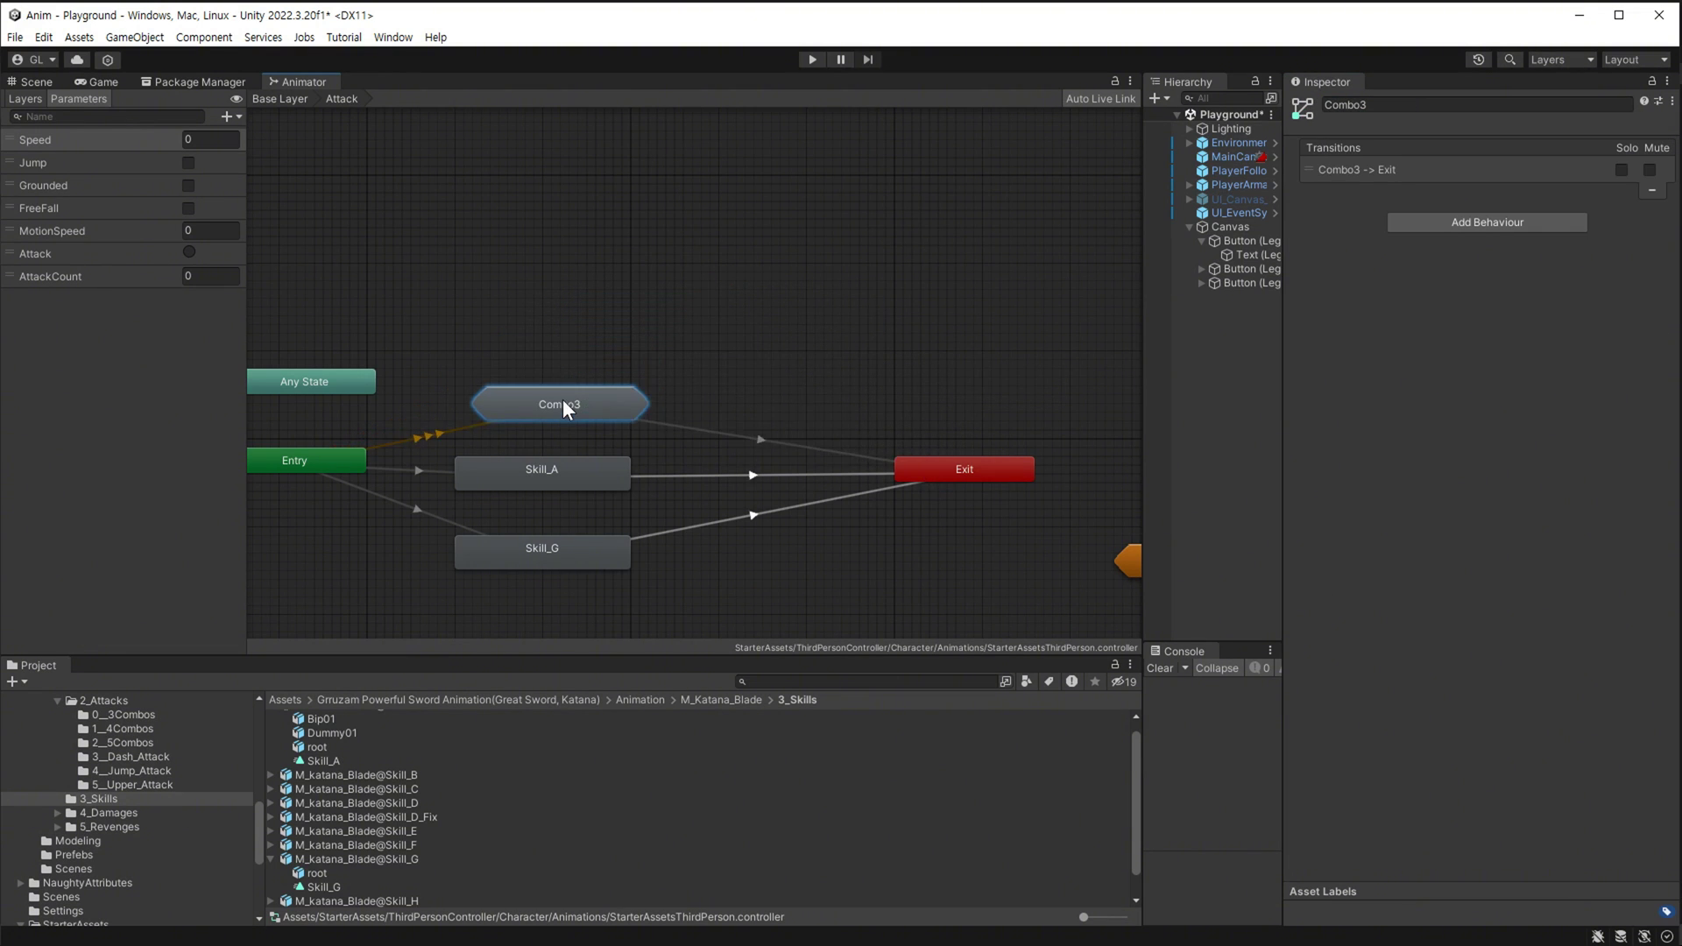
Inside Combo3, line up the three combo states left to right with Exit below.
double_click(566, 396)
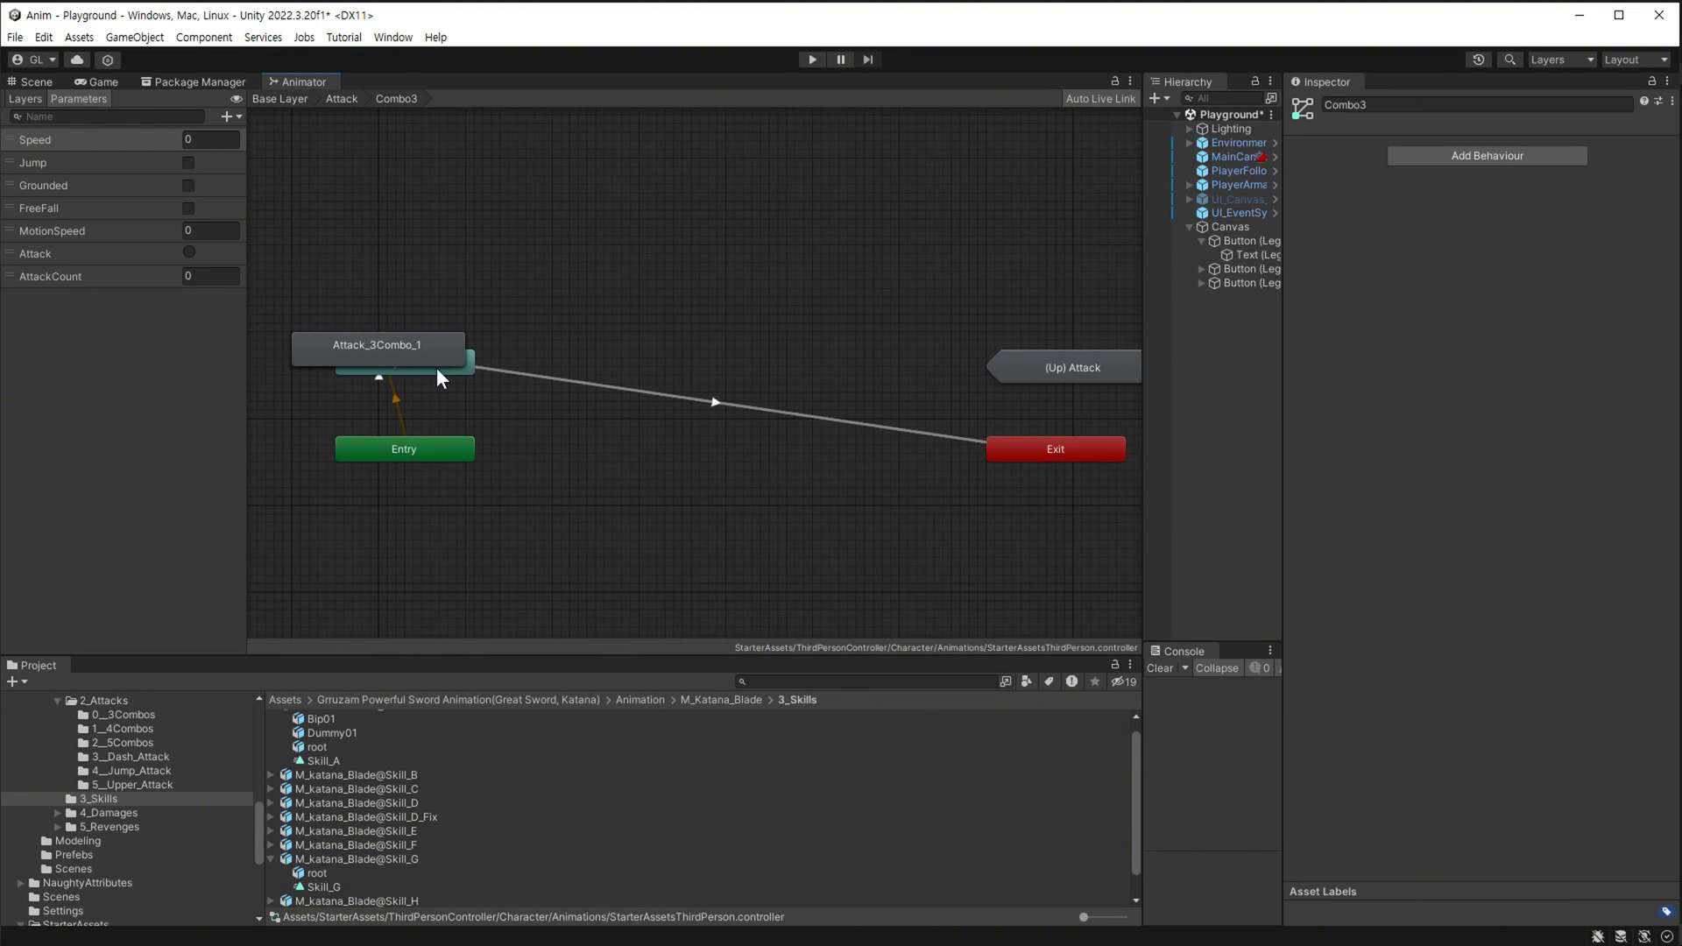
left_click_drag(416, 348, 651, 291)
left_click_drag(1056, 447, 691, 492)
key("a")
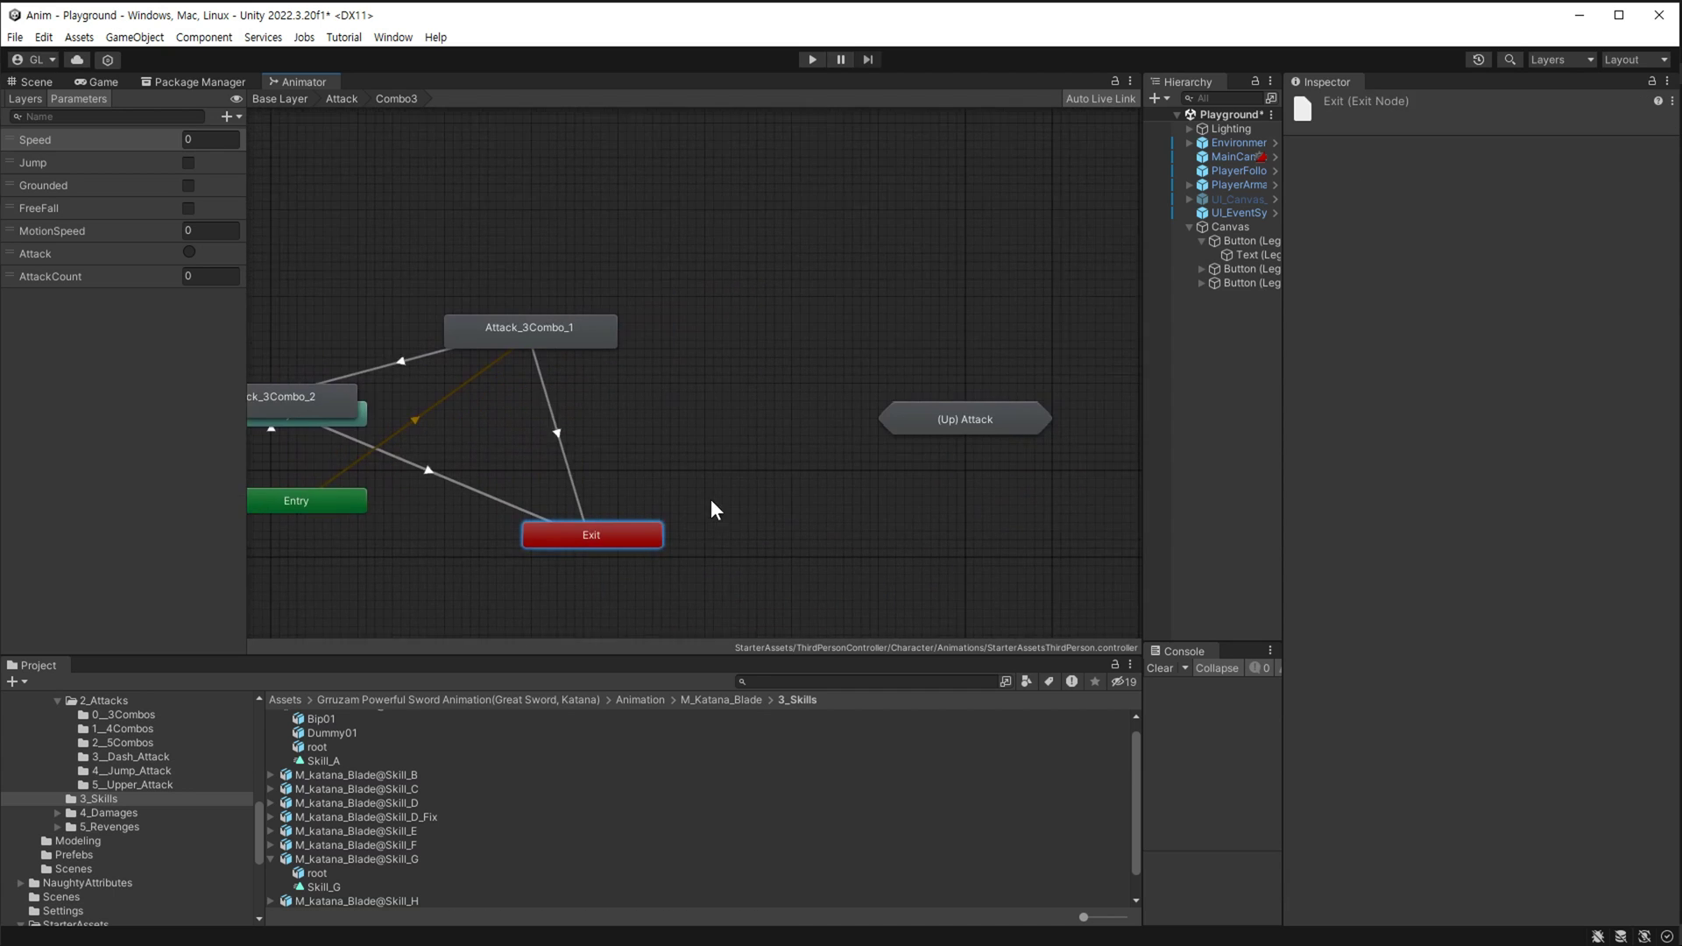
left_click_drag(973, 417, 544, 189)
left_click_drag(417, 396, 821, 341)
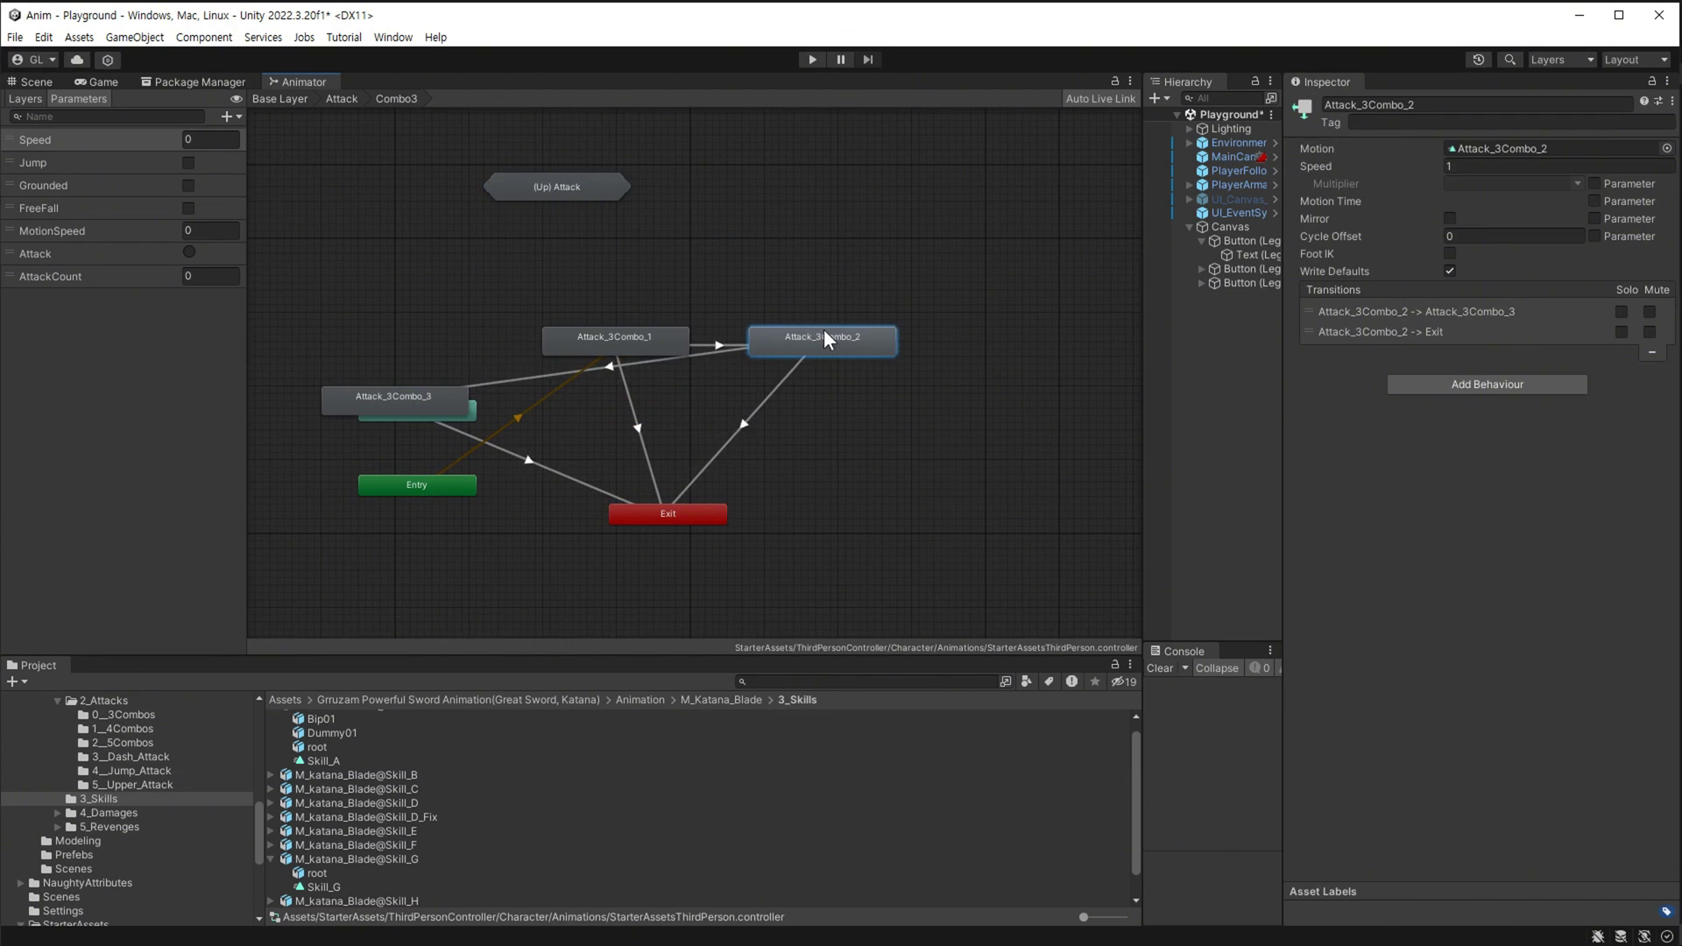
left_click(465, 412)
mouse_move(468, 425)
left_mouse_down()
mouse_move(986, 335)
mouse_move(971, 338)
left_mouse_up()
left_click_drag(668, 513, 818, 502)
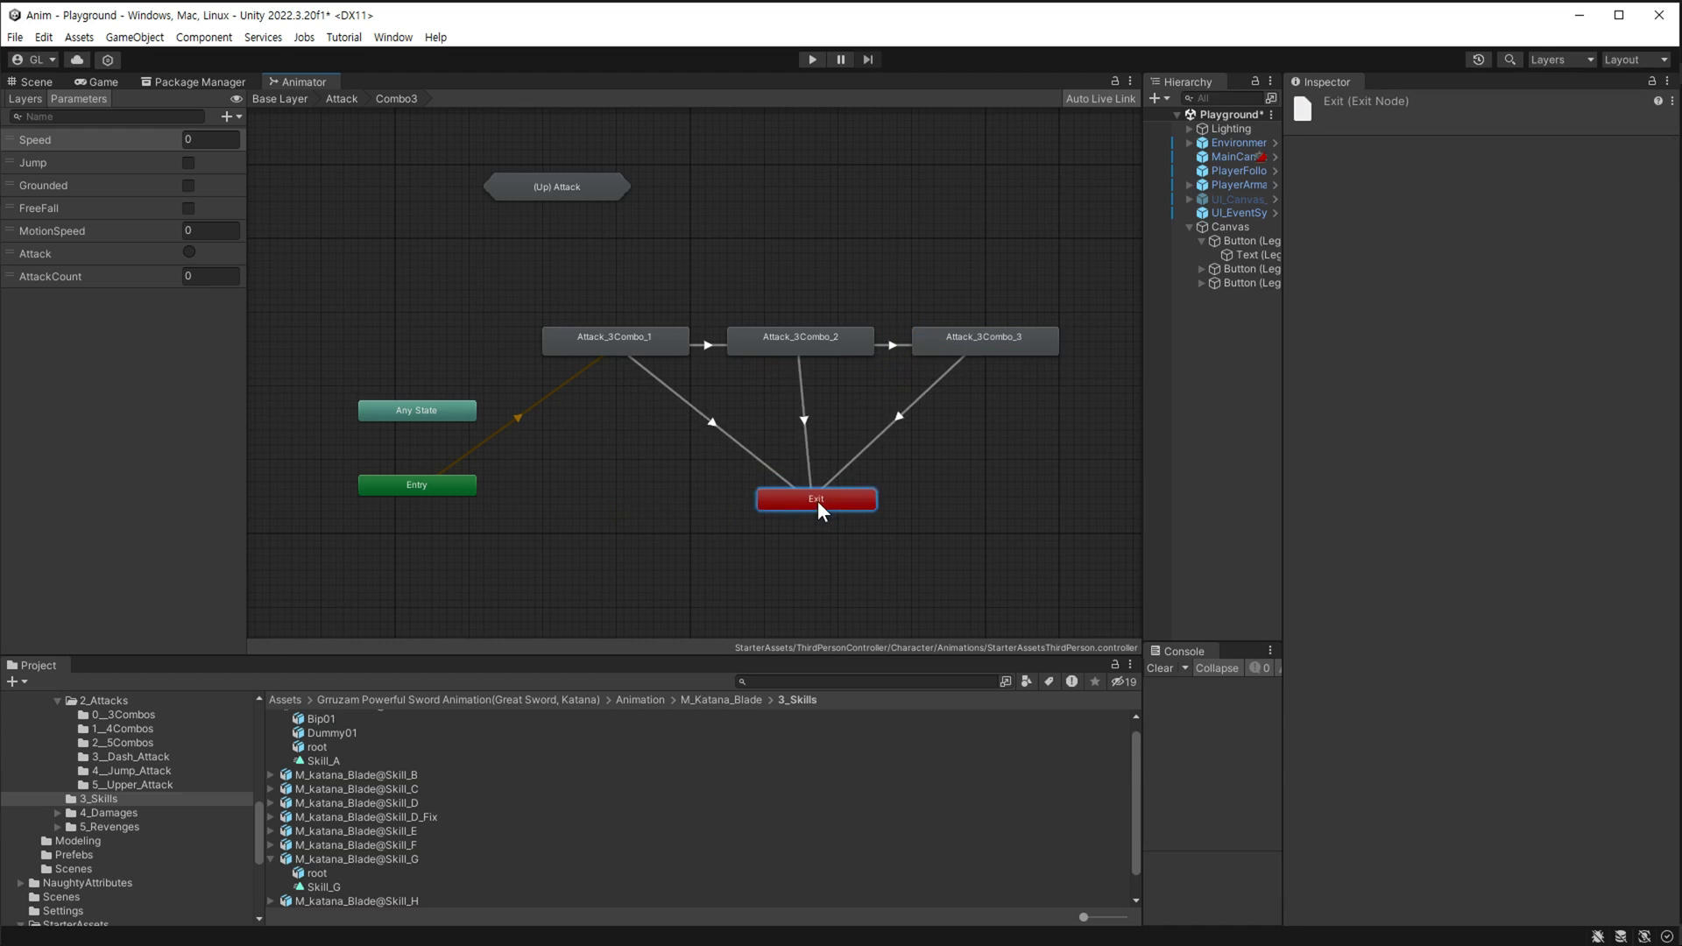
middle_click_drag(587, 539, 571, 530)
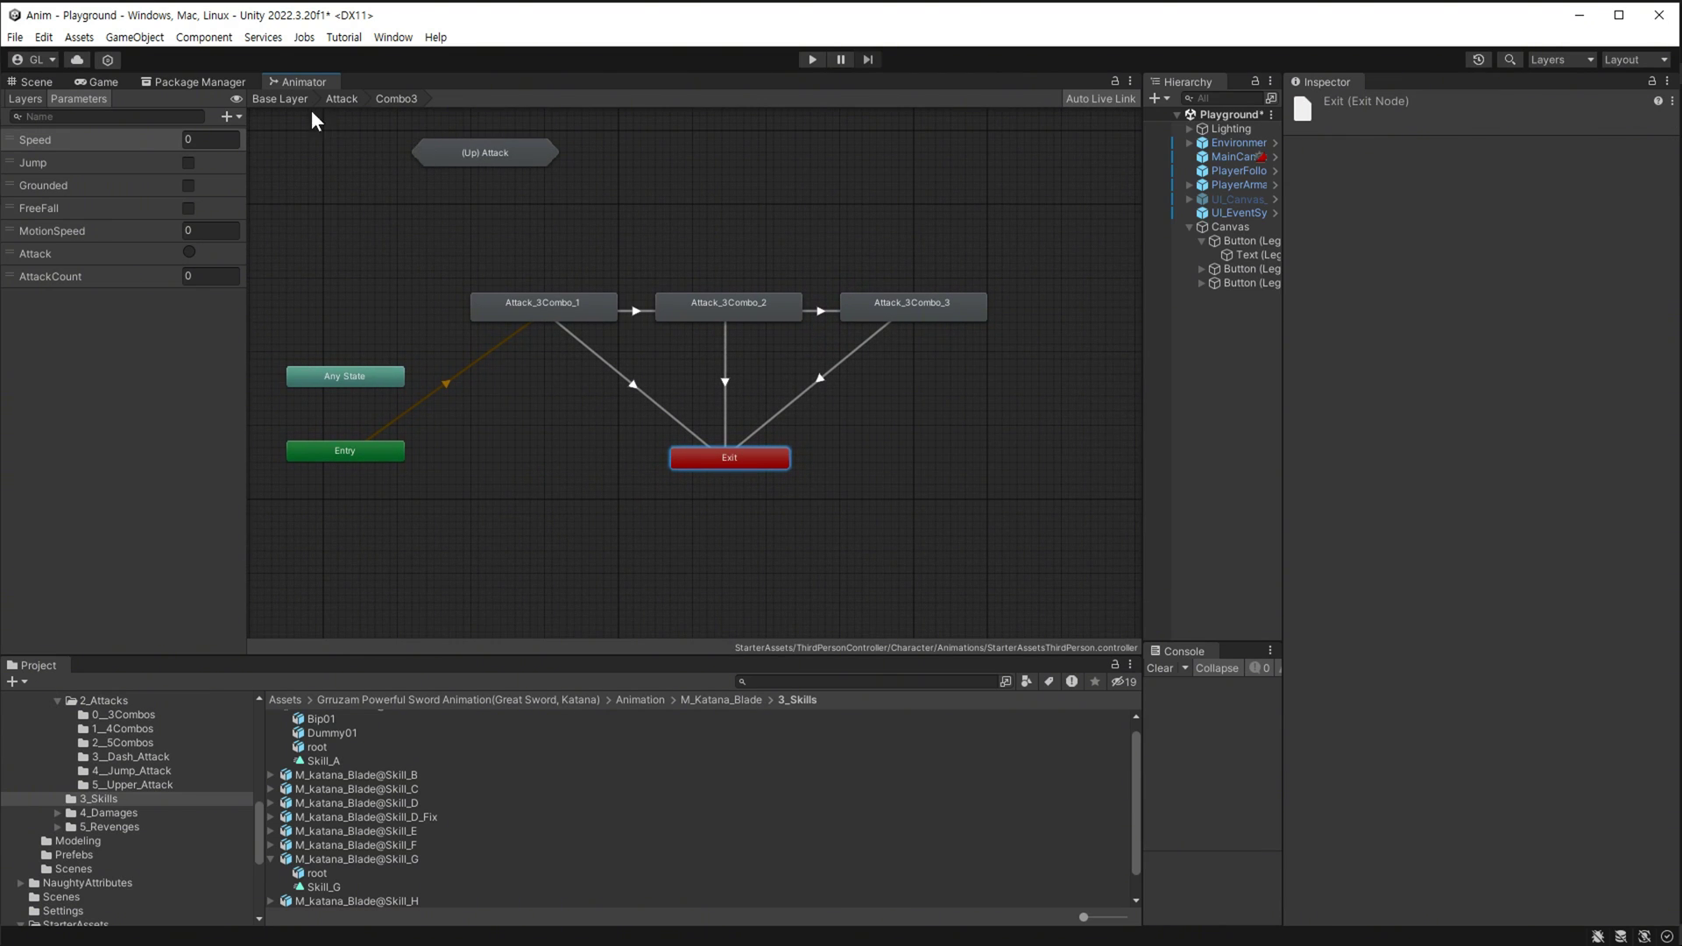
Back in the Attack machine, select Combo3, Skill_A and Skill_G, then enter Play mode.
left_click(342, 98)
left_click_drag(920, 582, 664, 318)
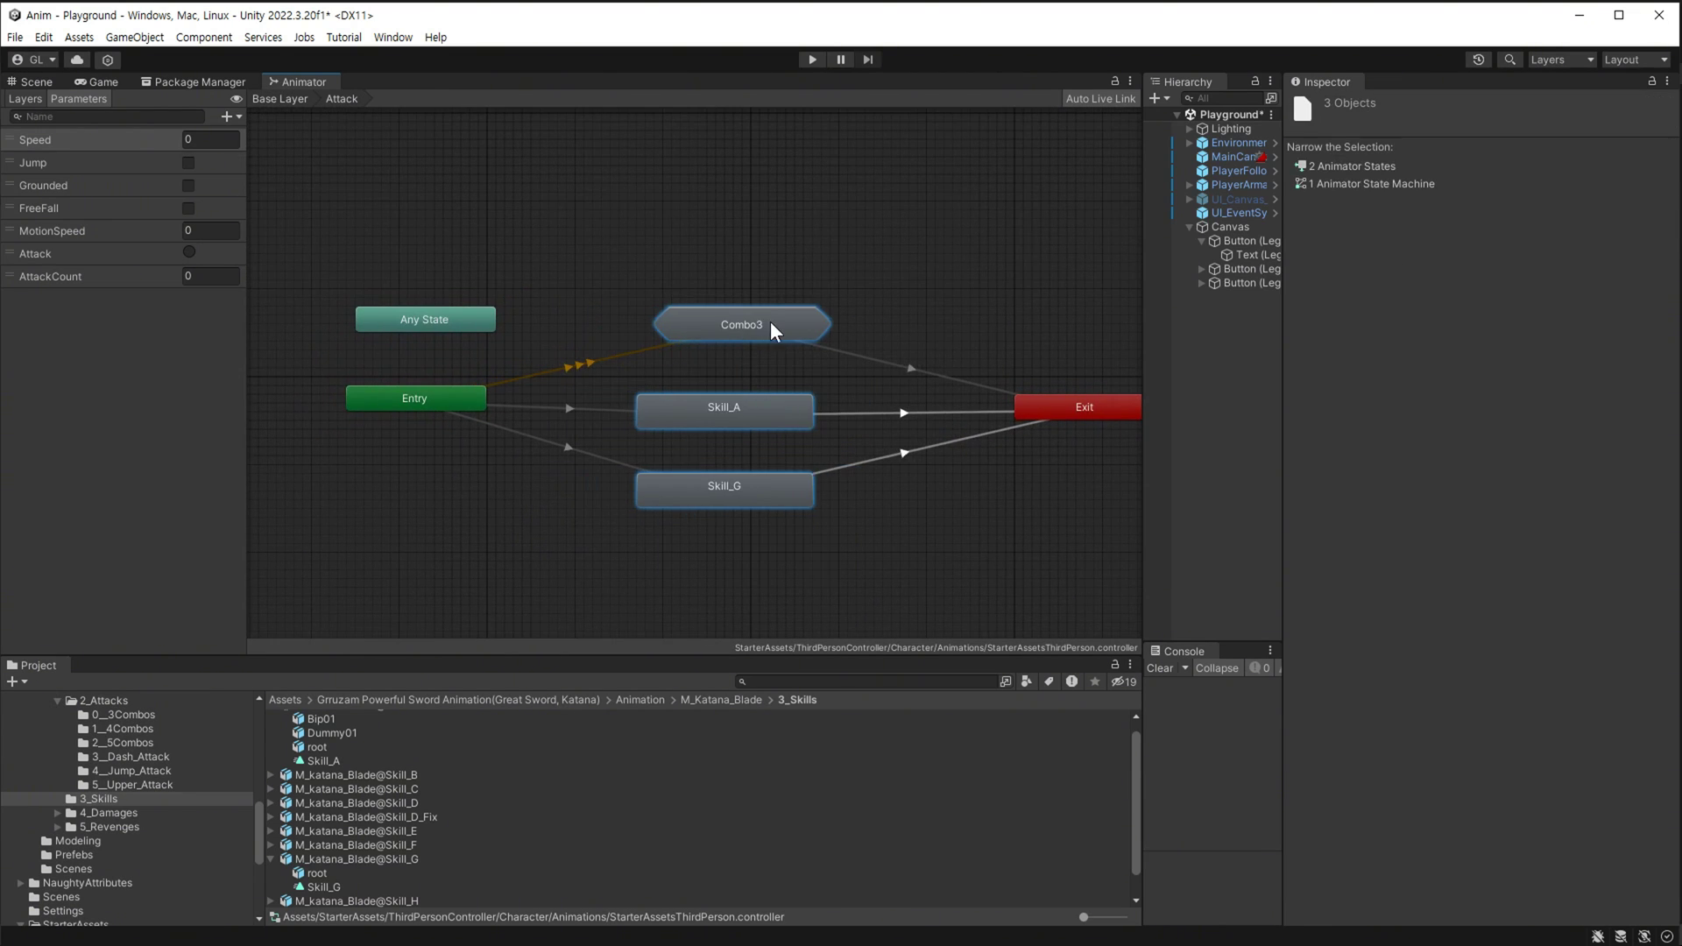
key("ctrl+p")
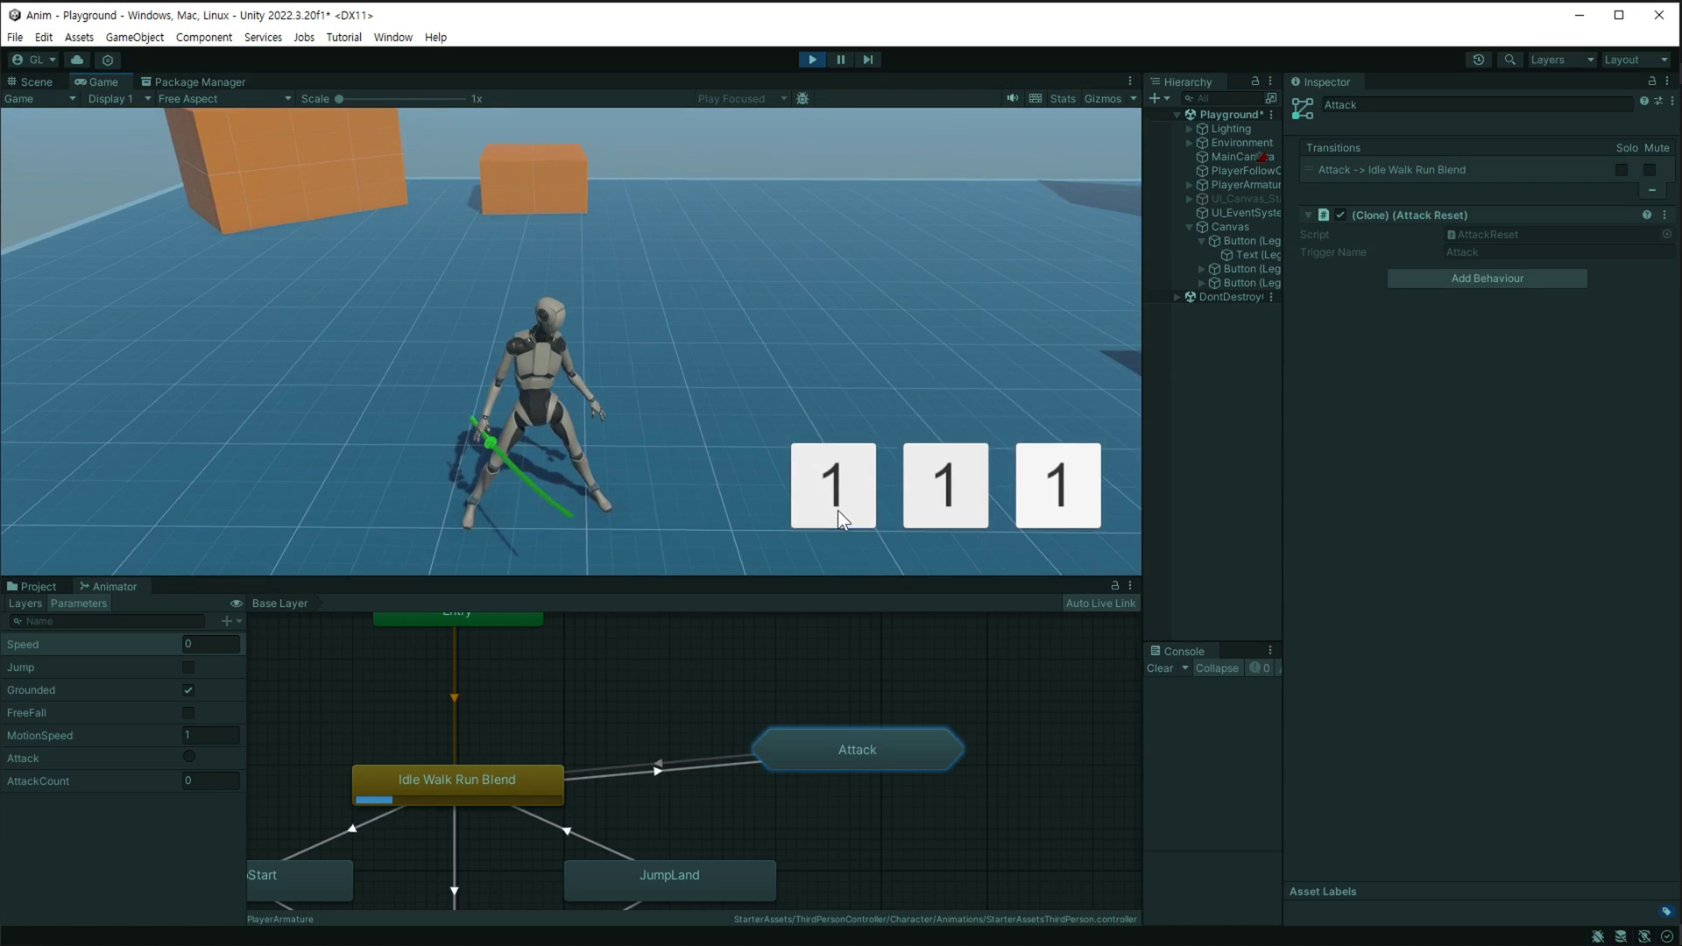
Trigger attacks in the Game view to run the Combo3 chain, then Skill_A and Skill_G.
left_click(838, 508)
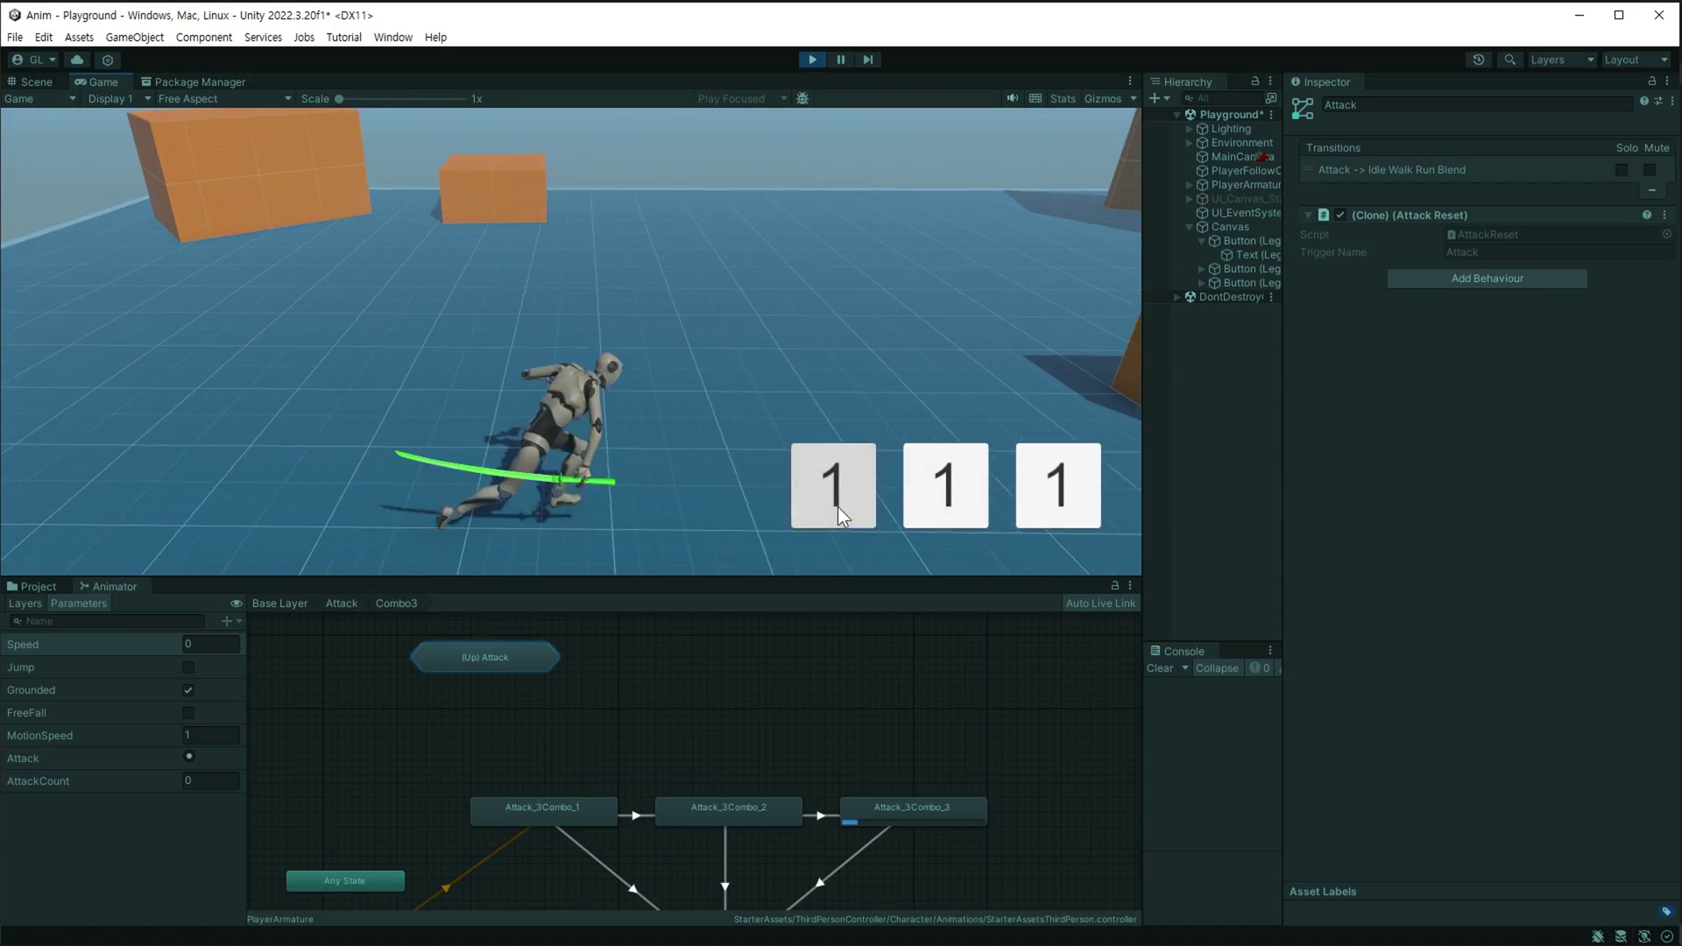
middle_click_drag(707, 757, 711, 637)
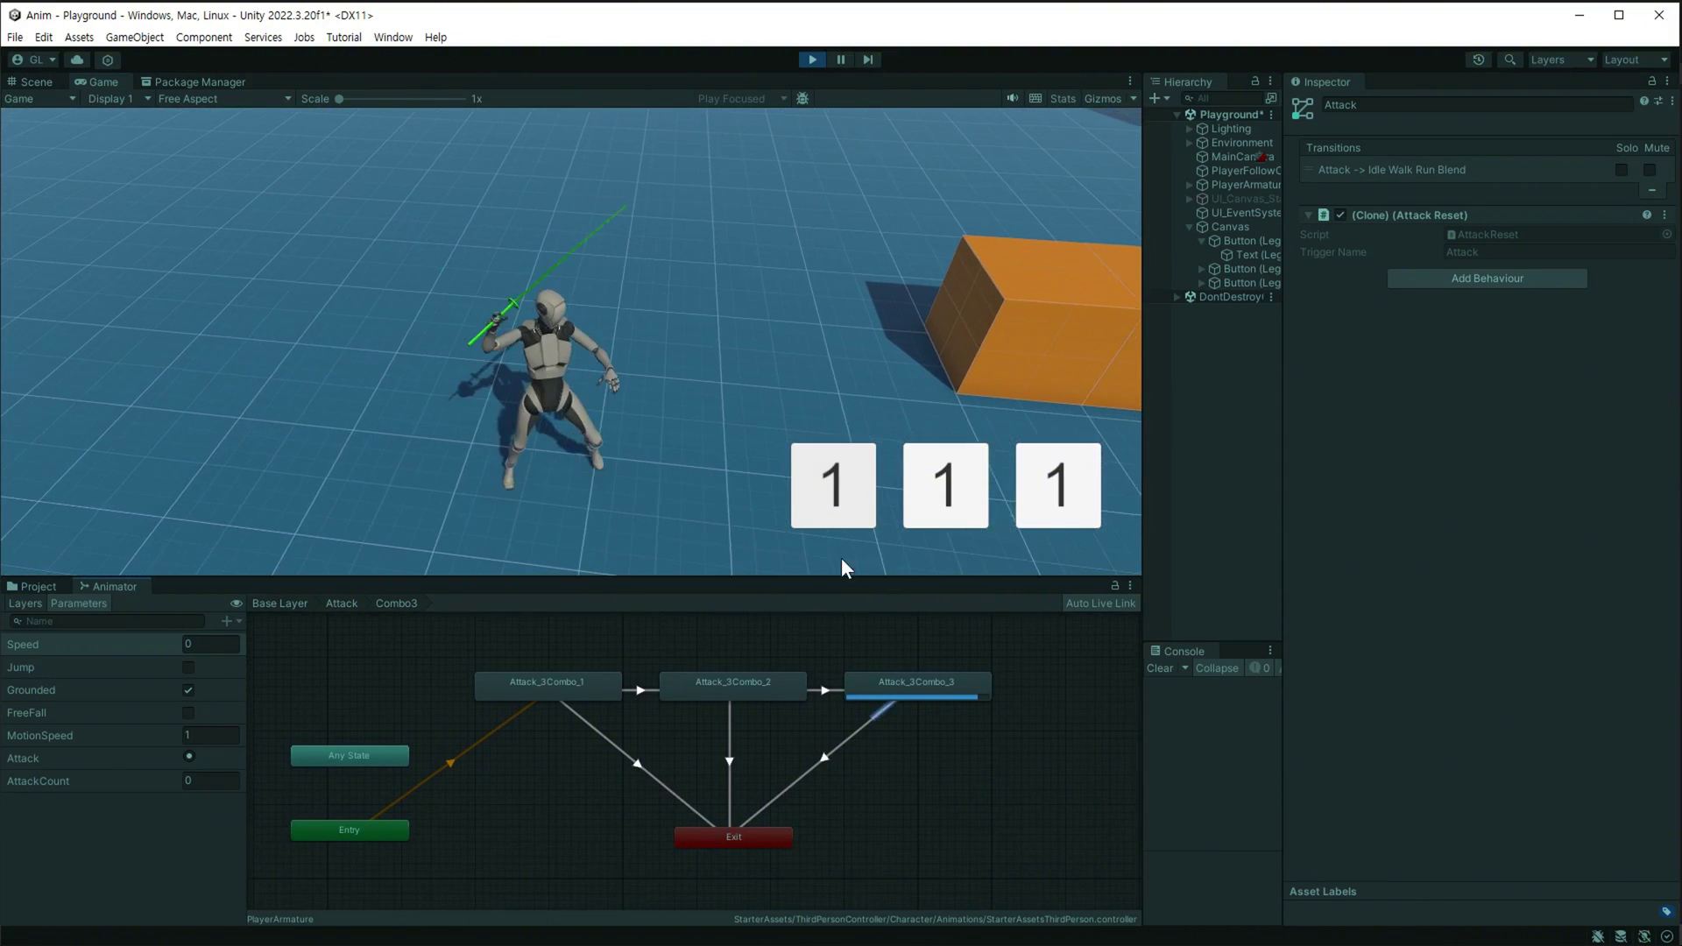
left_click(839, 510)
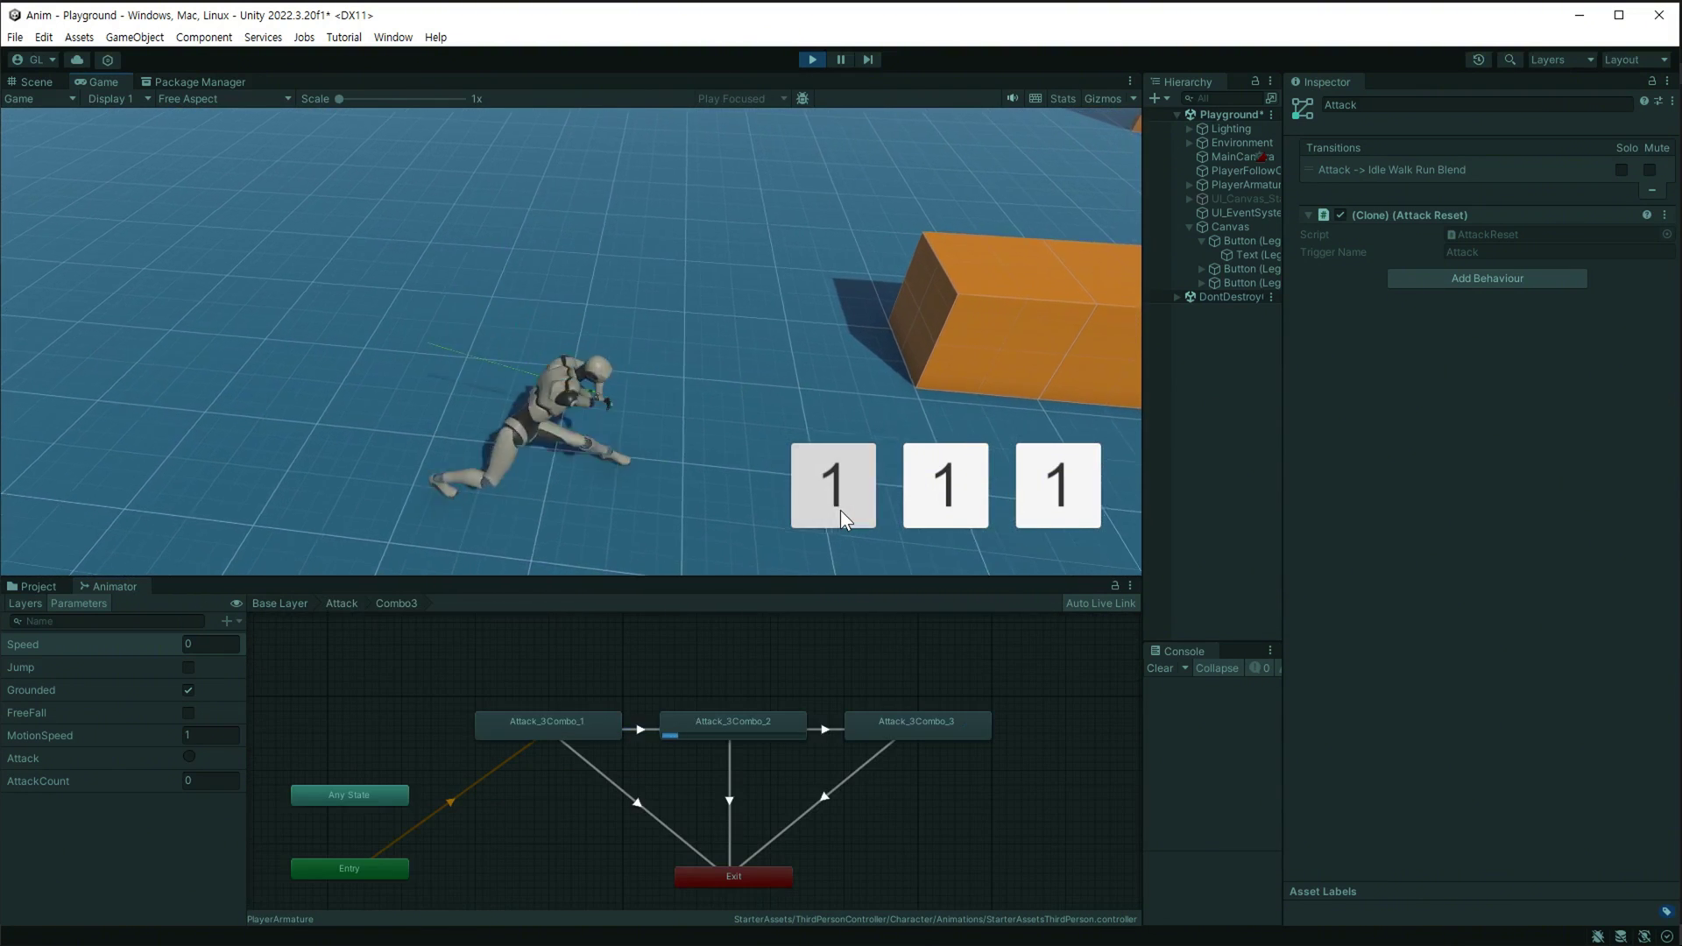
left_click(955, 506)
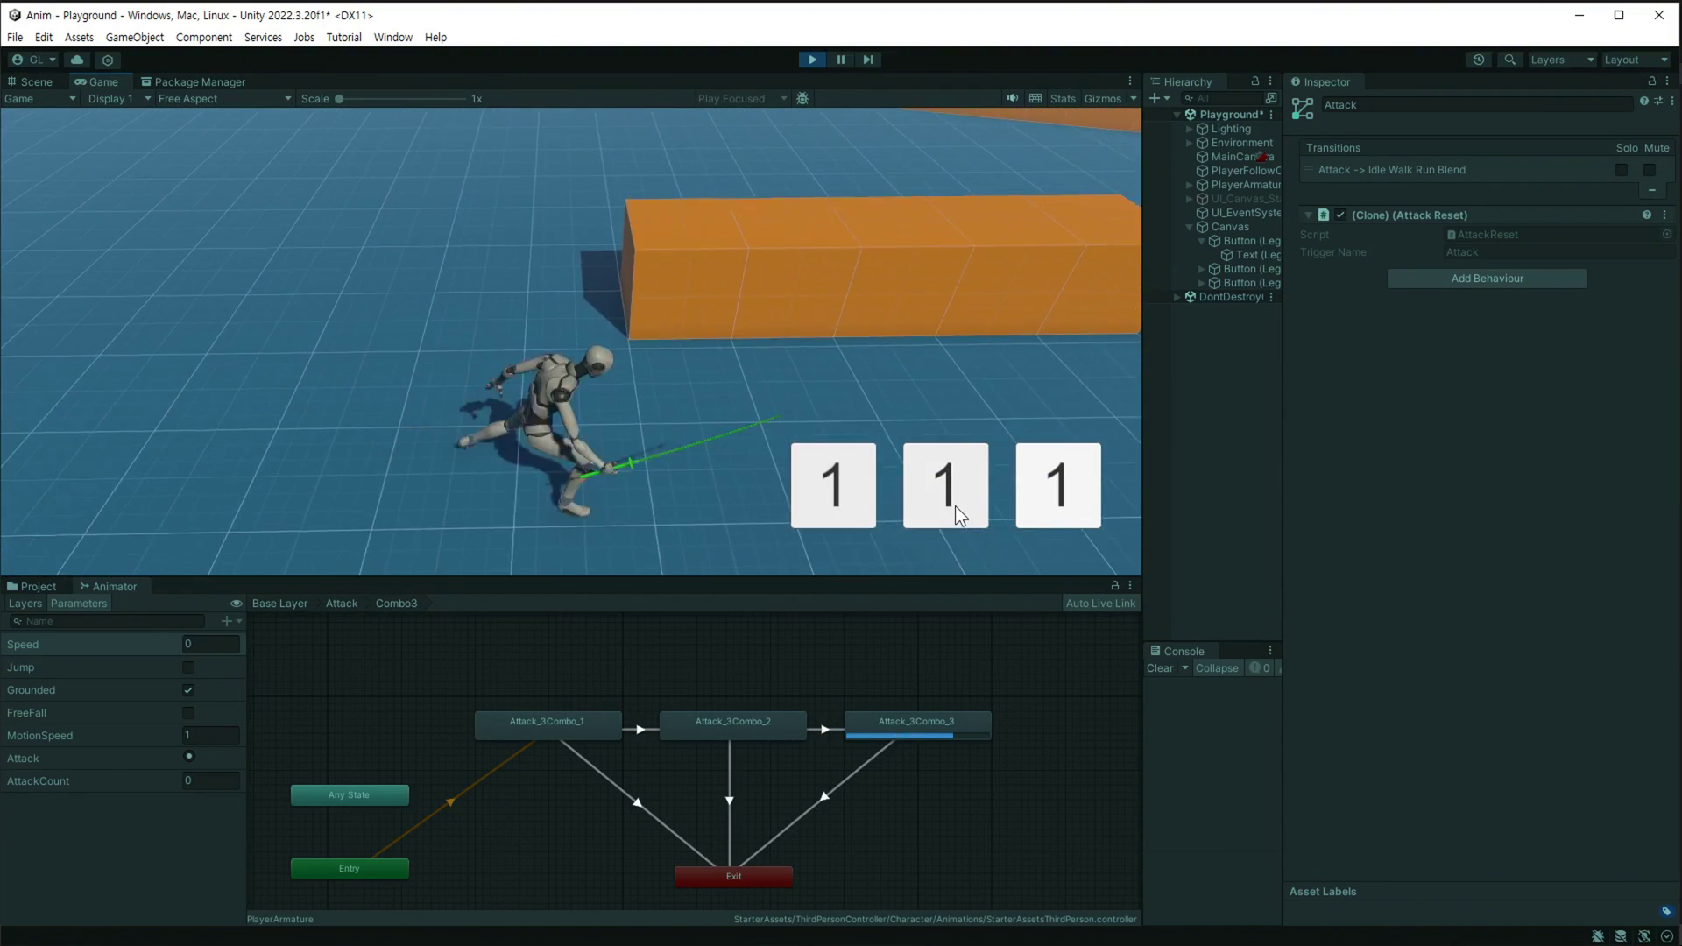
left_click(1044, 497)
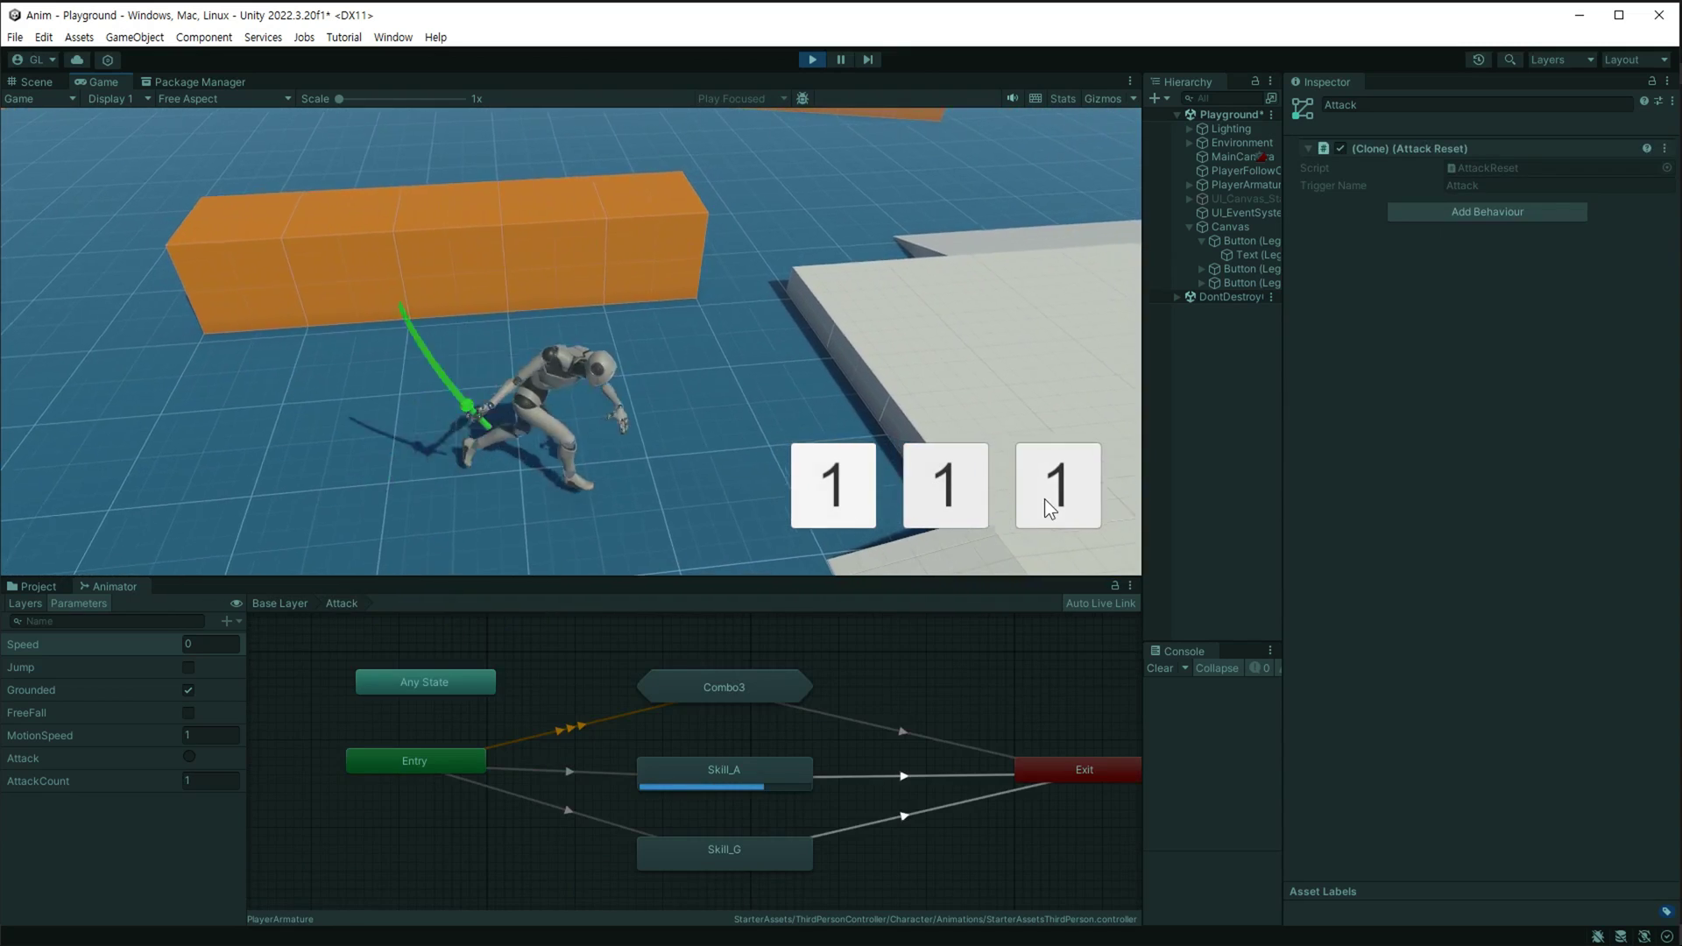
left_click(1044, 498)
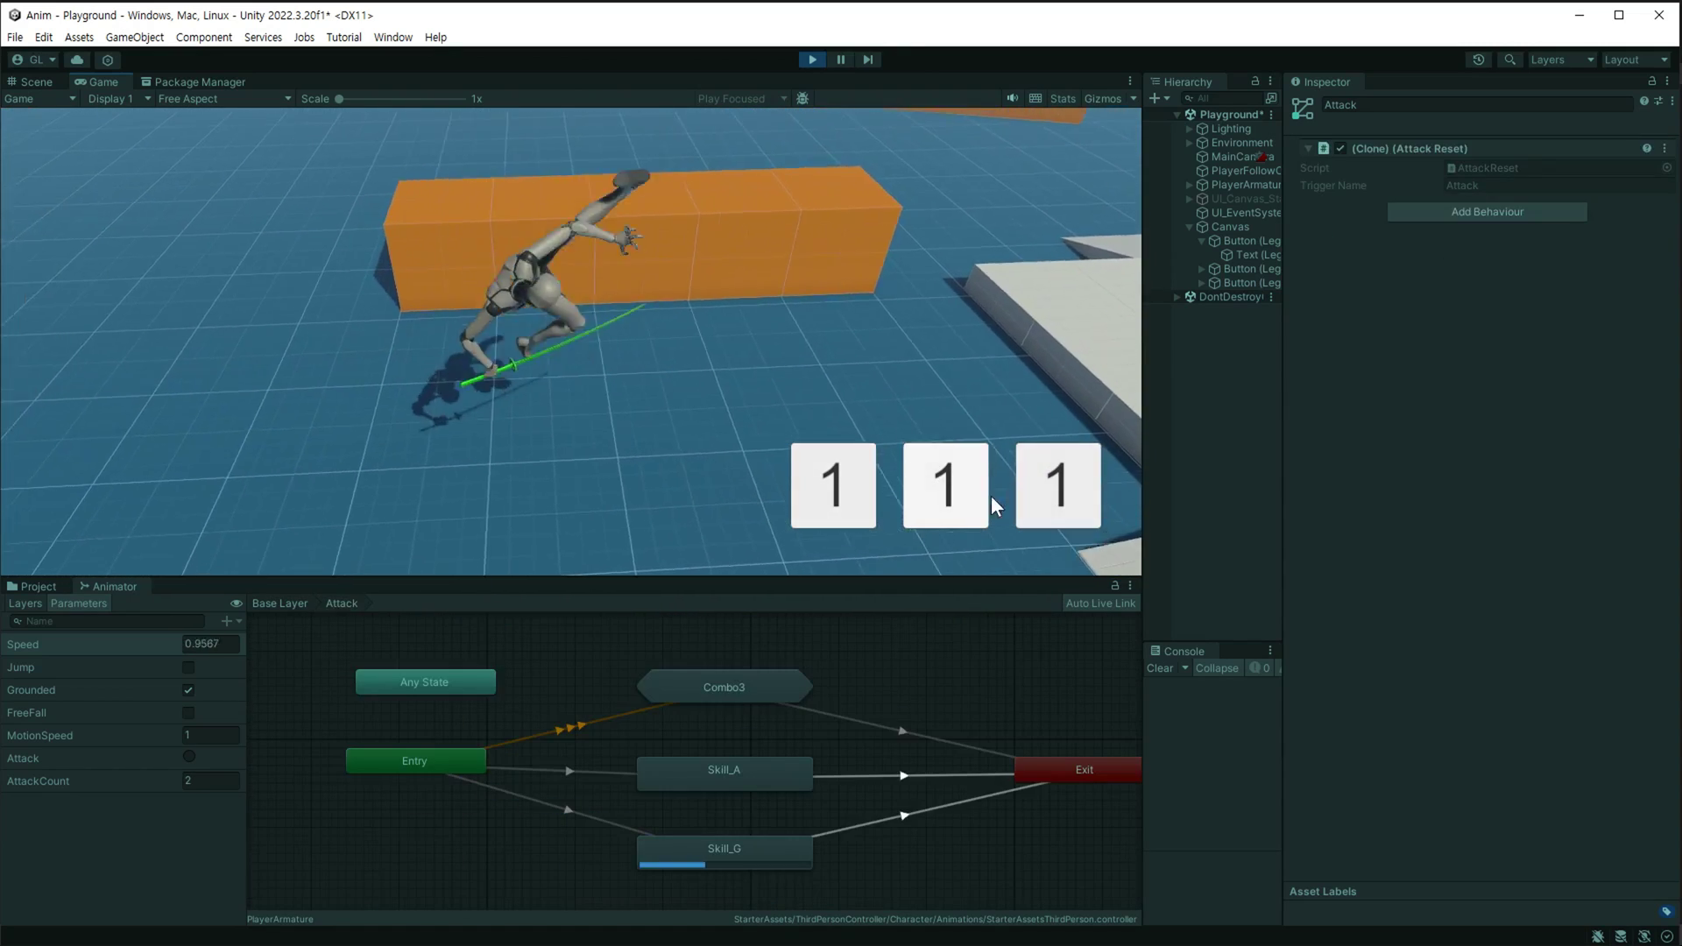